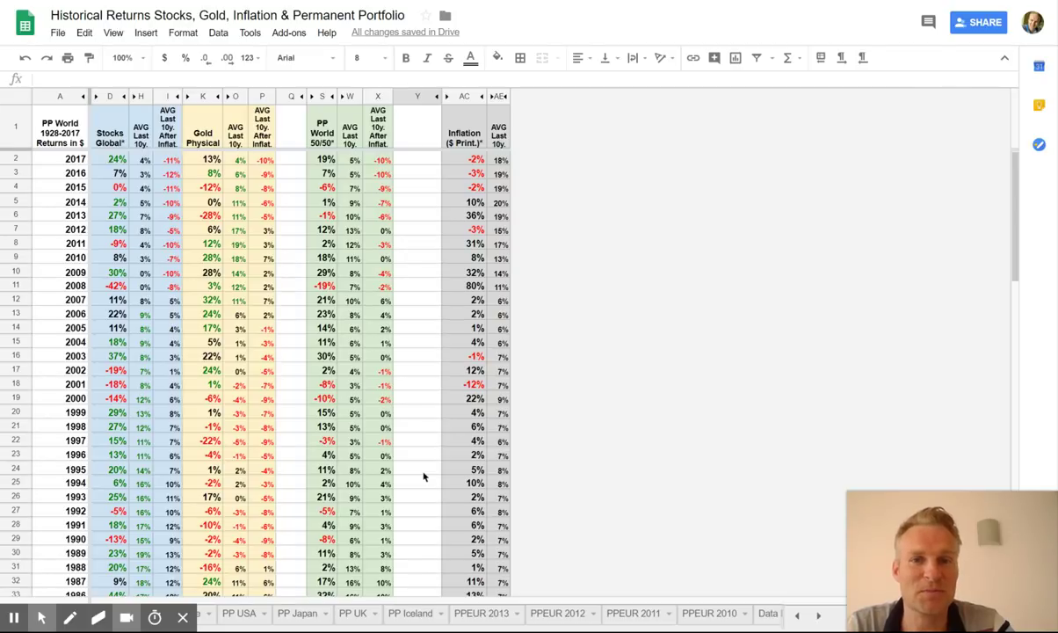
Check how far back the yearly returns go, inspecting the 1928 row and its physical gold return
left_click(423, 473)
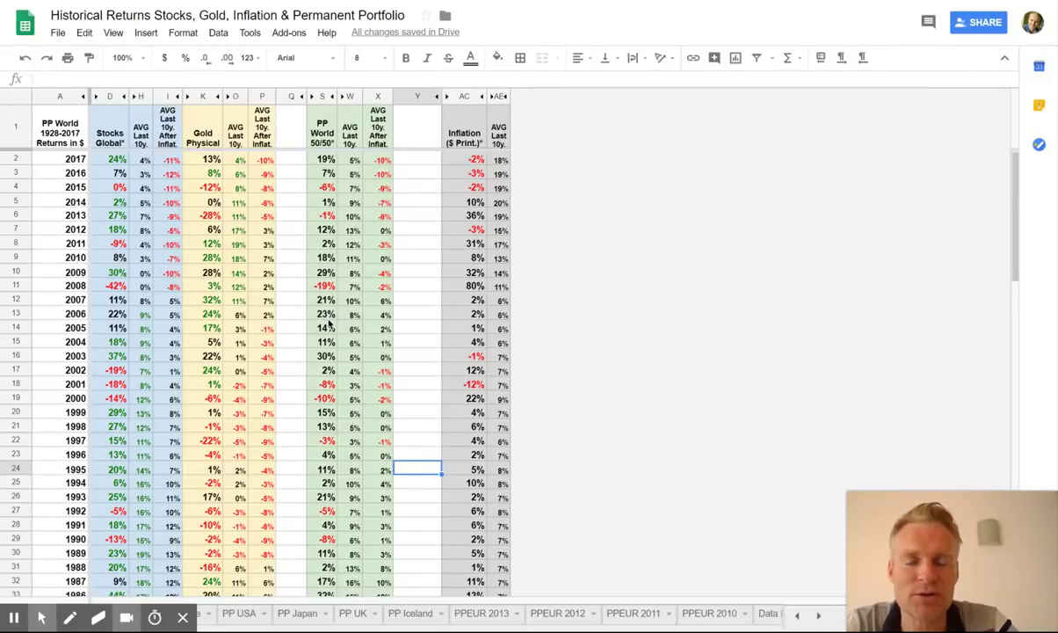
scroll(314, 395, "down", 15)
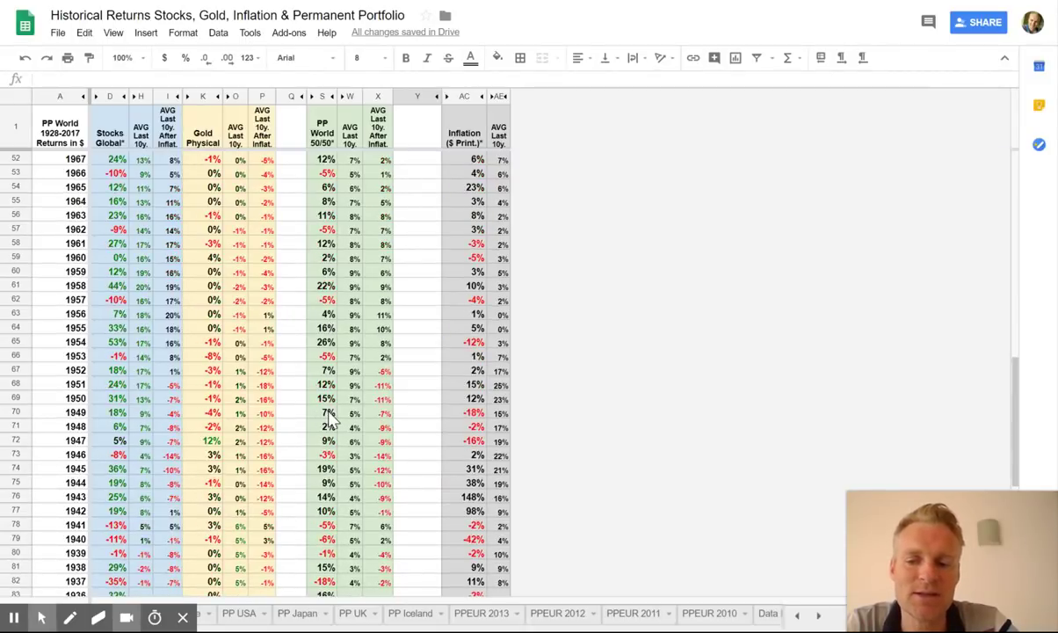
left_click(67, 396)
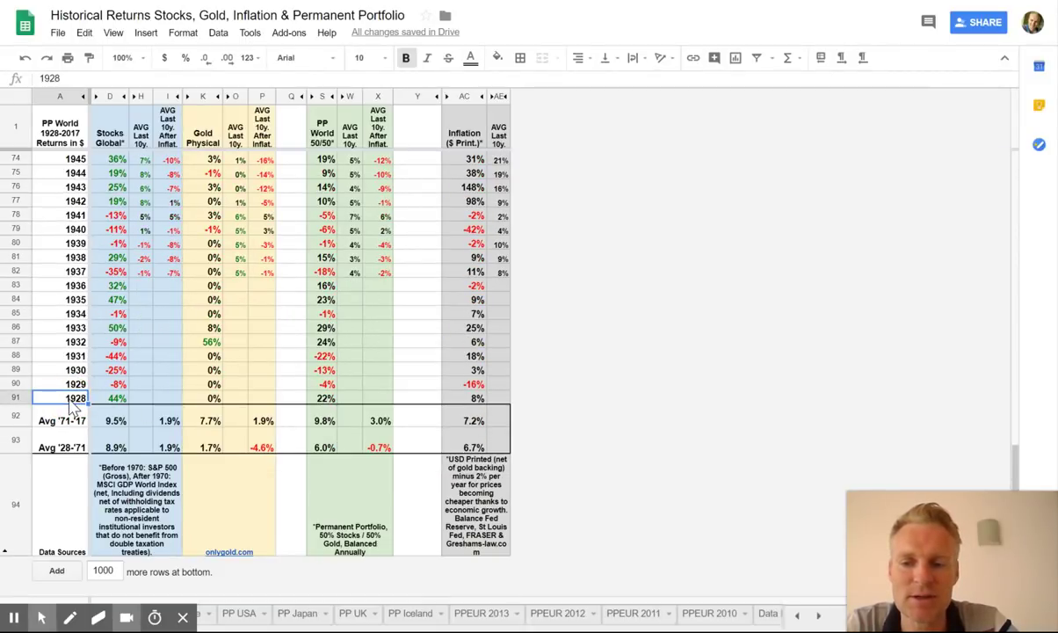
left_click(213, 401)
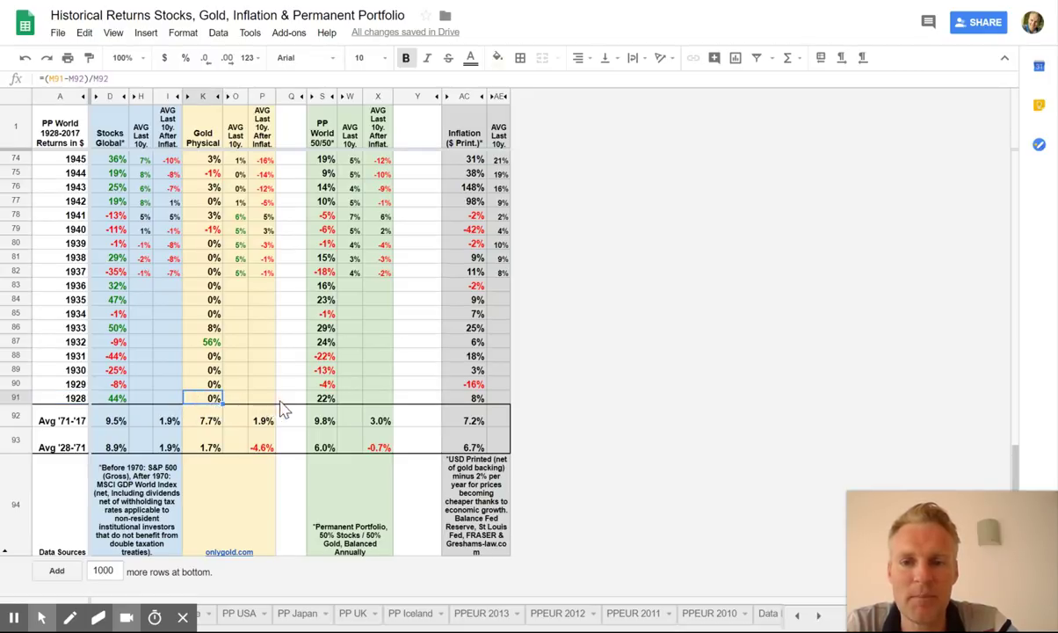
scroll(281, 406, "up", 15)
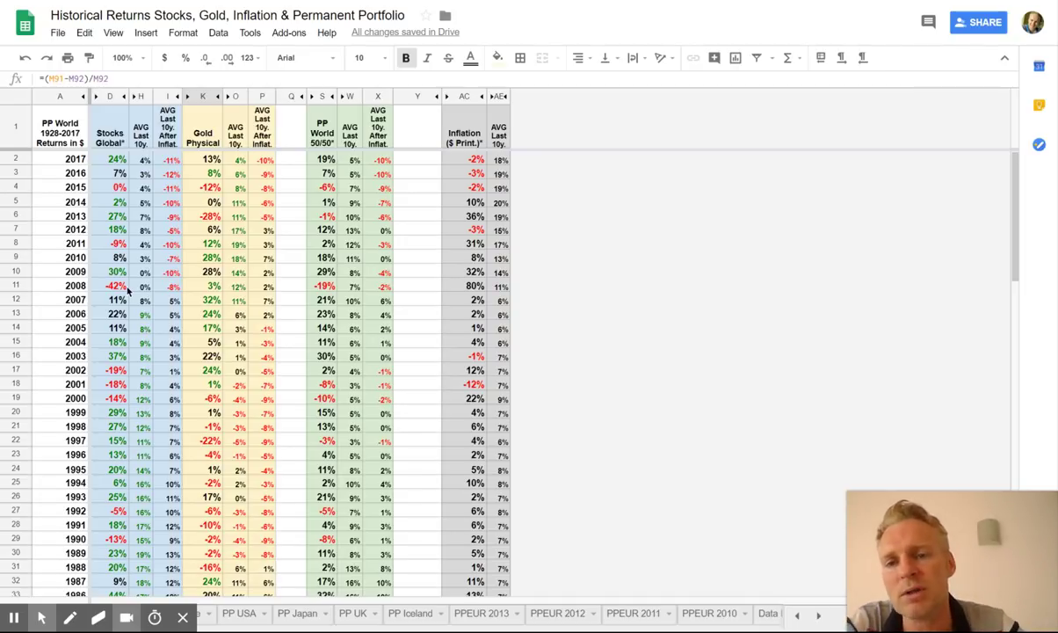
Compare the 2017 returns of the PP World 50/50 portfolio, global stocks and physical gold
left_click(323, 160)
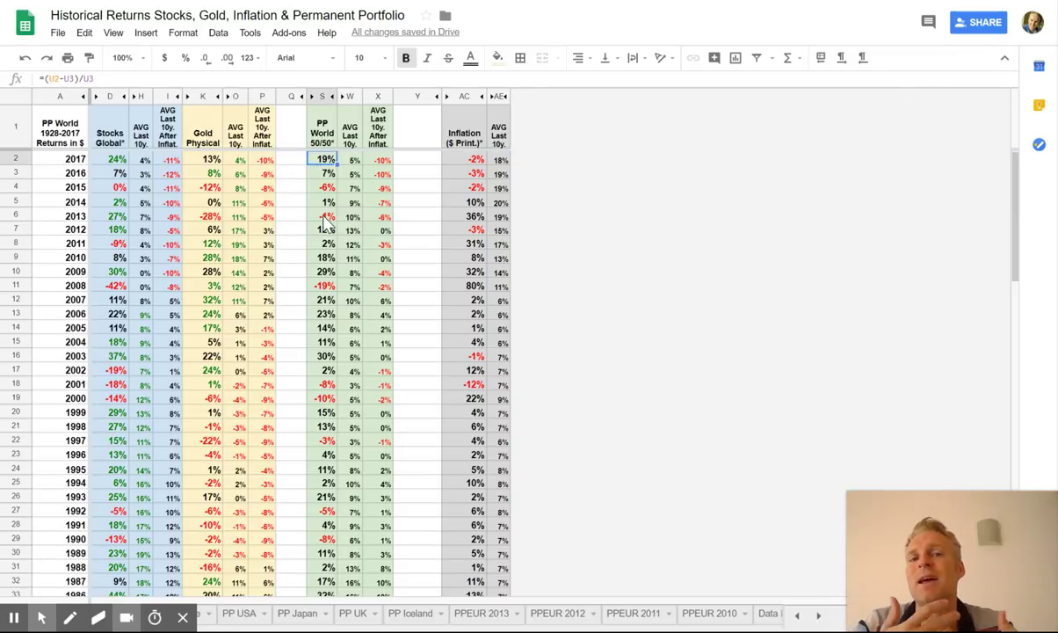
left_click(314, 137)
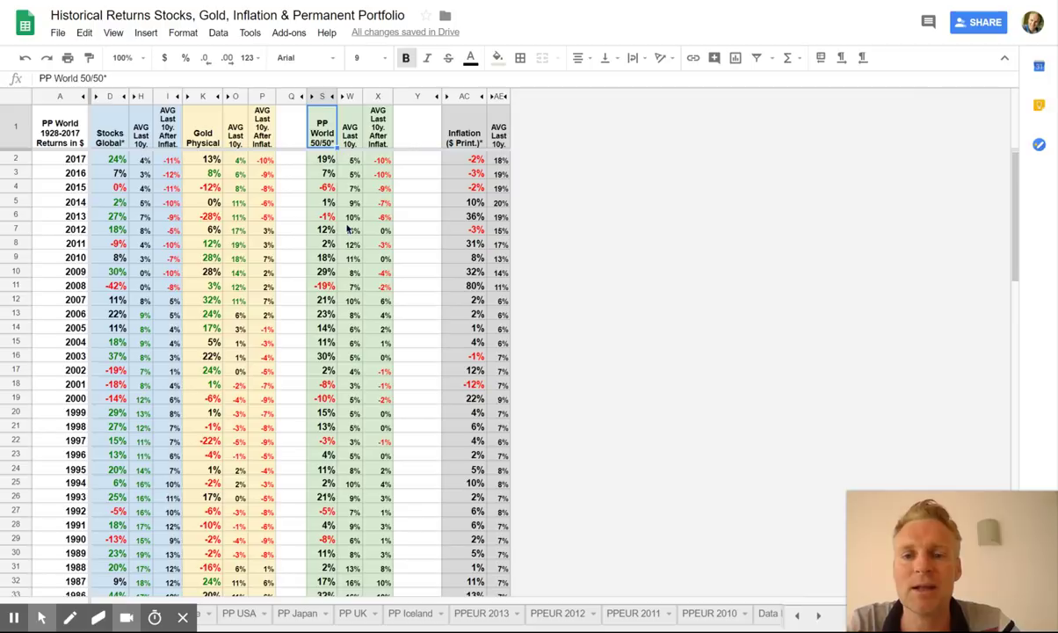
left_click(315, 160)
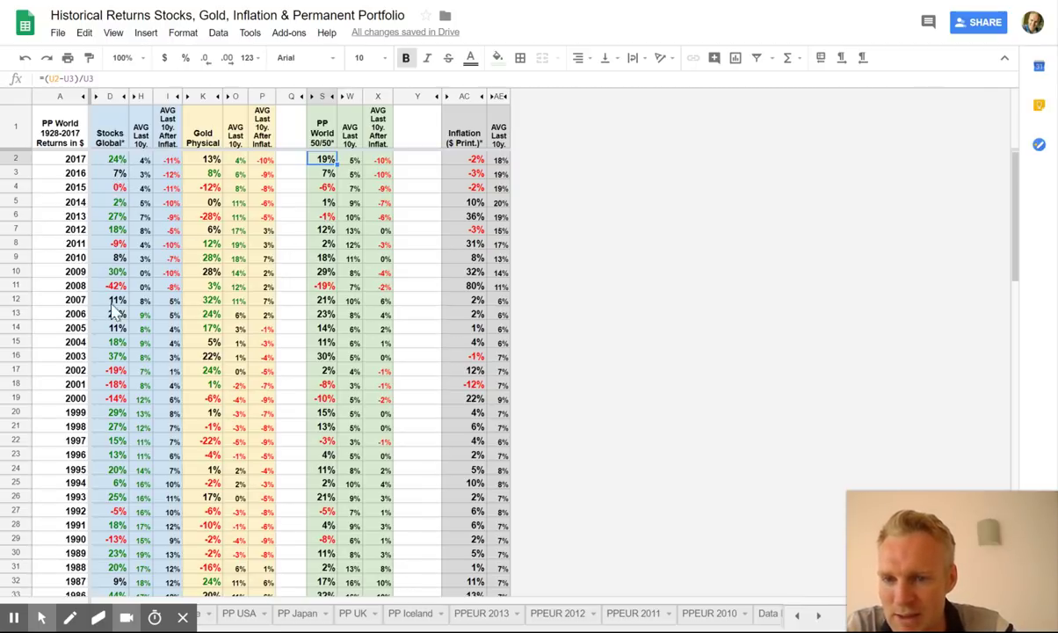
left_click(114, 159)
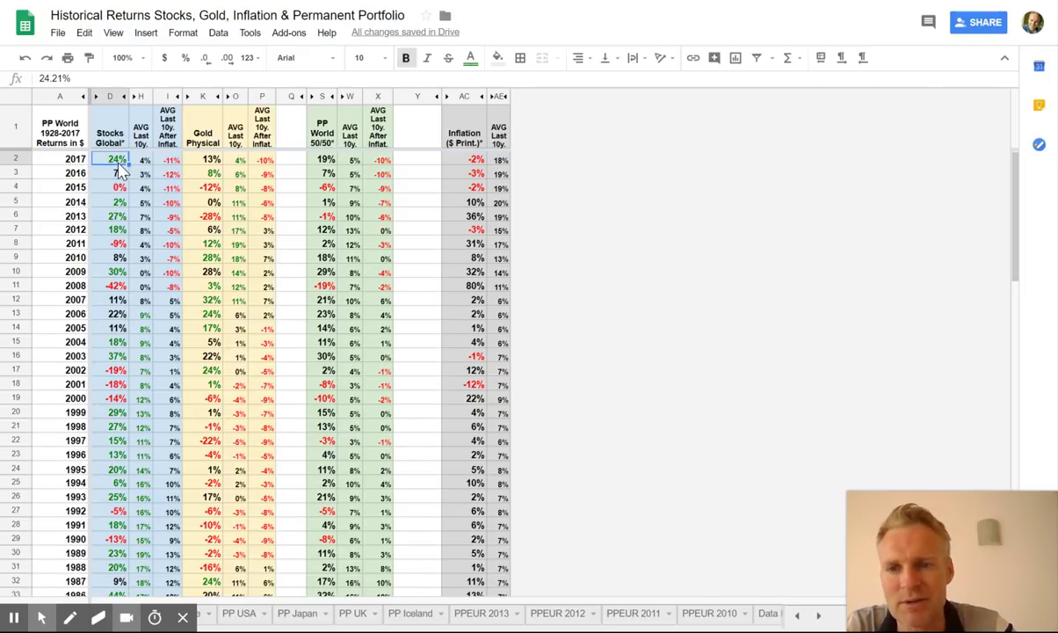
left_click(209, 163)
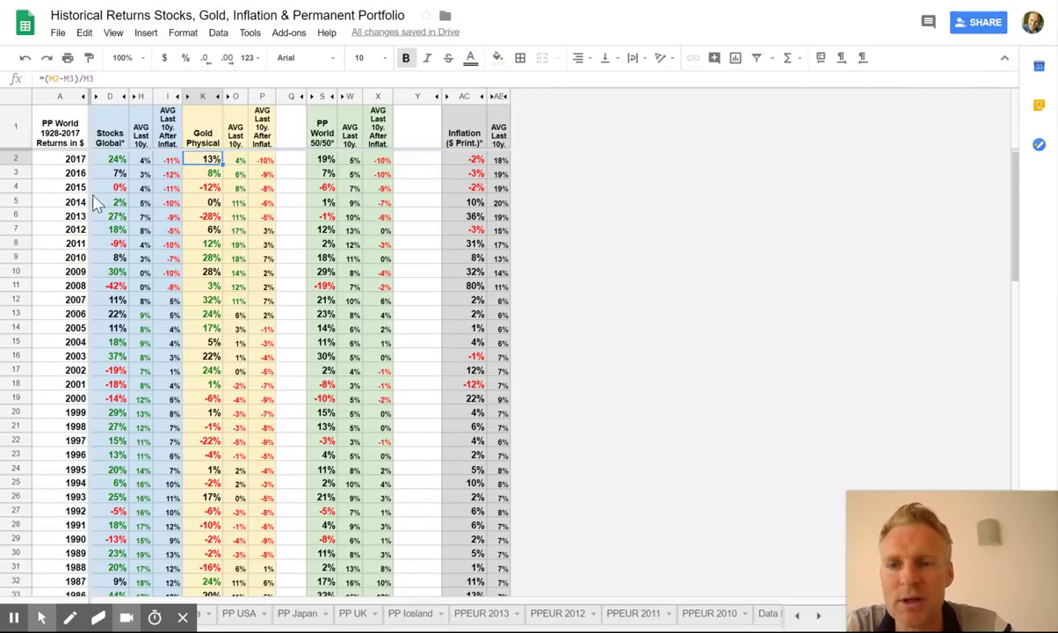
Read the data source note for the Stocks Global column and review the stock returns before and after 1970
left_click(107, 136)
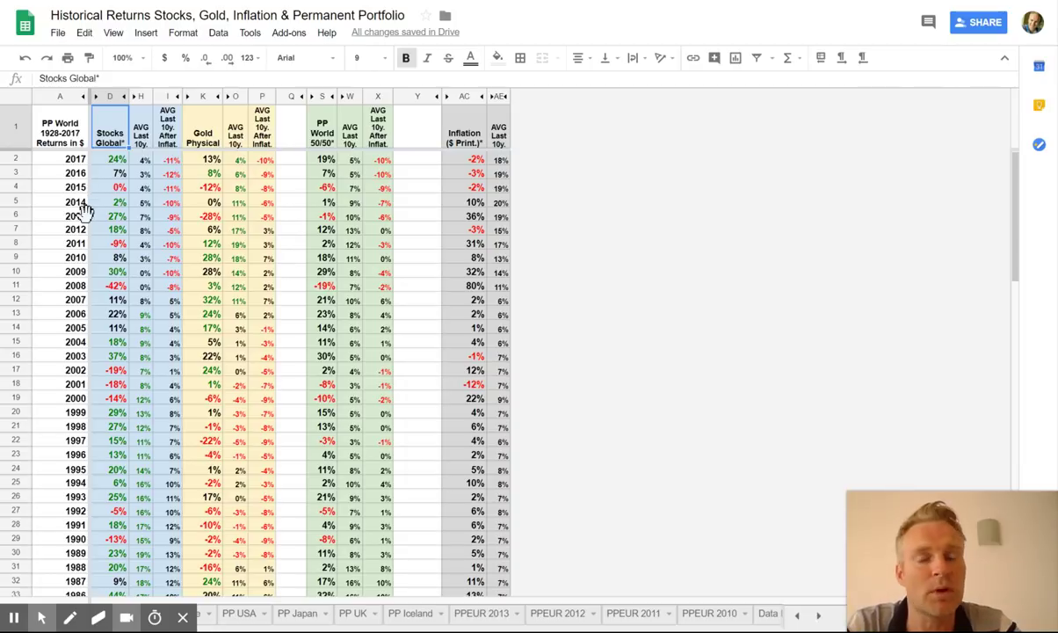
scroll(88, 339, "down", 12)
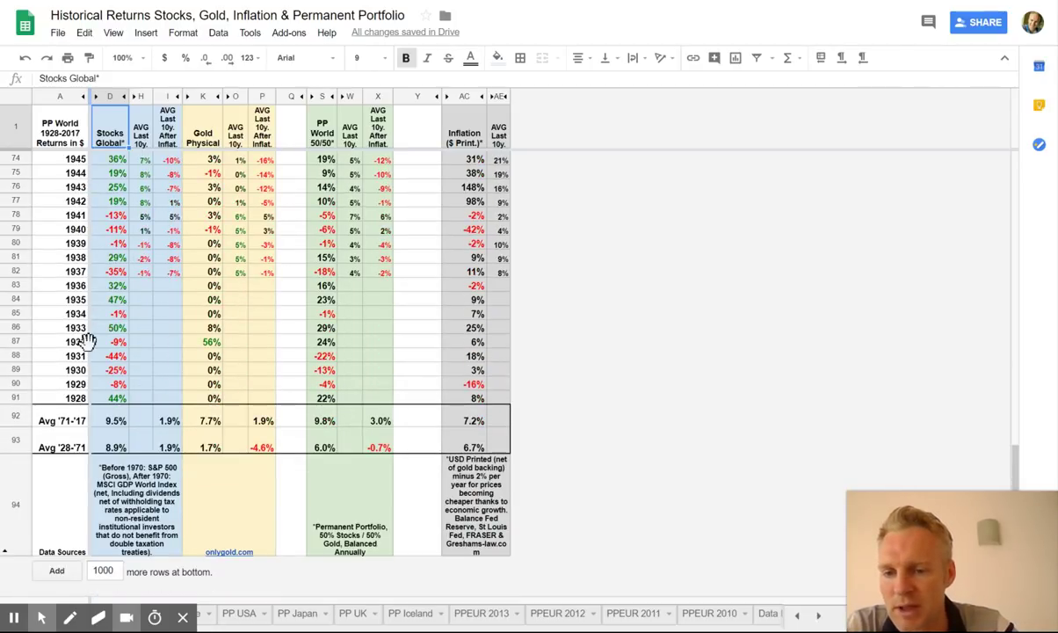
left_click(138, 491)
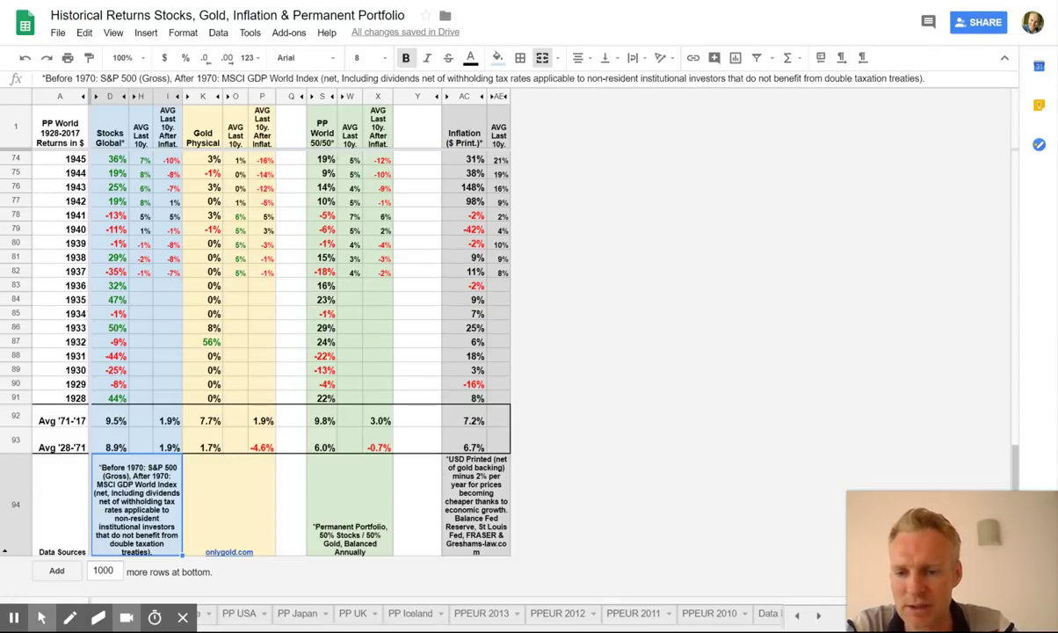
scroll(118, 519, "up", 10)
scroll(119, 530, "up", 3)
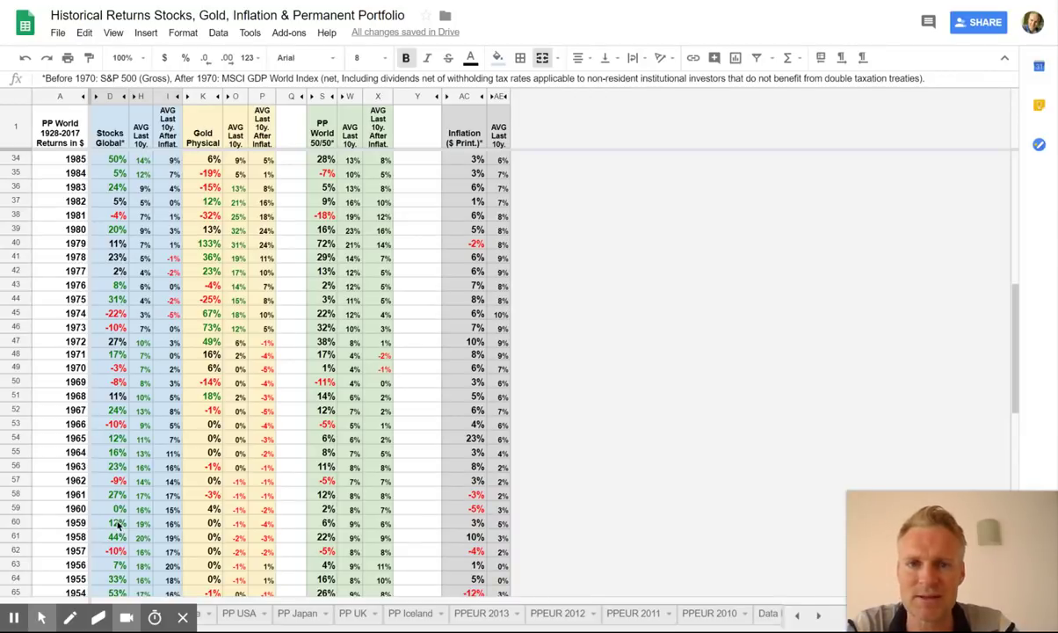
scroll(118, 524, "down", 10)
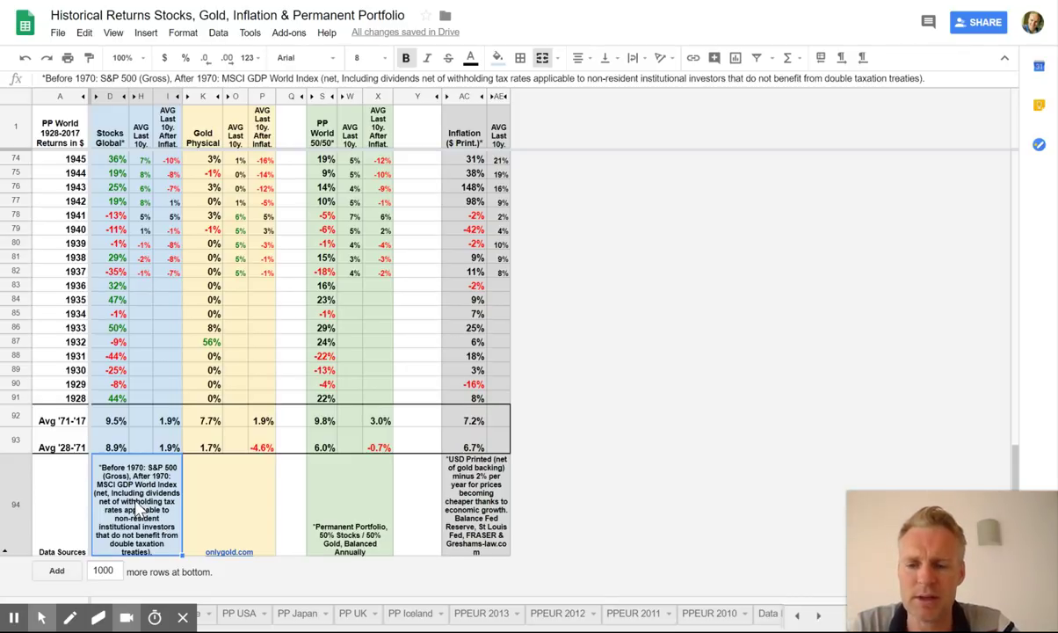
scroll(112, 384, "up", 15)
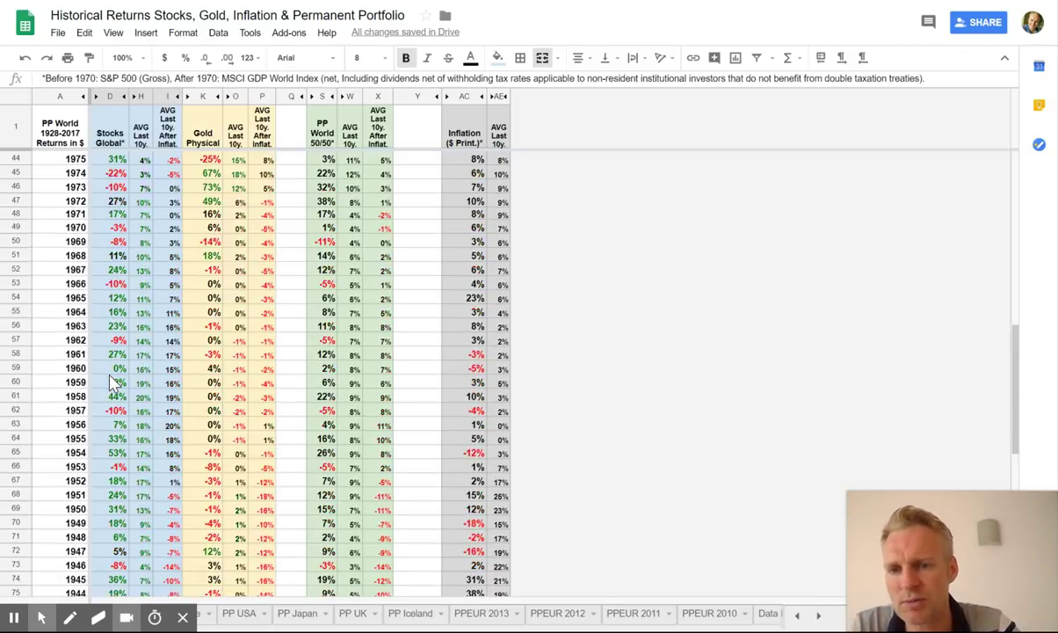
scroll(112, 384, "up", 1)
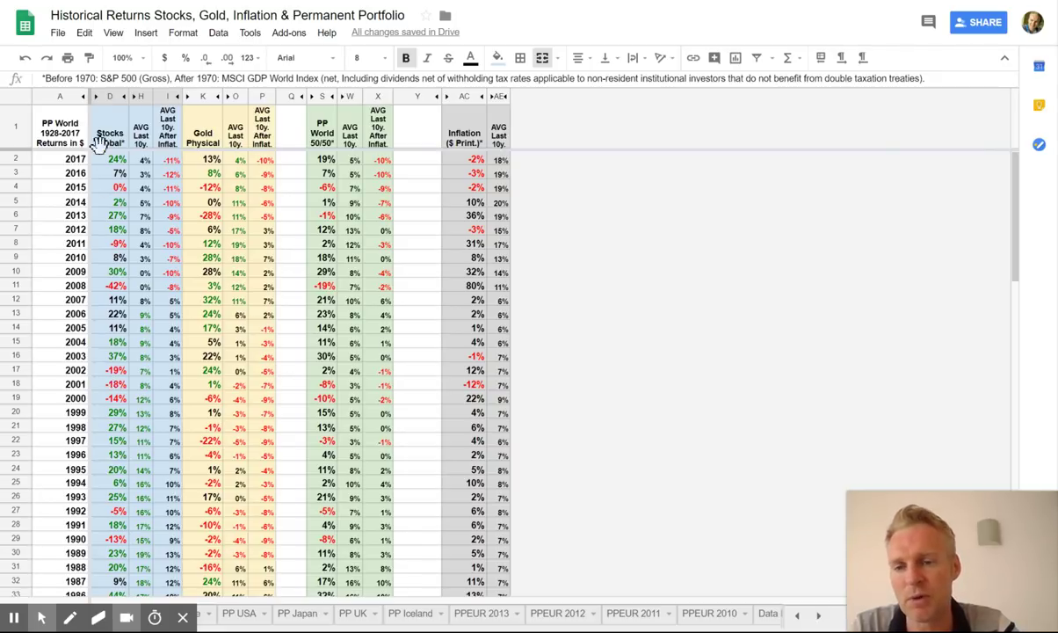
Review the Stocks Global and Gold Physical columns, including the 2009 gold return
left_click(107, 132)
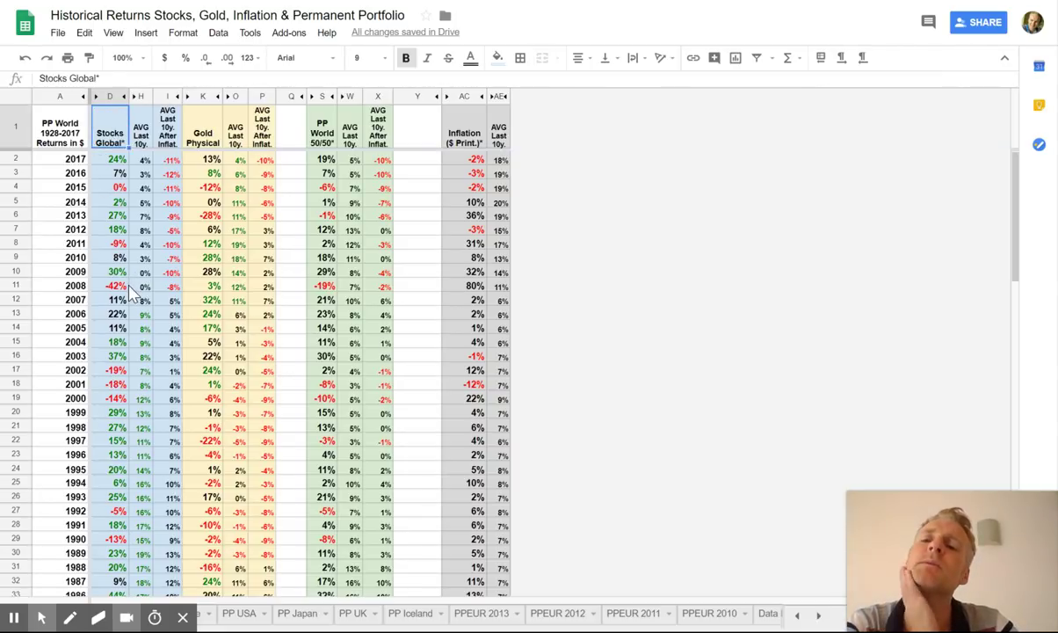
left_click(193, 133)
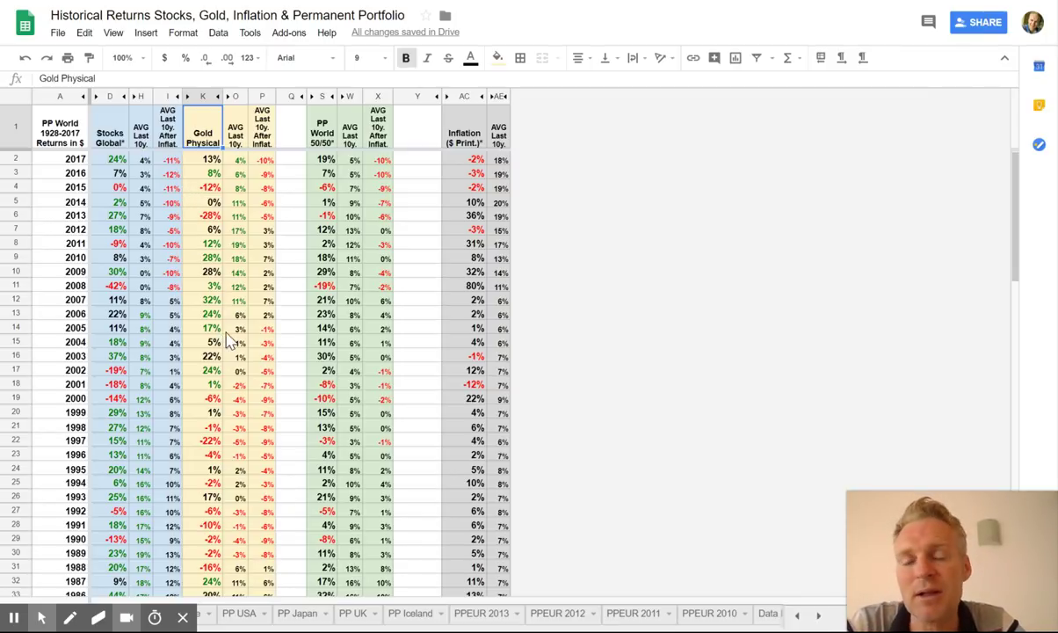
left_click(198, 271)
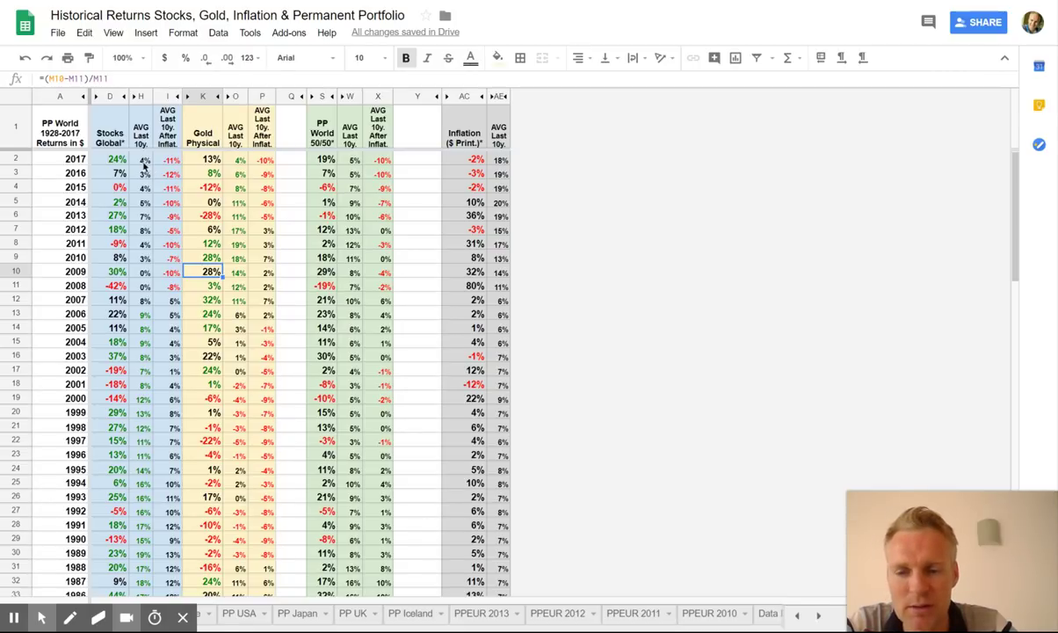
Compare the 1937 ten-year averages of stocks, gold and the 50/50 portfolio, including gold's inflation-adjusted average
scroll(112, 458, "down", 15)
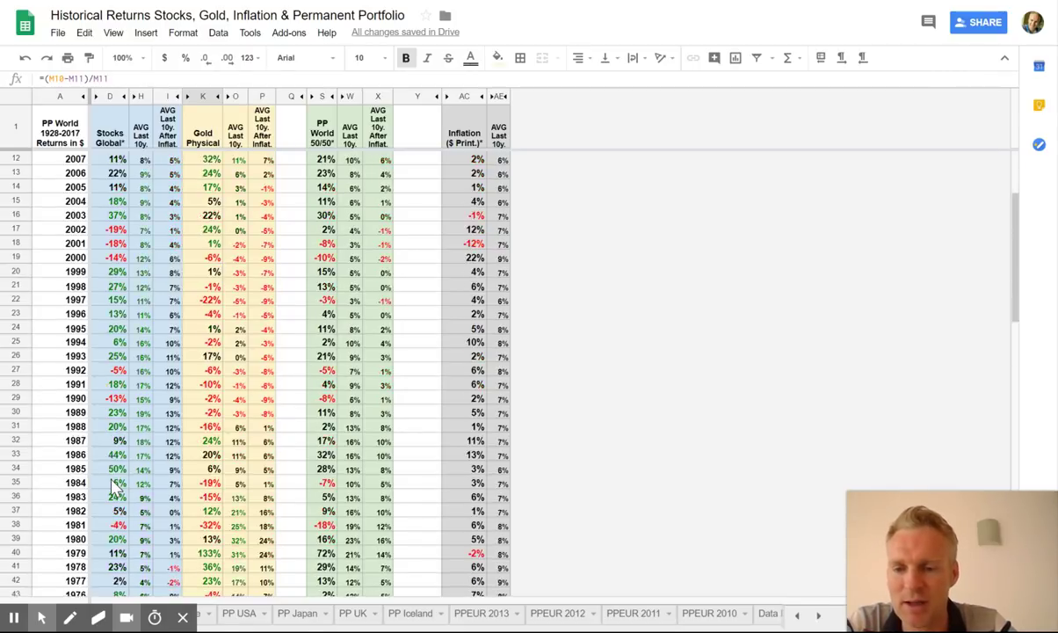
scroll(113, 483, "down", 3)
scroll(112, 484, "up", 2)
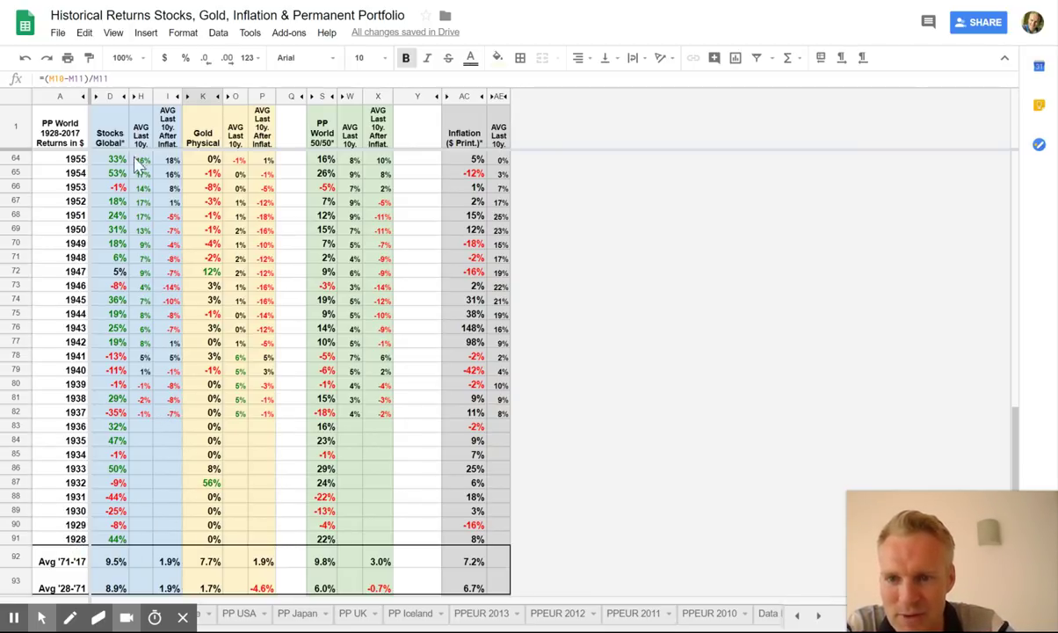
left_click(142, 415)
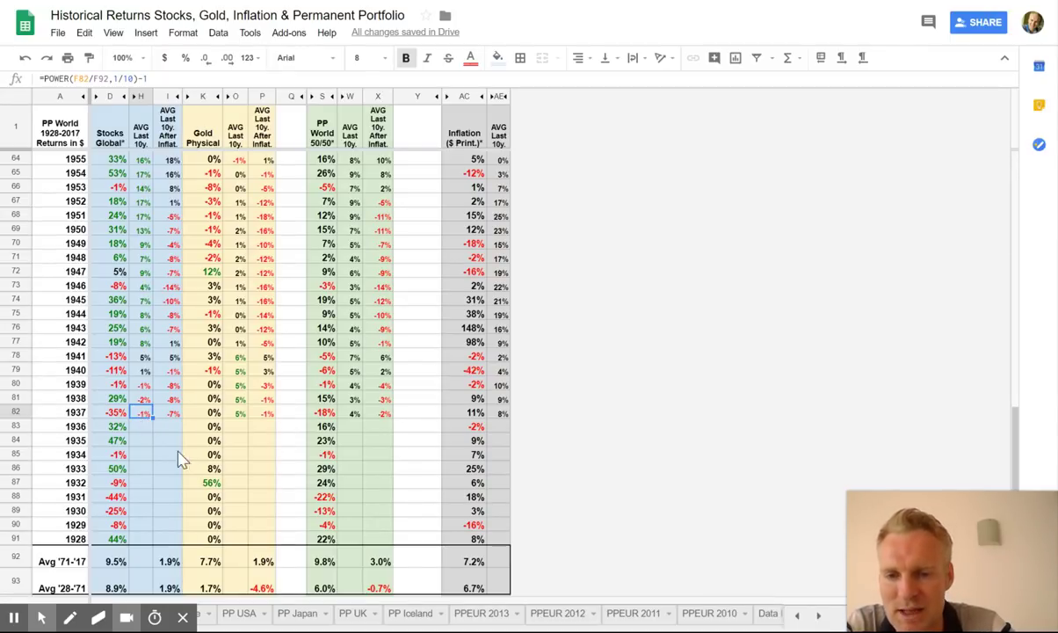
left_click(261, 413)
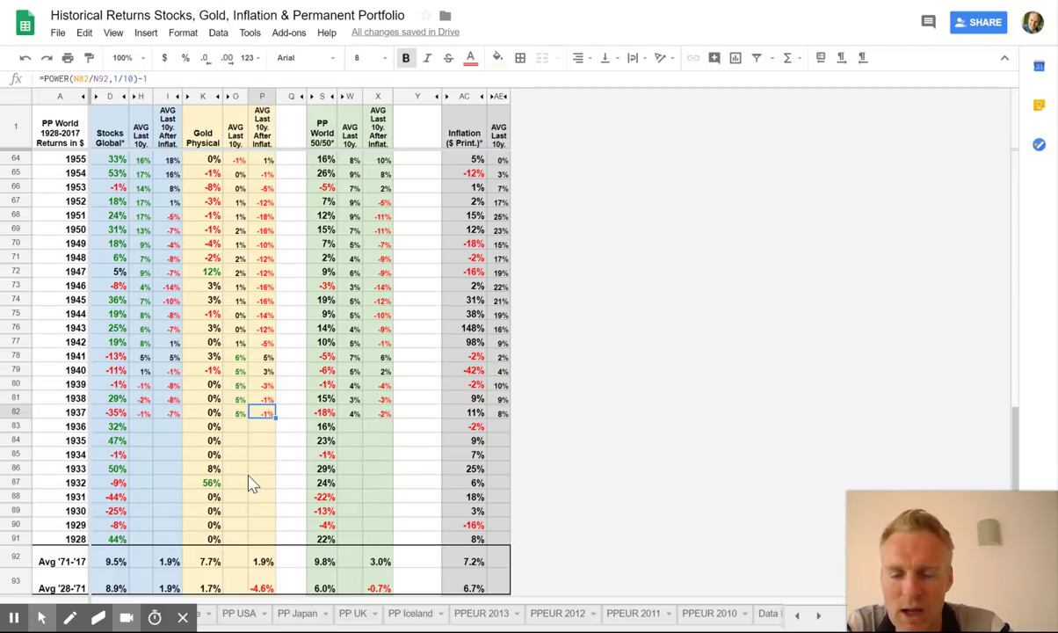
left_click(236, 412)
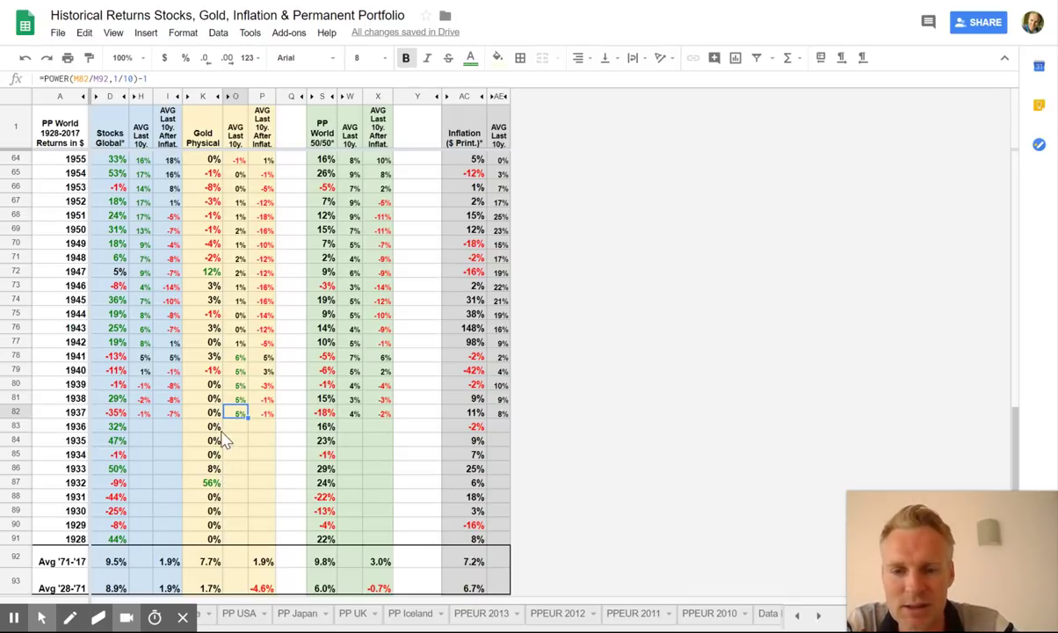
left_click(351, 414)
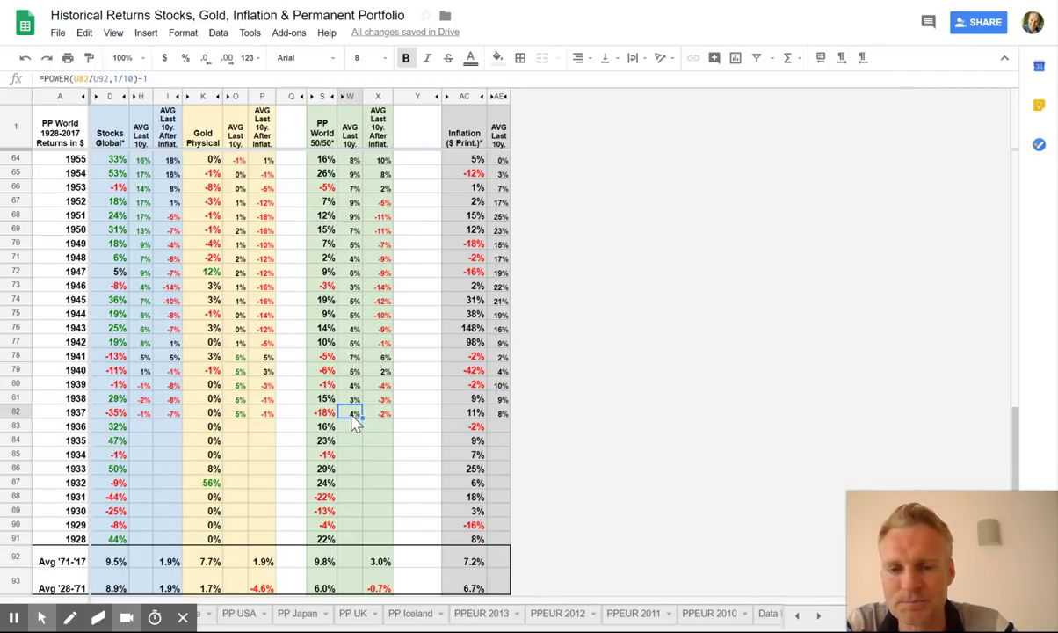
left_click(143, 417)
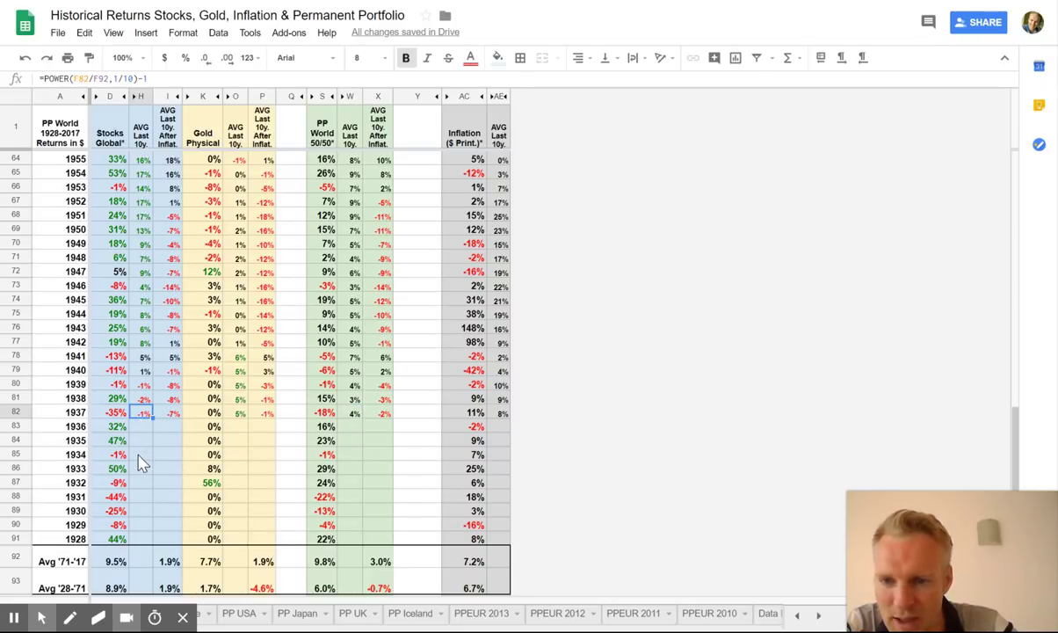
Examine the early gold returns and inspect the 1932 value in the Gold Physical column
scroll(135, 453, "up", 3)
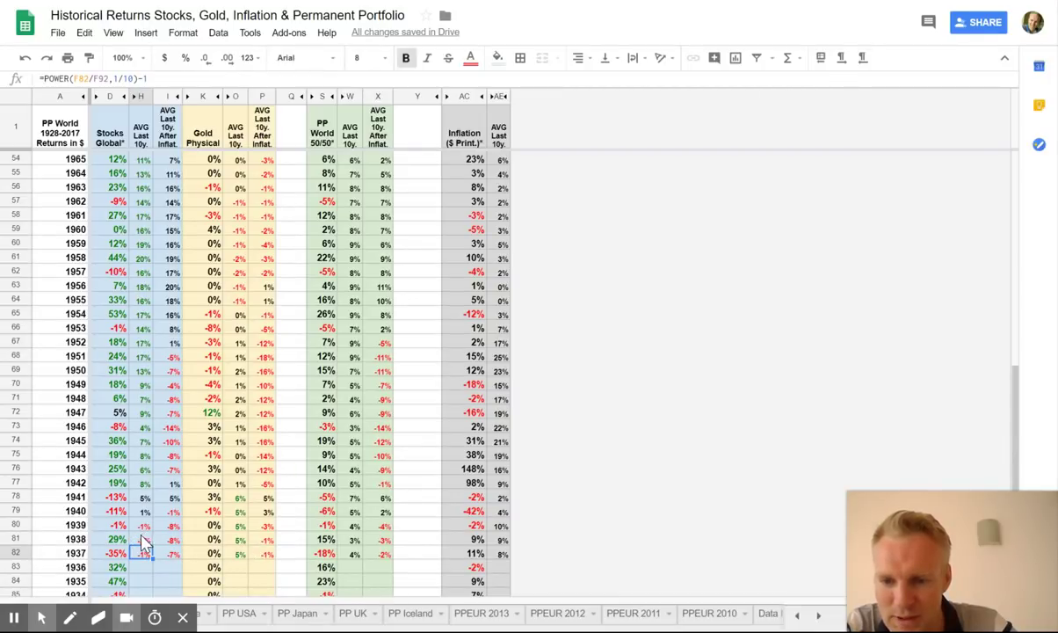
scroll(92, 540, "down", 7)
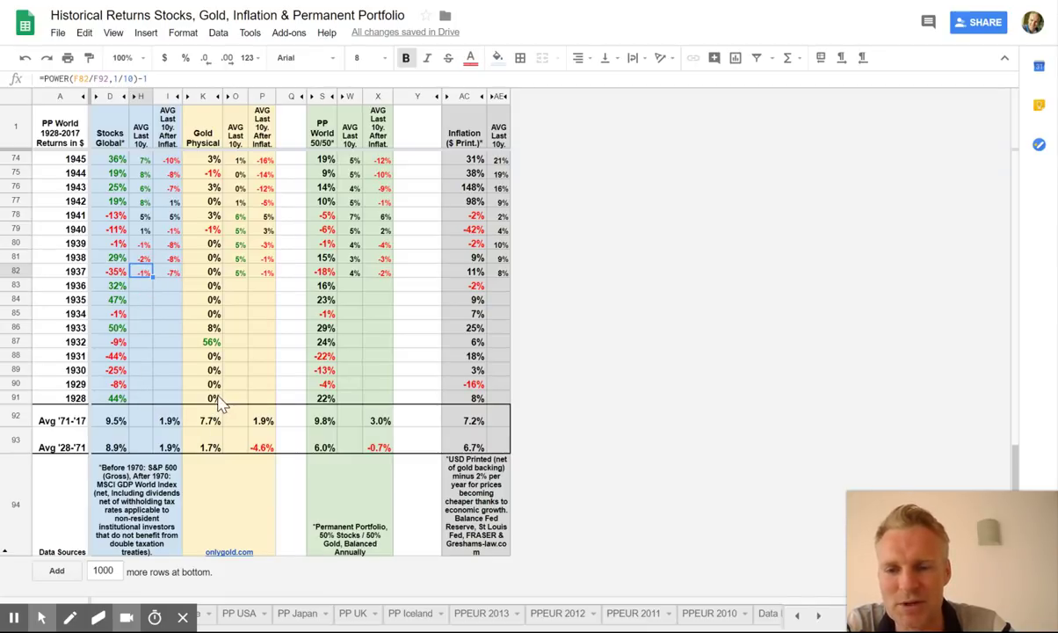
left_click(210, 343)
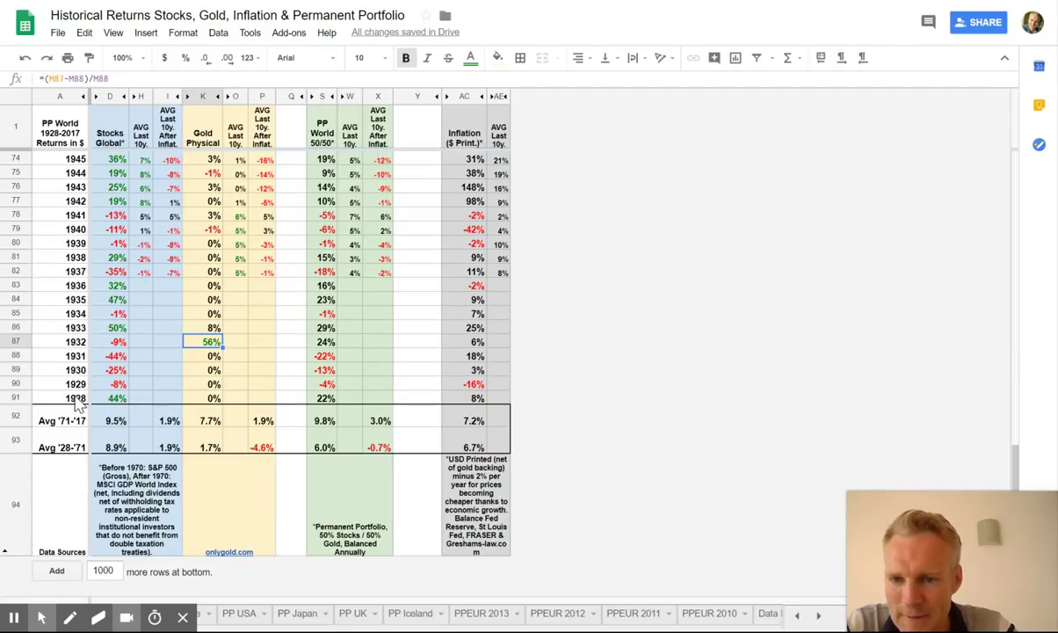
Compare the 1958 ten-year averages of global stocks and physical gold with those of the preceding years
scroll(77, 403, "up", 3)
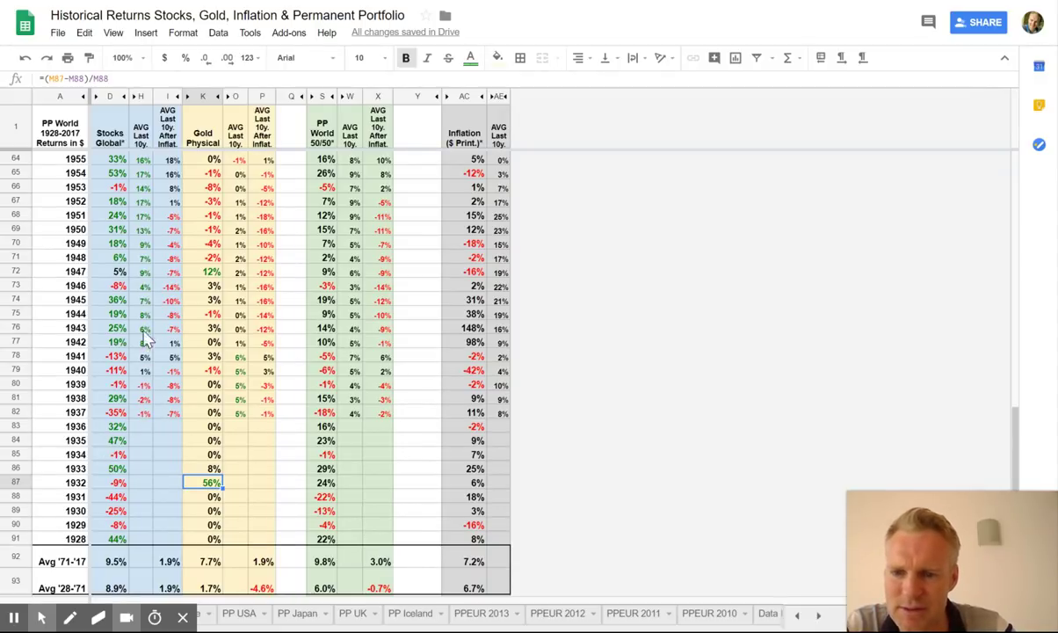
scroll(141, 368, "up", 3)
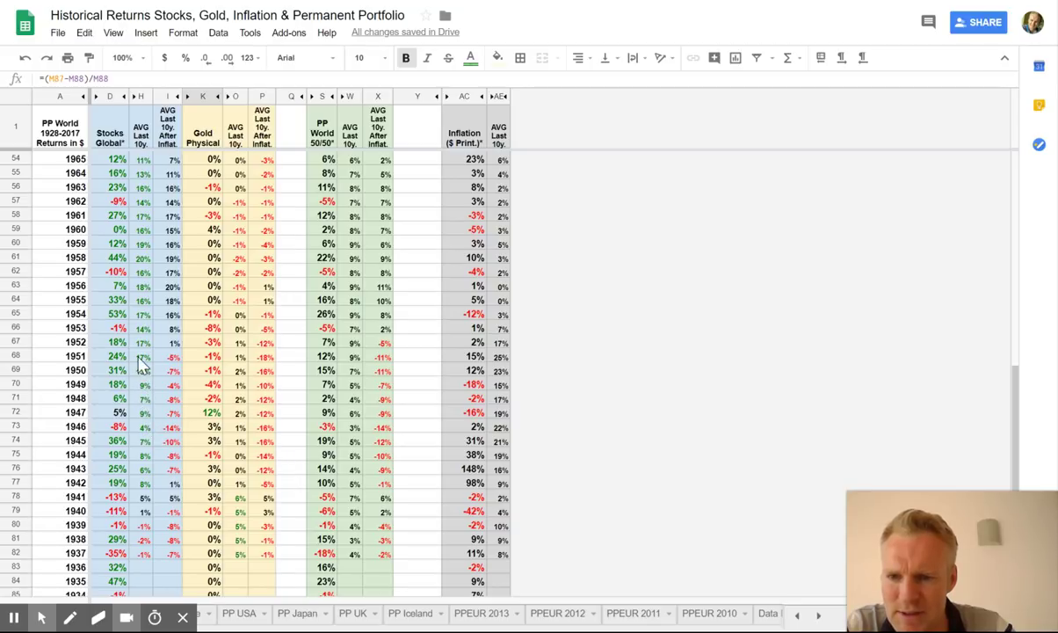
left_click(141, 258)
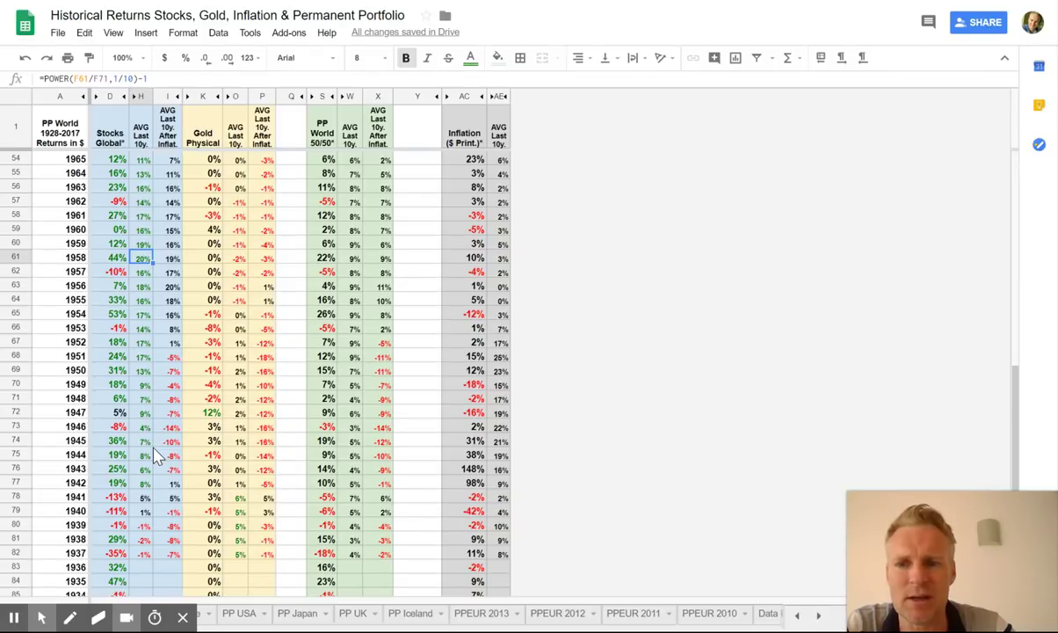
scroll(153, 454, "up", 3)
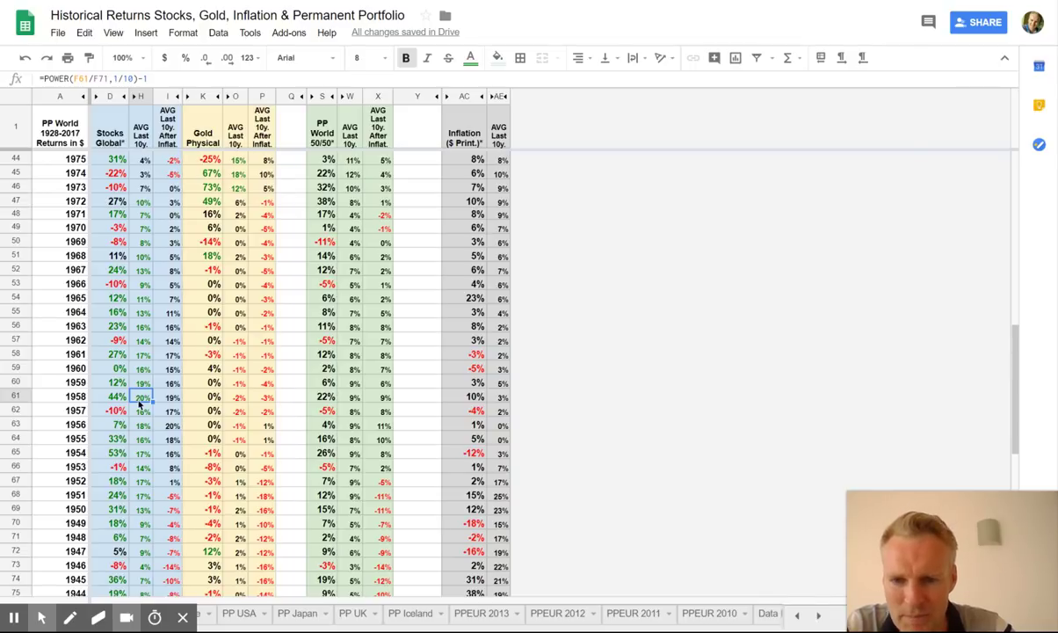
left_click(238, 400)
scroll(235, 545, "down", 3)
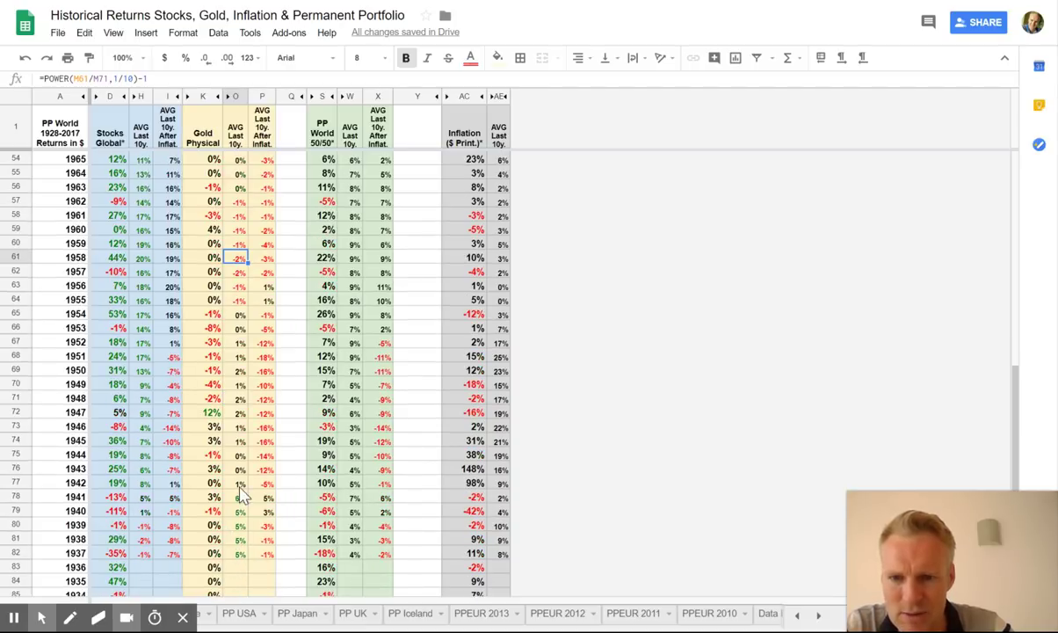
Compare the late-1950s ten-year averages of global stocks and physical gold with the 1958 average of the 50/50 portfolio
left_click(238, 202)
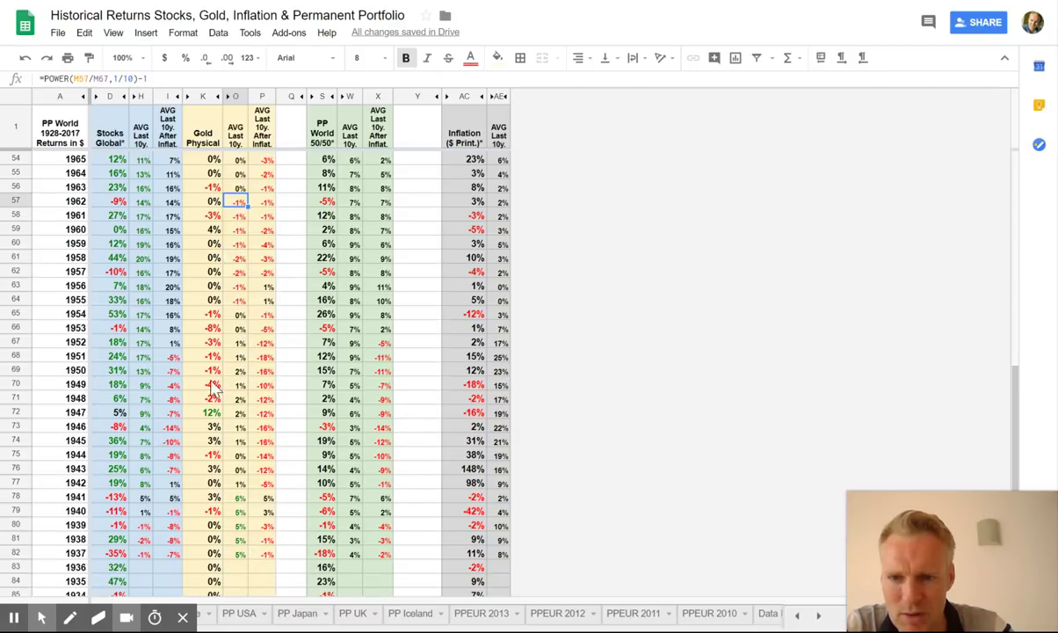
scroll(234, 318, "up", 3)
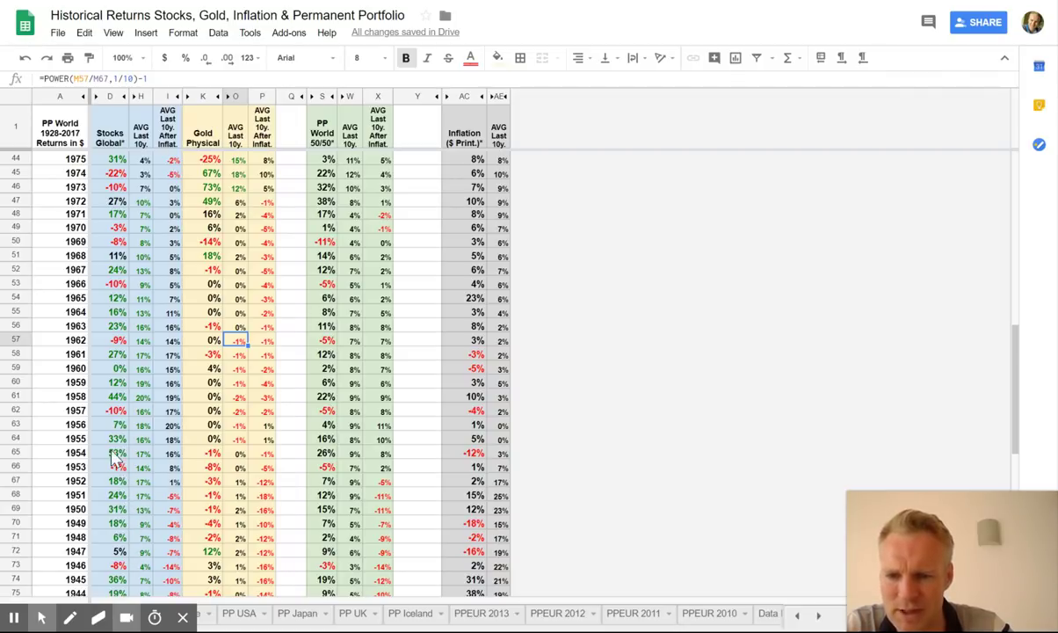
left_click(139, 409)
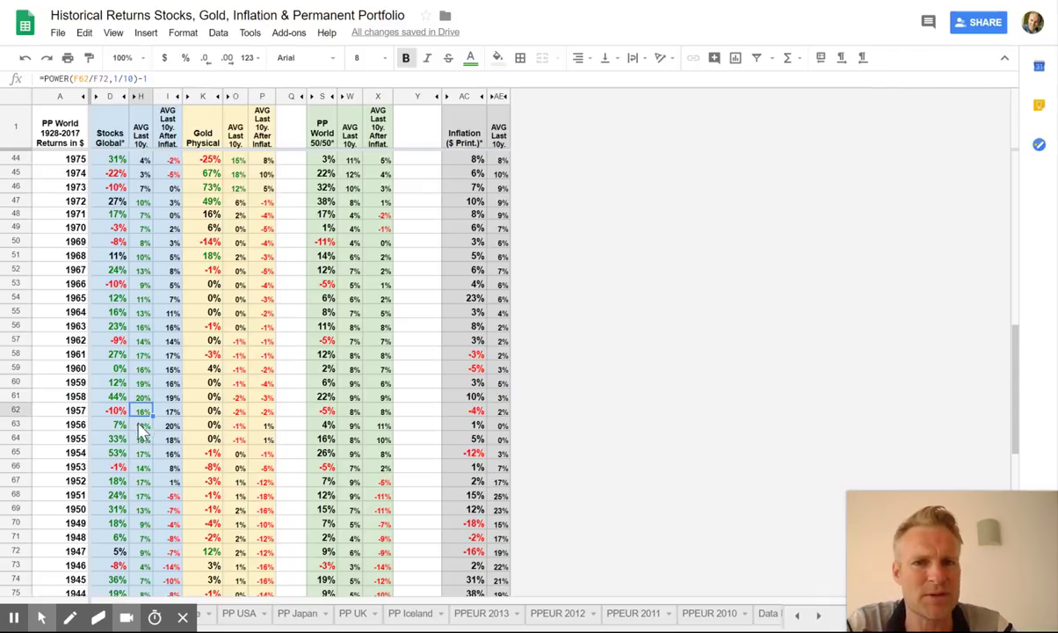
left_click(236, 397)
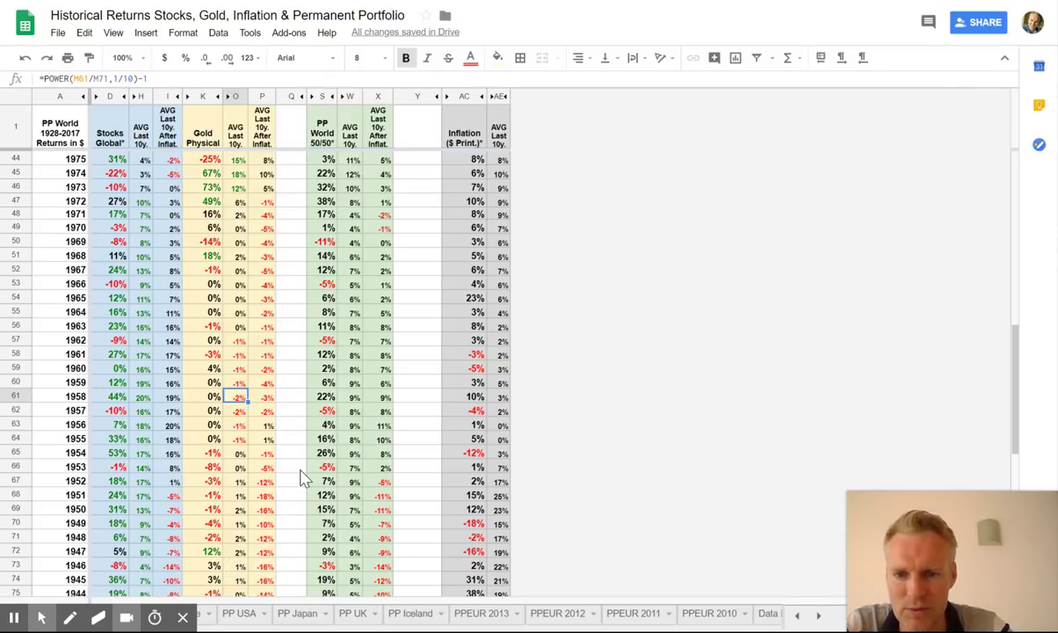
left_click(349, 398)
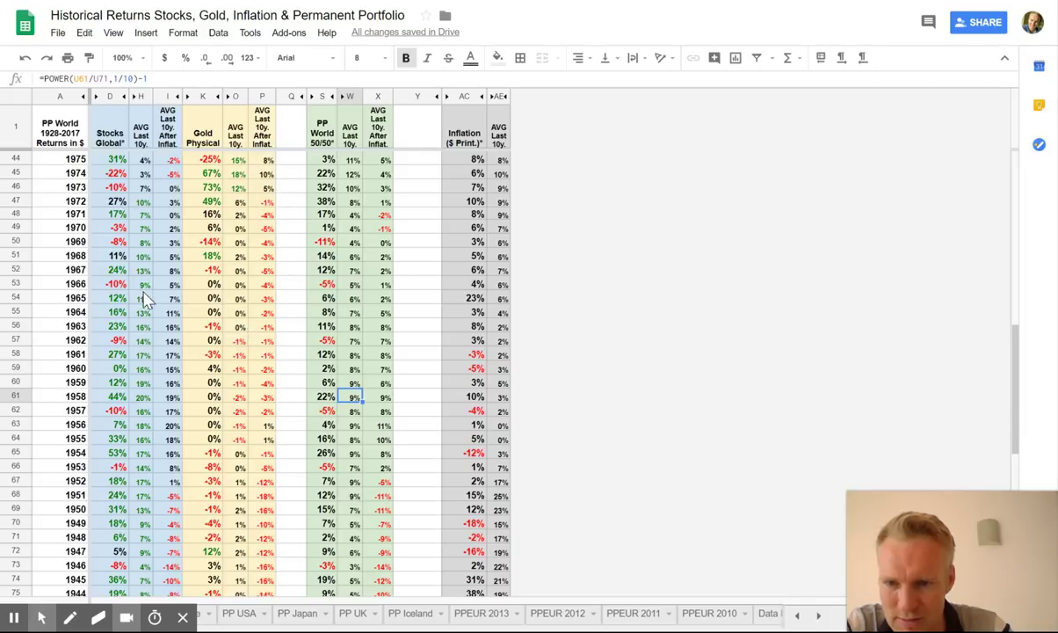
Compare the 1980 ten-year averages of physical gold, global stocks and the 50/50 portfolio
scroll(145, 297, "up", 3)
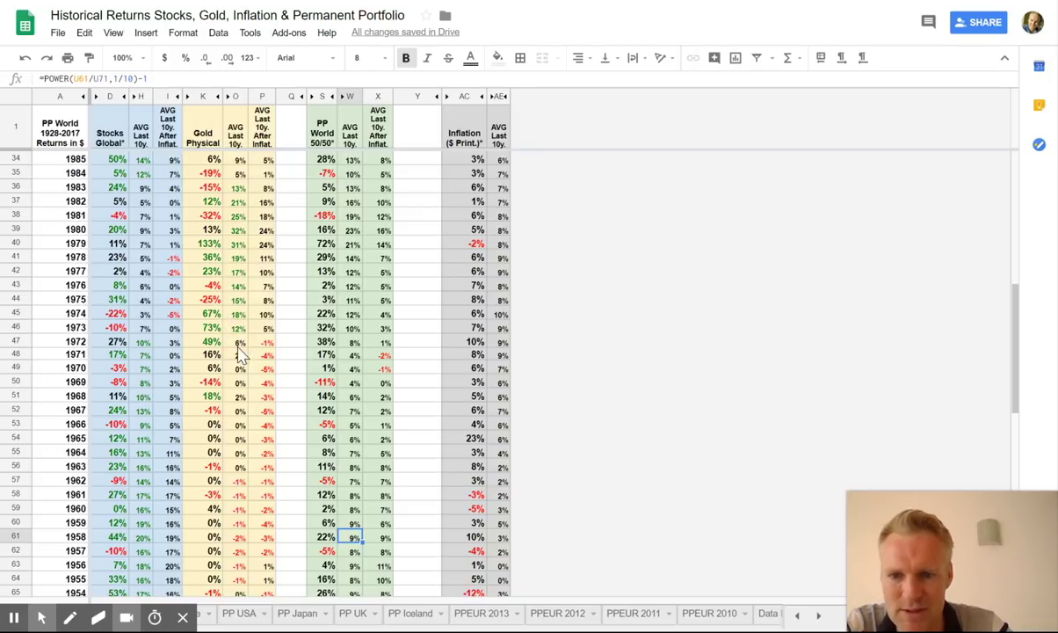
left_click(238, 231)
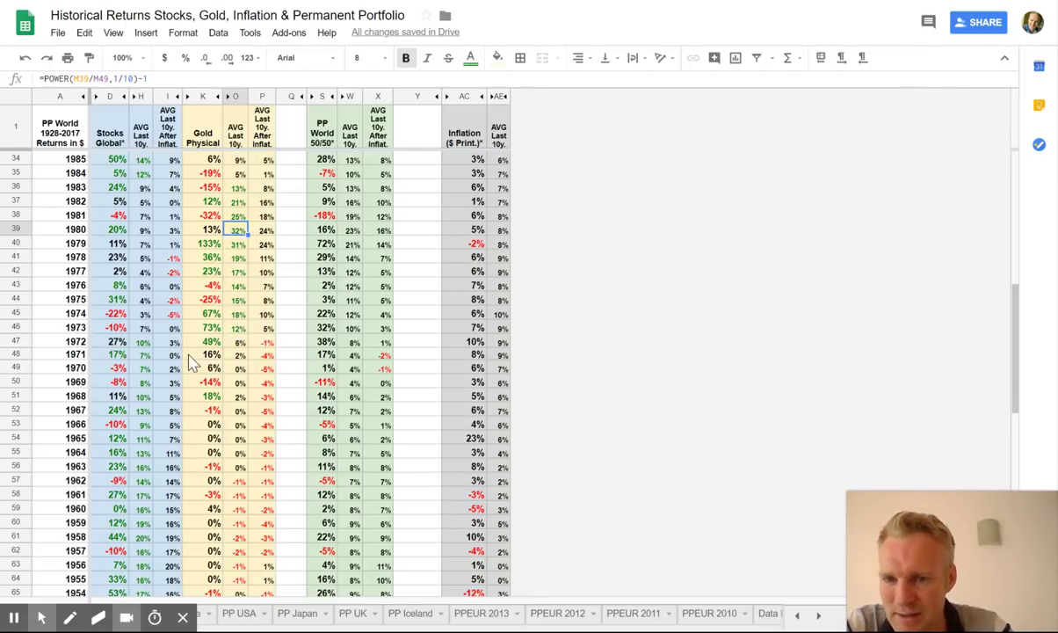
left_click(139, 230)
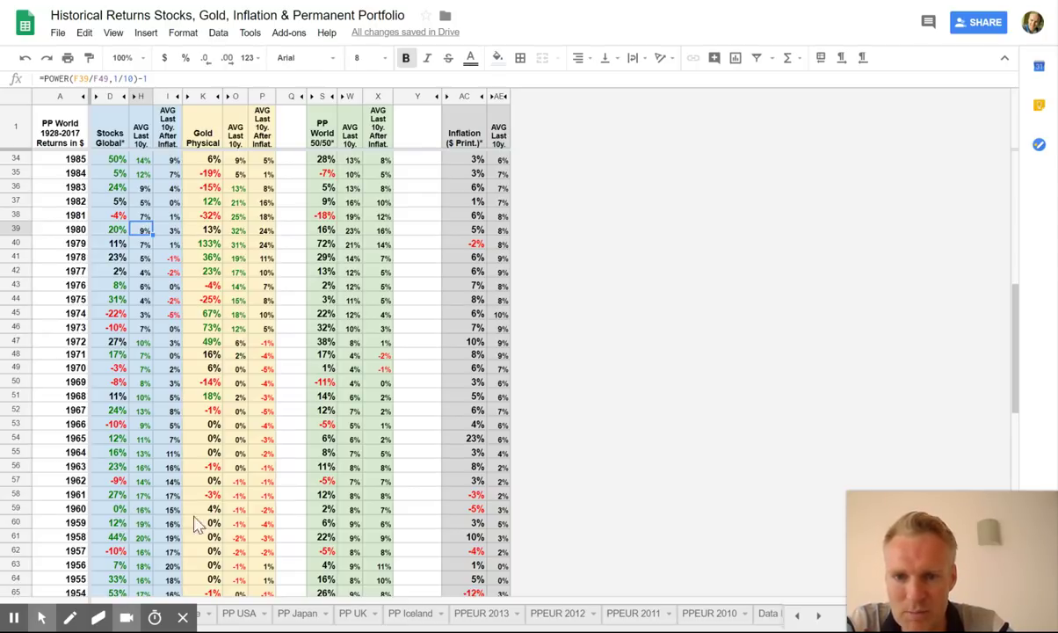
left_click(353, 232)
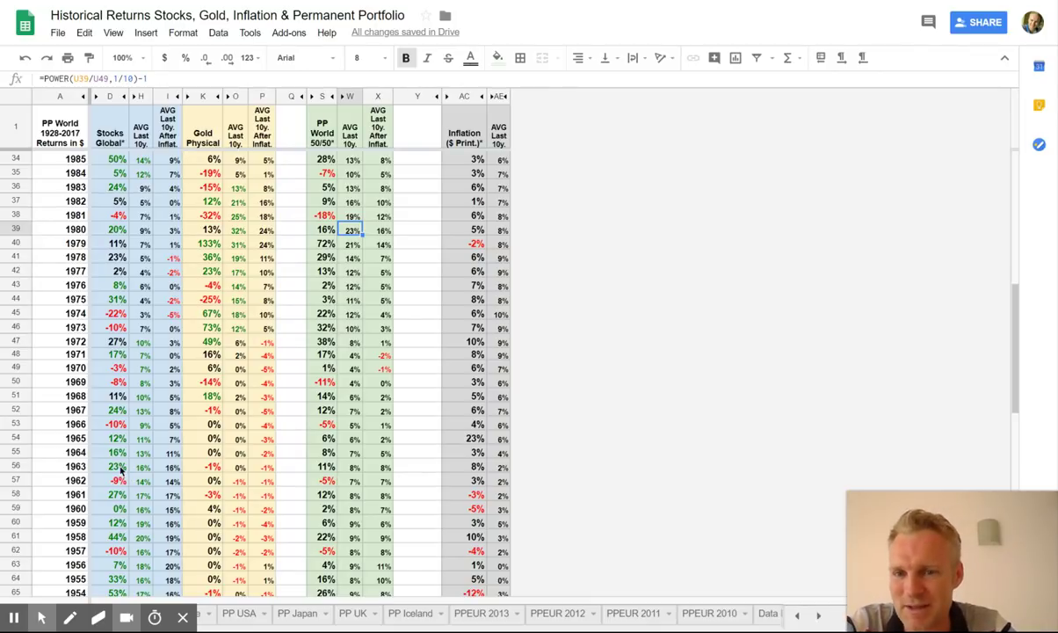
scroll(121, 472, "up", 3)
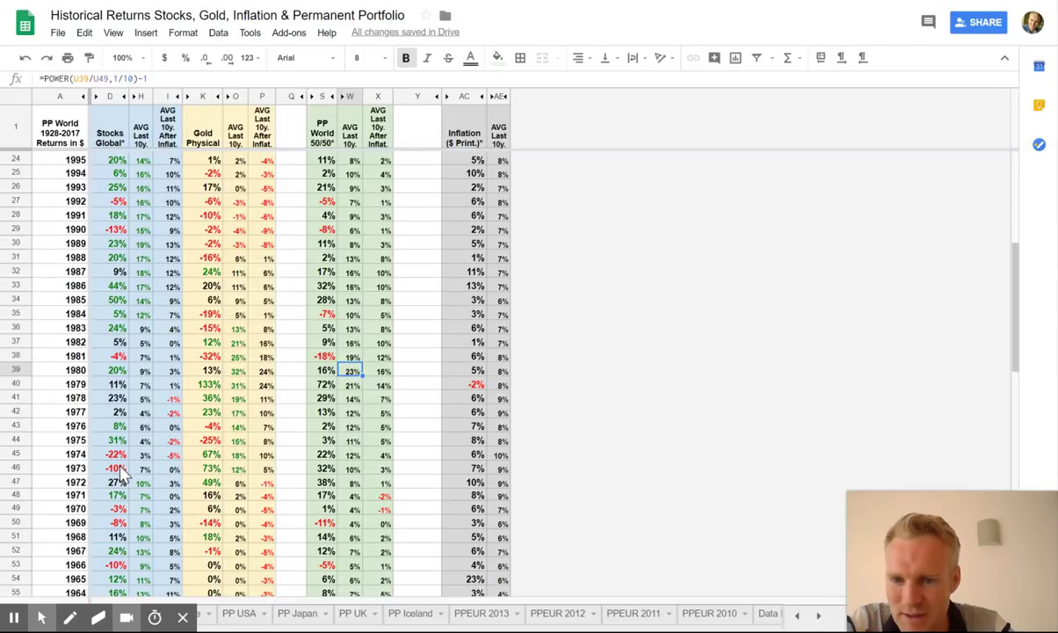
left_click(141, 370)
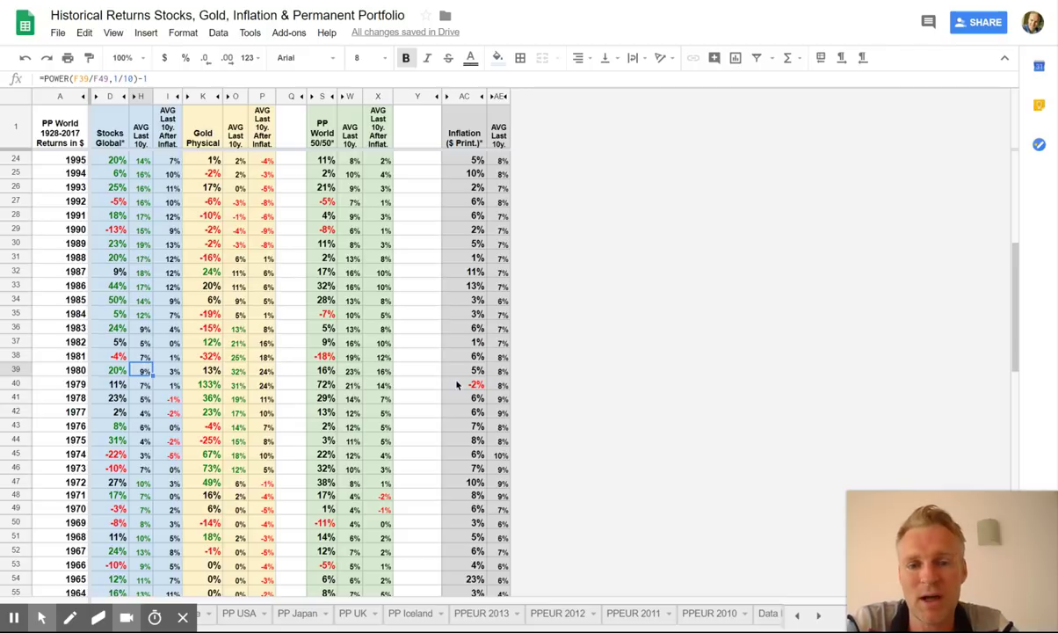
Inspect the Inflation ($ Print.) column and read its data source note at the end of the sheet
left_click(463, 145)
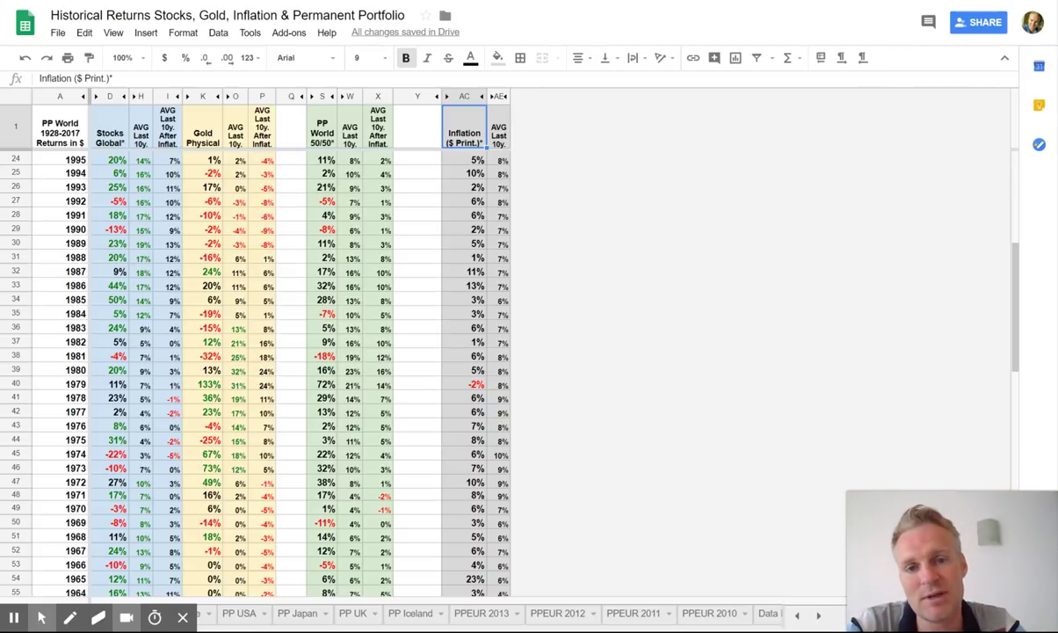
scroll(447, 330, "down", 8)
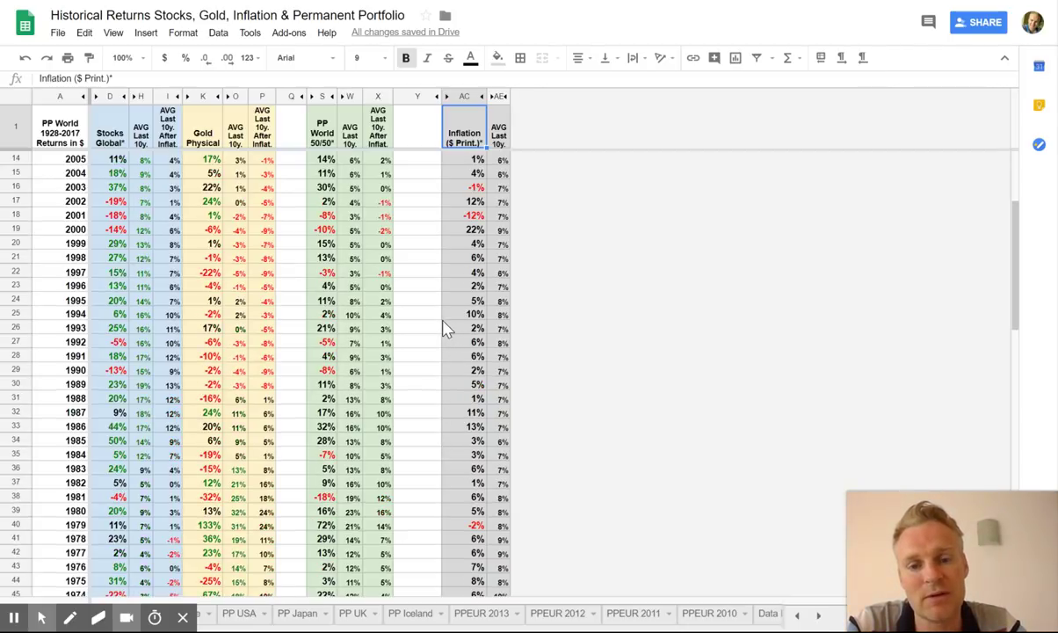
left_click(458, 510)
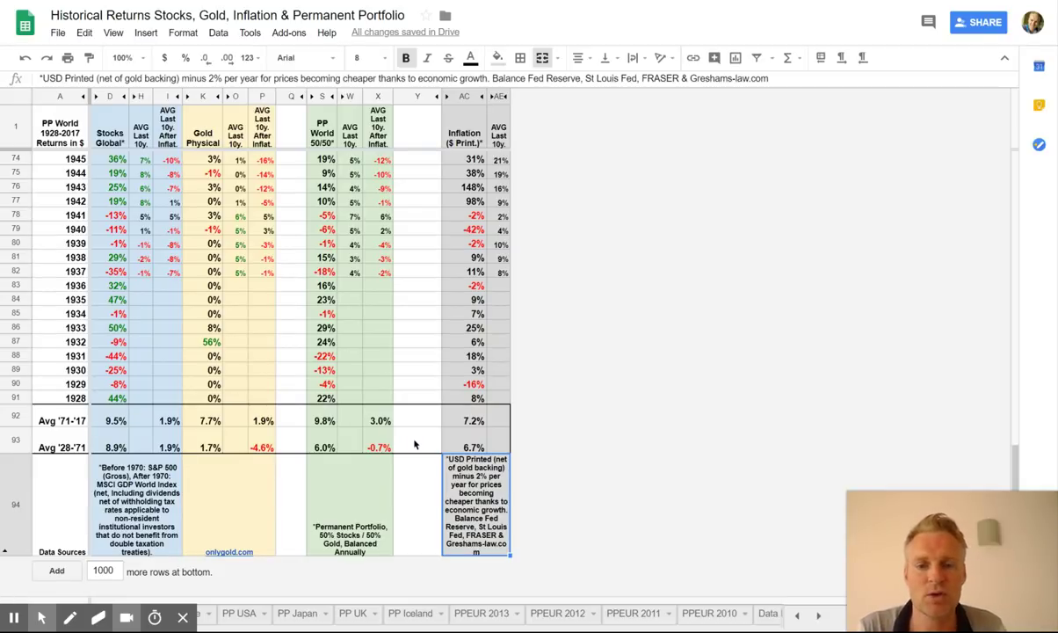
Inspect the 2017 inflation value and its ten-year average
scroll(454, 416, "up", 15)
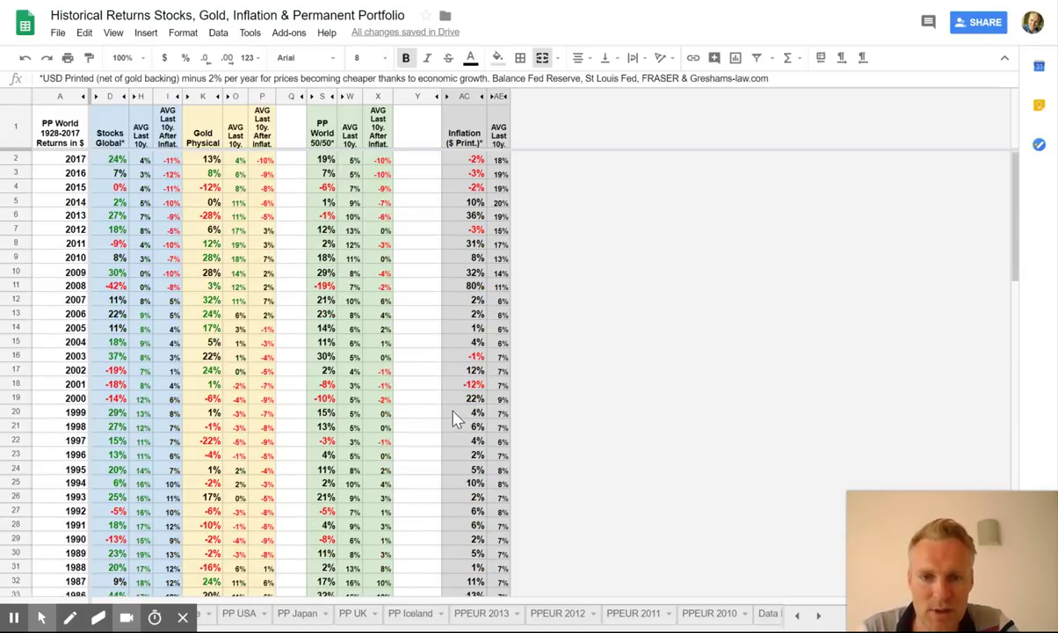
left_click(471, 160)
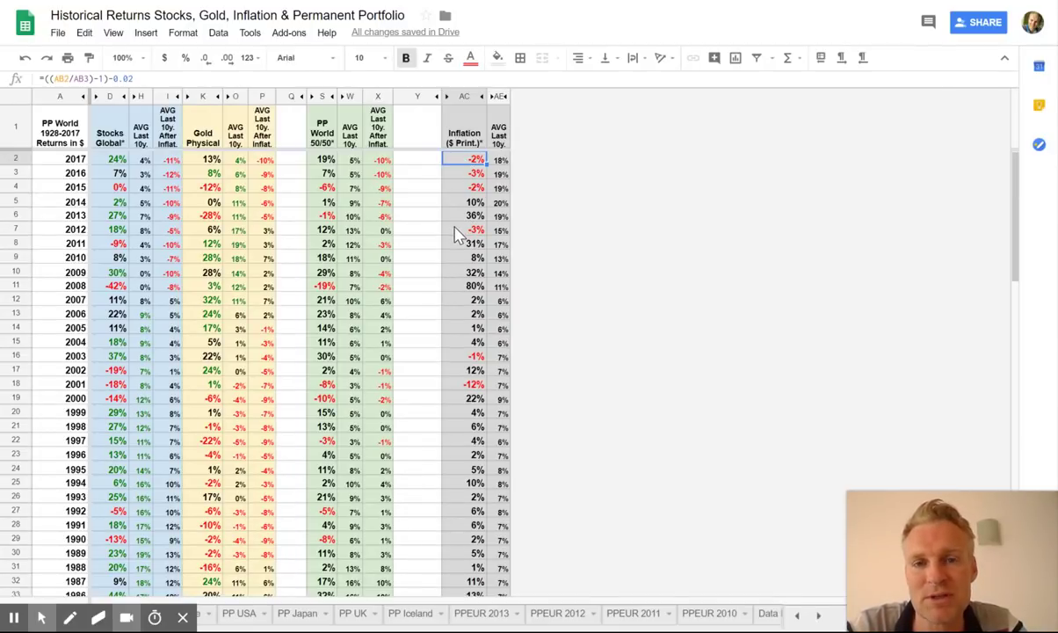
left_click(498, 160)
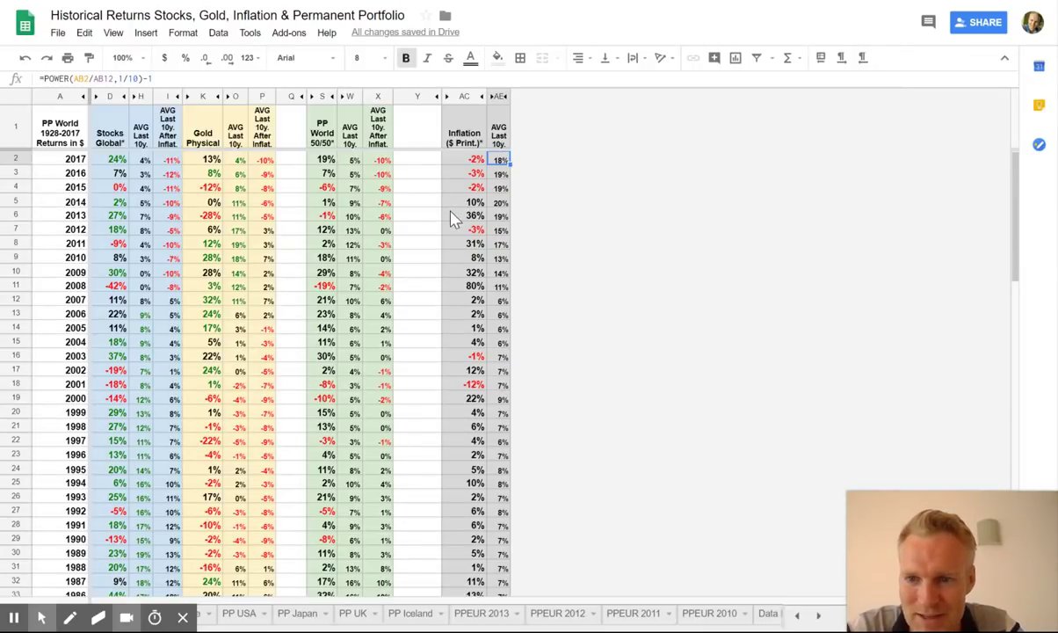
Examine the 2008 value in the Inflation ($ Print.) column and its formula, without changing the cell
left_click(448, 283)
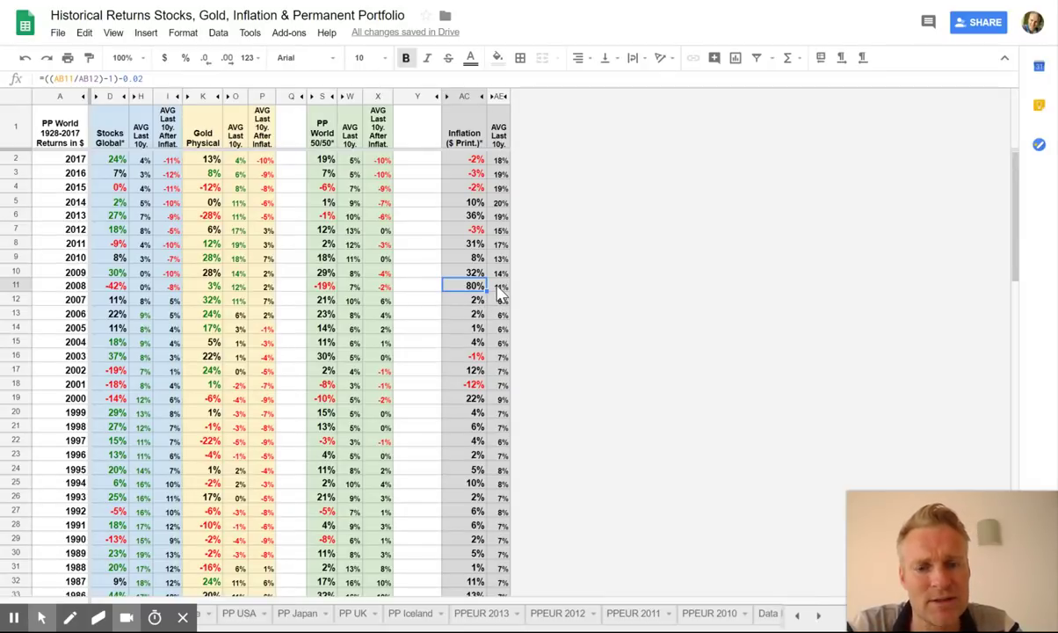
double_click(471, 290)
key("Escape")
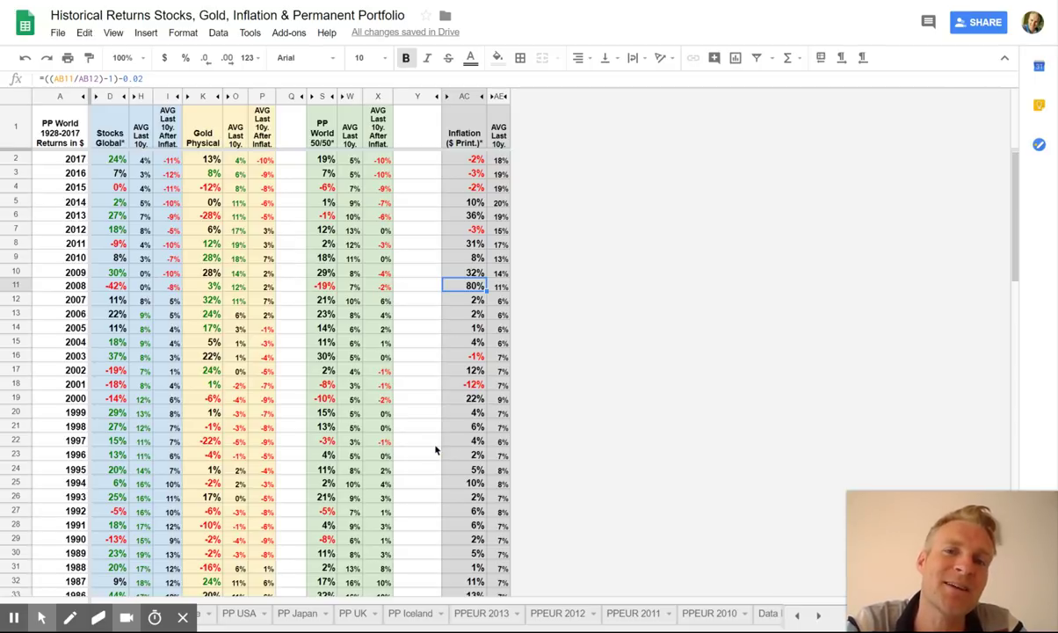
left_click(465, 300)
left_click(466, 286)
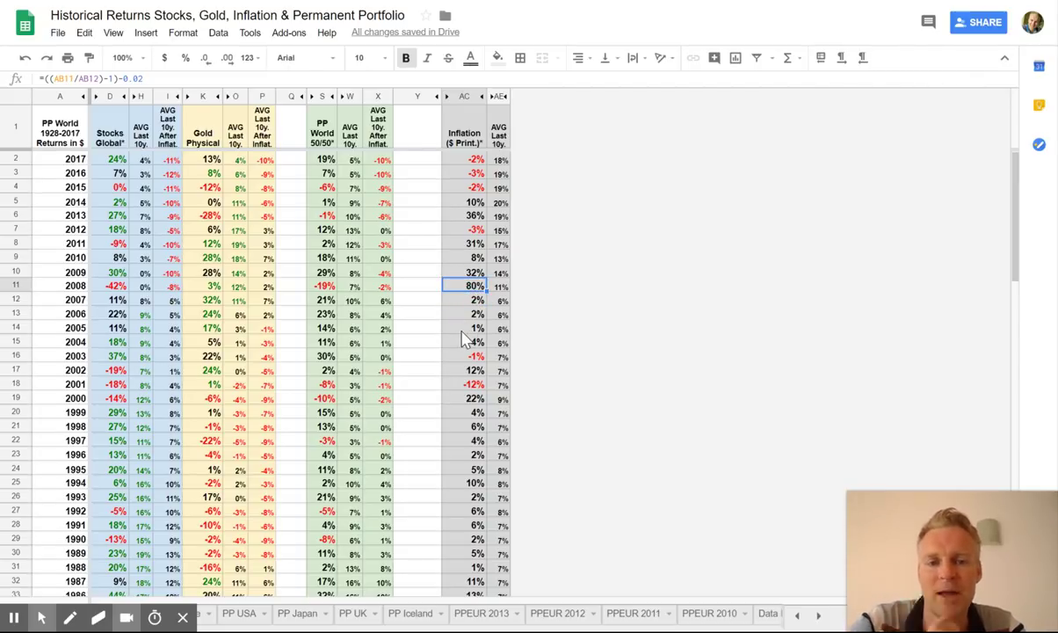
Compare the ten-year inflation averages for 2007, 2008 and 2009
left_click(499, 301)
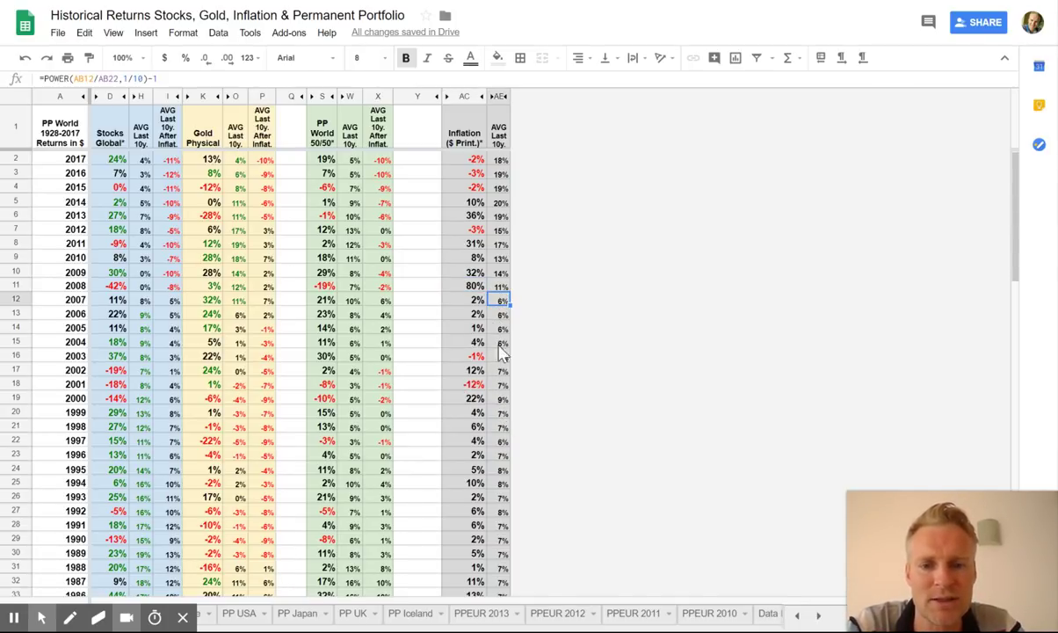
left_click(499, 286)
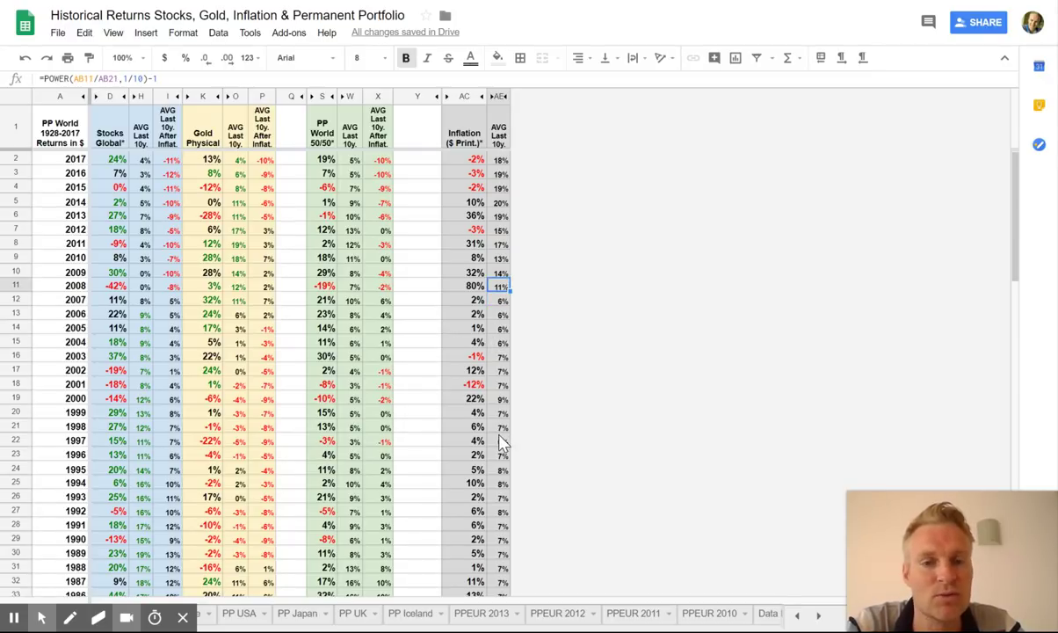
left_click(499, 273)
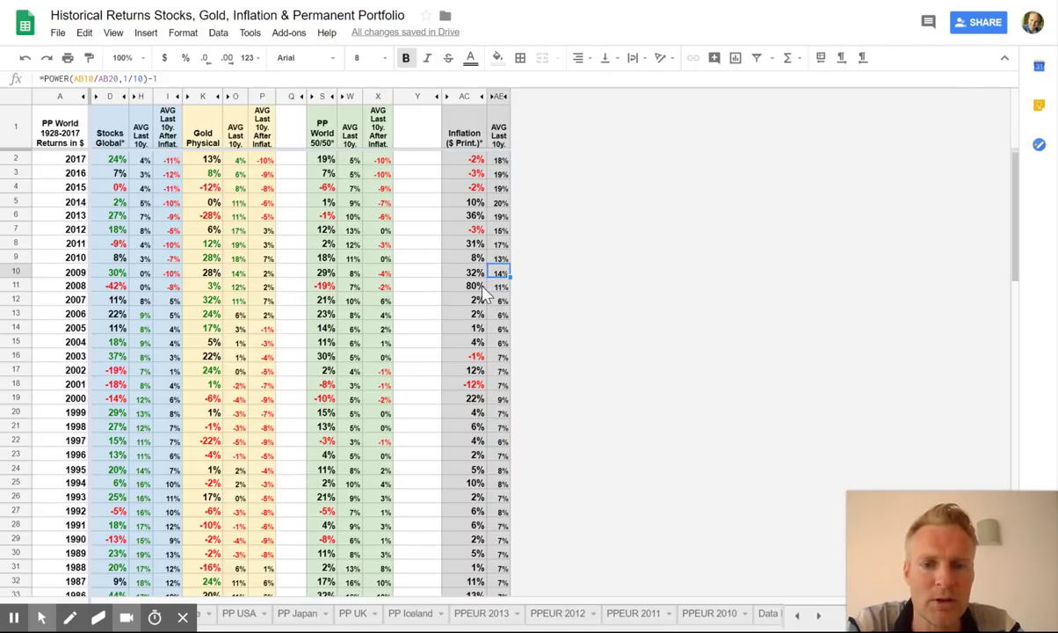
Review the yearly inflation values from 2009 to 2011 in the Inflation ($ Print.) column
left_click(450, 273)
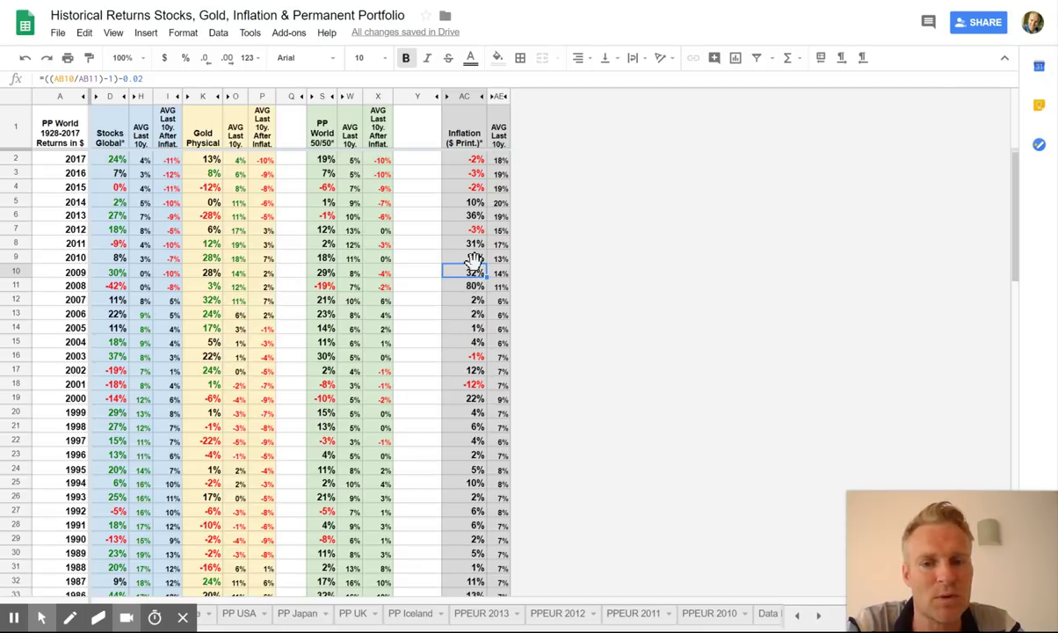
key("Up")
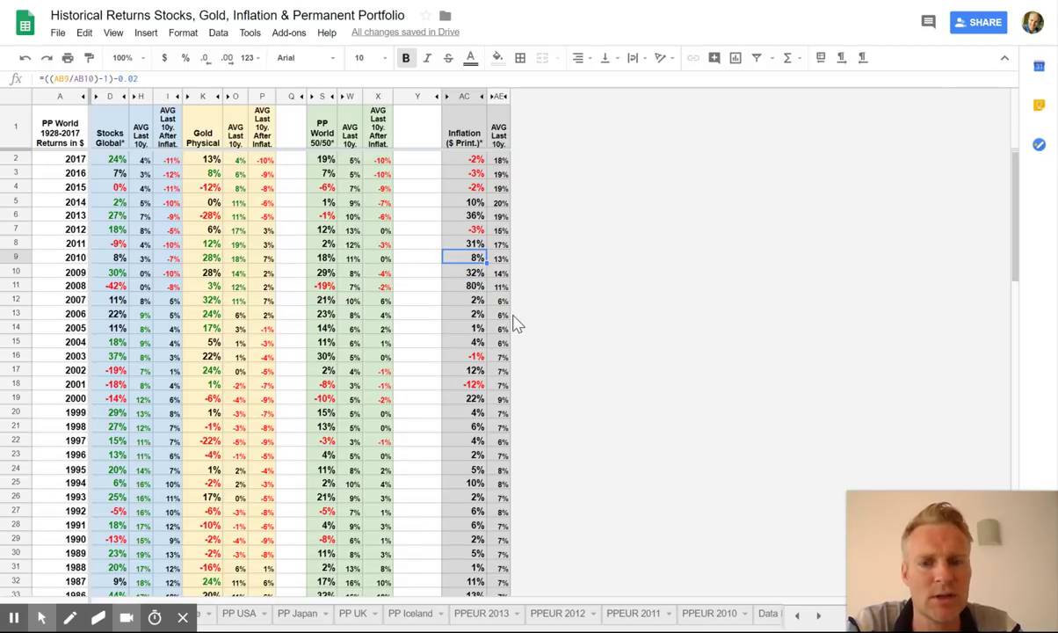
key("Up")
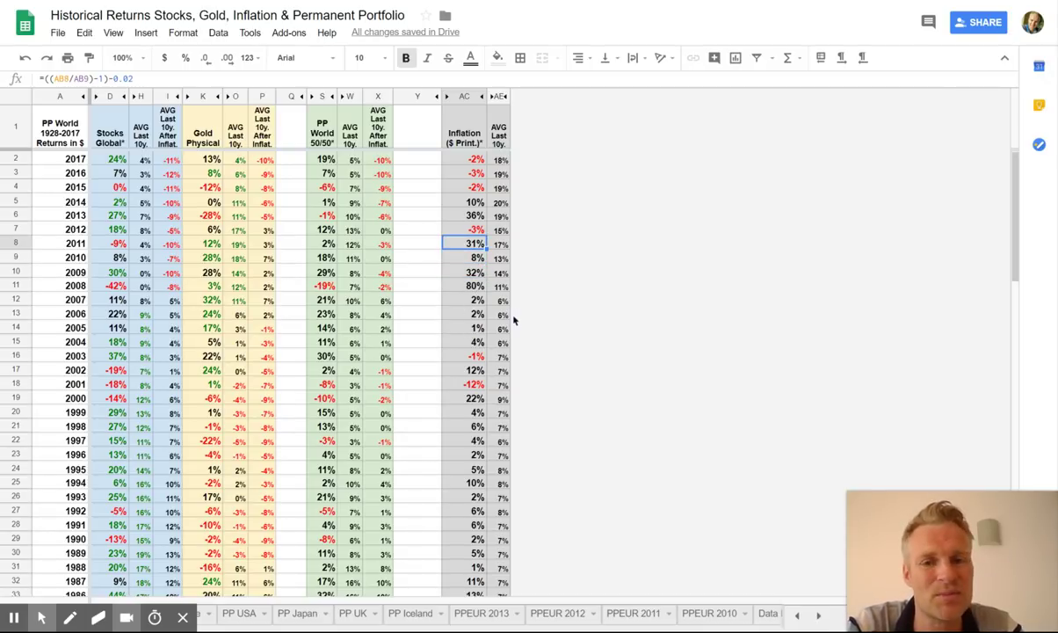
key("Down")
key("Down")
key("Up")
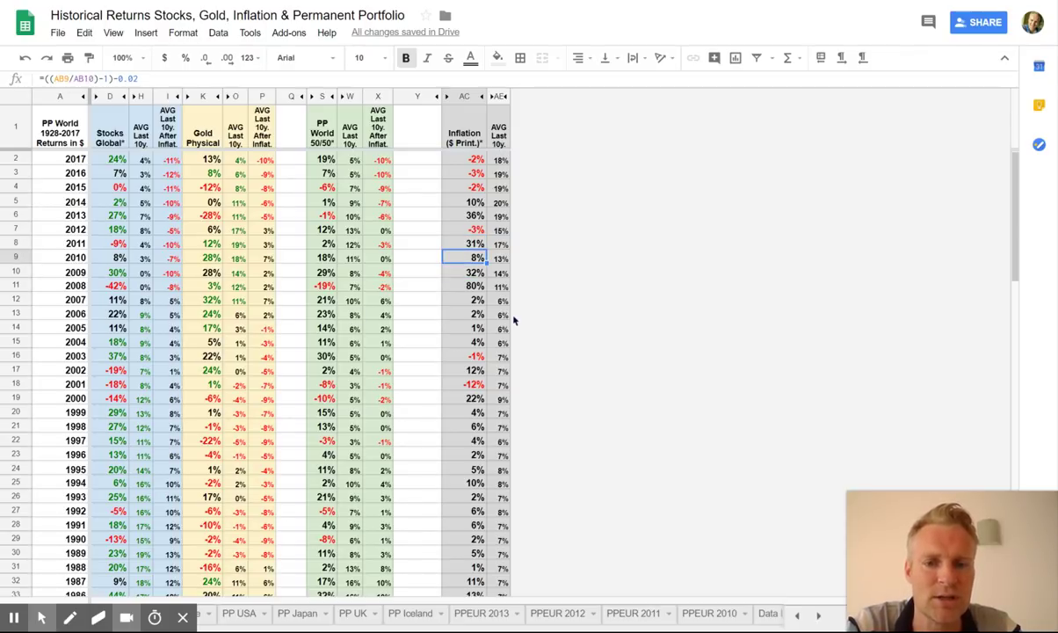
key("Up")
key("Down")
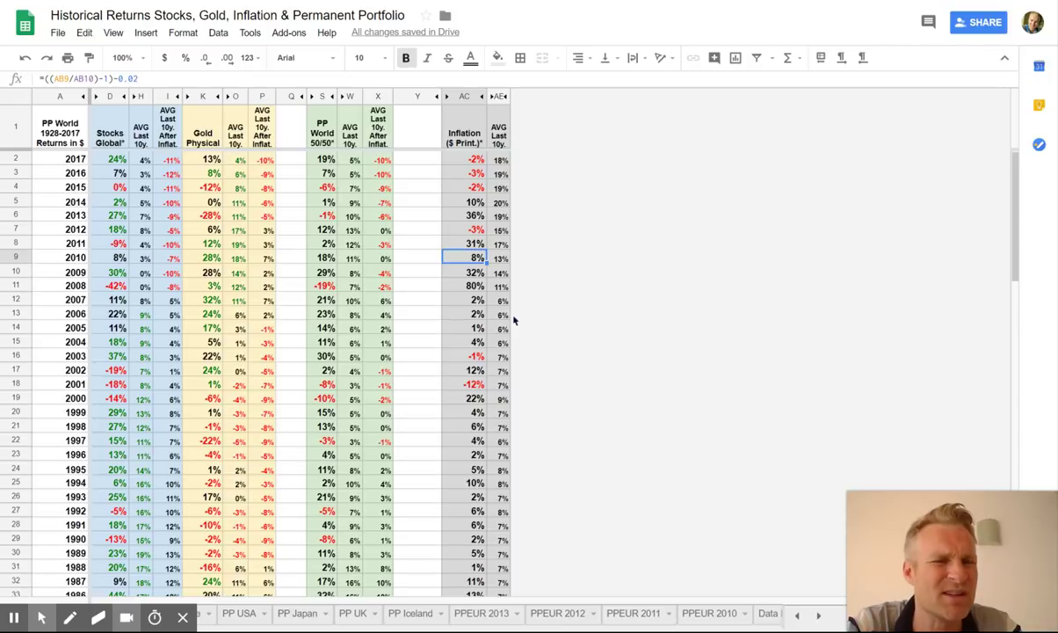
key("Up")
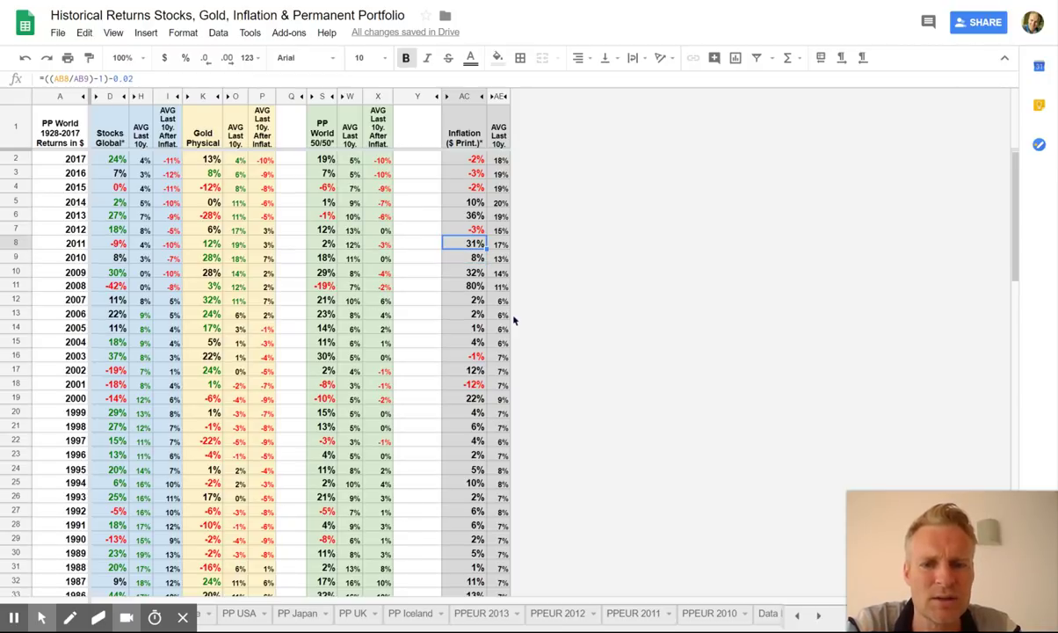
Check the 2011 ten-year inflation average and review the yearly inflation values from 2012 to 2017
key("Right")
key("Left")
key("Up")
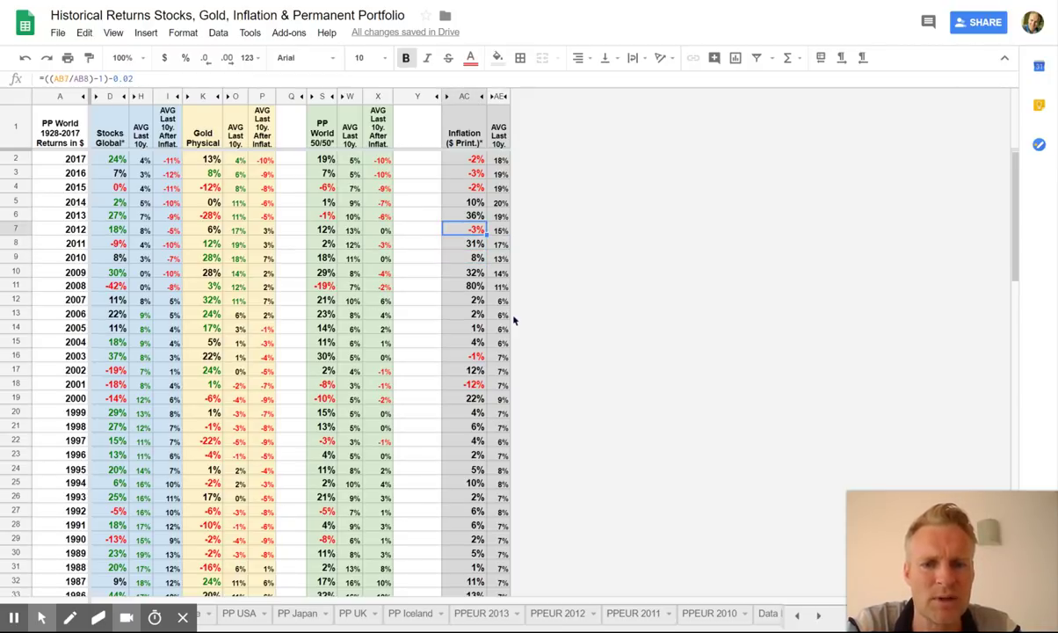
key("Up")
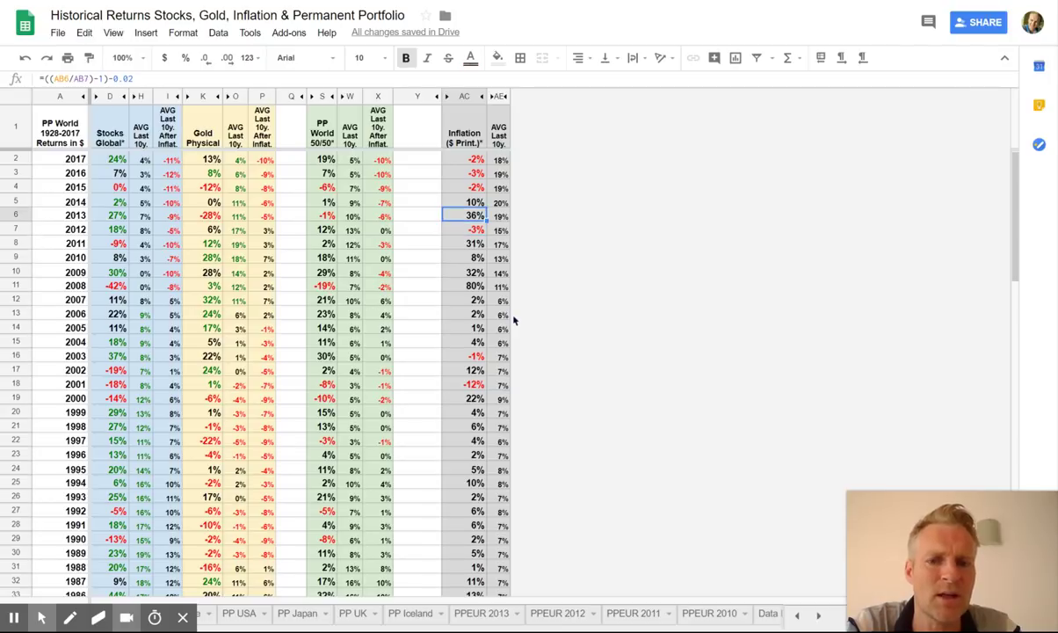
key("Up")
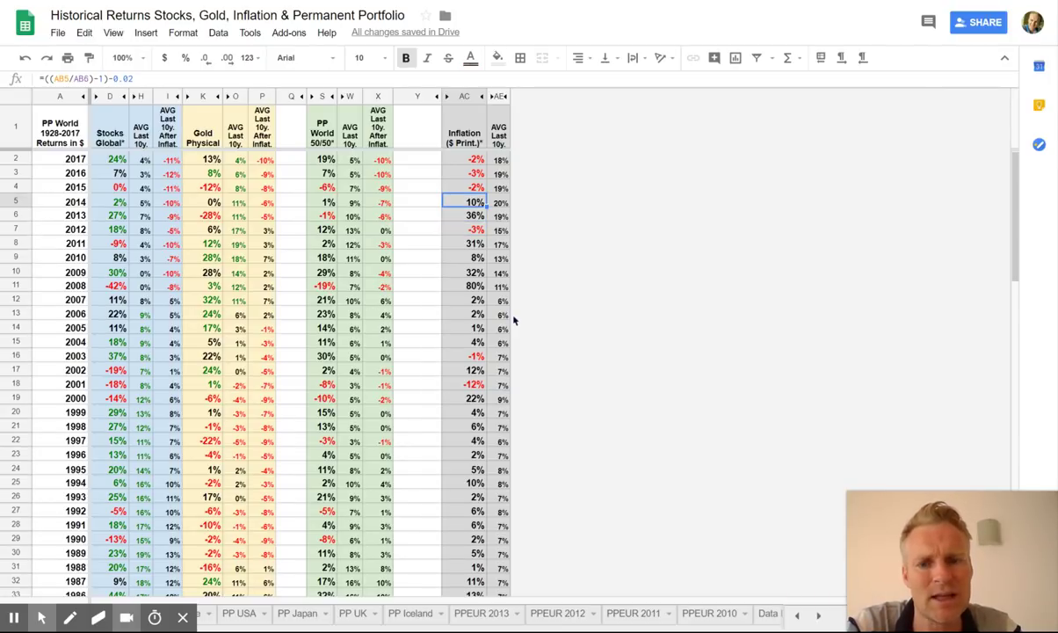
key("Up")
key("Up")
key("Up")
key("Down")
key("Down")
key("Down")
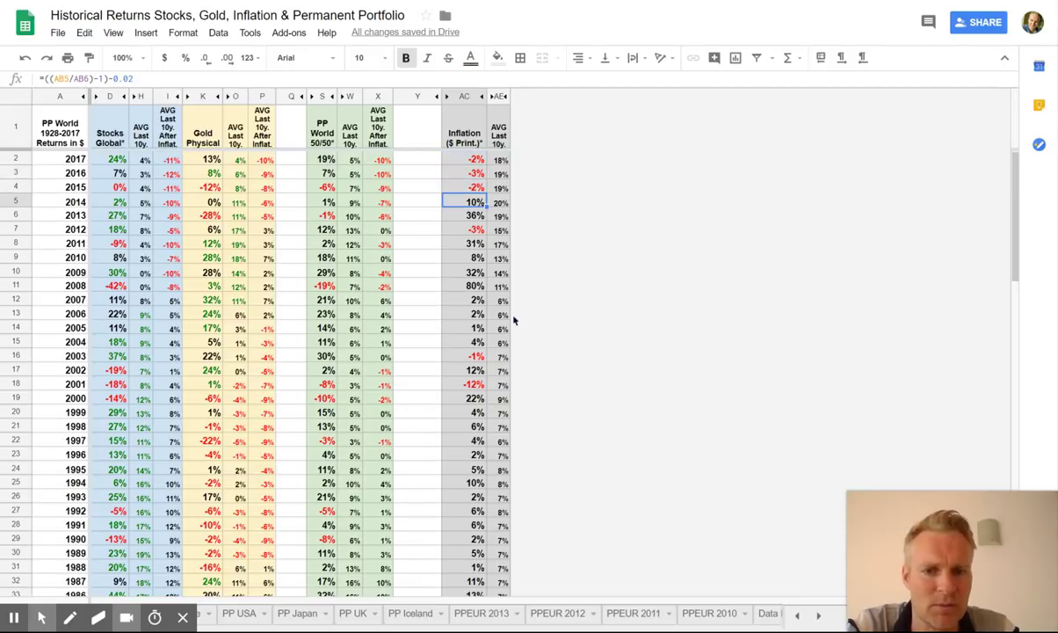
Compare the ten-year inflation averages from 2012 to 2014
key("Down")
key("Down")
key("Right")
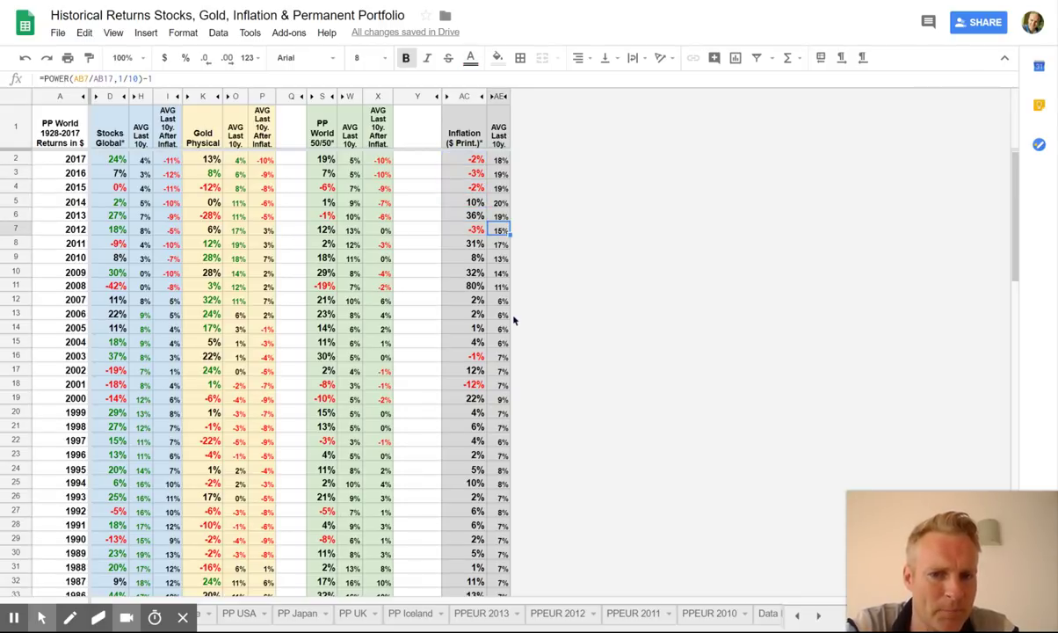
key("Up")
key("Up")
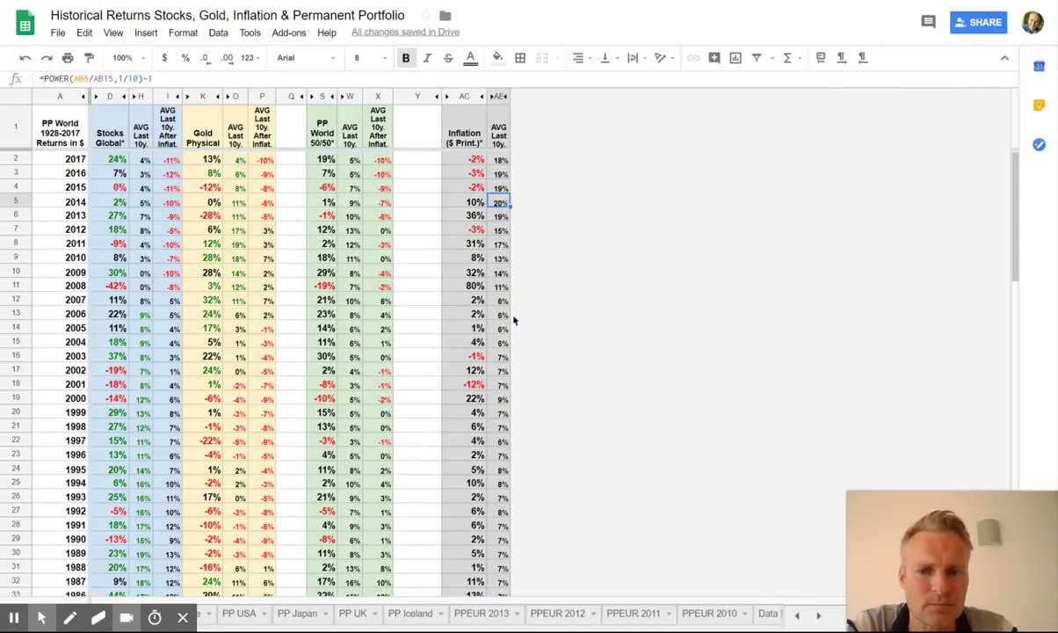
Compare the ten-year inflation averages from 2014 back to 2011, returning to the 2014 value
key("Left")
key("Right")
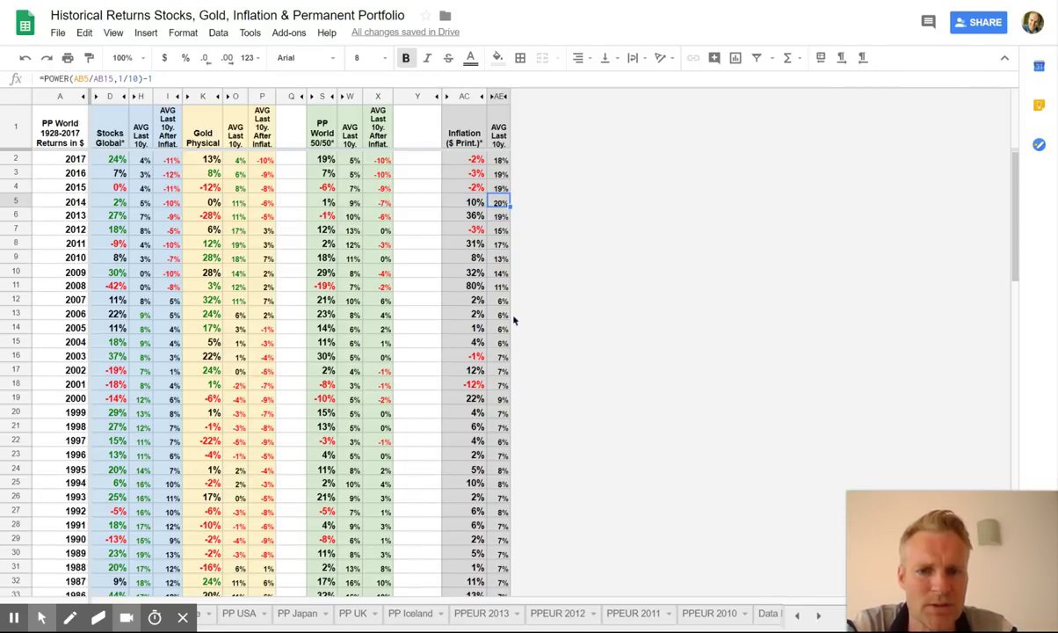
key("Down")
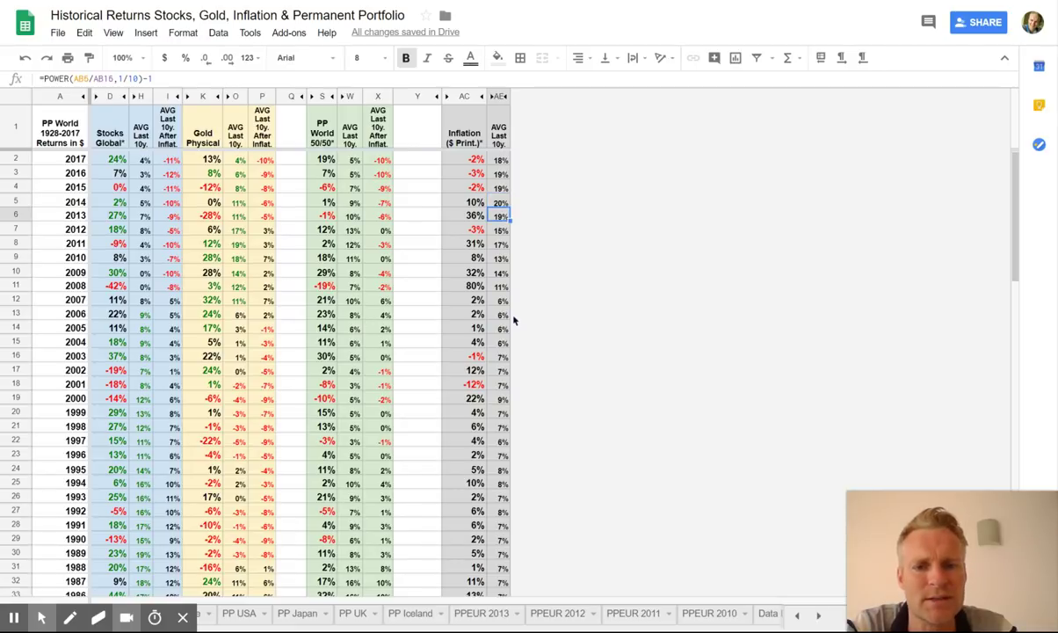
key("Down")
key("Down")
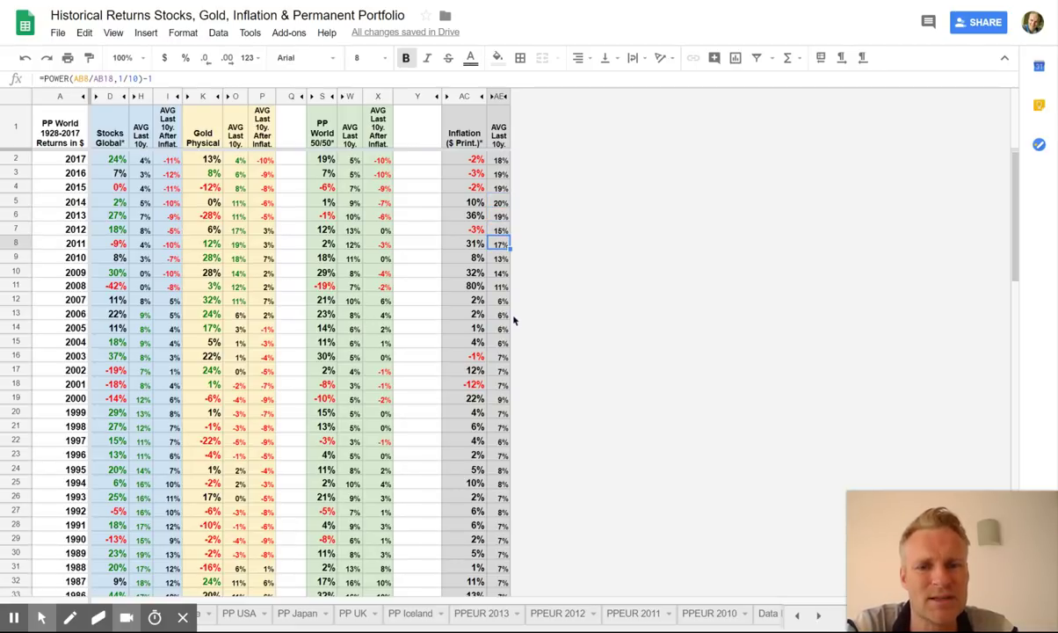
left_click(503, 204)
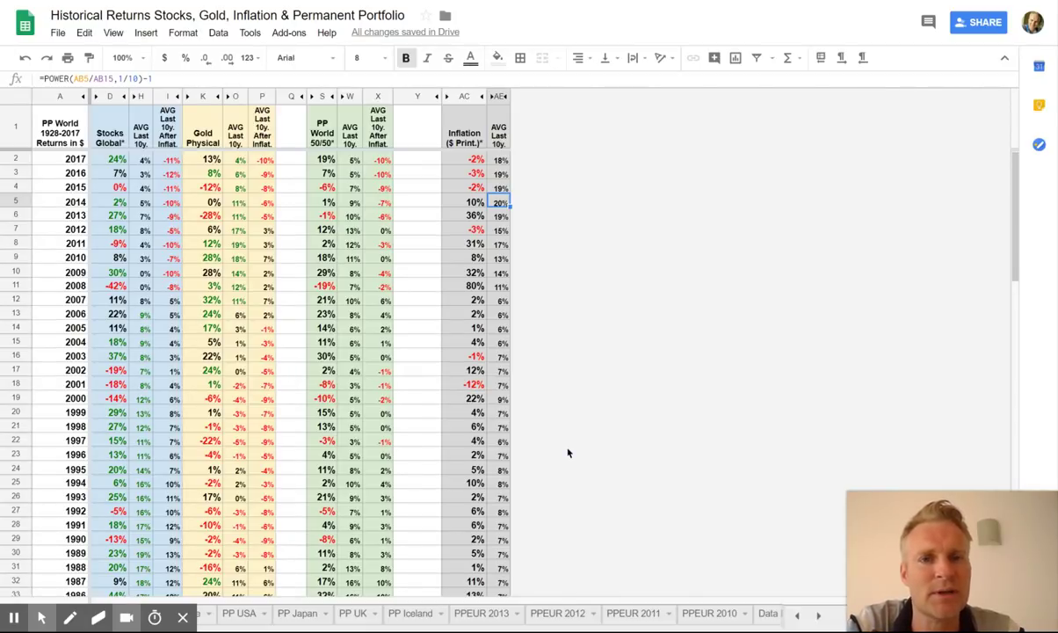
Follow the ten-year inflation averages year by year from 2014 back to 1942
key("Down")
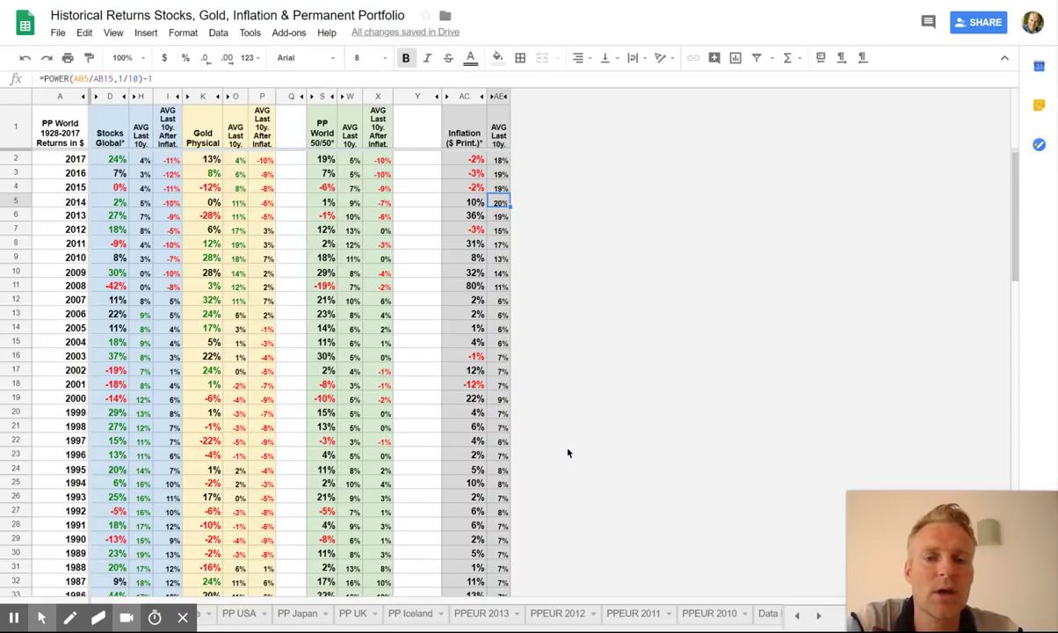
key("Down")
key("Down")
key("Down")
key("Down")
key("Down")
key("Down")
key("Down")
key("Down")
key("Down")
key("Down")
key("Down")
key("Down")
key("Down")
key("Down")
key("Down")
key("Down")
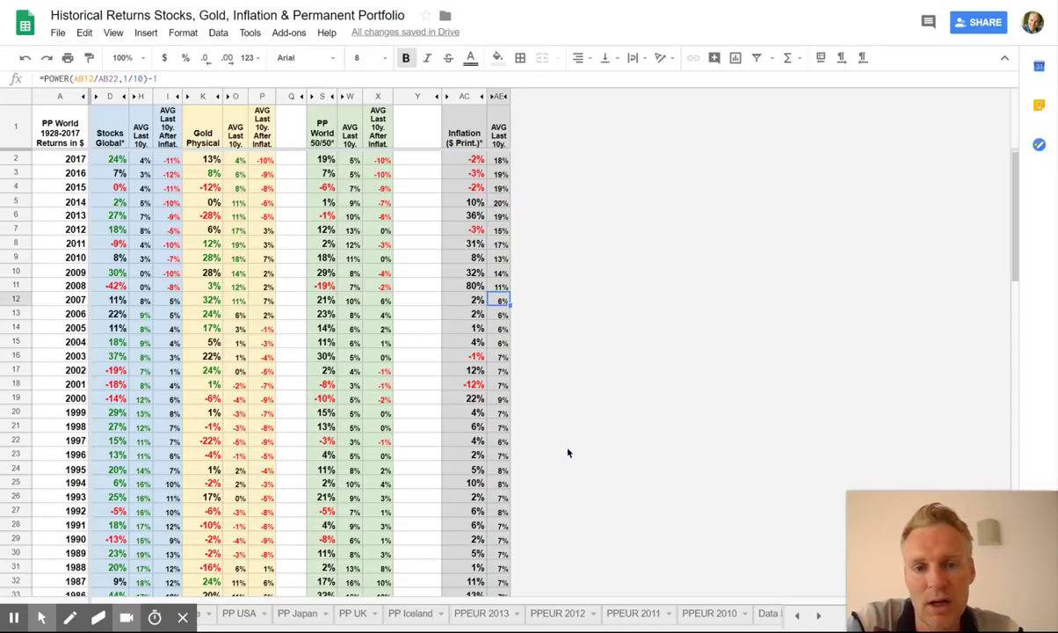
key("Down")
key("Down")
key("Down")
key("Down")
key("Down")
key("Down")
key("Down")
key("Down")
key("Down")
key("Down")
key("Down")
key("Down")
key("Down")
key("Down")
key("Down")
key("Down")
key("Down")
key("Down")
key("Down")
key("Down")
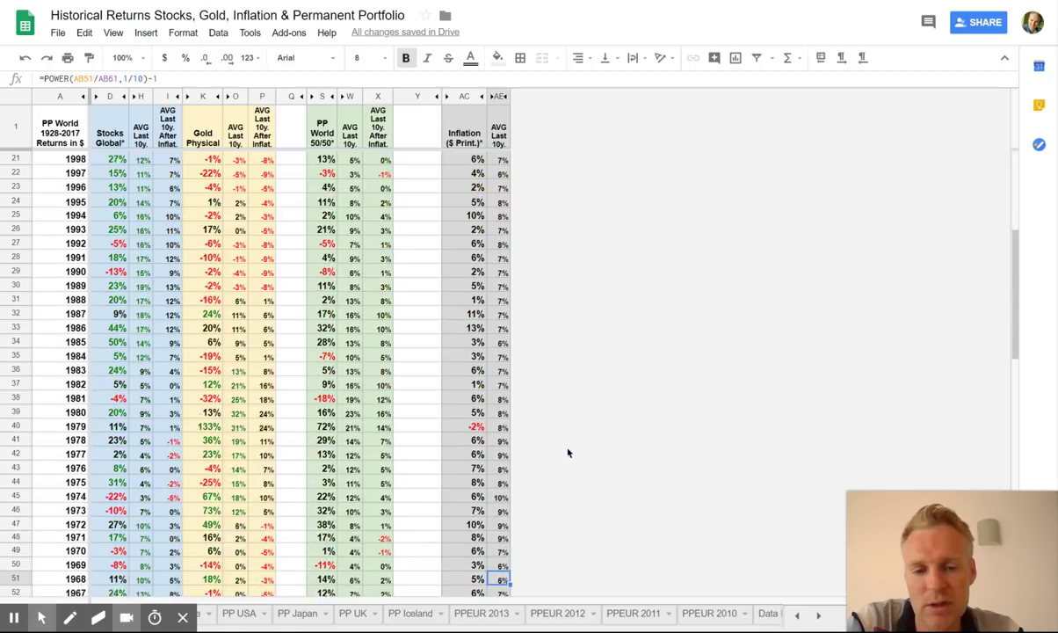
key("Down")
key("Down")
key("Down")
key("Down")
key("Down")
key("Down")
key("Down")
key("Down")
key("Down")
key("Down")
key("Down")
key("Down")
key("Down")
key("Down")
key("Down")
key("Down")
key("Down")
key("Down")
key("Down")
key("Down")
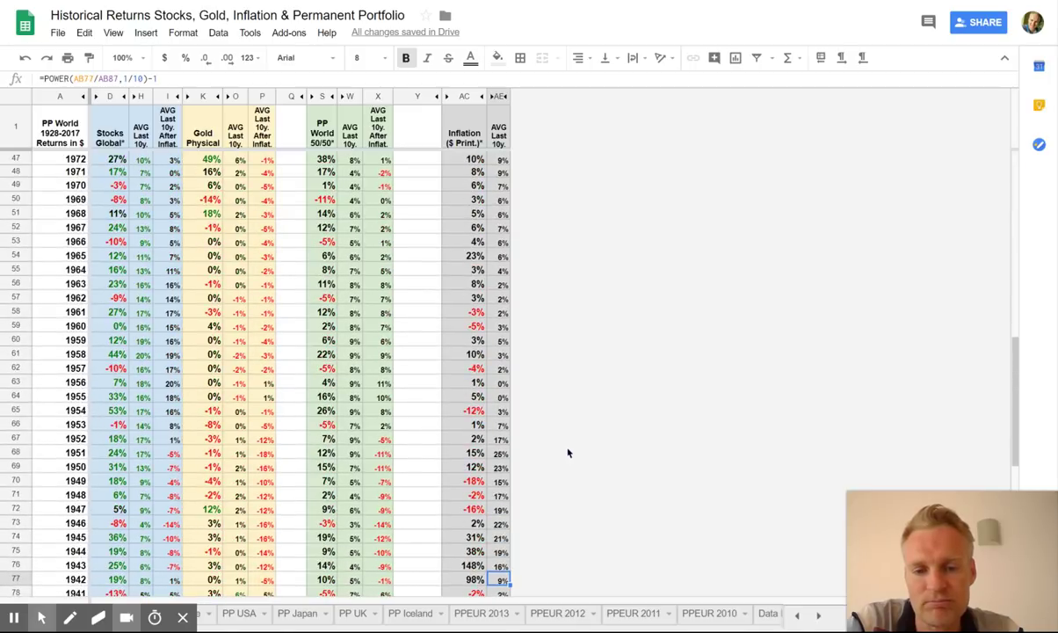
Examine the ten-year inflation averages from 1942 forward to 1958
key("Up")
key("Up")
key("Up")
key("Up")
key("Up")
key("Up")
key("Up")
key("Up")
key("Up")
key("Up")
key("Up")
key("Up")
key("Up")
key("Up")
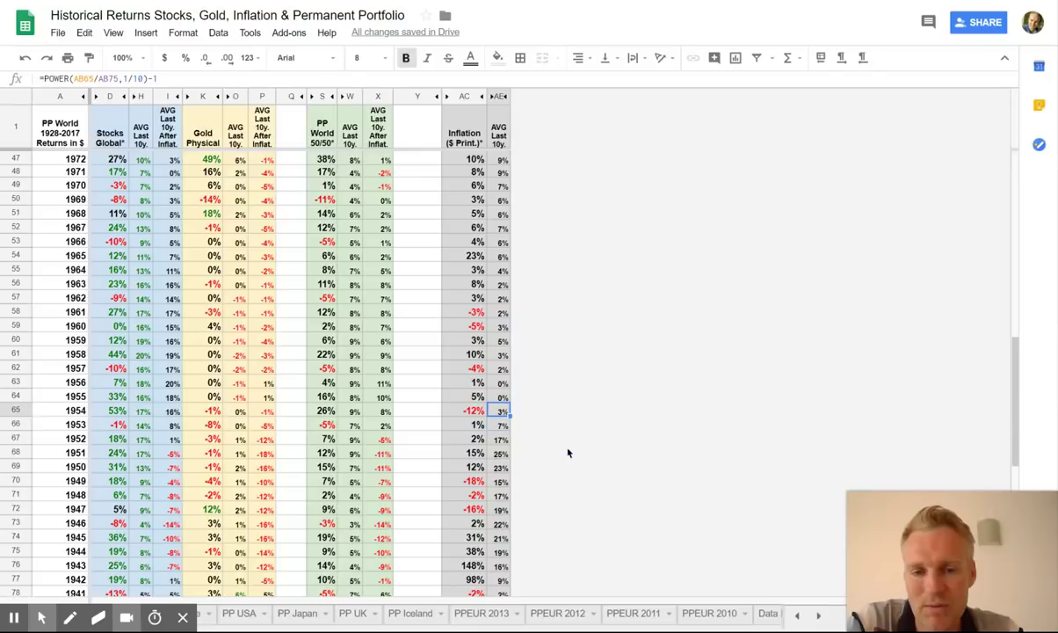
key("Up")
key("Up")
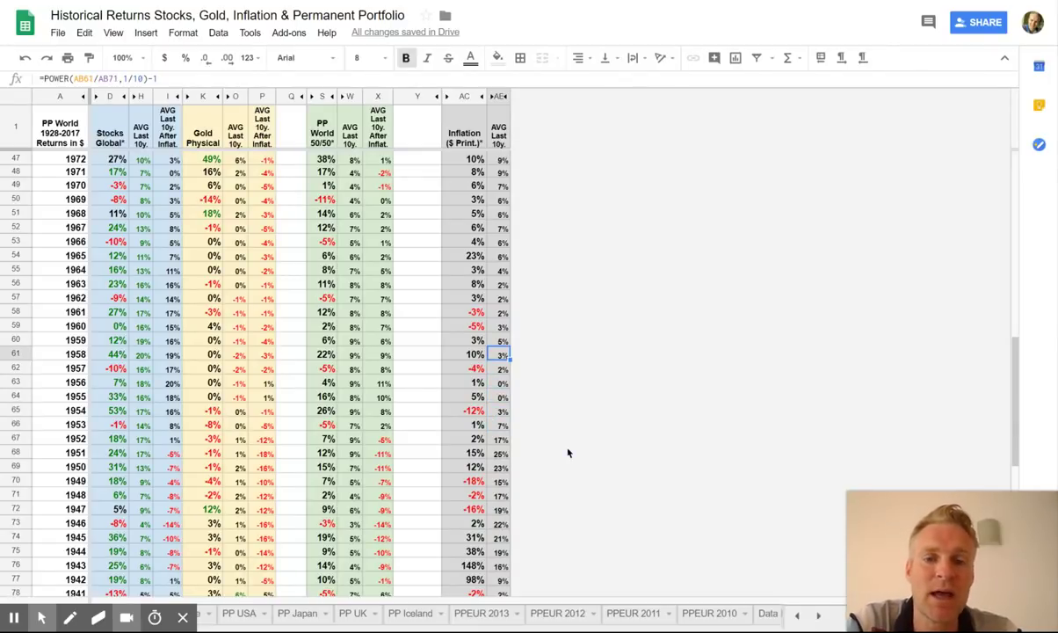
Compare the ten-year inflation averages of the late 1950s and early 1960s, finishing on the 1956 value
key("Up")
key("Up")
key("Up")
key("Up")
key("Up")
key("Up")
key("Up")
key("Down")
key("Down")
key("Down")
key("Down")
key("Down")
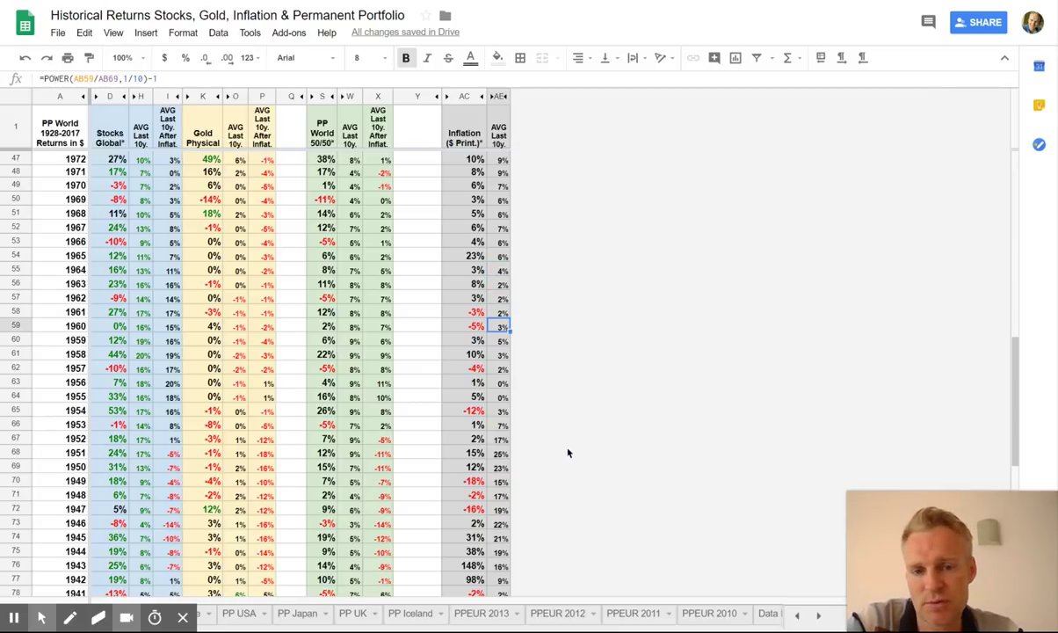
key("Down")
key("Down")
key("Down")
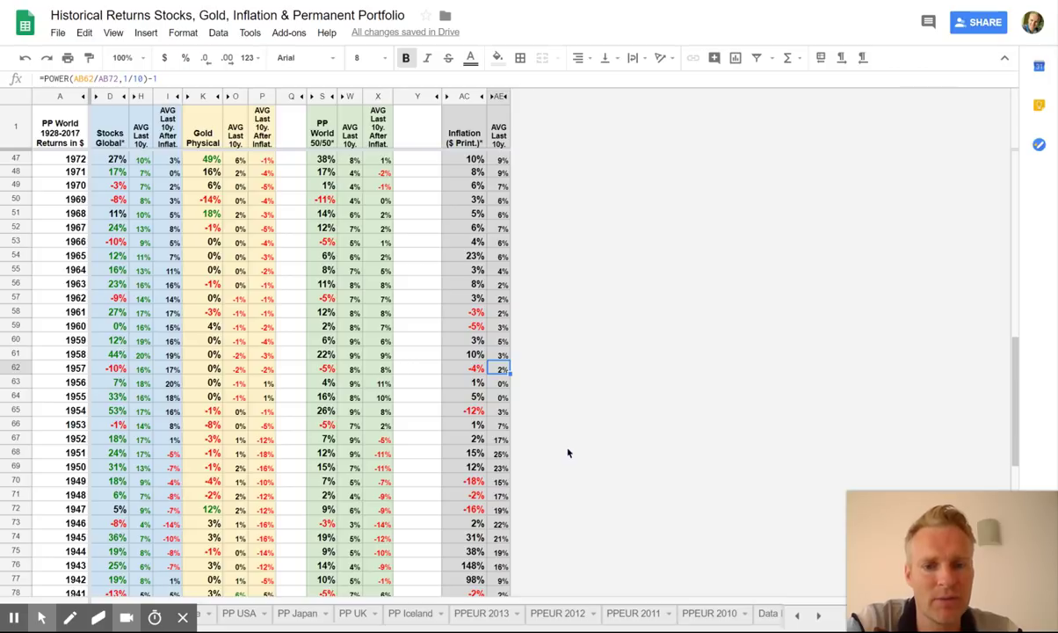
key("Down")
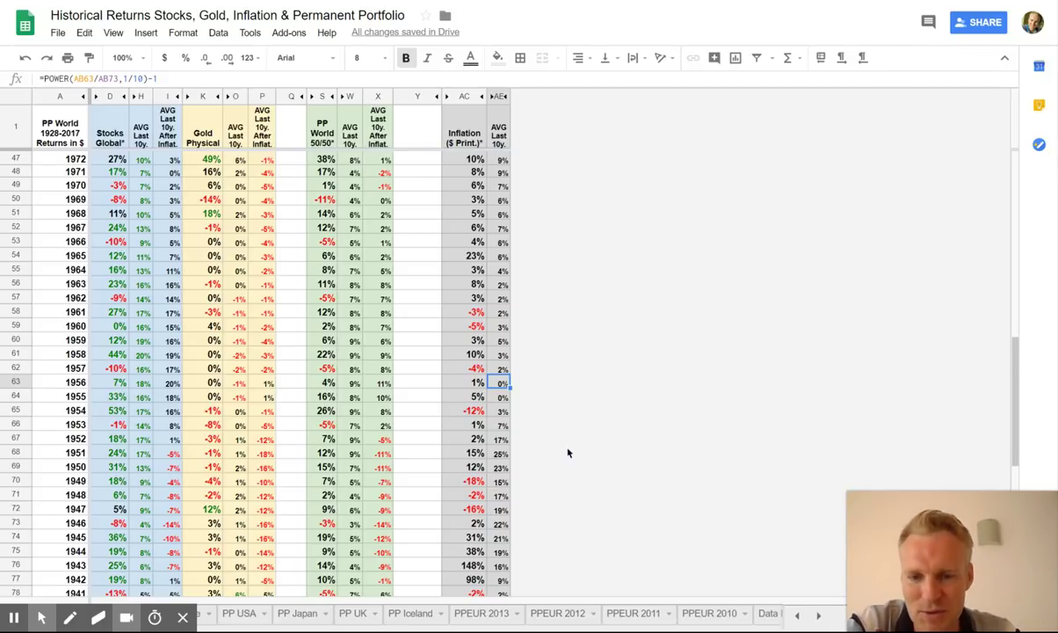
Check the 1956 ten-year averages of the PP World 50/50 portfolio and of global stocks
key("Left")
key("Left")
key("Left")
key("Left")
key("Left")
key("Left")
key("Left")
key("Left")
key("Left")
key("Left")
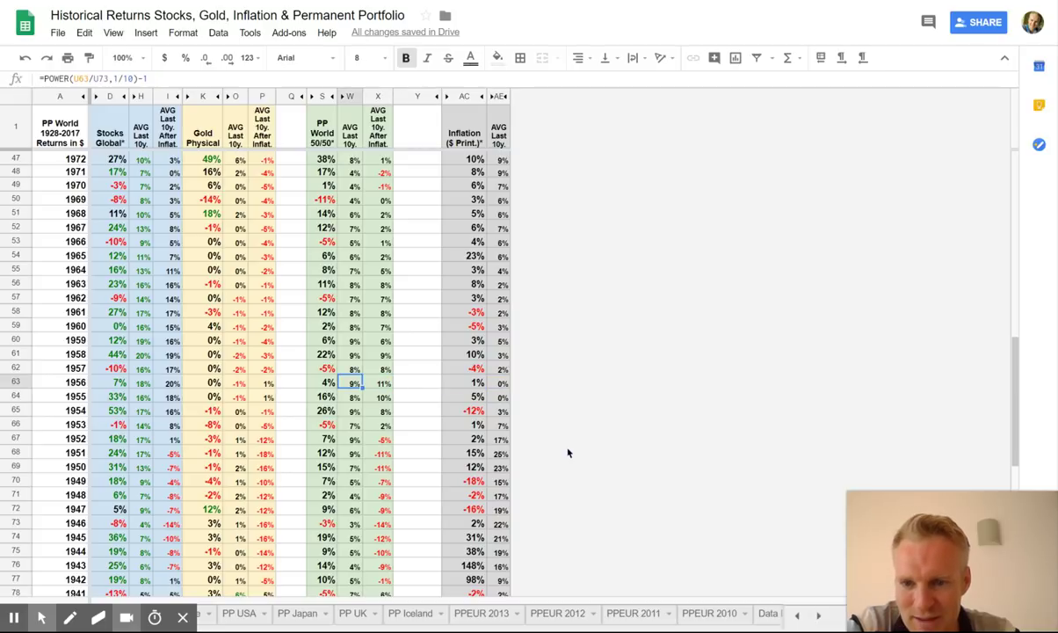
key("Left")
key("Right")
key("Left")
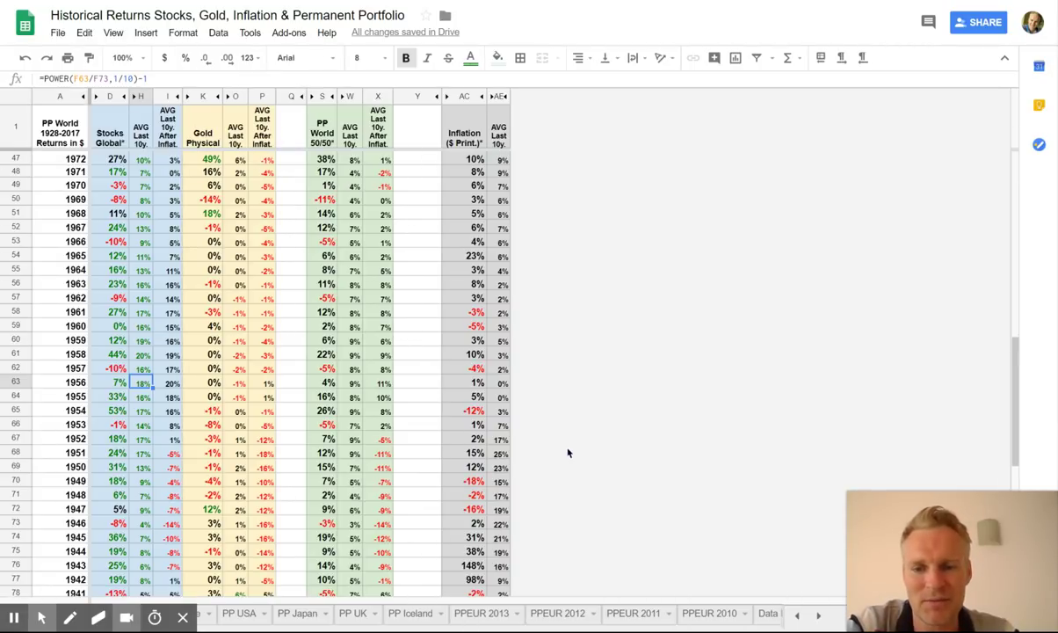
Check the 1956 return of physical gold against the PP World 50/50 ten-year average
key("Right")
key("Right")
key("Right")
key("Right")
key("Left")
key("Left")
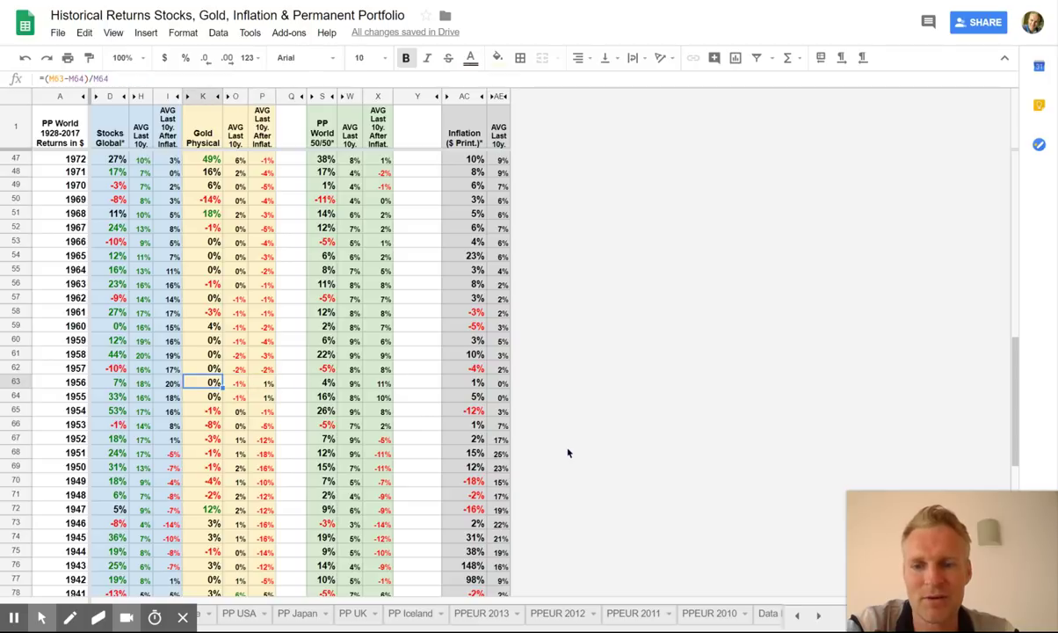
key("Left")
key("Right")
key("Right")
key("Right")
key("Right")
key("Right")
key("Right")
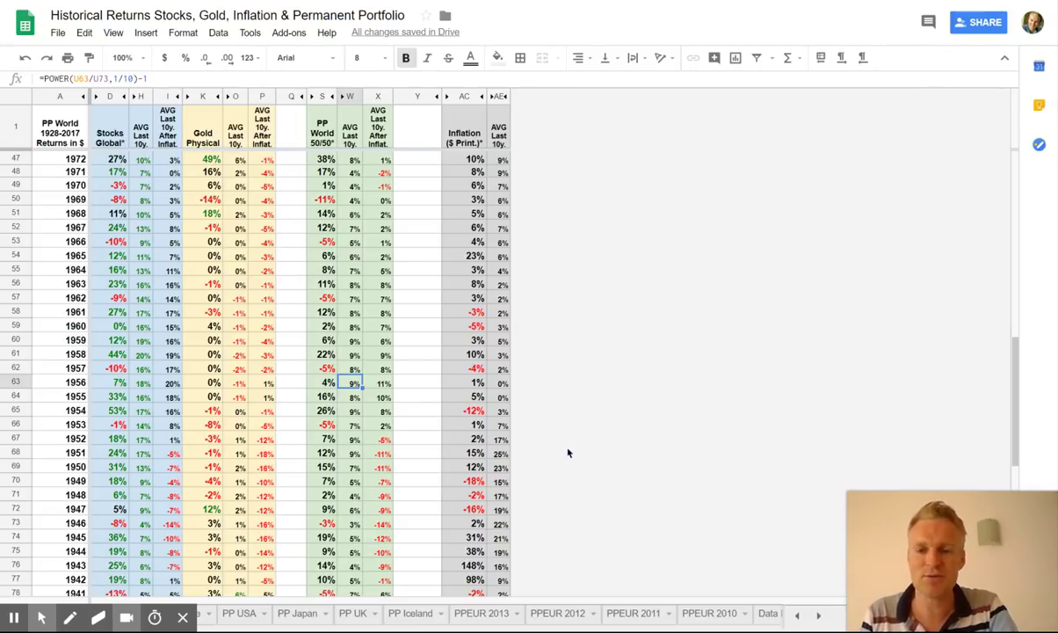
Review the 1956 row again across the gold and PP World 50/50 columns, finishing on the portfolio's ten-year average
key("Left")
key("Left")
key("Left")
key("Left")
key("Left")
key("Left")
key("Left")
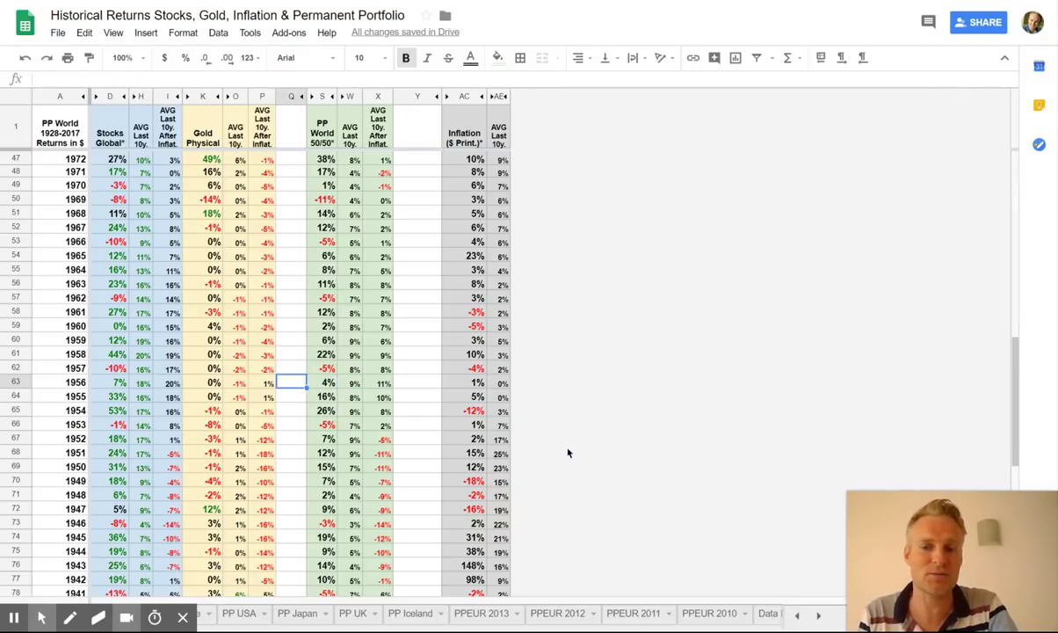
key("Right")
key("Right")
key("Right")
key("Right")
key("Right")
key("Right")
key("Right")
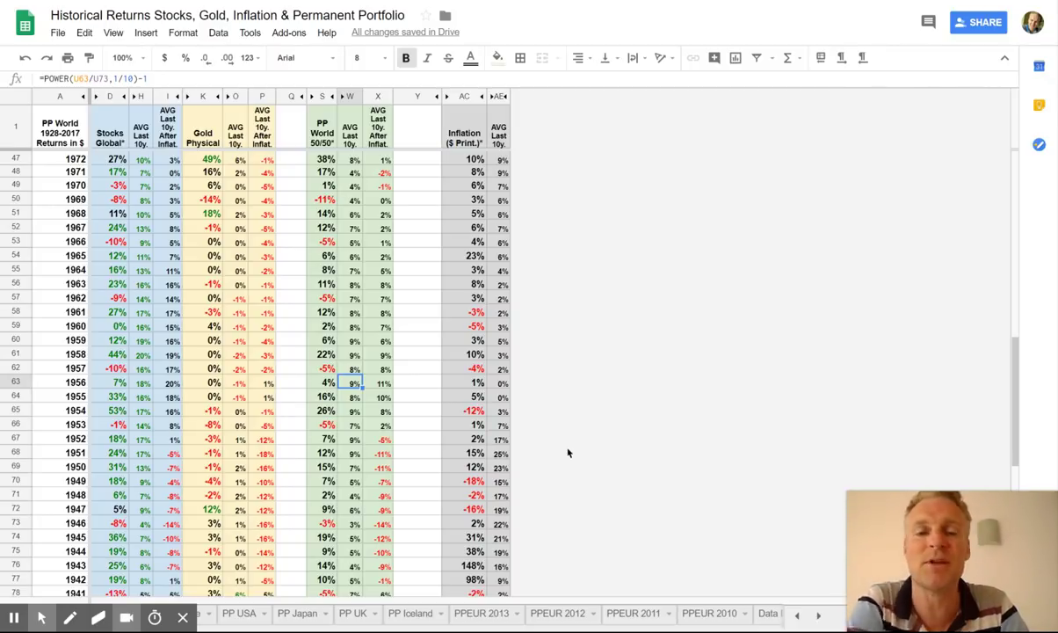
Check the 1956 money-printing inflation value and its ten-year average
key("Right")
key("Right")
key("Right")
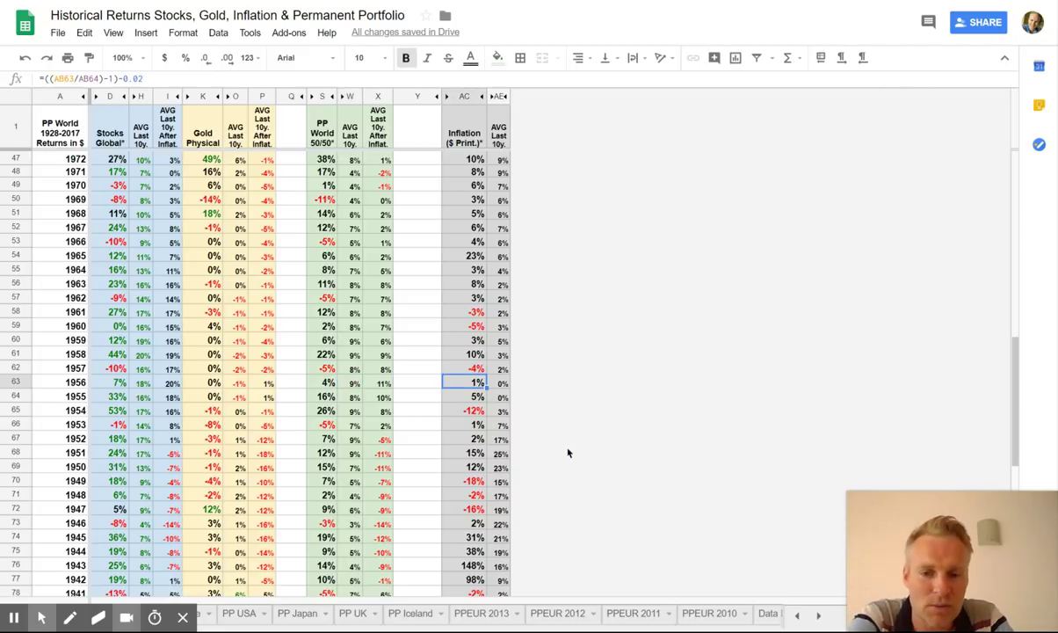
key("Right")
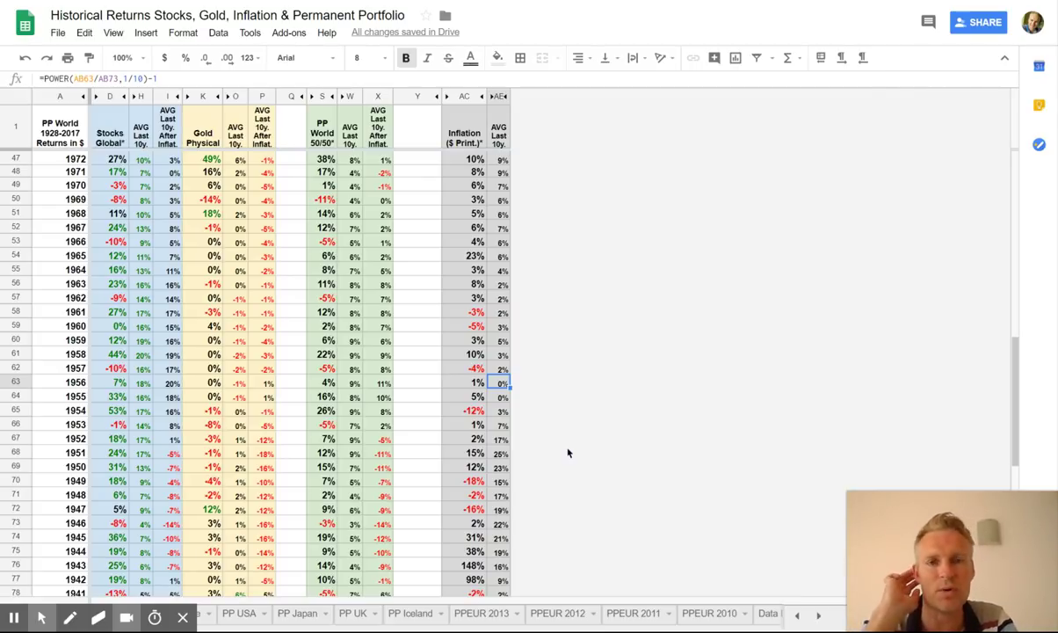
Review the ten-year inflation averages year by year from 1956 forward to 2001 and beyond
key("Up")
key("Up")
key("Up")
key("Up")
key("Up")
key("Up")
key("Up")
key("Up")
key("Up")
key("Up")
key("Up")
key("Up")
key("Up")
key("Up")
key("Up")
key("Up")
key("Up")
key("Up")
key("Up")
key("Up")
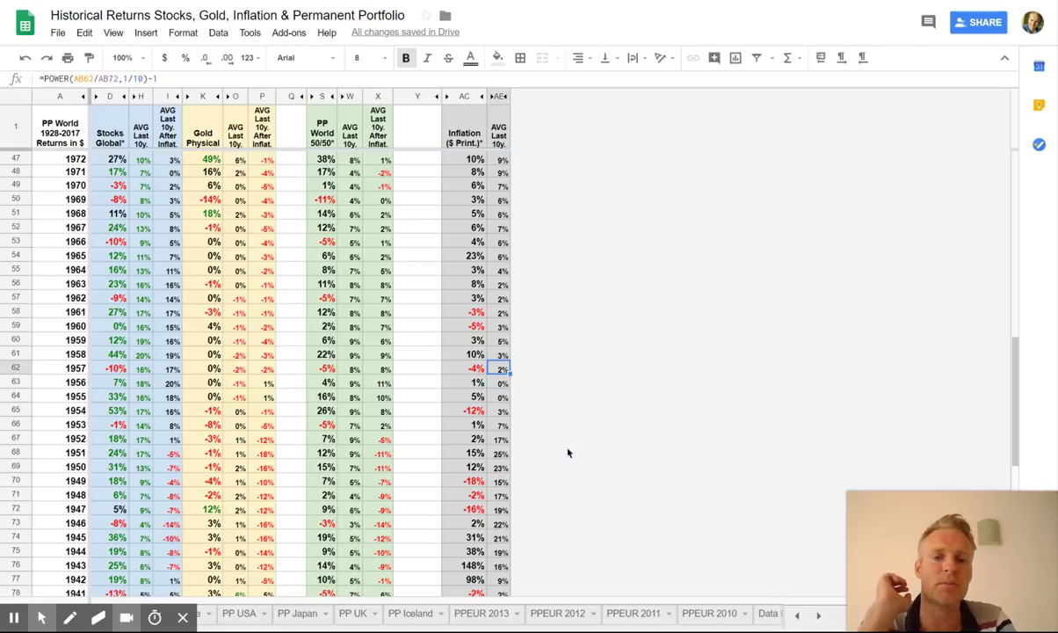
key("Up")
key("Up")
key("Up")
key("Up")
key("Up")
key("Up")
key("Up")
key("Up")
key("Up")
key("Up")
key("Up")
key("Up")
key("Up")
key("Up")
key("Up")
key("Up")
key("Up")
key("Up")
key("Up")
key("Up")
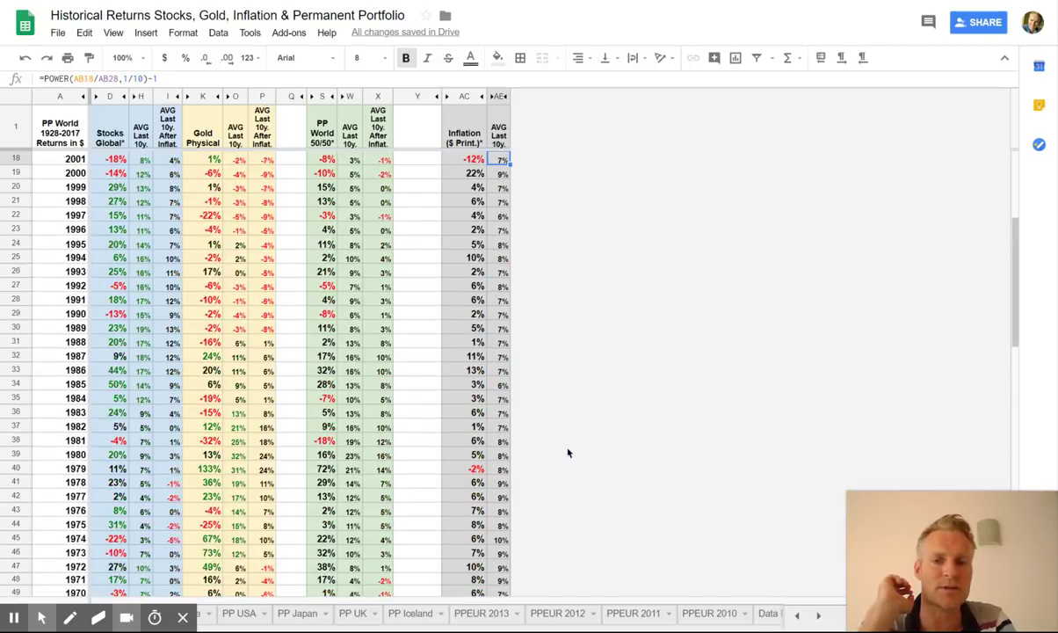
Check the money-printing inflation value for 2008
key("Up")
key("Down")
key("Down")
key("Down")
key("Left")
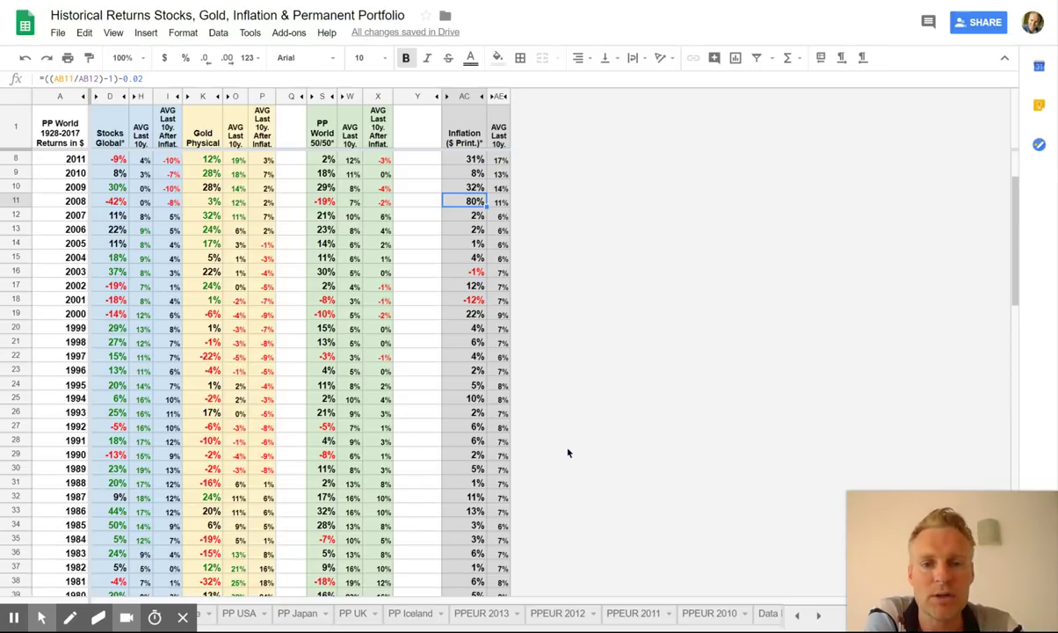
Review the ten-year inflation averages from 2008 back through the 1990s and into the 1980s
key("Right")
key("Down")
key("Down")
key("Down")
key("Down")
key("Down")
key("Down")
key("Down")
key("Down")
key("Down")
key("Down")
key("Down")
key("Down")
key("Down")
key("Down")
key("Down")
key("Down")
key("Down")
key("Down")
key("Down")
key("Down")
key("Down")
key("Down")
key("Down")
key("Down")
key("Down")
key("Down")
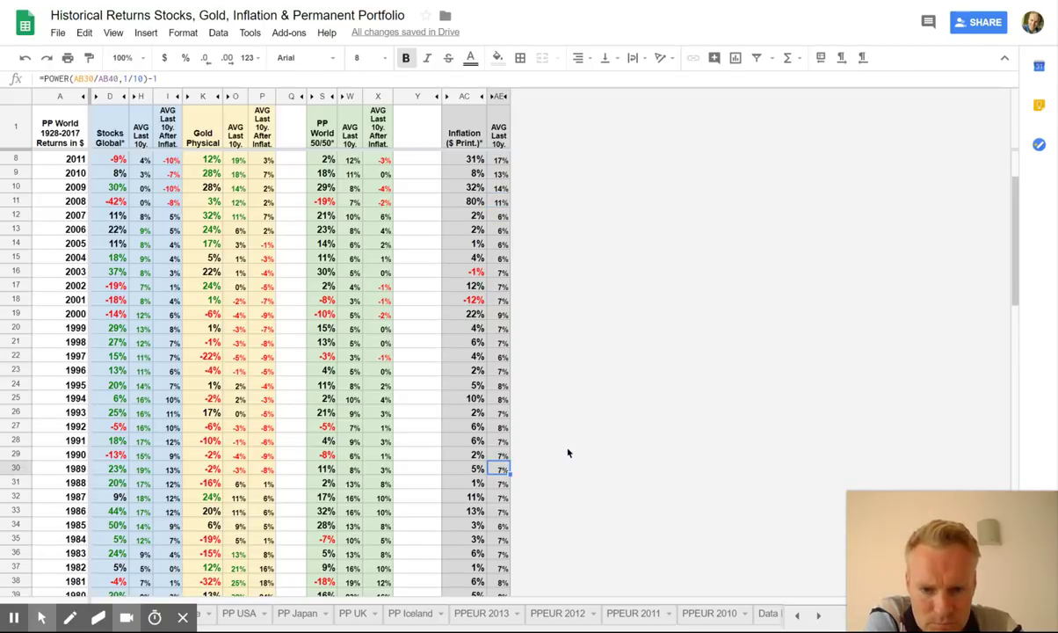
Go back over the ten-year inflation averages from the 1980s to 2008, finishing on the 2007 average
key("Up")
key("Up")
key("Up")
key("Up")
key("Up")
key("Up")
key("Up")
key("Up")
key("Up")
key("Up")
key("Up")
key("Up")
key("Up")
key("Up")
key("Up")
key("Up")
key("Up")
key("Up")
key("Up")
key("Up")
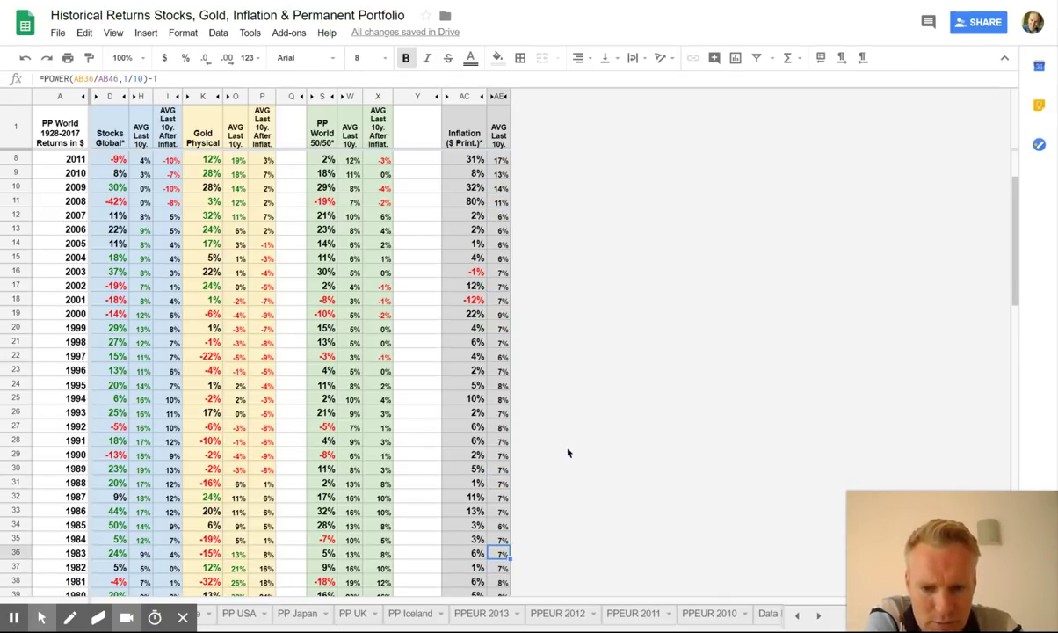
key("Up")
key("Up")
key("Up")
key("Down")
key("Down")
key("Down")
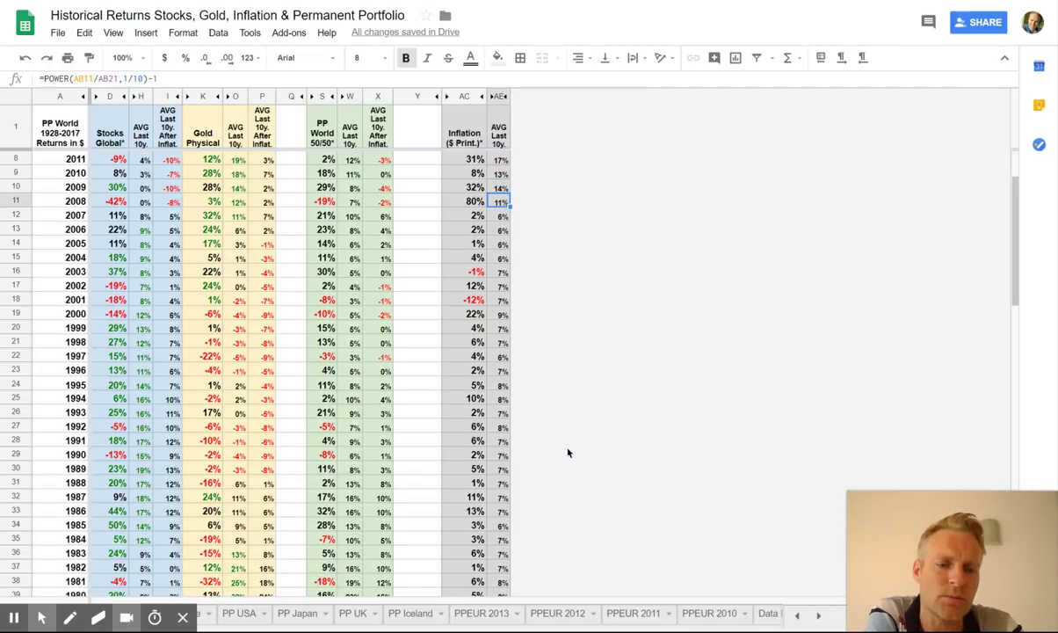
key("Down")
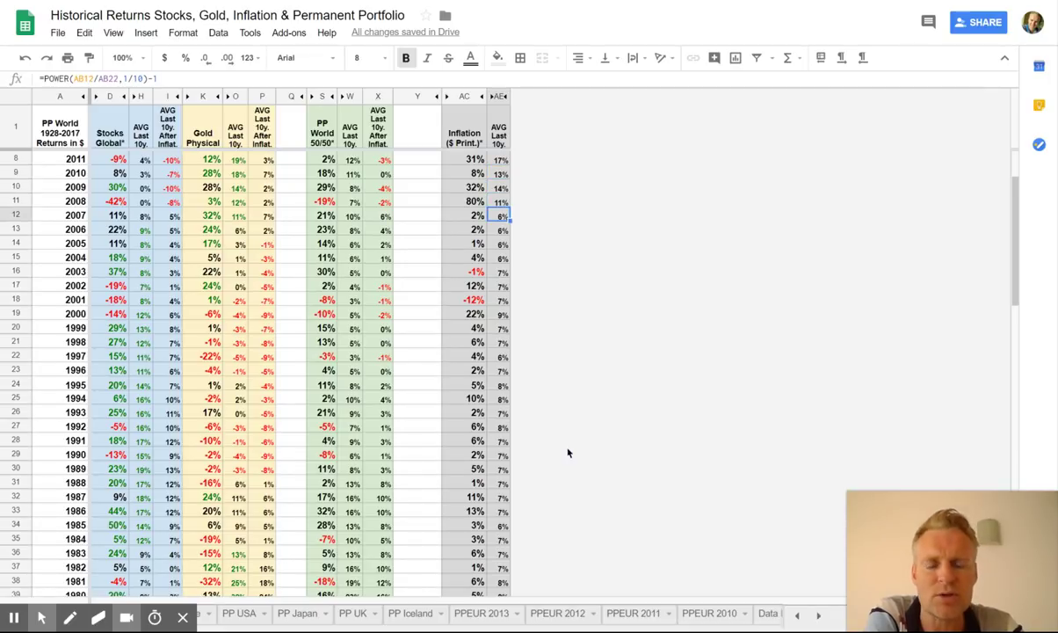
Check the yearly money-printing inflation values around 2008 and 2009
key("Left")
key("Up")
key("Up")
key("Up")
key("Up")
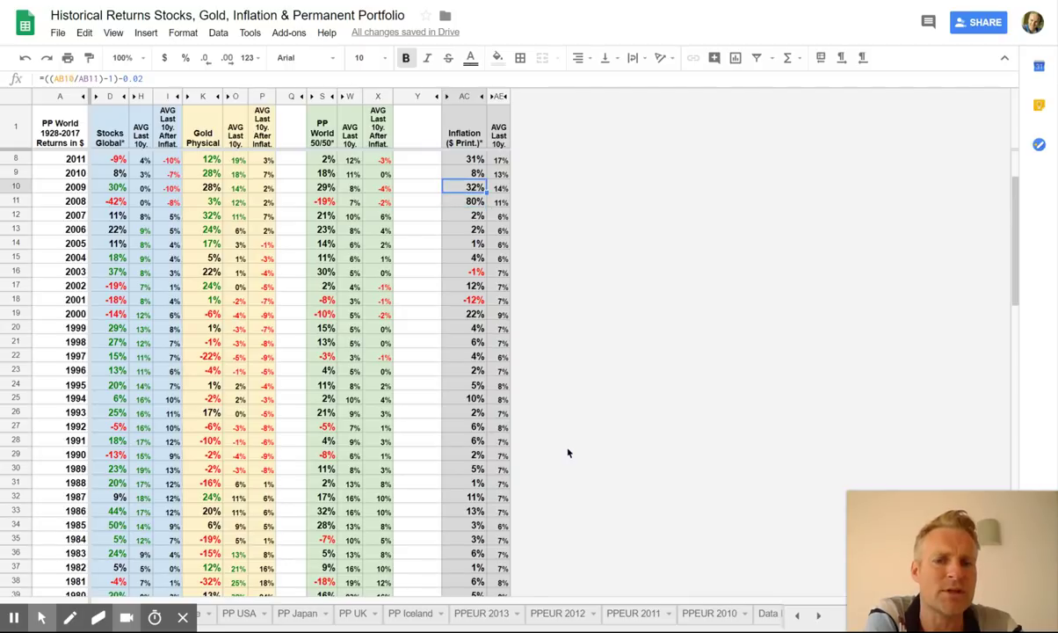
Review the yearly money-printing inflation from 2009 back to the 1940s, ending on the 1928–1971 average
key("Down")
key("Down")
key("Down")
key("Down")
key("Down")
key("Down")
key("Down")
key("Down")
key("Down")
key("Down")
key("Down")
key("Down")
key("Down")
key("Down")
key("Down")
key("Down")
key("Down")
key("Down")
key("Down")
key("Down")
key("Down")
key("Down")
key("Down")
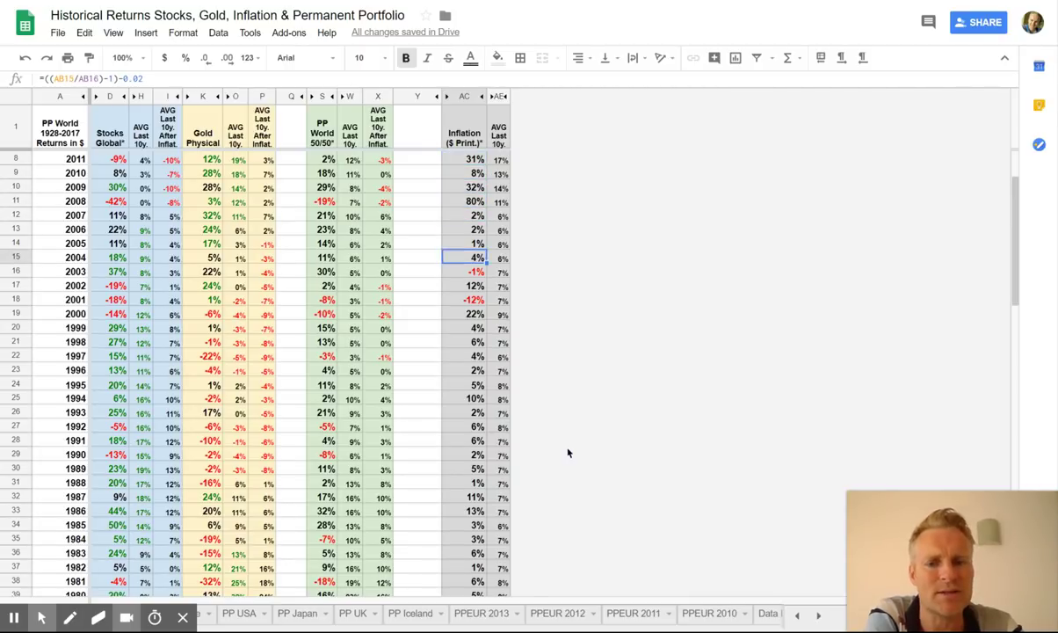
key("Down")
key("Down")
key("Down")
key("Down")
key("Down")
key("Down")
key("Down")
key("Down")
key("Down")
key("Down")
key("Down")
key("Down")
key("Down")
key("Down")
key("Down")
key("Down")
key("Down")
key("Down")
key("Down")
key("Down")
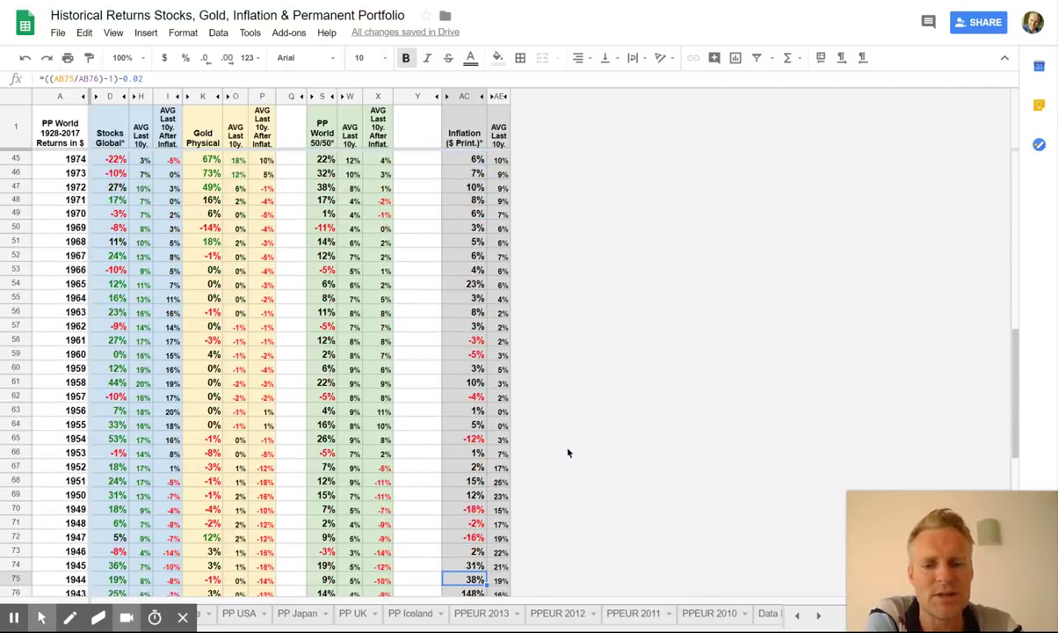
key("Up")
key("Up")
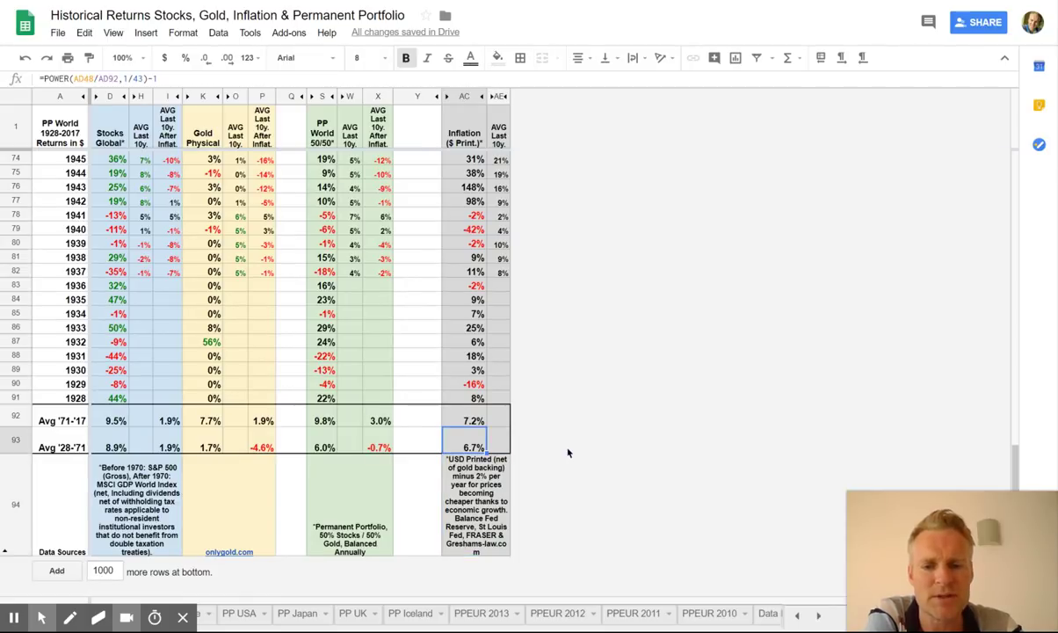
Compare the 1971–2017 and 1928–1971 average rows, finishing on the 1928–1971 inflation average
key("Left")
key("Left")
key("Left")
key("Right")
key("Right")
key("Right")
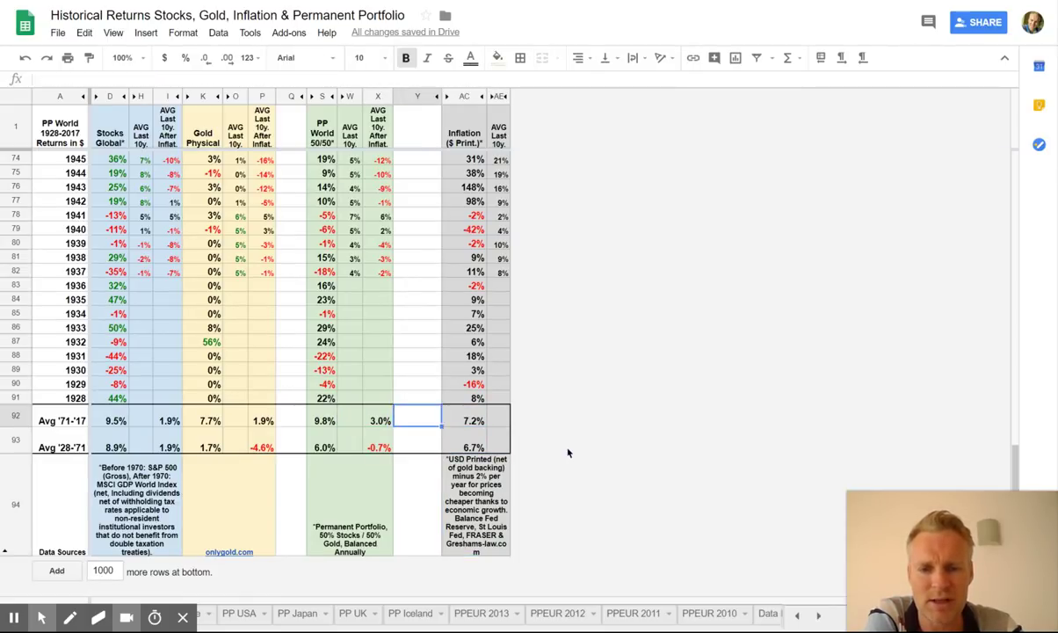
key("Down")
key("Down")
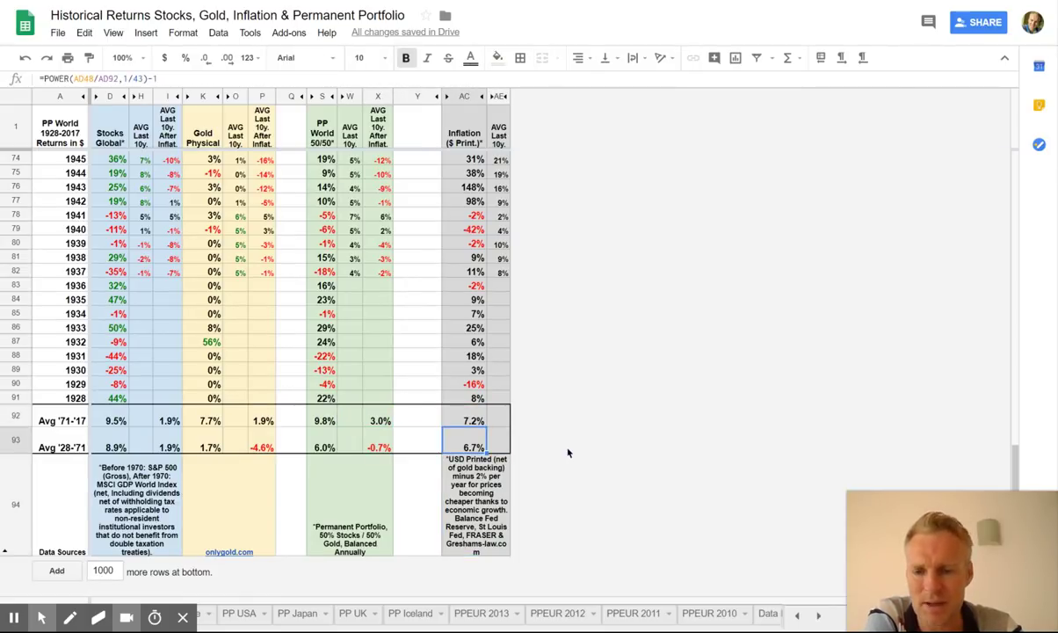
Review the 1971–2017 averages from inflation back to global stocks, finishing at the start of the 1928–1971 average row
key("Left")
key("Left")
key("Left")
key("Up")
key("Up")
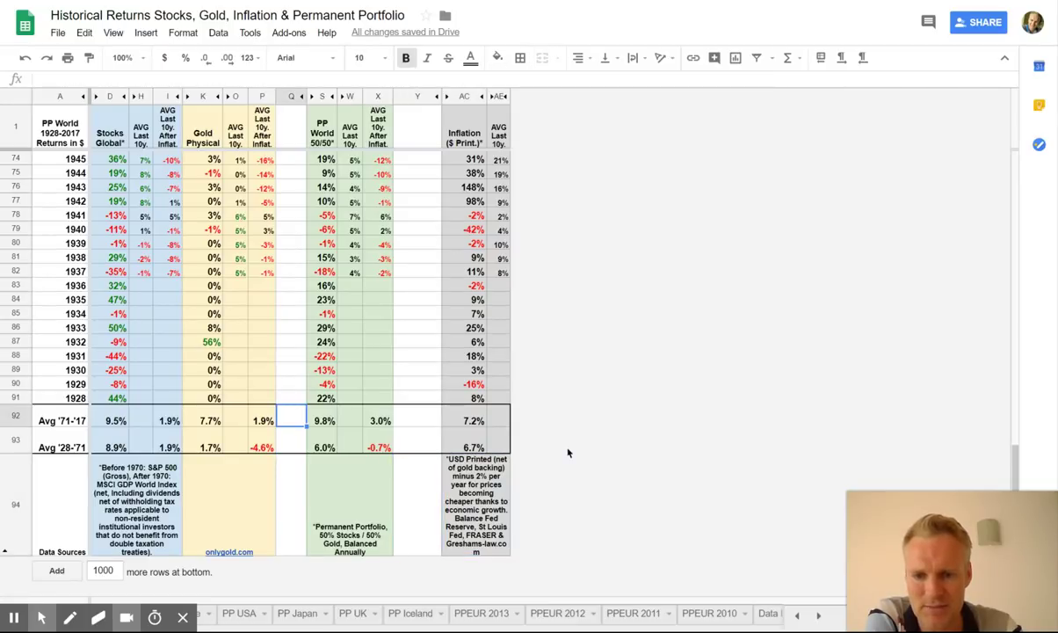
key("Left")
key("Left")
key("Left")
key("Left")
key("Left")
key("Left")
key("Left")
key("Down")
key("Right")
key("Left")
Read across the 1928–1971 average row from global stocks to the money-printing inflation average
key("Right")
key("Right")
key("Right")
key("Right")
key("Right")
key("Right")
key("Right")
key("Right")
key("Right")
key("Right")
key("Right")
key("Right")
key("ctrl+b")
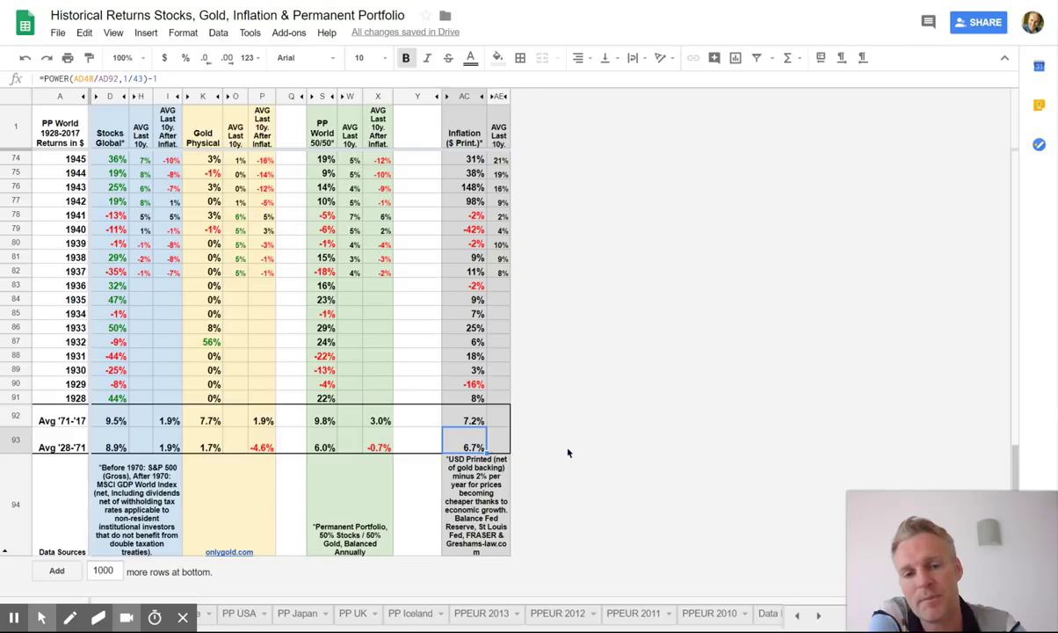
Review the 1971–2017 averages from inflation back through gold after inflation to global stocks
key("Up")
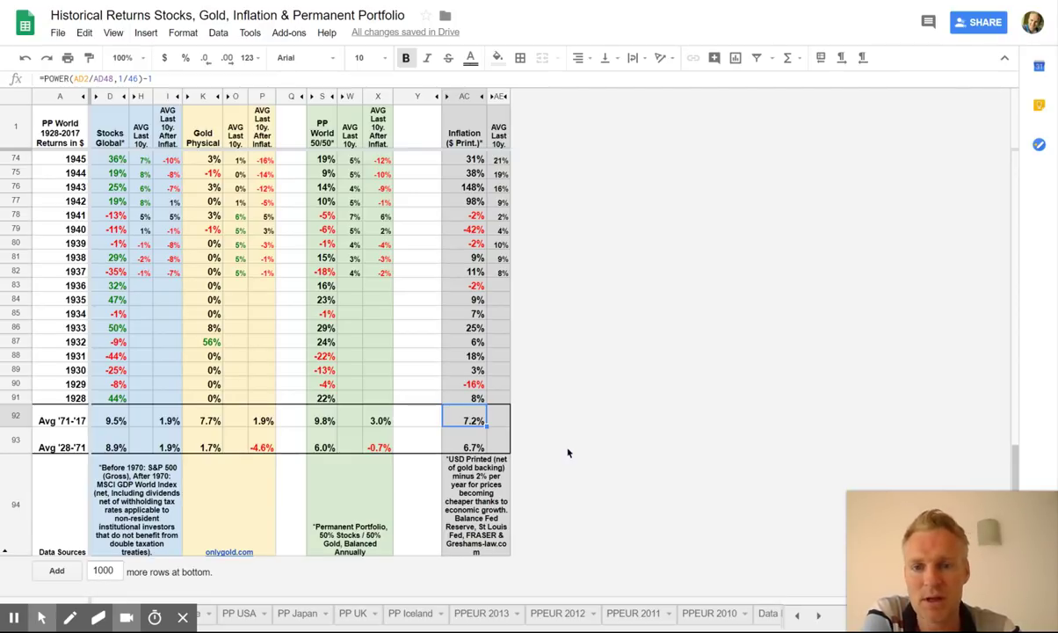
key("Left")
key("Left")
key("Left")
key("Left")
key("Left")
key("Left")
key("Left")
key("Left")
key("Left")
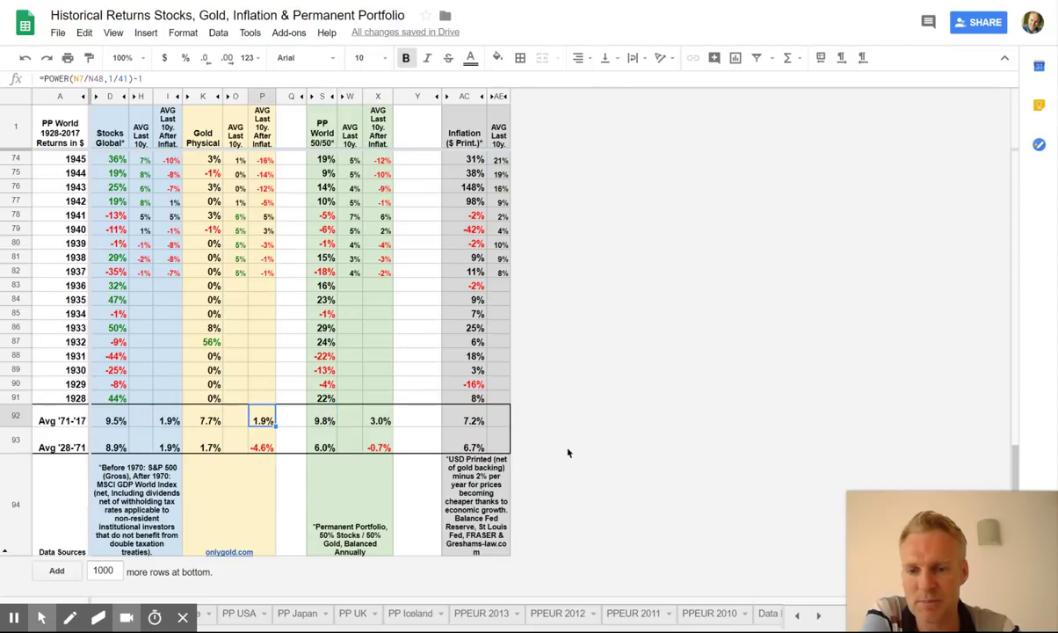
key("Left")
key("Left")
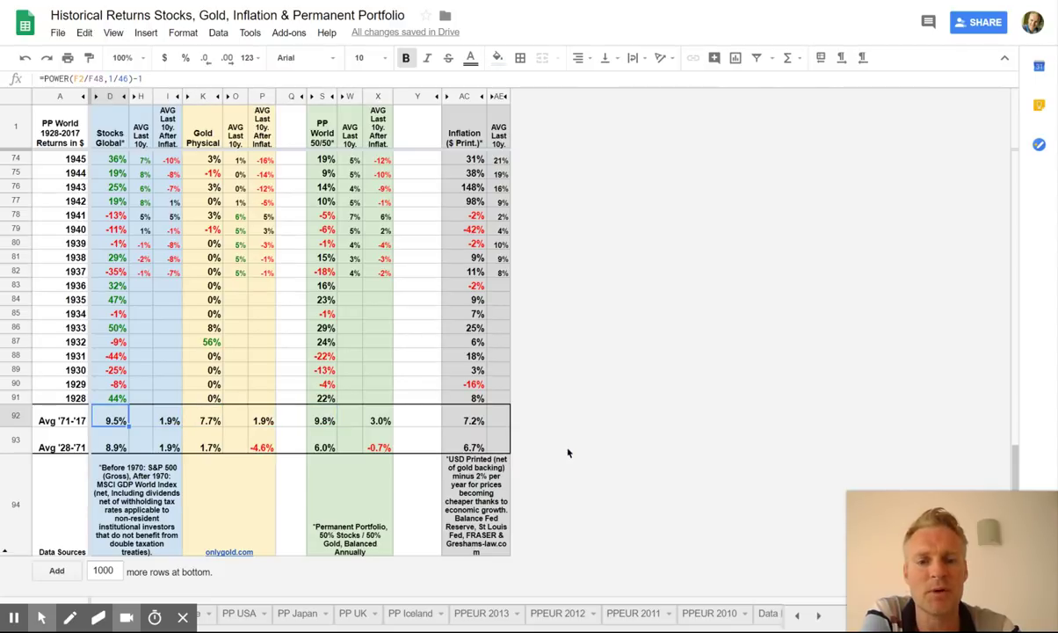
Read across the 1971–2017 average row from global stocks to the end of the inflation columns
key("Right")
key("Right")
key("Right")
key("Right")
key("Right")
key("Right")
key("Right")
key("Right")
key("Right")
key("Right")
key("Right")
key("Right")
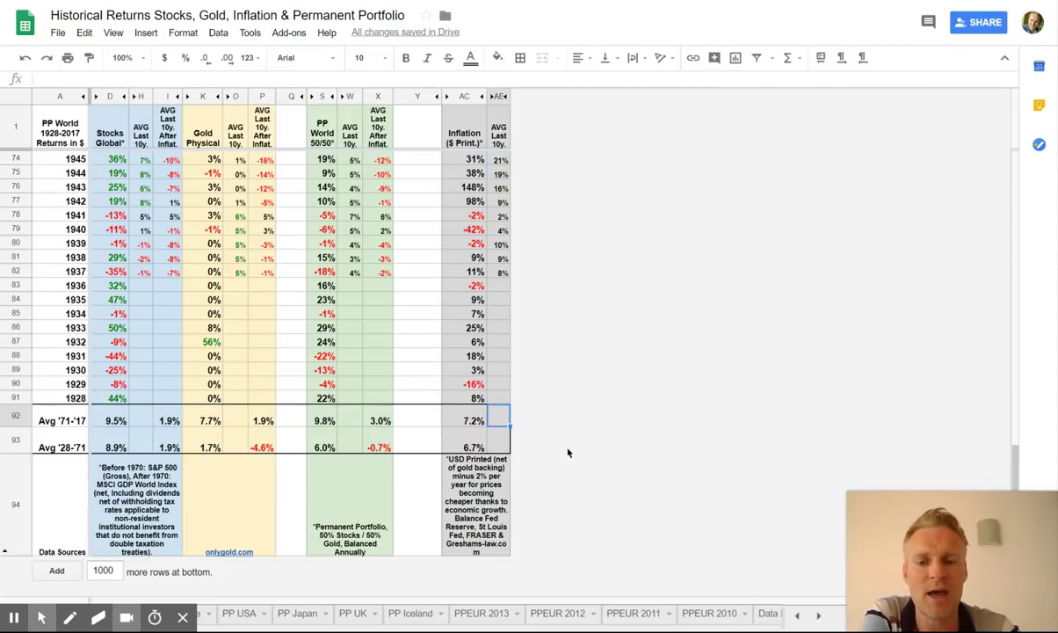
Go back along the 1971–2017 row to the after-inflation stock average, finishing on the nominal global stocks average
key("Left")
key("Left")
key("Left")
key("Left")
key("Left")
key("Left")
key("Left")
key("Left")
key("Left")
key("Left")
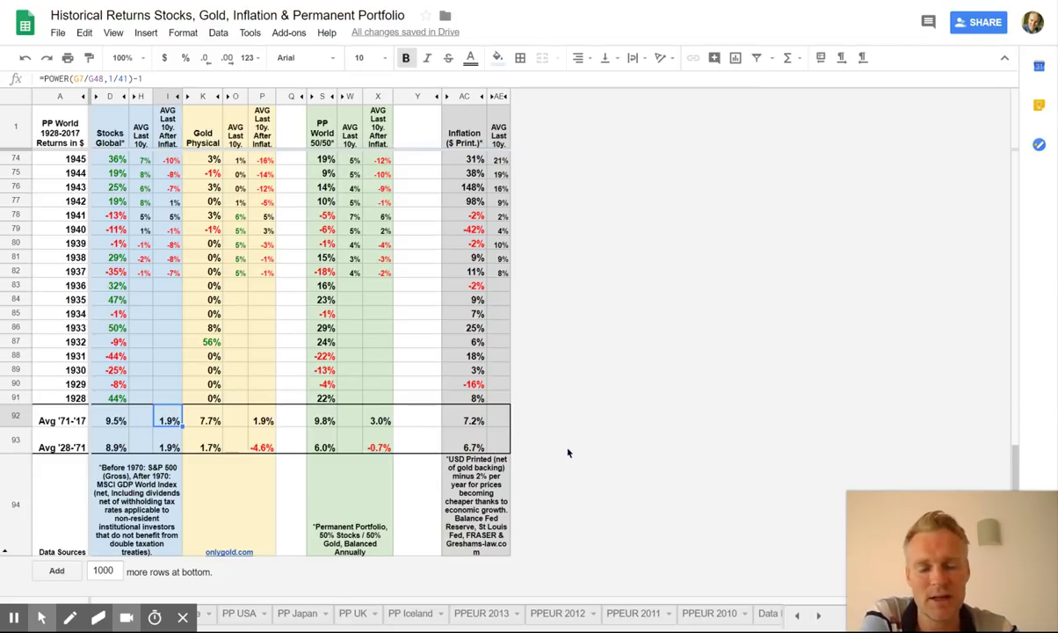
key("Left")
key("Left")
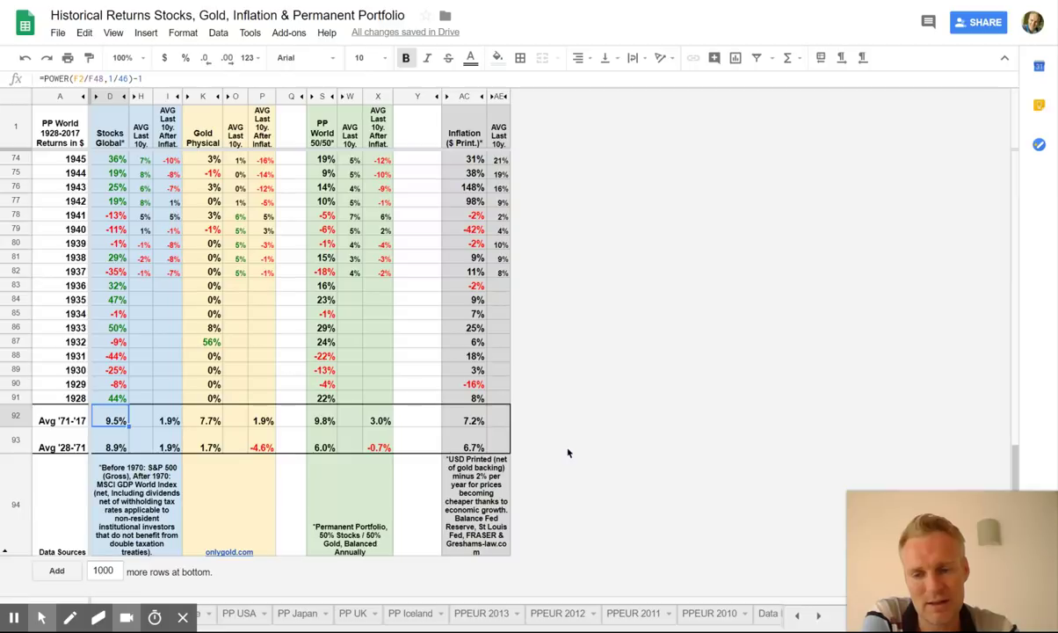
Examine the 1971–2017 after-inflation averages of global stocks and physical gold
key("Right")
key("Right")
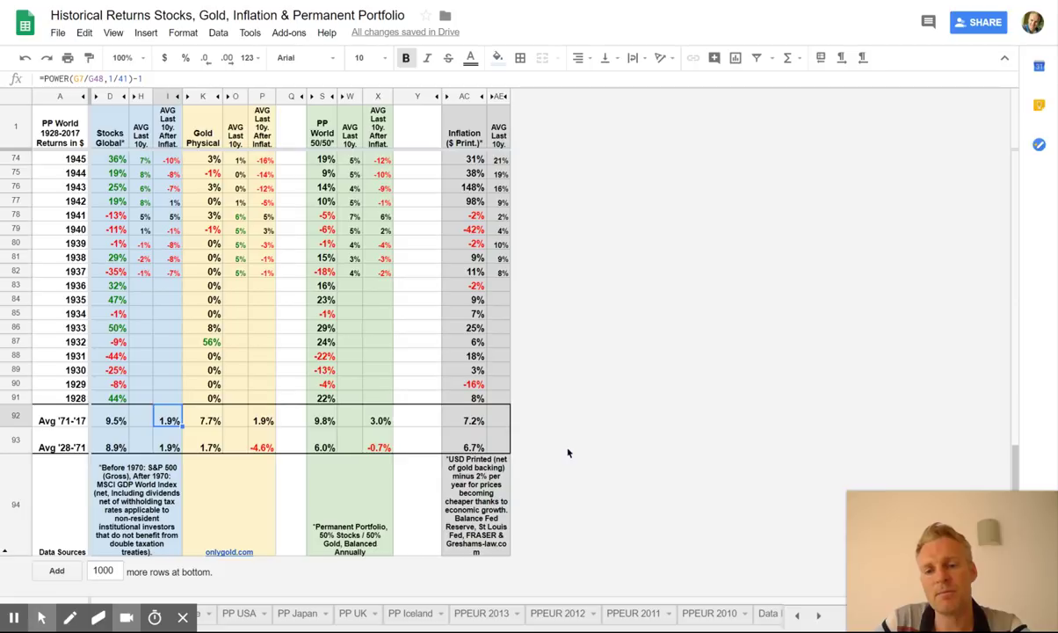
key("Right")
key("Right")
key("Right")
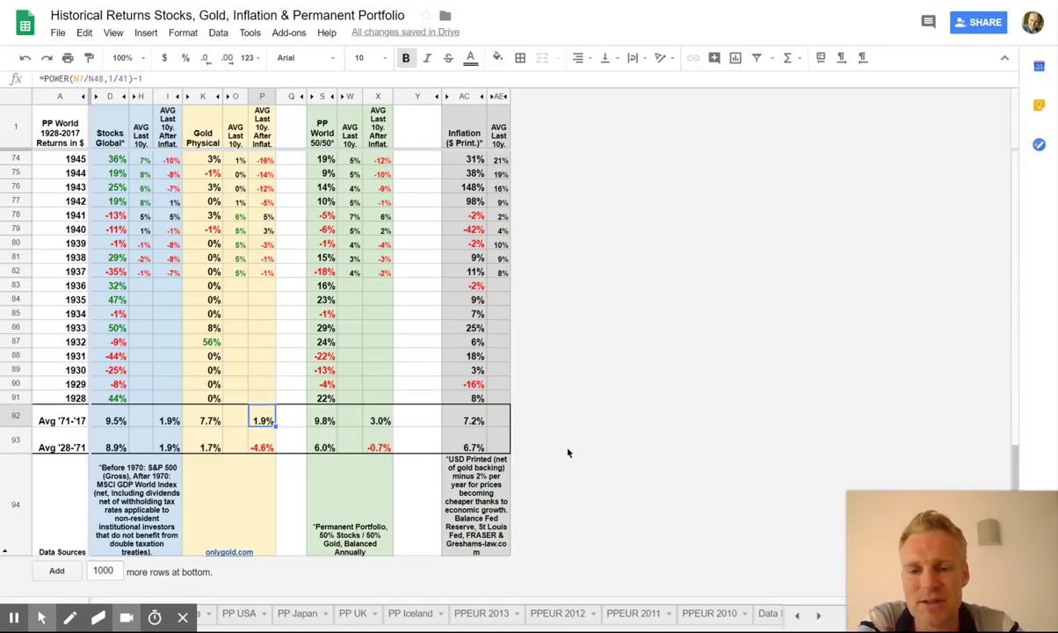
Compare gold's after-inflation averages for 1971–2017 and 1928–1971, finishing on the 1928–1971 value
key("Down")
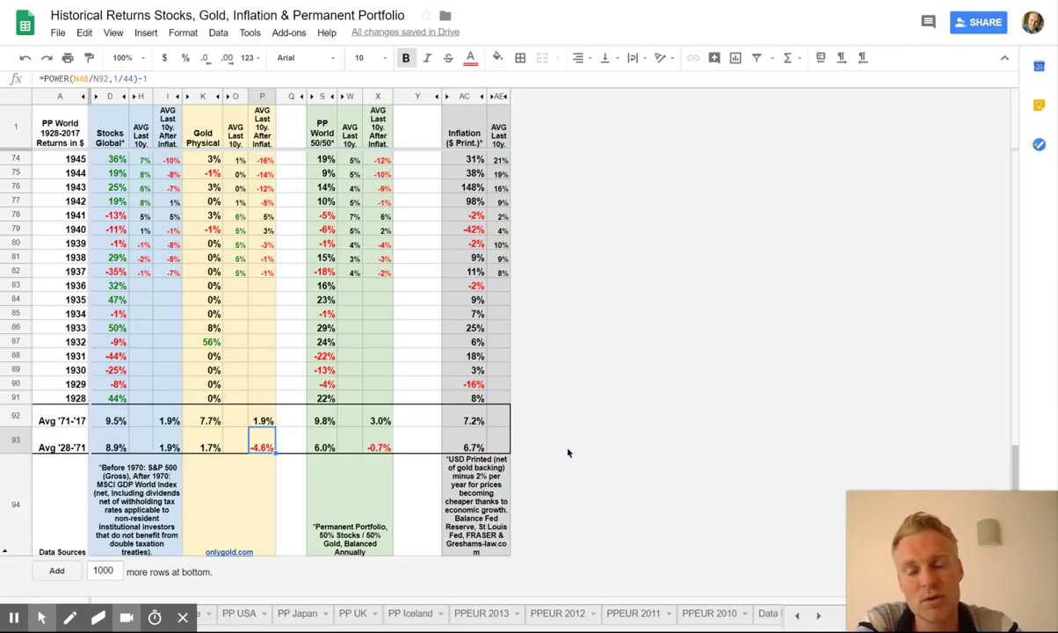
key("Up")
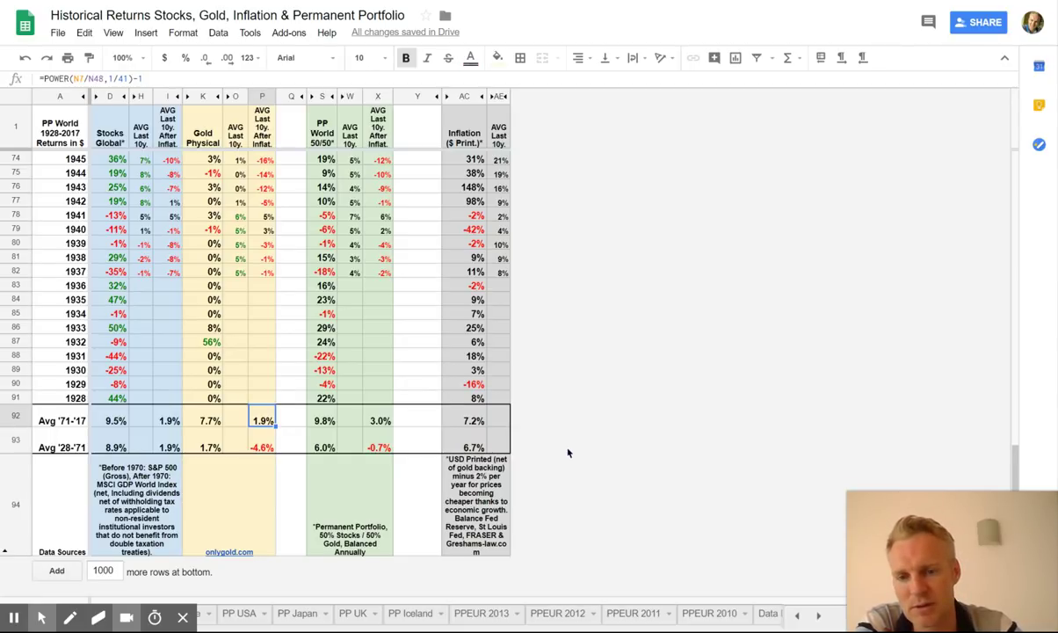
key("Down")
key("Up")
key("Down")
key("Up")
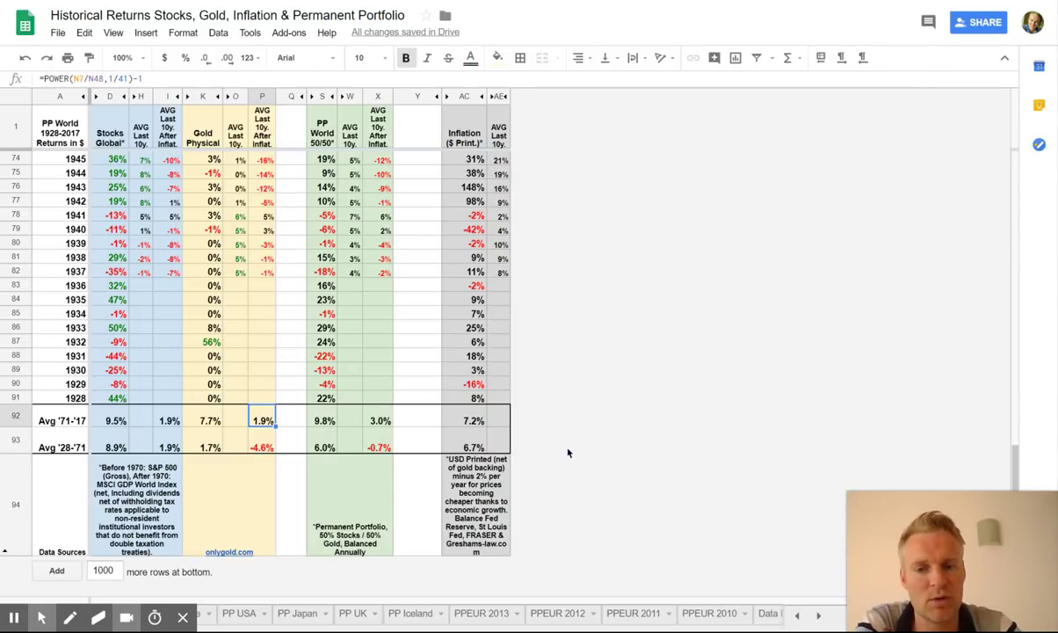
key("Down")
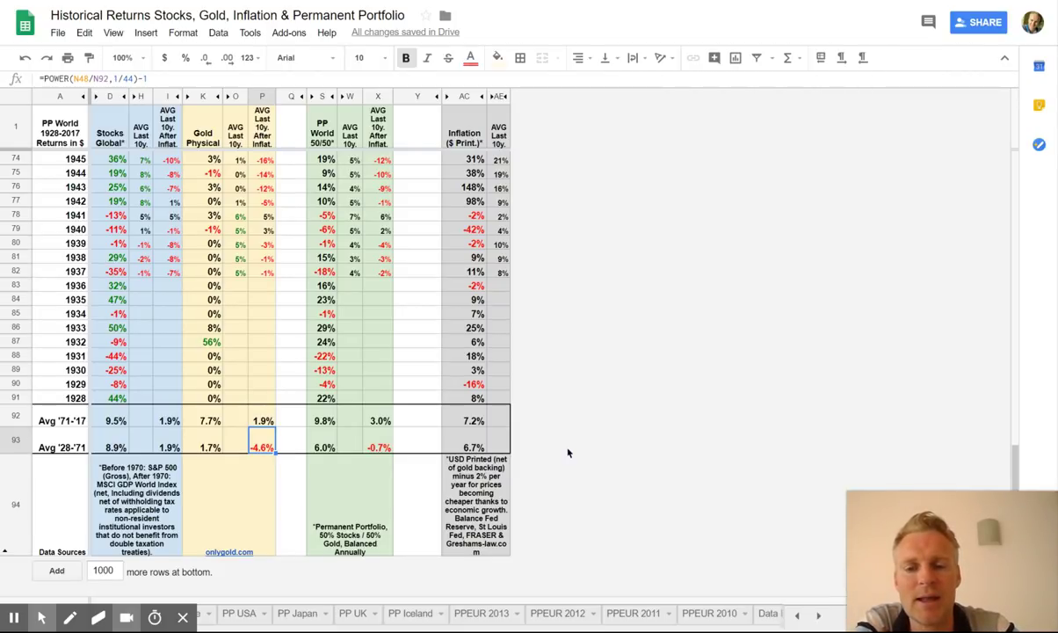
key("Up")
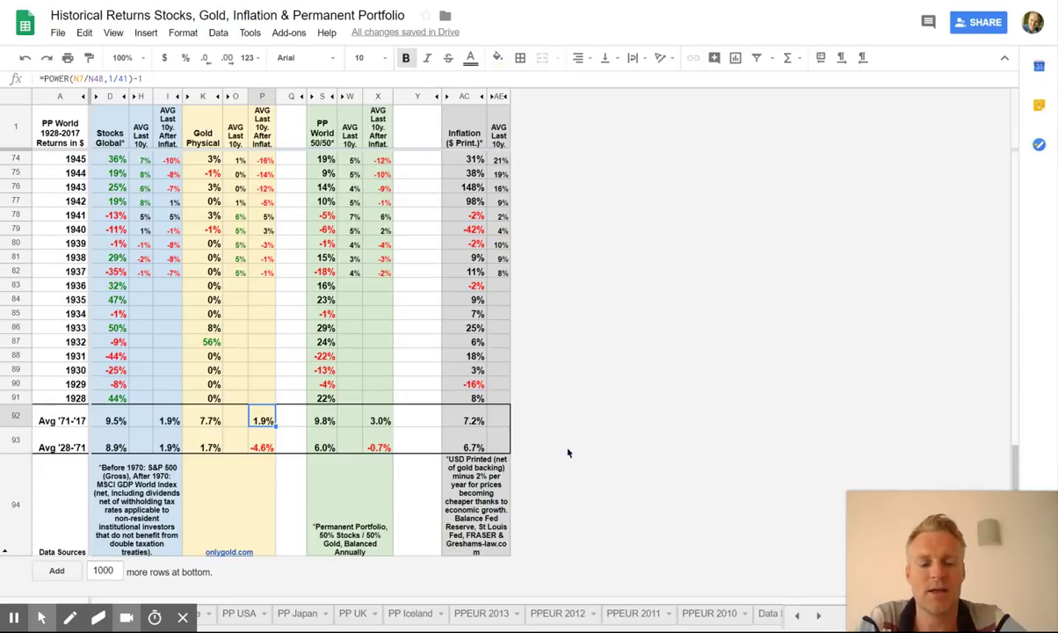
key("Down")
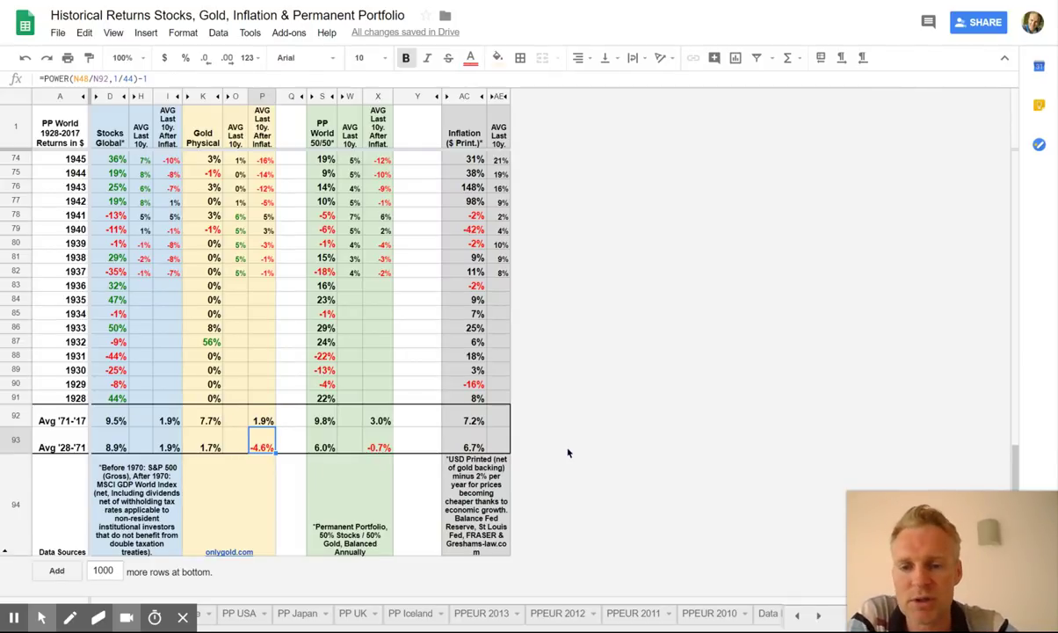
Check the period labels of the two average rows, finishing on the 1928–1971 label
key("Left")
key("Left")
key("Left")
key("Left")
key("Left")
key("Left")
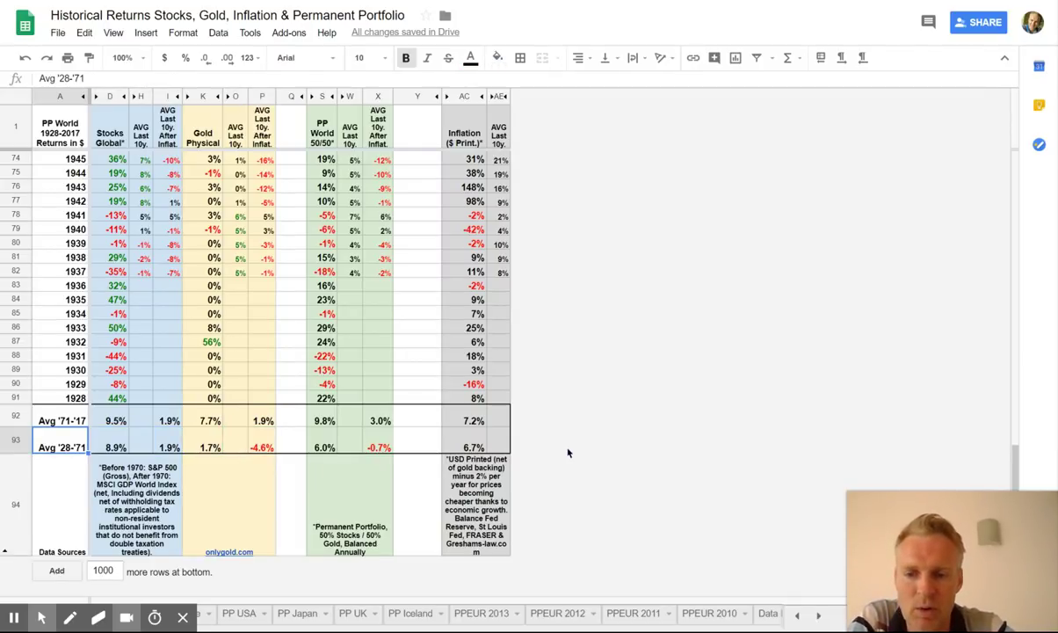
key("Up")
key("Up")
key("Down")
key("Down")
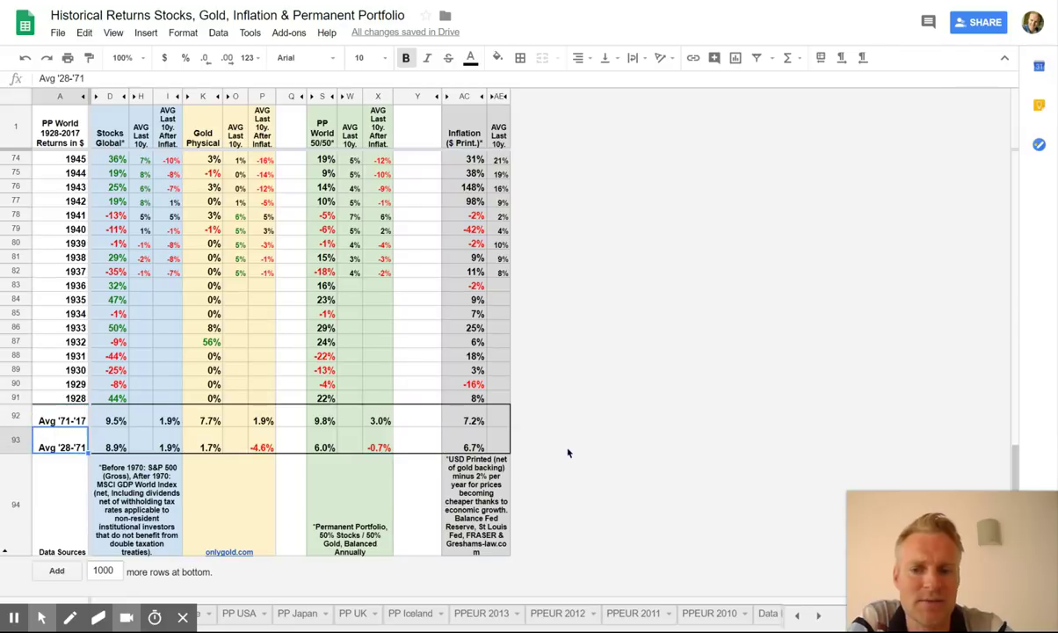
Compare the stock averages in the two period rows and return to gold's 1928–1971 after-inflation average
key("Right")
key("Right")
key("Right")
key("Left")
key("Up")
key("Right")
key("Right")
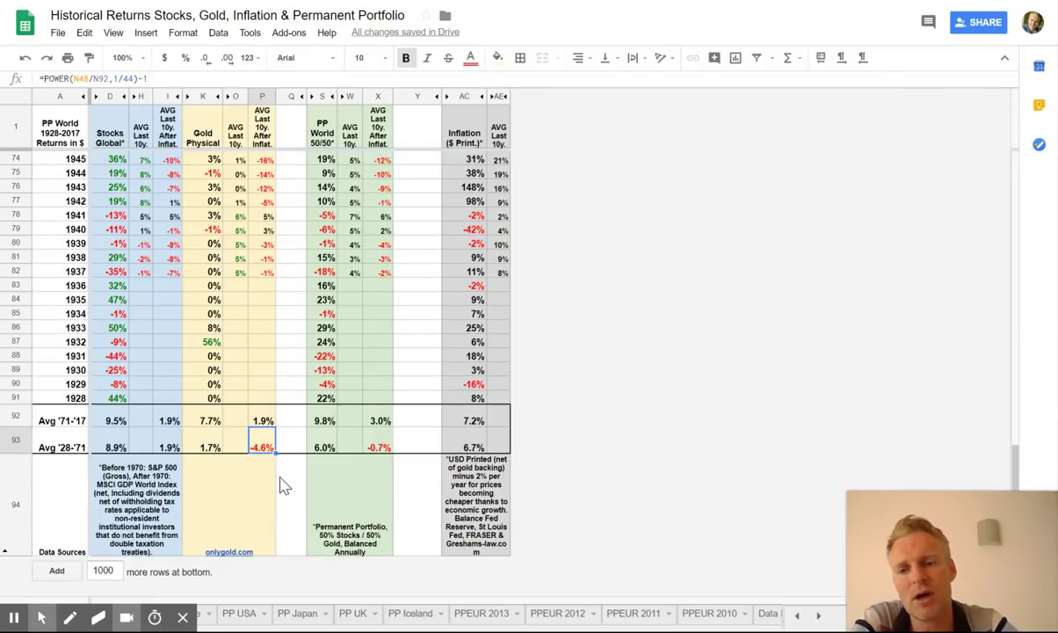
Examine the 1928 row, moving between the year and the physical gold return
left_click(75, 401)
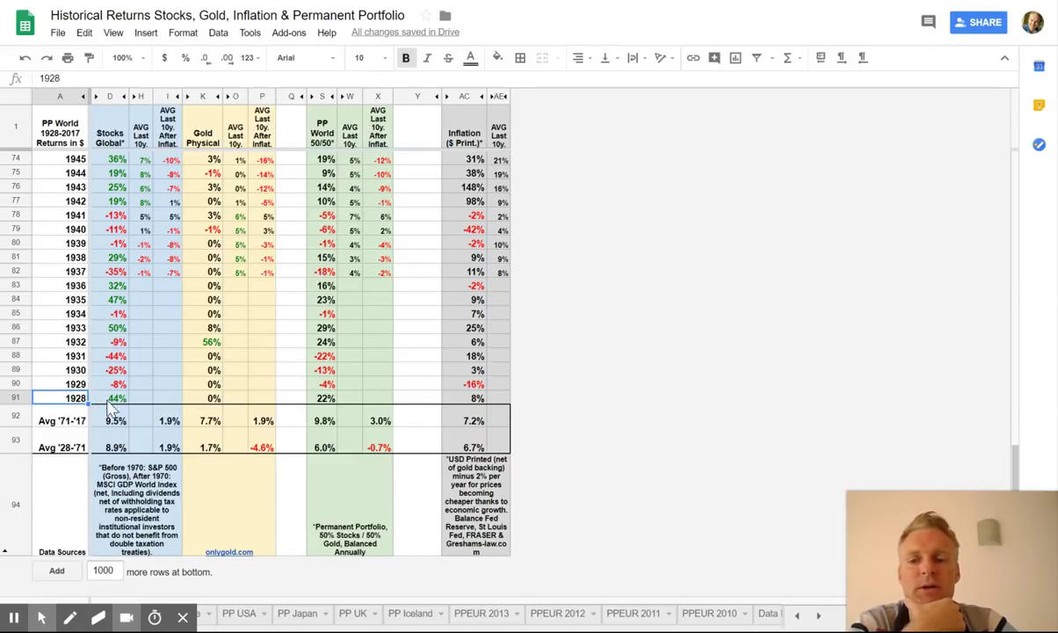
left_click(211, 400)
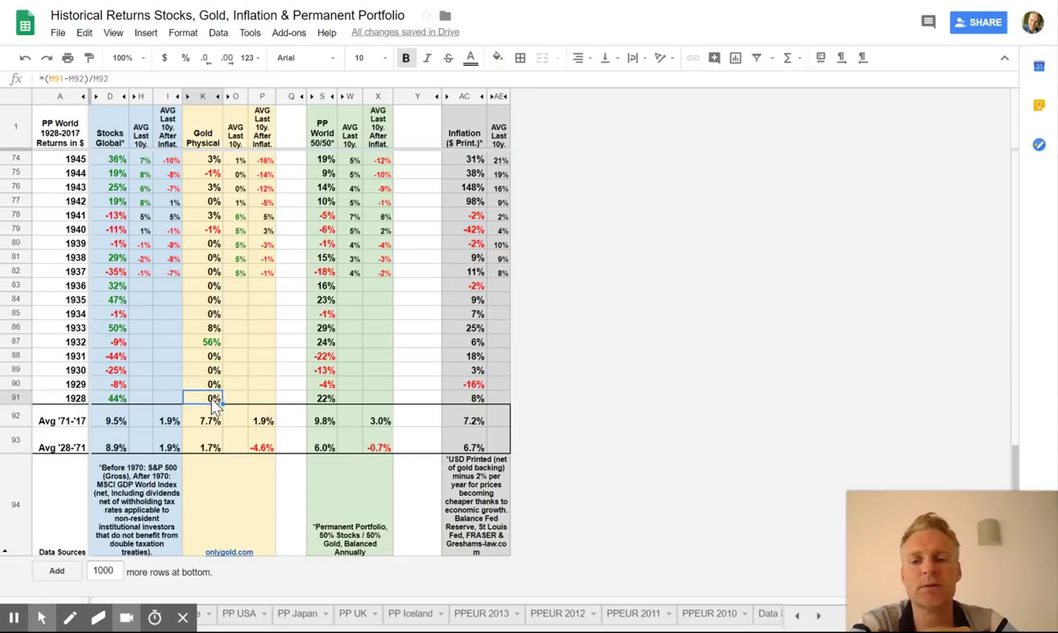
key("Left")
key("Left")
key("Left")
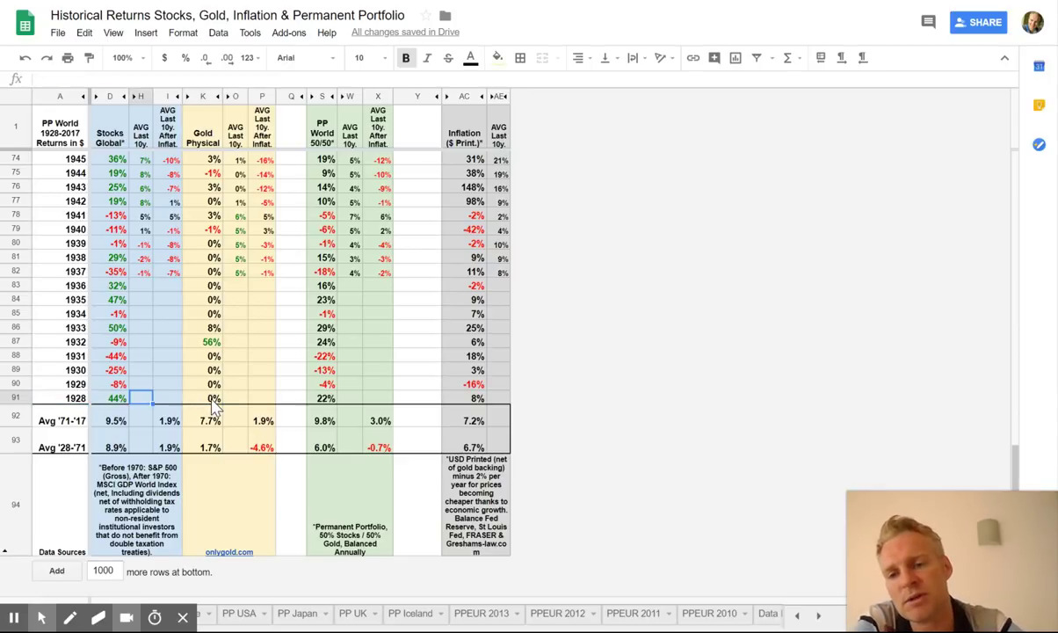
key("Left")
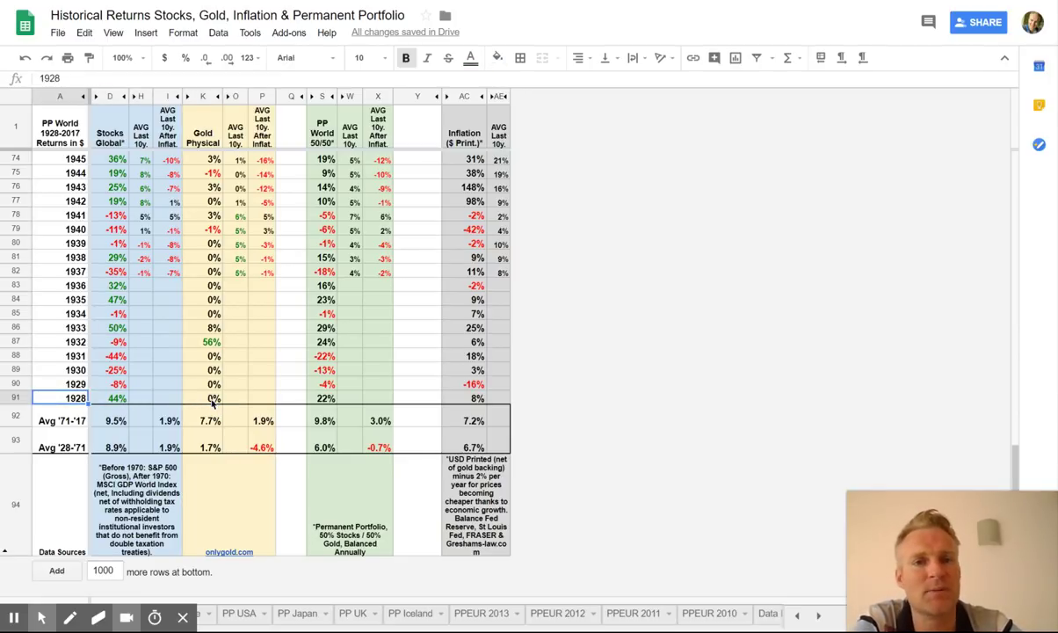
key("Right")
key("Right")
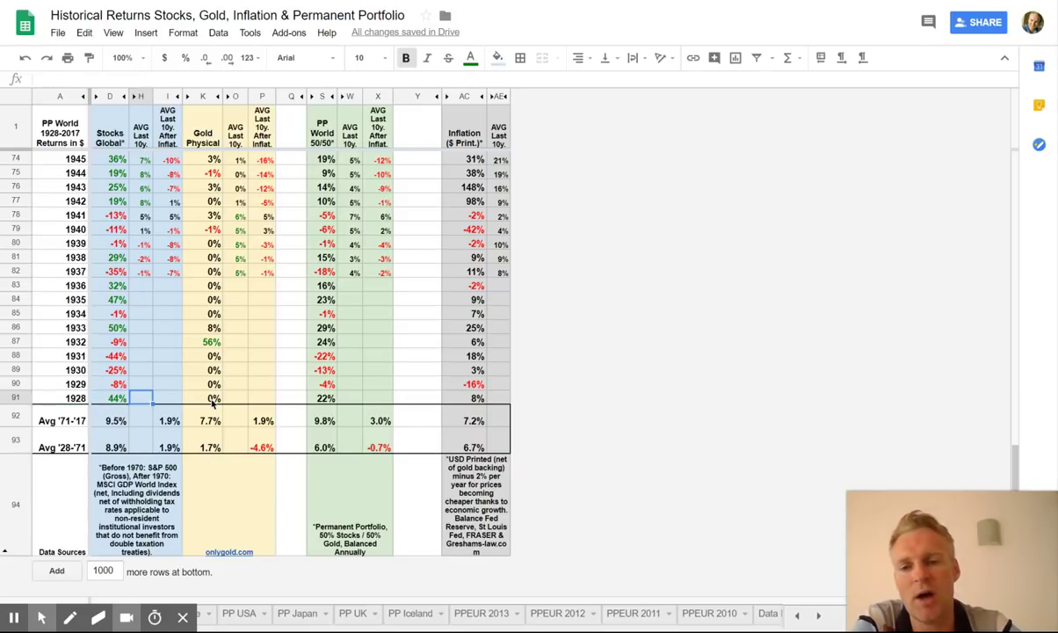
key("Right")
key("Right")
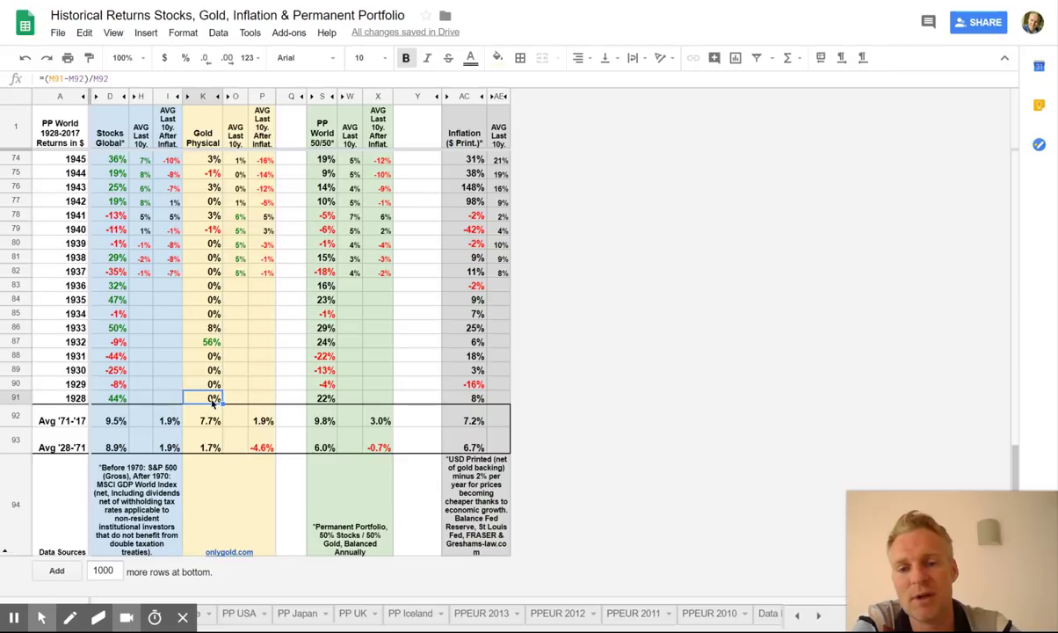
Review the yearly physical gold returns from 1928 up to 1939
key("Up")
key("Up")
key("Up")
key("Up")
key("Up")
key("Up")
key("Up")
key("Up")
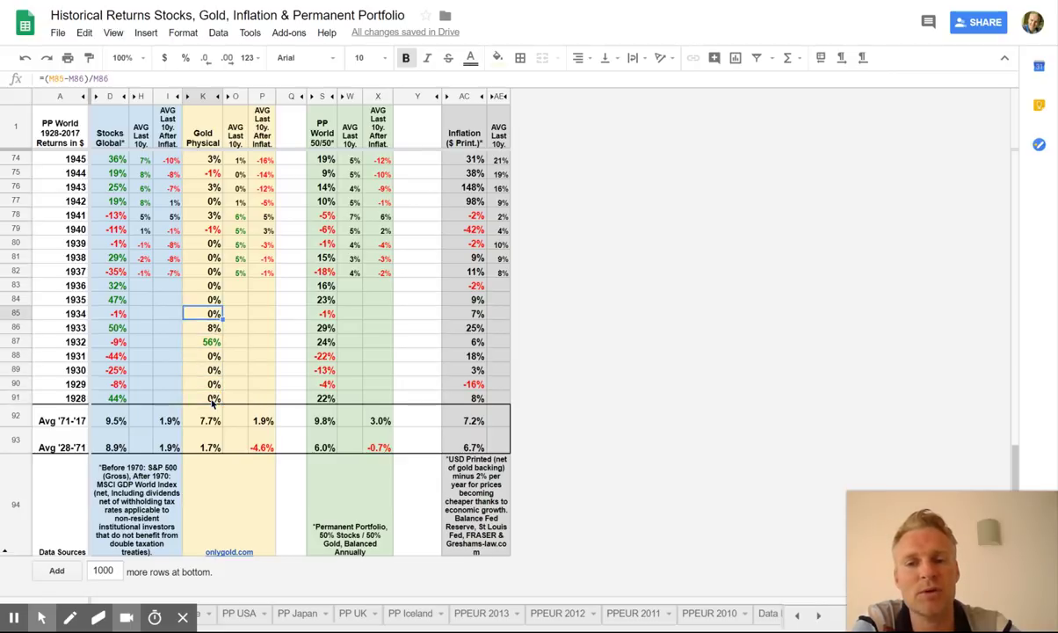
key("Up")
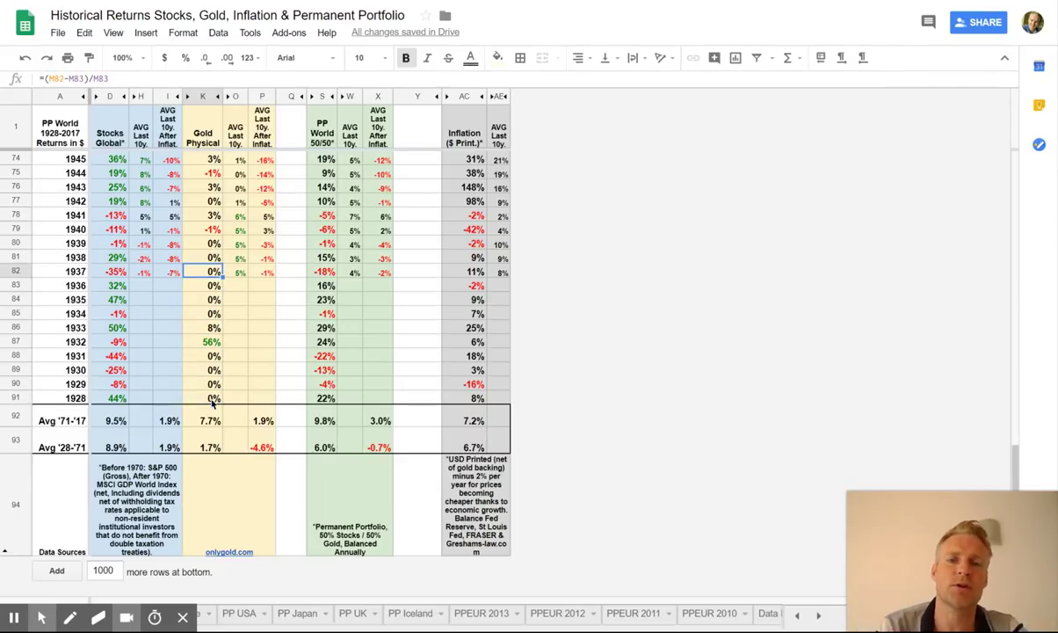
key("Up")
key("Up")
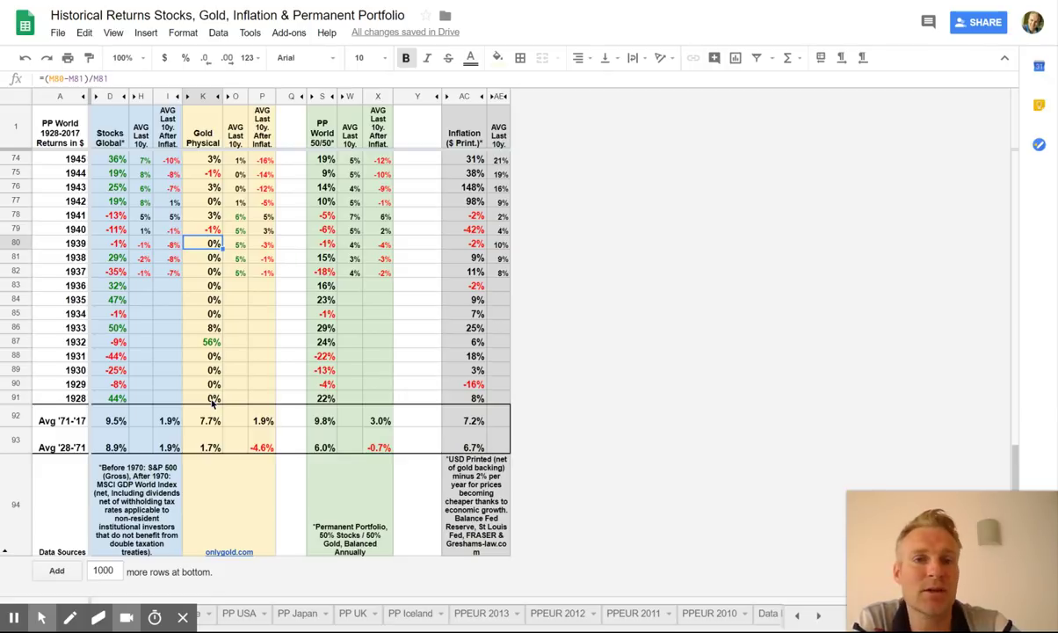
Go back through the yearly physical gold returns from 1939 to 1931
key("Down")
key("Down")
key("Down")
key("Down")
key("Down")
key("Down")
key("Down")
key("Down")
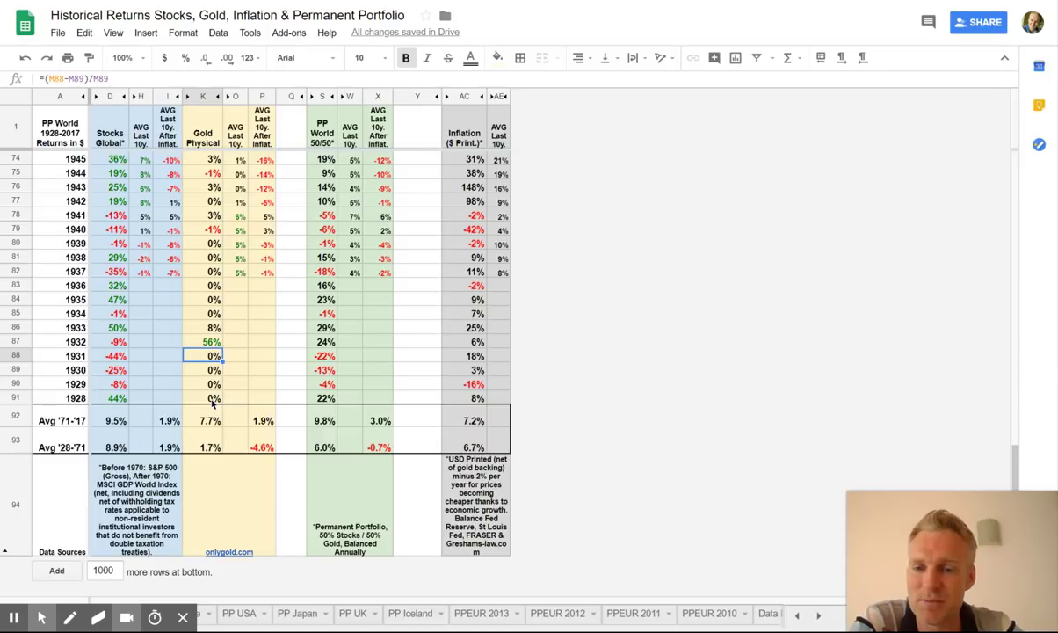
Check the physical gold returns for the years 1931 to 1936
key("Up")
key("Up")
key("Up")
key("Up")
key("Up")
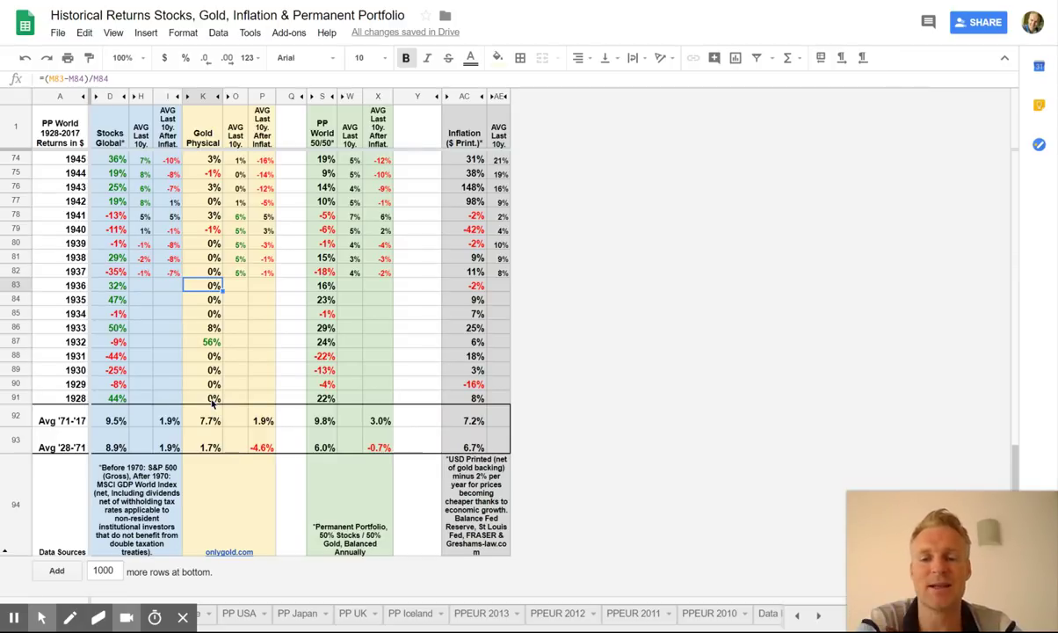
Go back through the gold returns from 1936 to 1928, finishing on the 1928–1971 average row's label
key("Down")
key("Down")
key("Down")
key("Down")
key("Down")
key("Down")
key("Down")
key("Down")
key("Left")
key("Left")
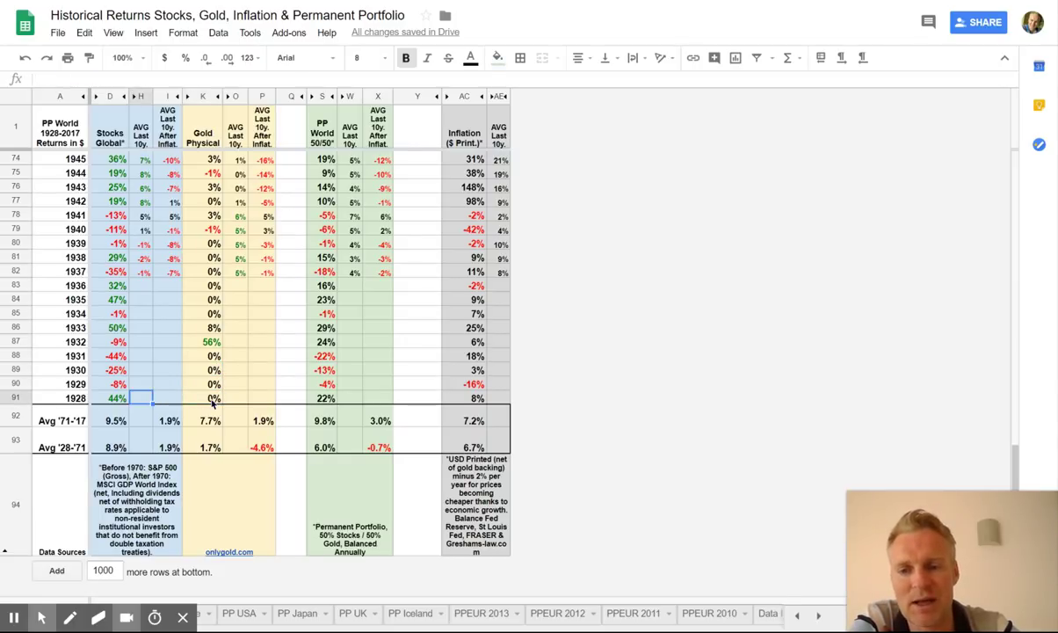
key("Left")
key("Left")
key("Down")
key("Down")
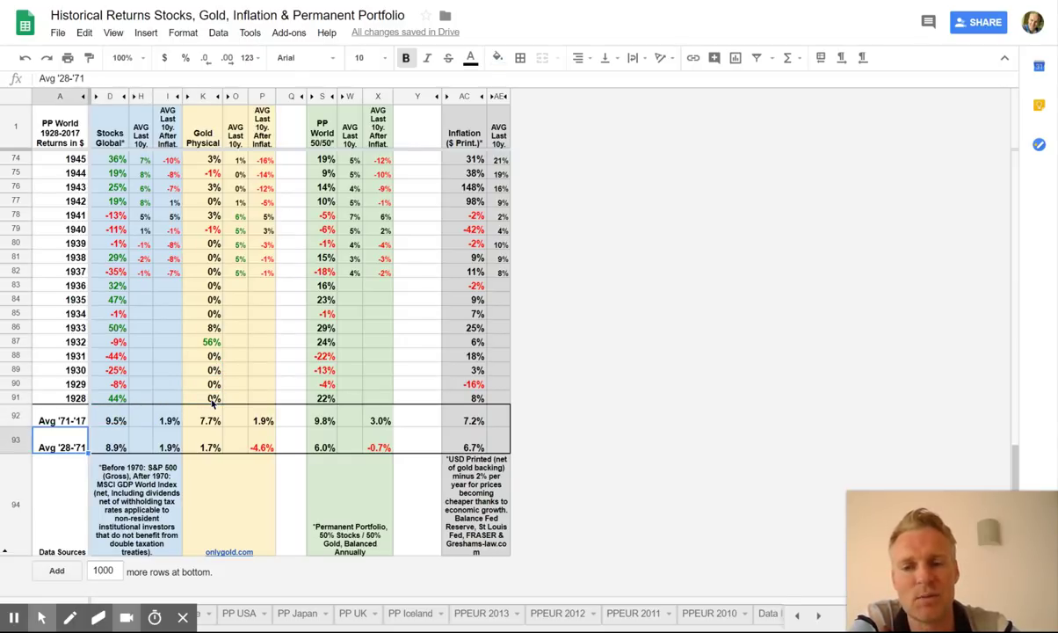
Read across the 1971–2017 averages from the row label to the gold columns, finishing in the 1928 row
key("Up")
key("Right")
key("Right")
key("Right")
key("Right")
key("Right")
key("Up")
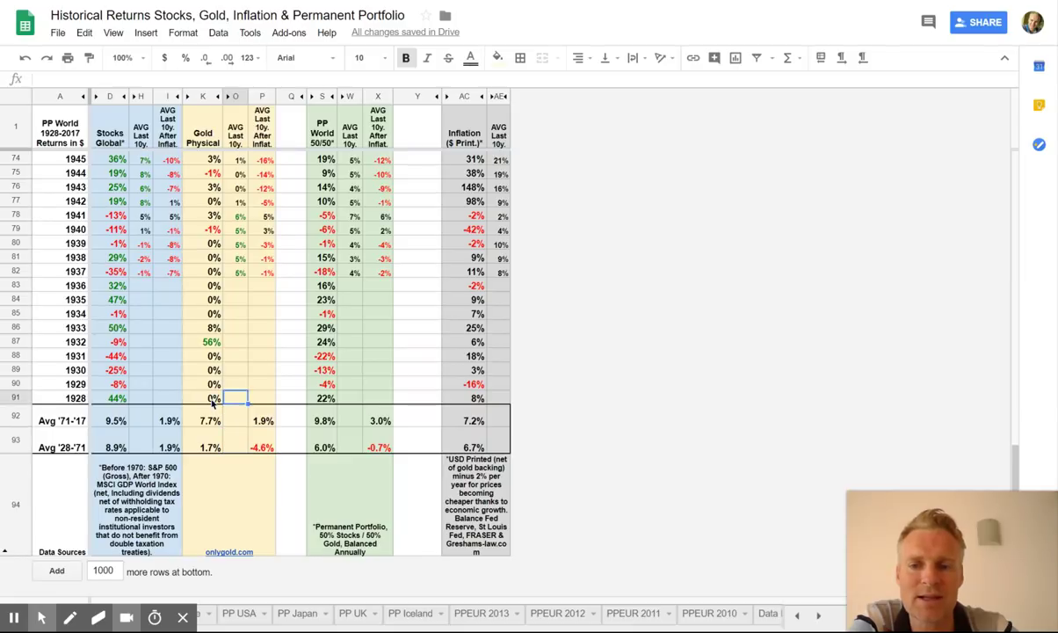
Go from the 1928 row to gold's 10-year averages after inflation for 1941 and 1940
key("Up")
key("Up")
key("Up")
key("Up")
key("Up")
key("Up")
key("Up")
key("Up")
key("Up")
key("Up")
key("Up")
key("Up")
key("Up")
key("Right")
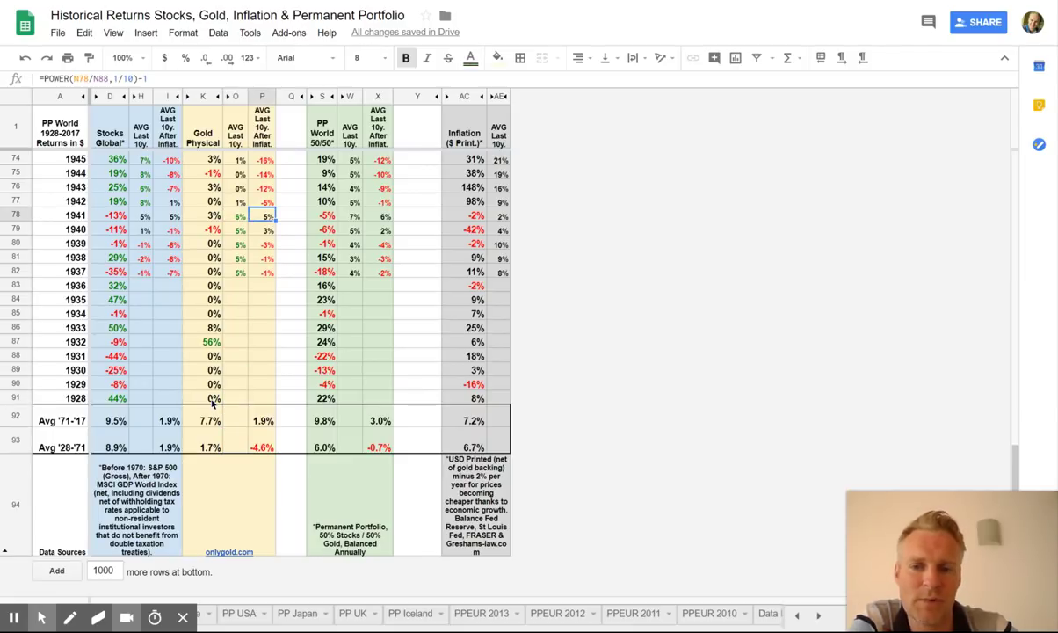
key("Down")
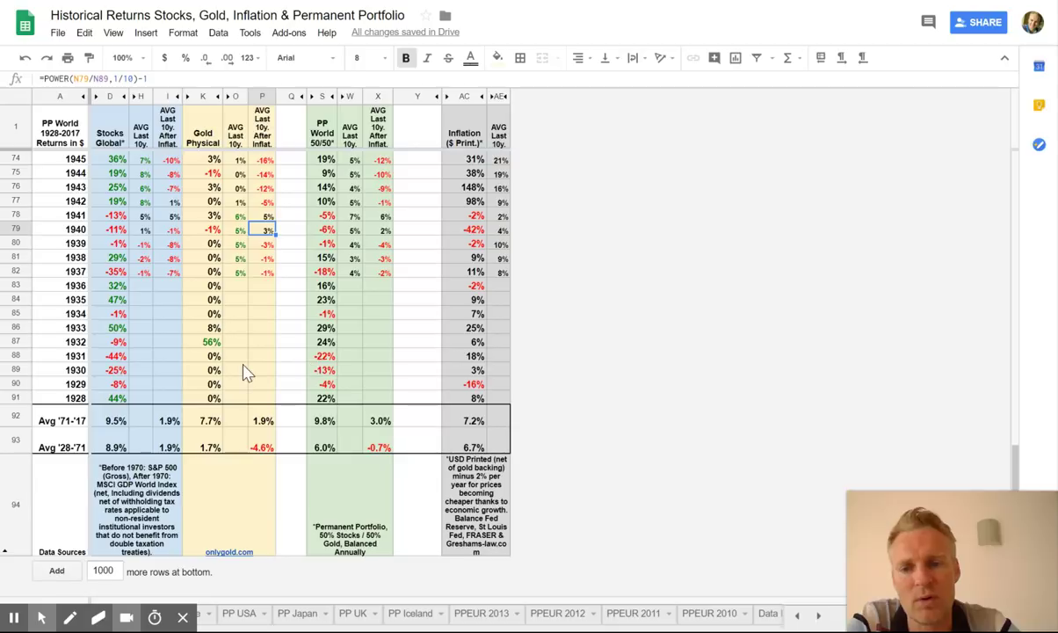
Go back through the yearly physical gold returns from 1970 to 1951
scroll(237, 365, "up", 3)
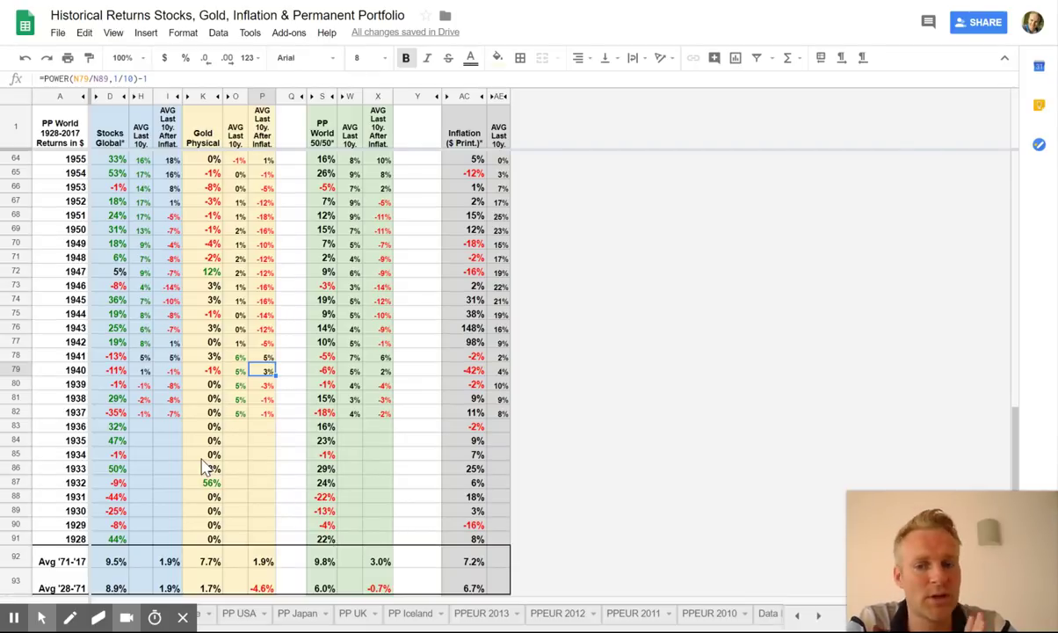
scroll(202, 466, "up", 3)
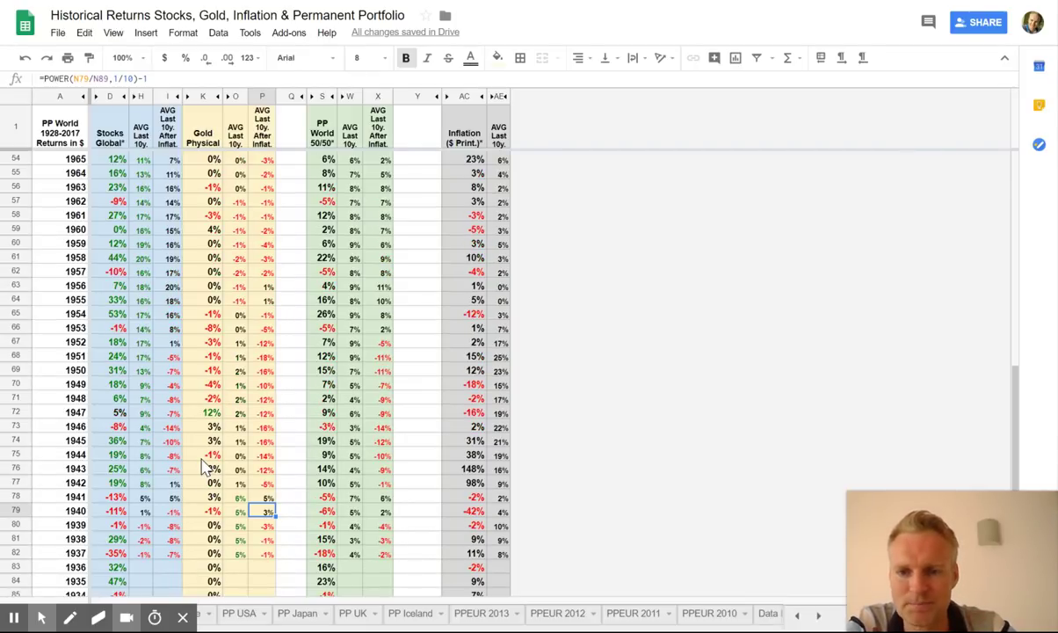
scroll(204, 468, "up", 3)
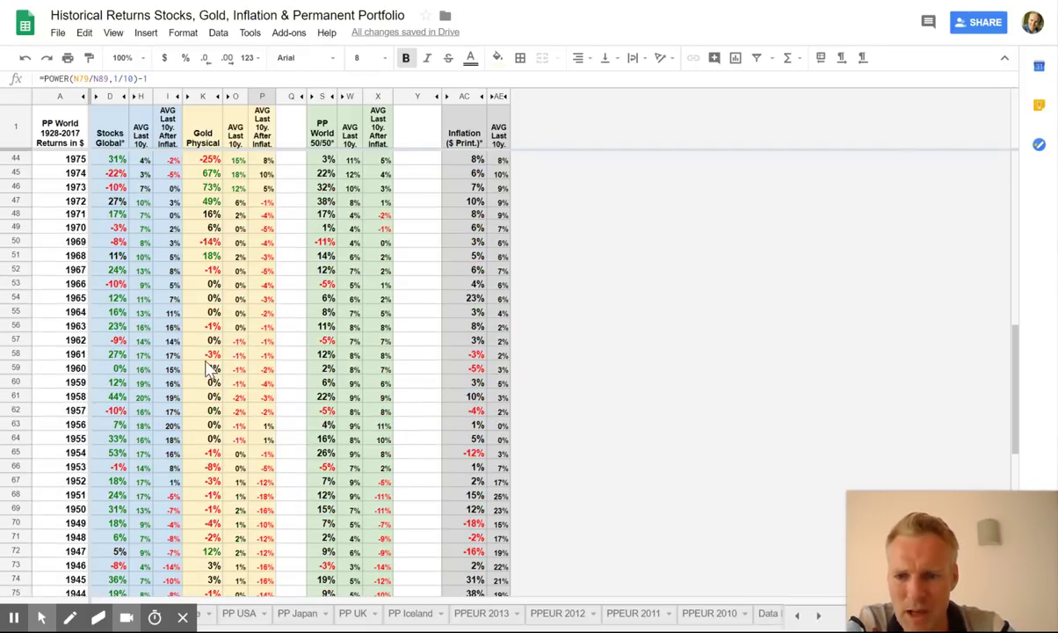
left_click(211, 229)
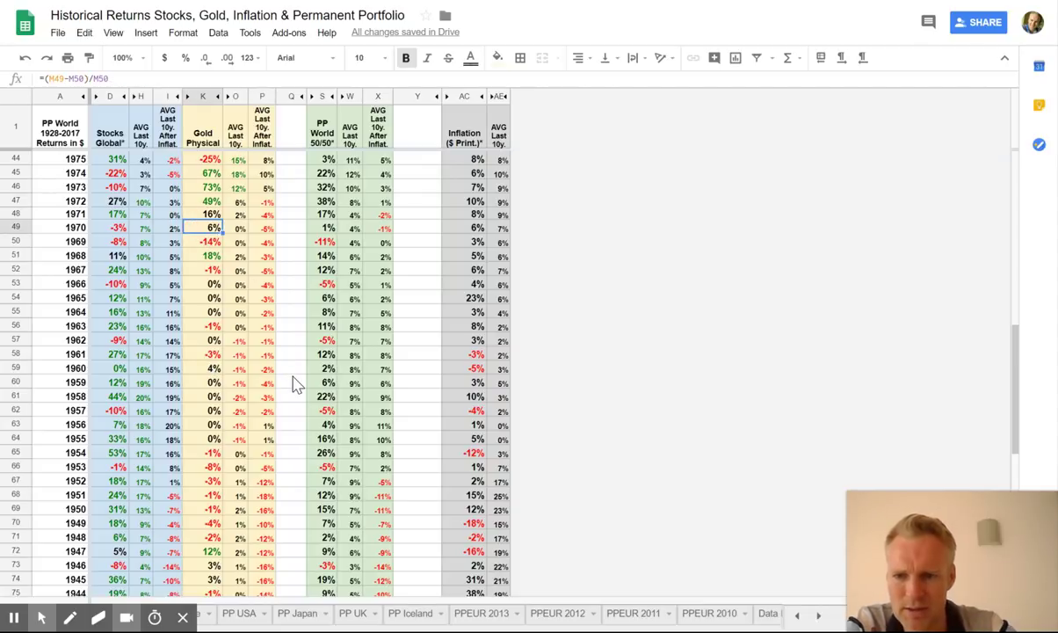
key("Down")
key("Down")
key("Down")
key("Down")
key("Down")
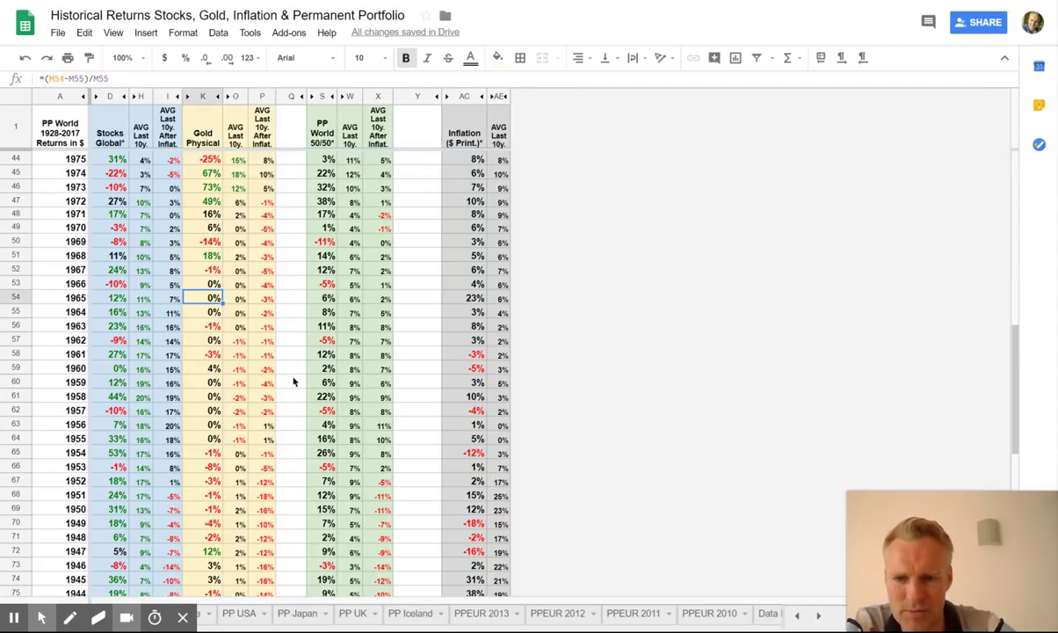
key("Down")
key("Down")
key("Down")
key("Down")
key("Down")
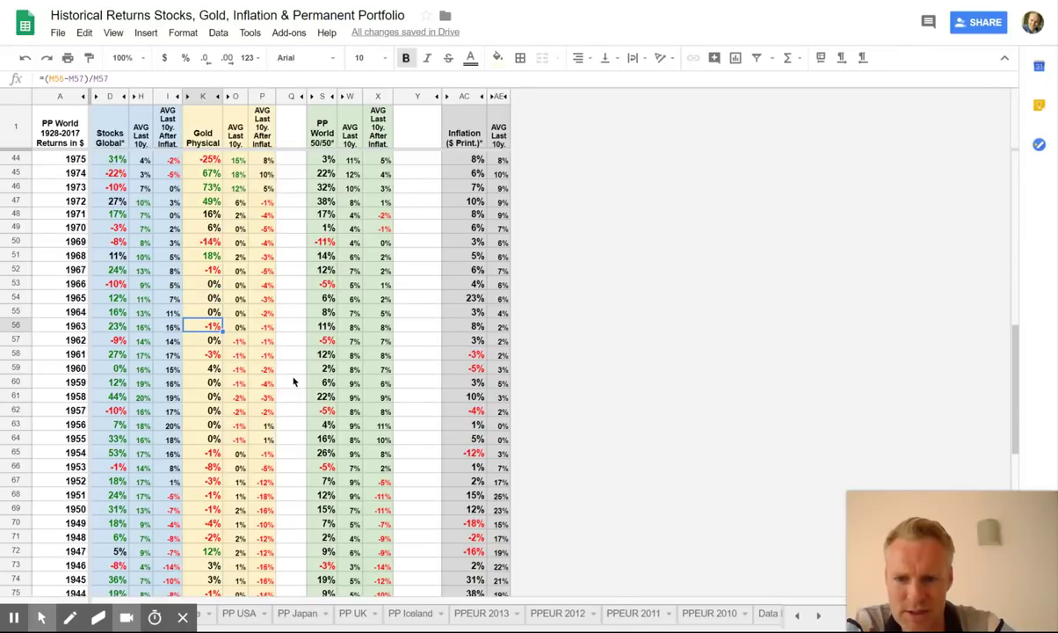
key("Down")
key("Down")
key("Down")
key("Down")
key("Down")
key("Down")
key("Down")
key("Down")
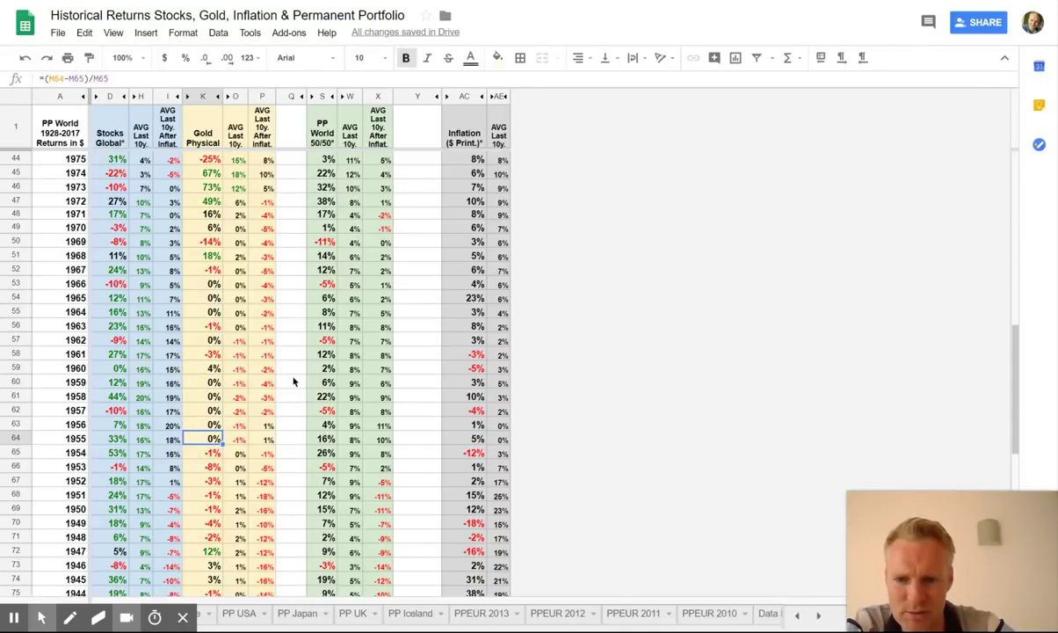
key("Down")
key("Down")
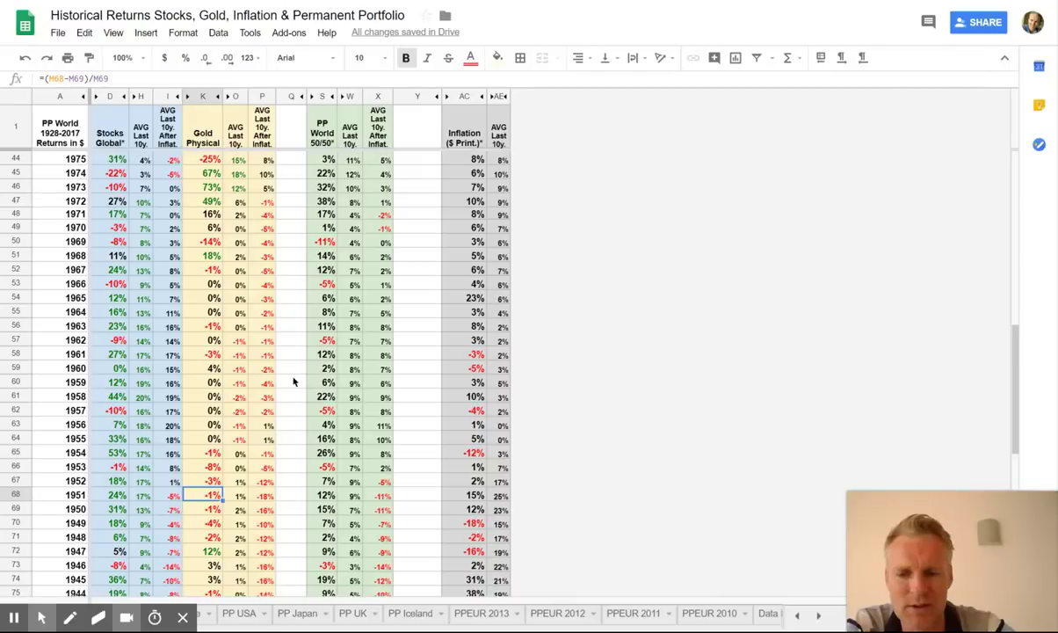
Continue back through the yearly physical gold returns from 1951 to 1935
key("Down")
key("Down")
key("Down")
key("Down")
key("Down")
key("Down")
key("Down")
key("Down")
key("Down")
key("Down")
key("Down")
key("Down")
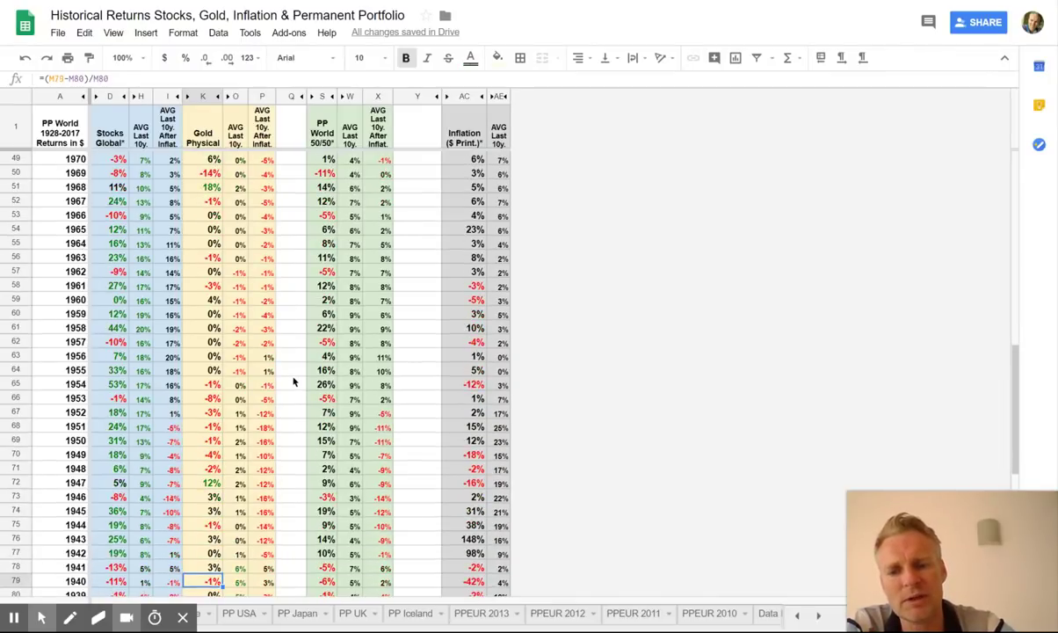
key("Down")
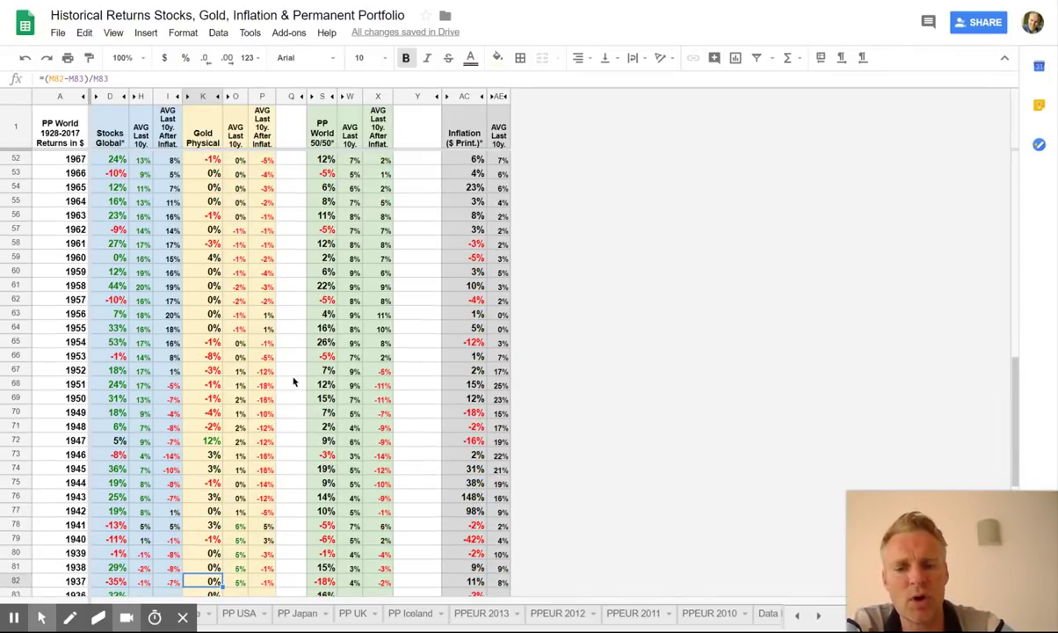
key("Down")
key("Down")
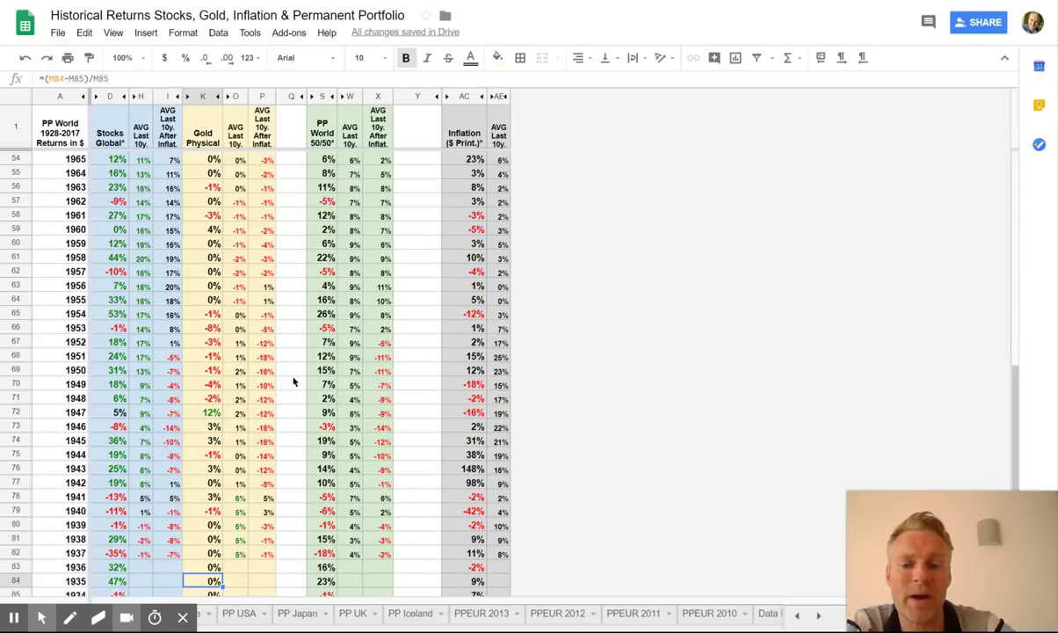
Go forward through the 10-year average inflation figures from 1950 to 1965
left_click(498, 371)
key("Up")
key("Up")
key("Up")
key("Up")
key("Up")
key("Up")
key("Up")
key("Up")
key("Up")
key("Up")
key("Up")
key("Up")
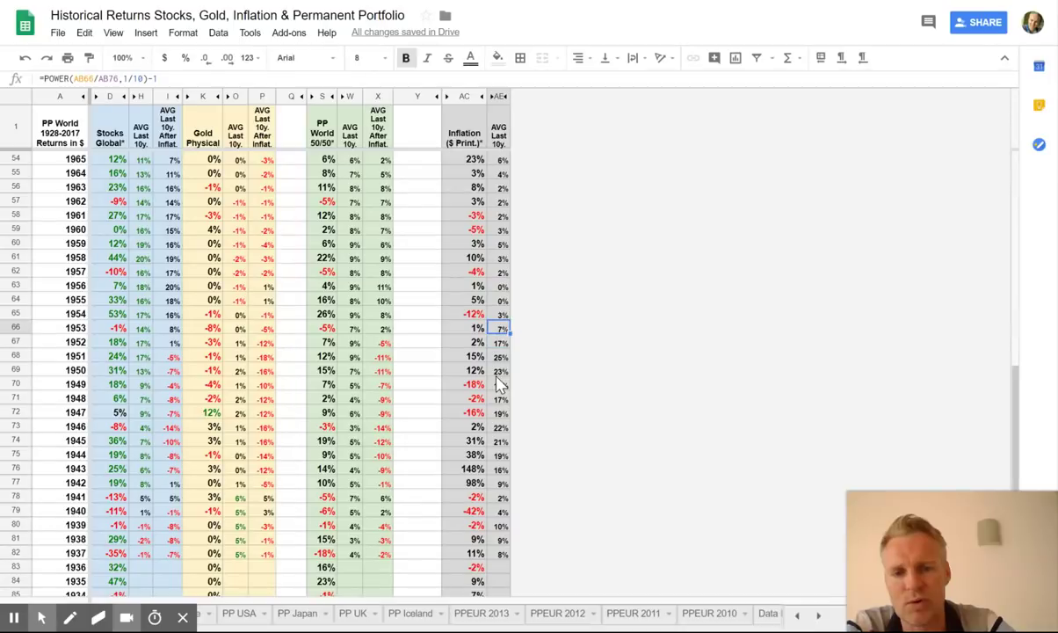
key("Up")
key("Up")
key("Up")
key("Up")
key("Up")
key("Up")
key("Up")
key("Up")
key("Up")
key("Up")
key("Up")
key("Up")
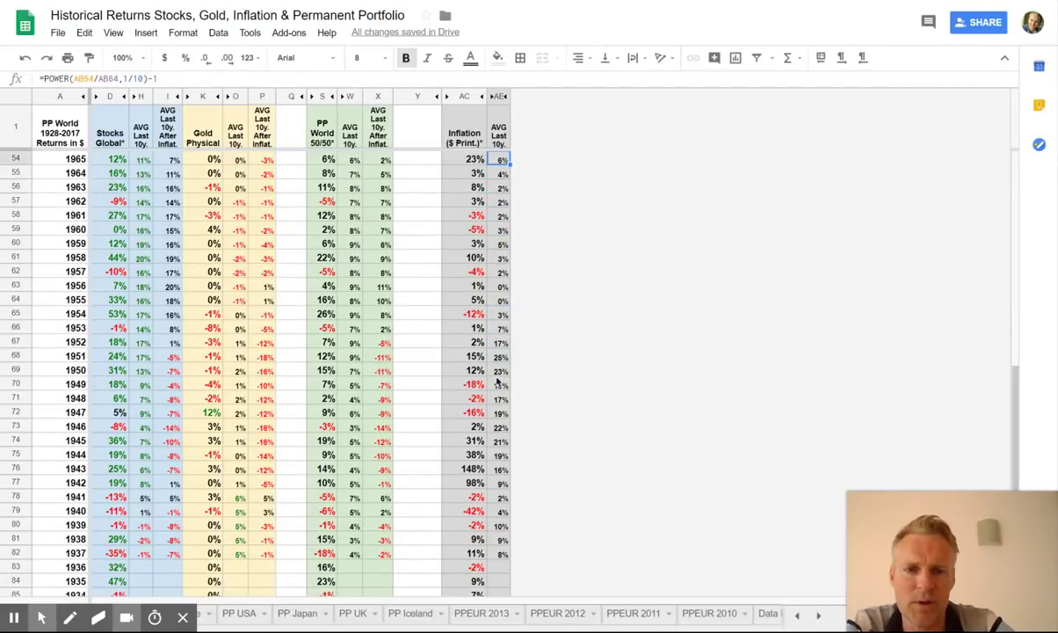
Examine the 10-year average inflation figures between 1965 and 1973
key("Down")
key("Down")
key("Down")
key("Down")
key("Down")
key("Down")
key("Down")
key("Down")
key("Down")
key("Down")
key("Down")
key("Down")
key("Down")
key("Down")
key("Down")
key("Down")
key("Down")
key("Down")
key("Down")
key("Down")
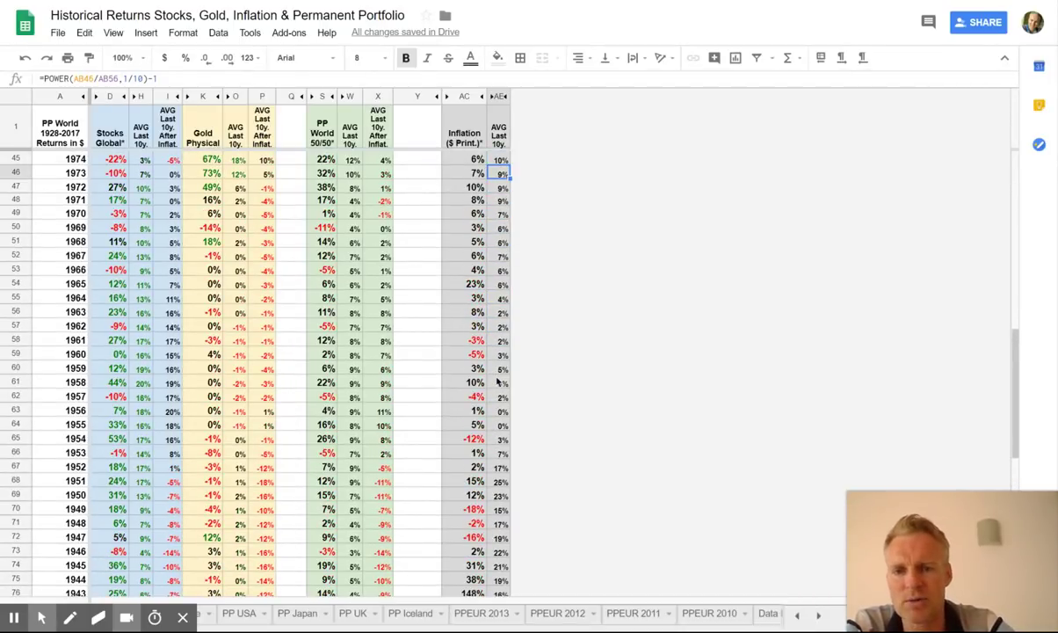
Go past the earliest years to the gold data source, finishing on the 1928–1971 gold average after inflation
key("Down")
key("Down")
key("Down")
key("Down")
key("Down")
key("Down")
key("Down")
key("Down")
key("Down")
key("Down")
key("Down")
key("Down")
key("Left")
key("Left")
key("Left")
key("Left")
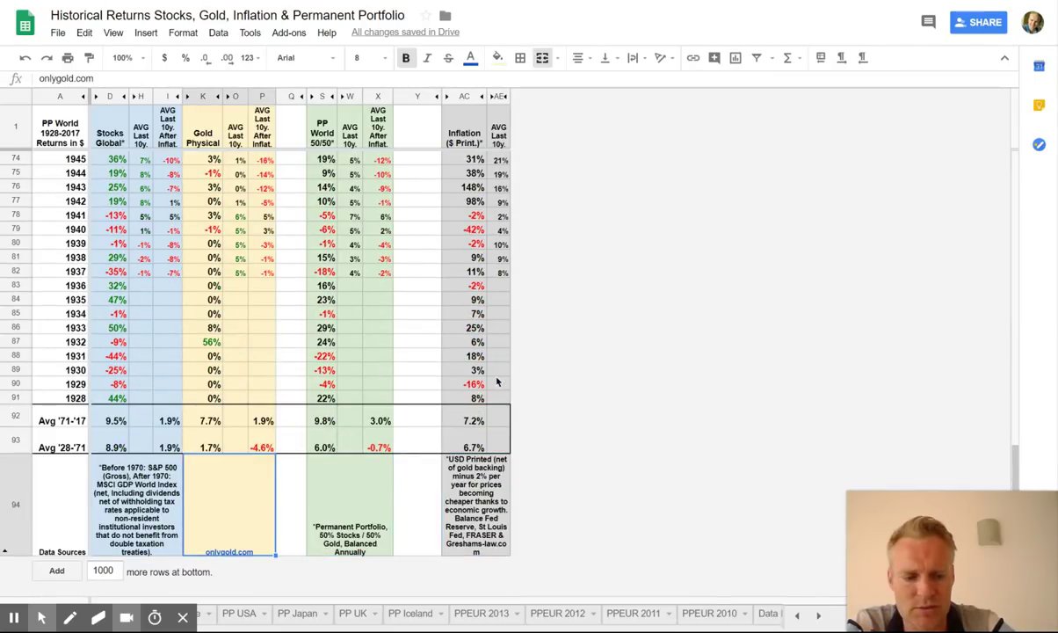
key("Up")
key("Right")
key("Right")
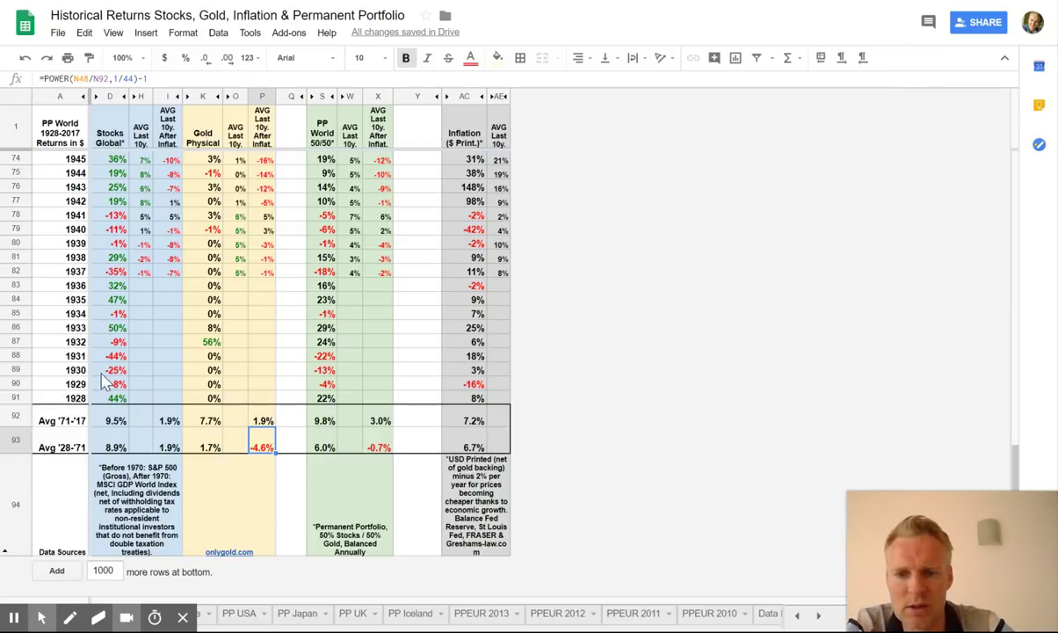
Check the 1932 physical gold return and gold's 10-year average after inflation for 1937
left_click(203, 341)
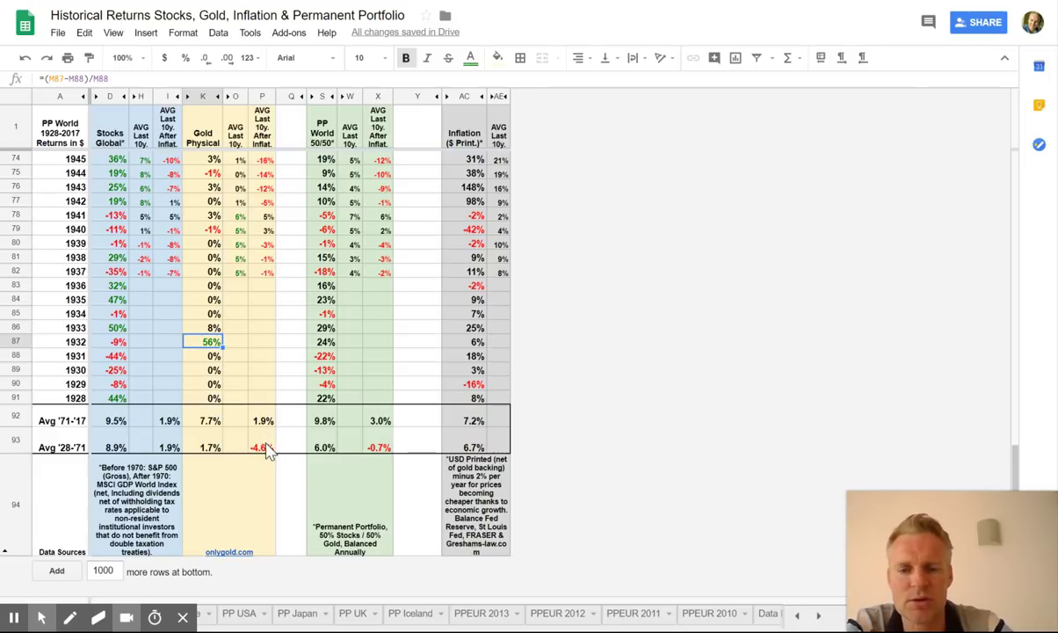
left_click(268, 274)
scroll(278, 339, "up", 3)
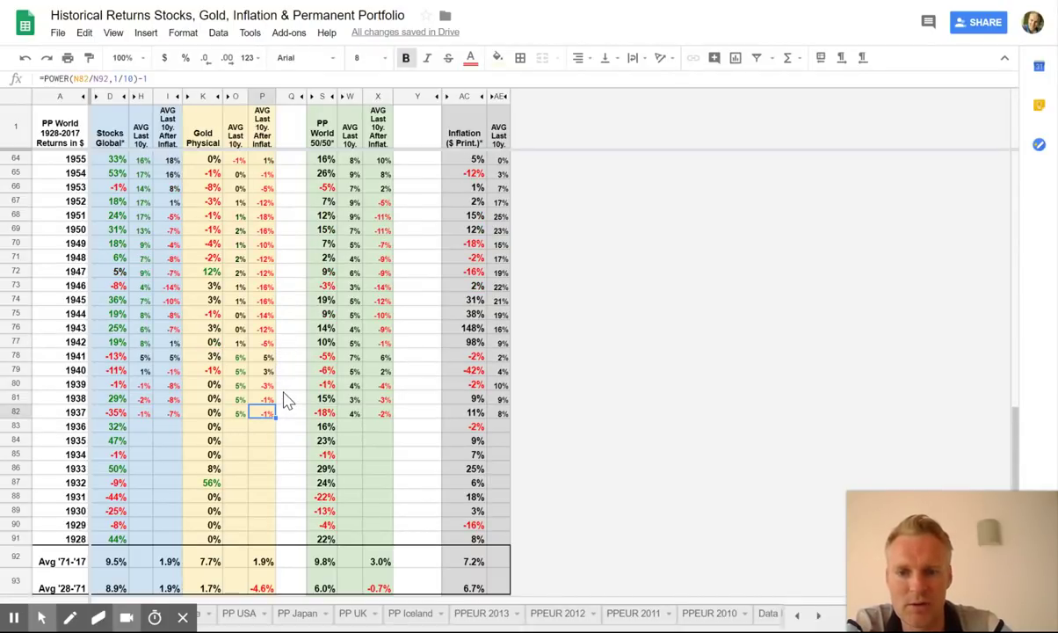
Read across the 1950 row from gold's after-inflation average to the 10-year average inflation, finishing on the 1951 figure
left_click(261, 230)
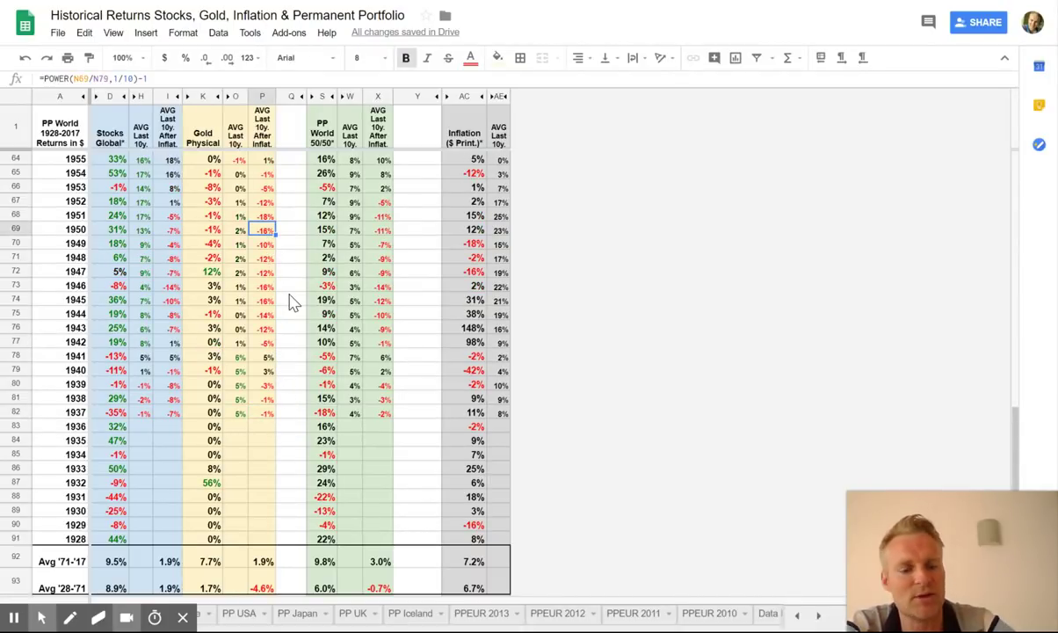
key("Right")
key("Right")
key("Right")
key("Right")
key("Right")
key("Right")
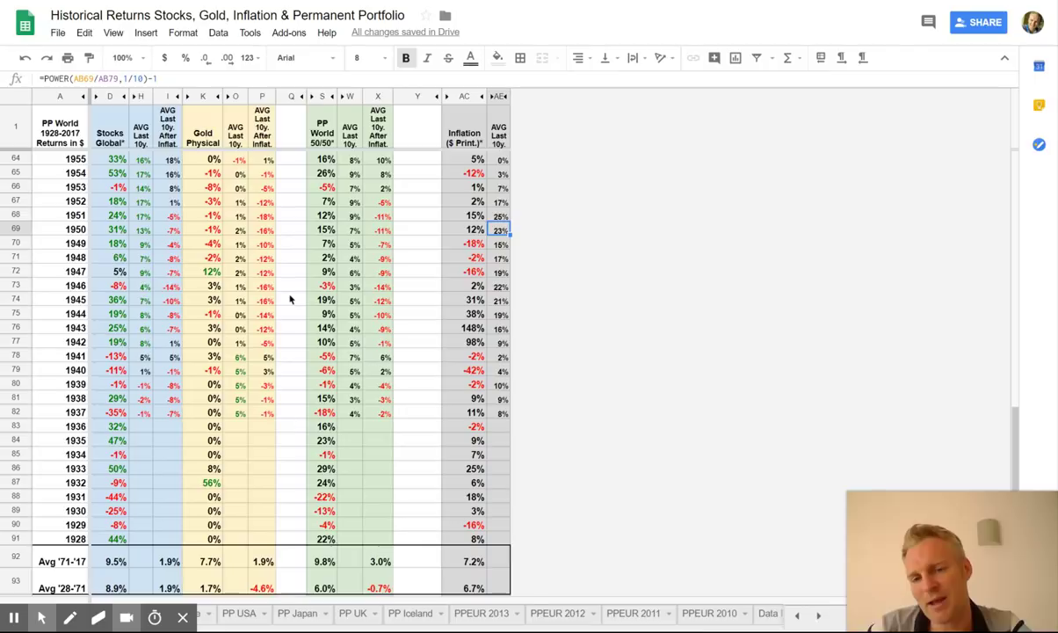
key("Up")
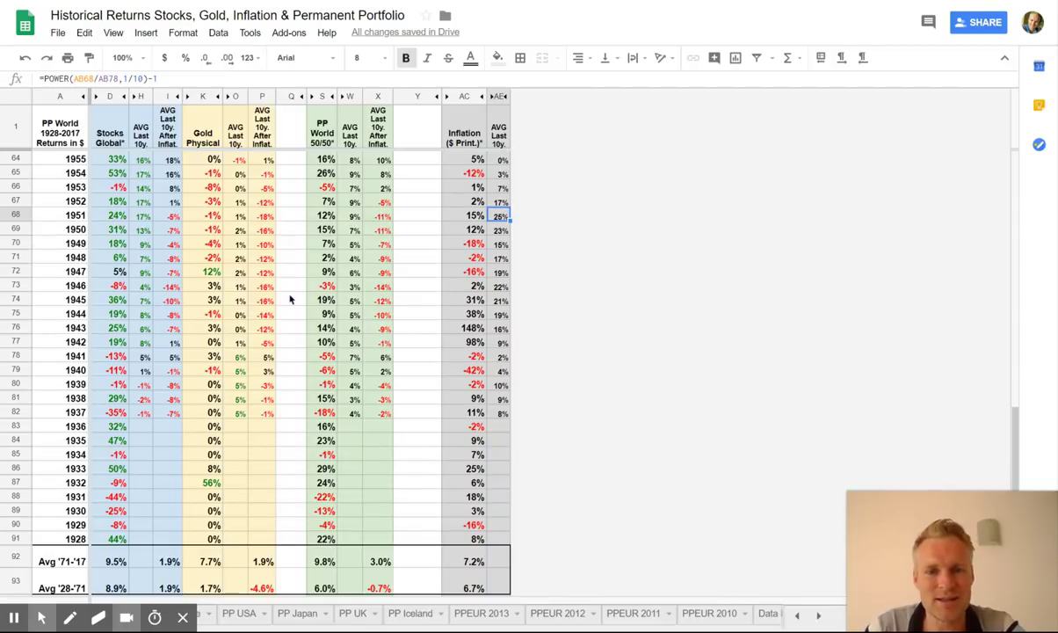
Go back through the yearly money-printing inflation figures from 1951 to 1943
key("Left")
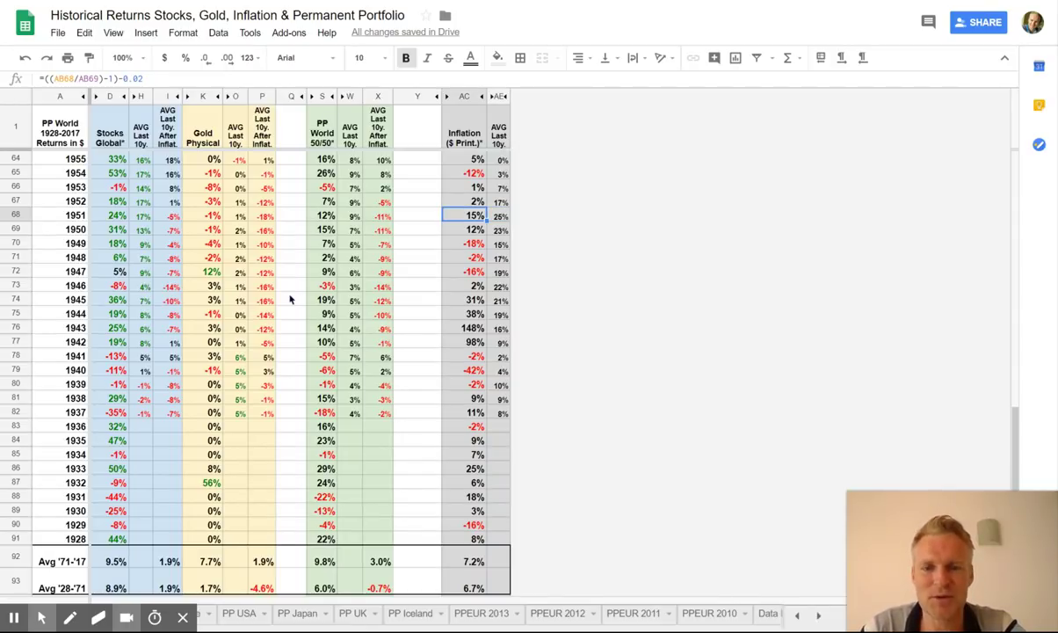
key("Down")
key("Down")
key("Down")
key("Down")
key("Down")
key("Down")
key("Down")
key("Down")
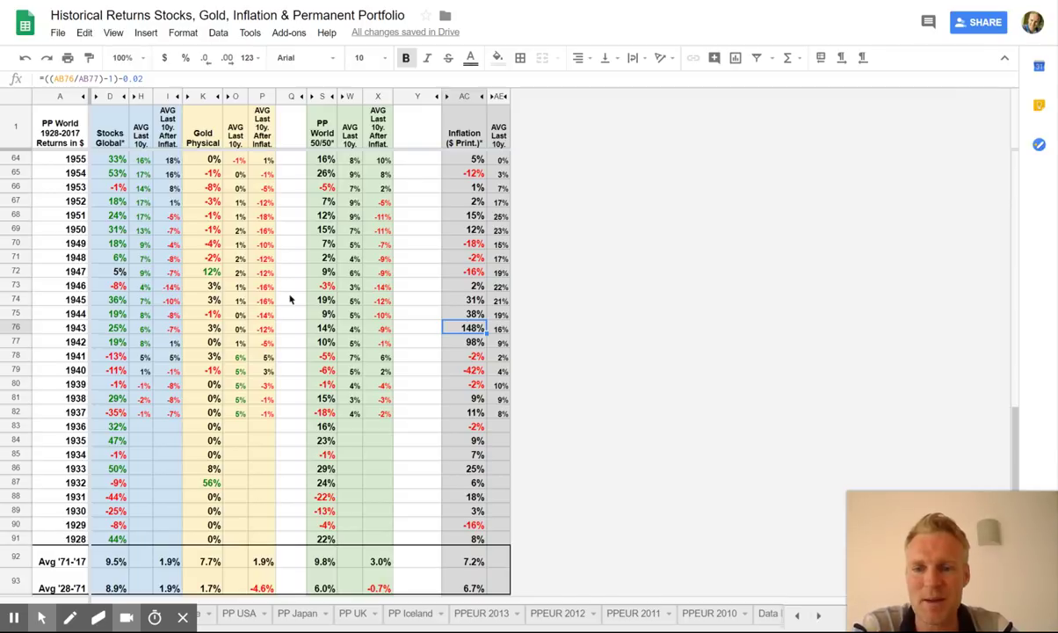
Compare the yearly inflation figures for 1942 and 1943, finishing on the 1945 figure
key("Down")
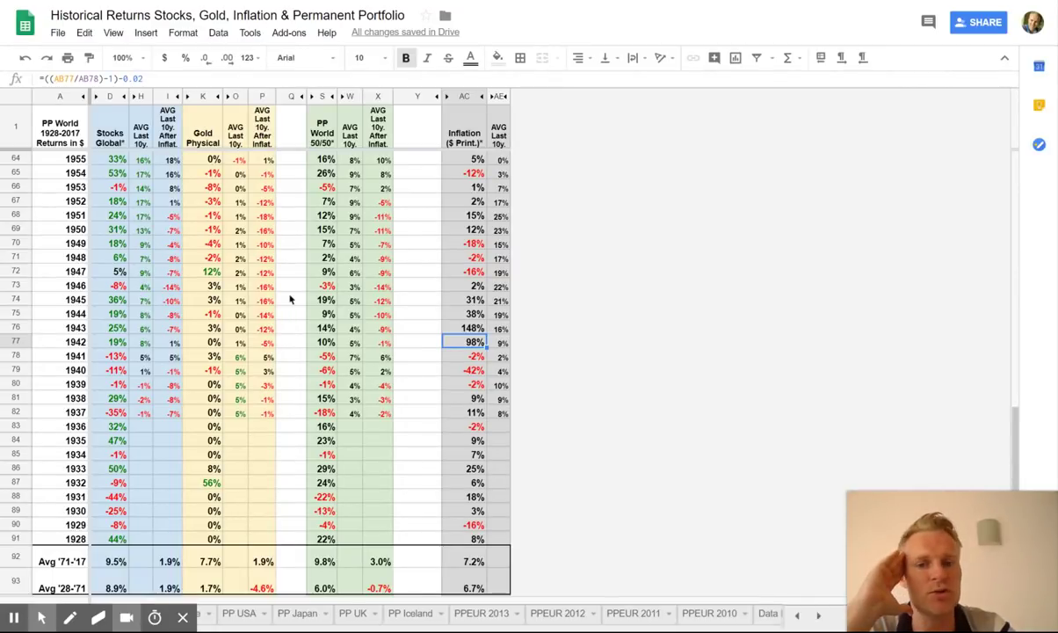
key("Up")
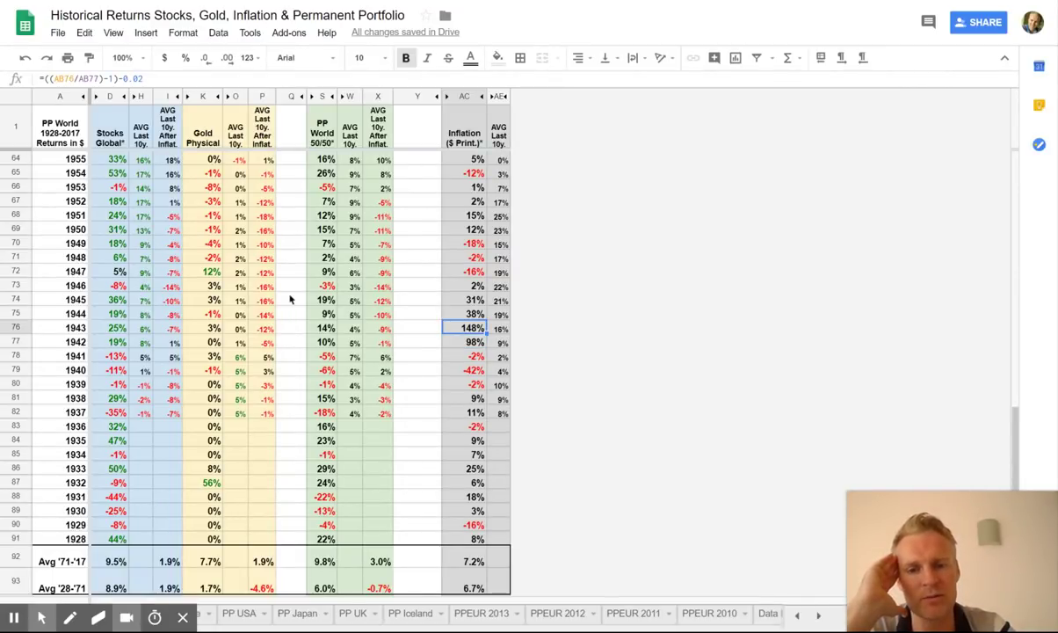
key("Down")
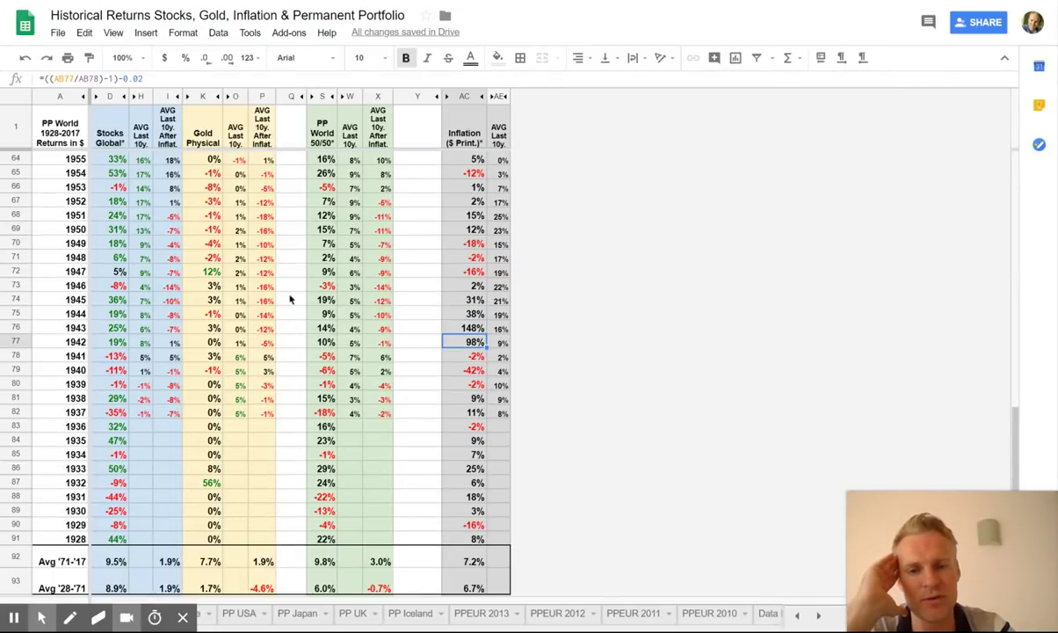
key("Up")
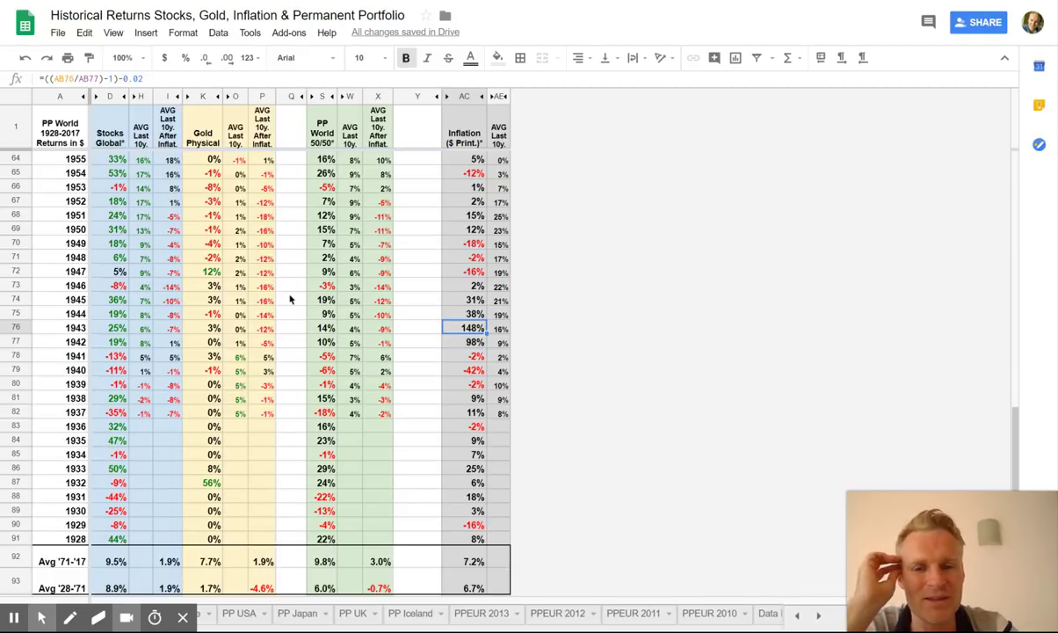
key("Up")
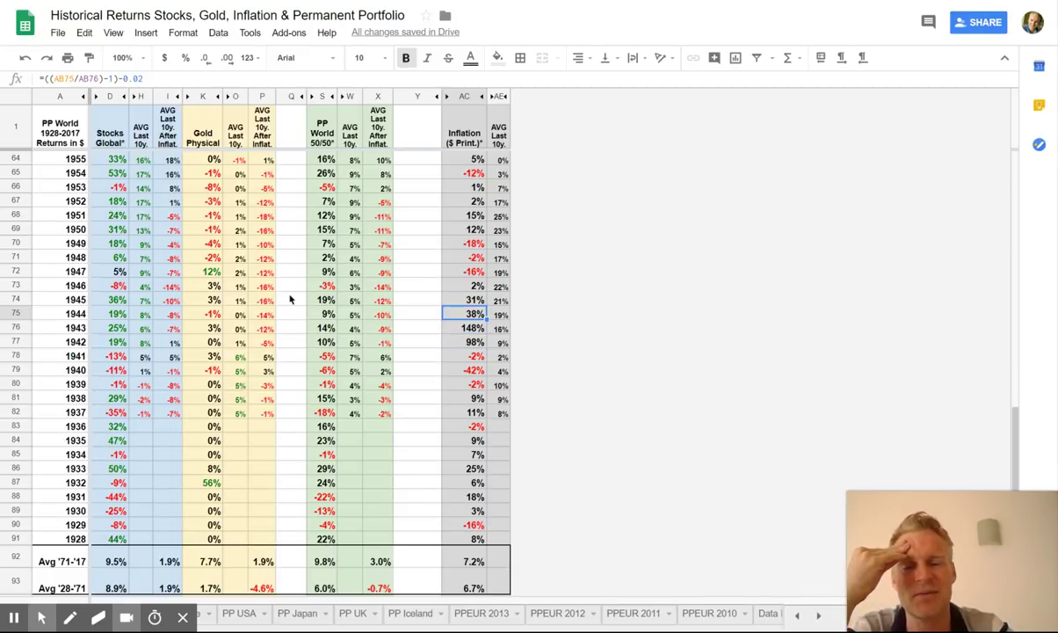
key("Up")
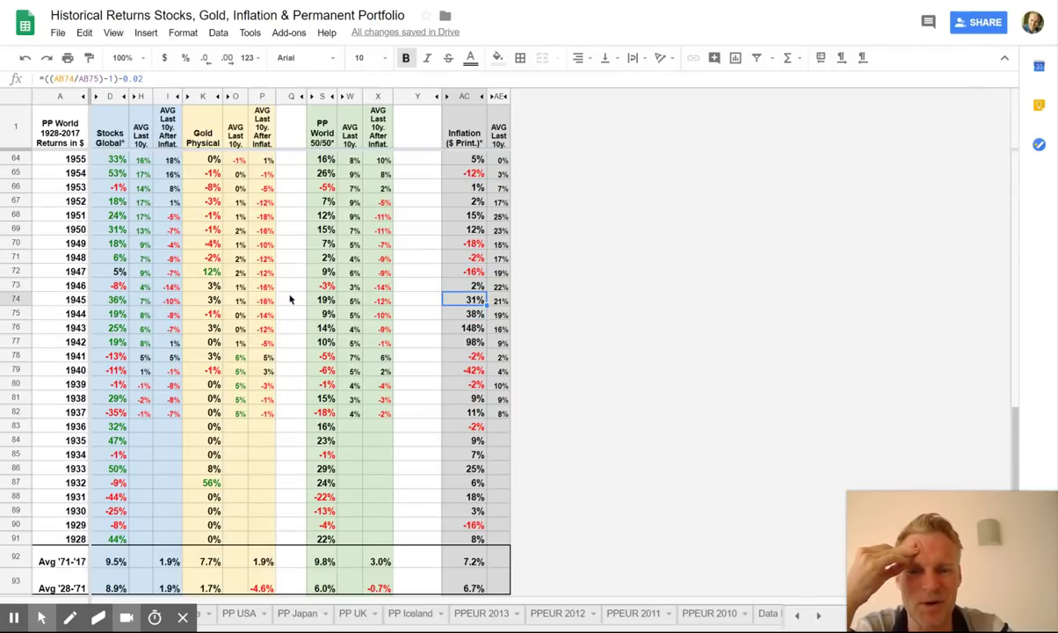
Go through the 10-year average inflation figures from 1945 back to 1941 and return to 1945
key("Right")
key("Down")
key("Down")
key("Down")
key("Down")
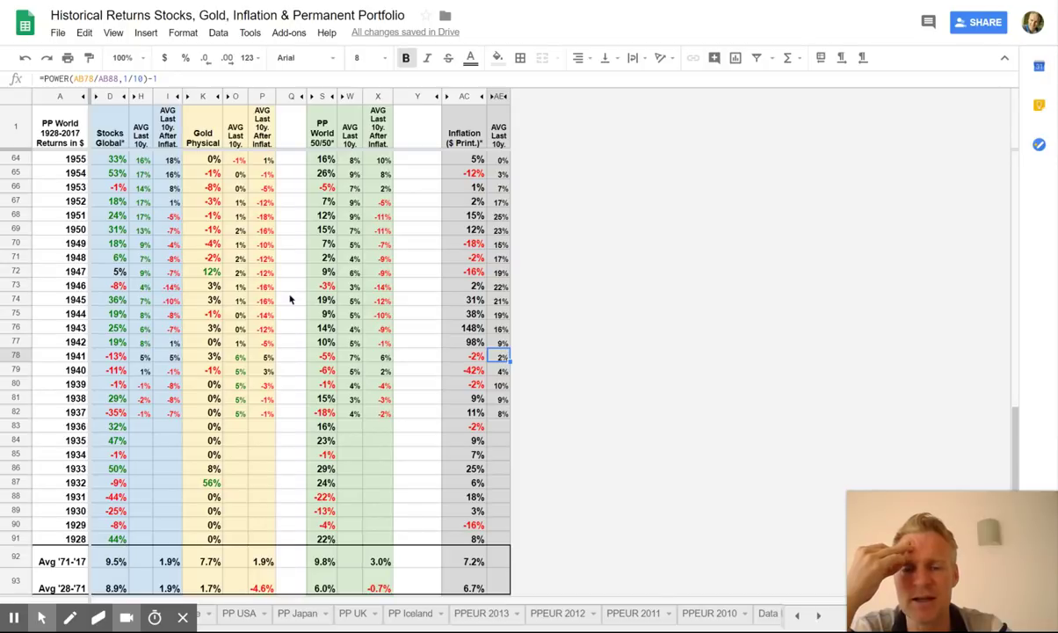
key("Up")
key("Up")
key("Up")
key("Up")
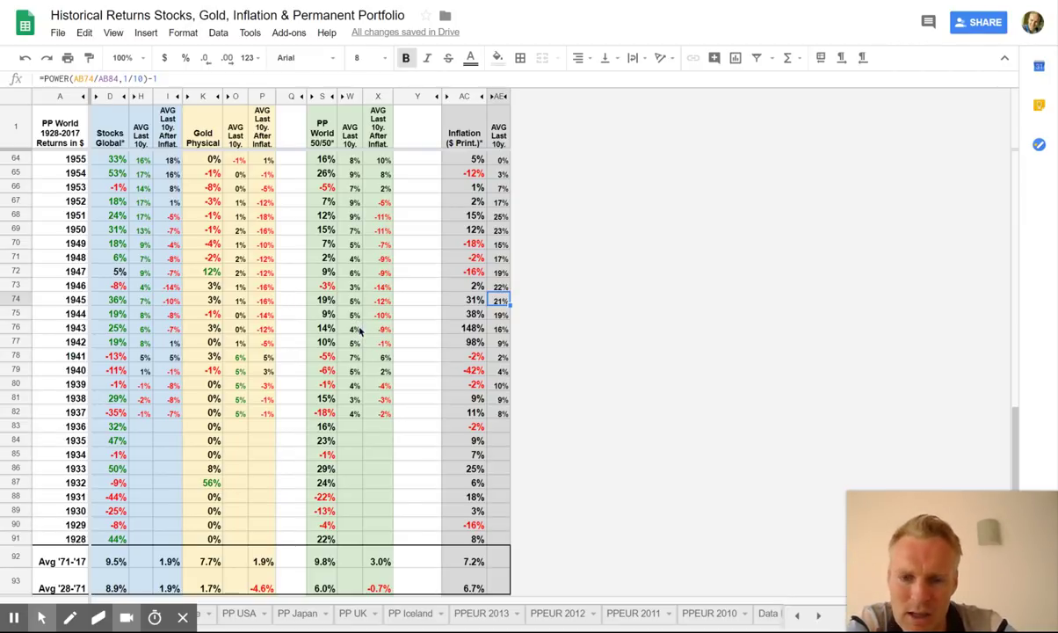
Read across the 1945 row from the 10-year average inflation through yearly inflation to gold's yearly return
key("Left")
key("Left")
key("Left")
key("Left")
key("Left")
key("Left")
key("Left")
key("Left")
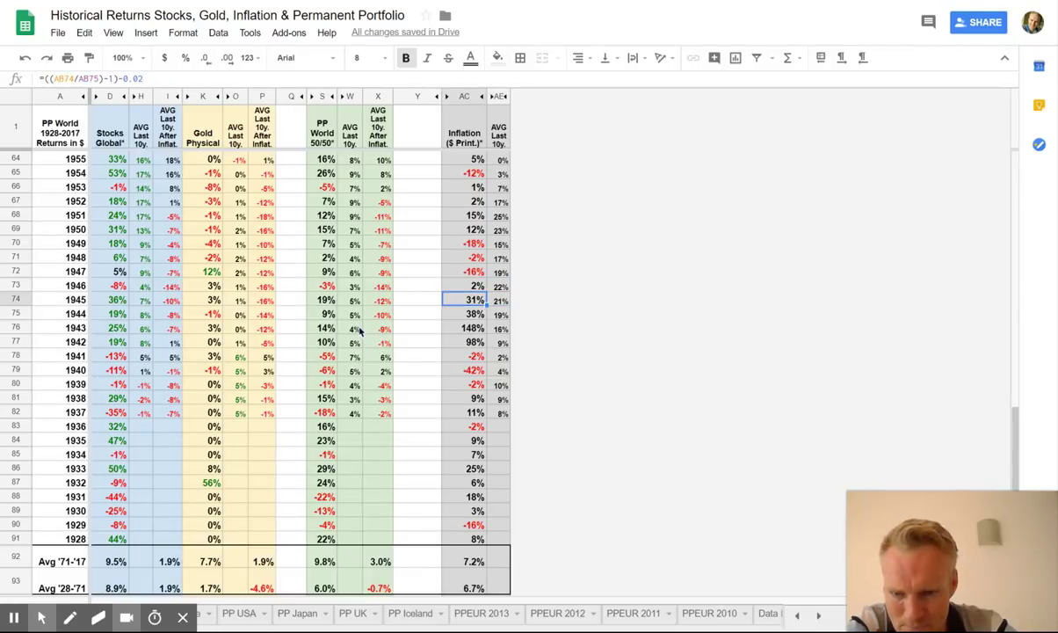
key("Left")
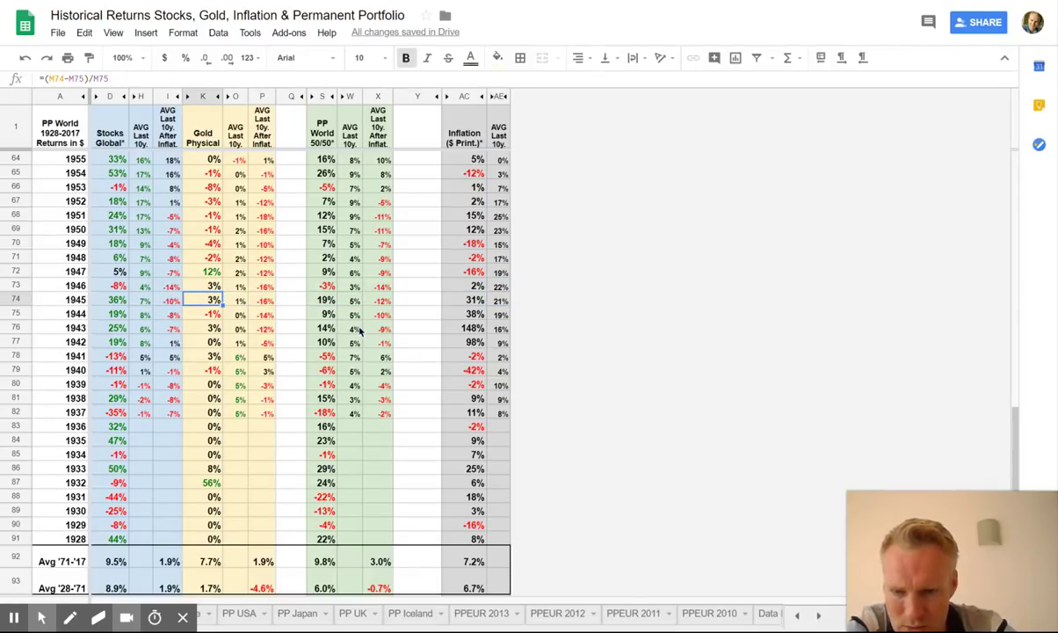
Check gold's yearly returns from 1945 back to 1942 and return to 1945
key("Down")
key("Down")
key("Down")
key("Down")
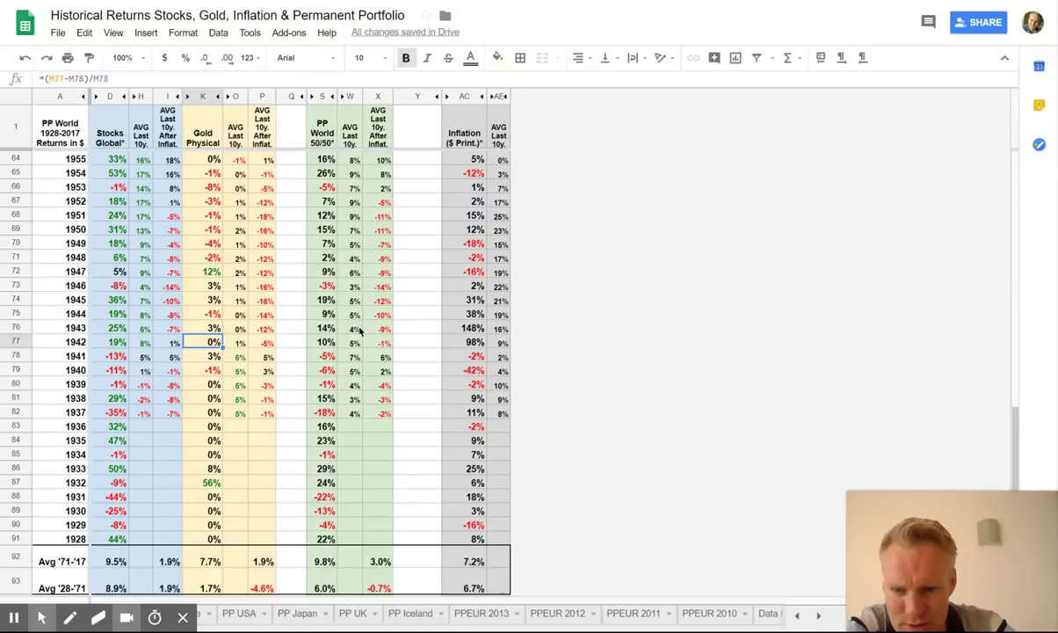
key("Up")
key("Up")
key("Up")
key("Up")
key("Down")
Compare the gold and 50/50 portfolio figures along the 1945 row, finishing on gold's 10-year average after inflation
key("Right")
key("Right")
key("Right")
key("Right")
key("Right")
key("Right")
key("Right")
key("Left")
key("Left")
key("Right")
key("Left")
key("Left")
key("Left")
key("Left")
key("Left")
key("Left")
key("Left")
key("Right")
key("Right")
key("Up")
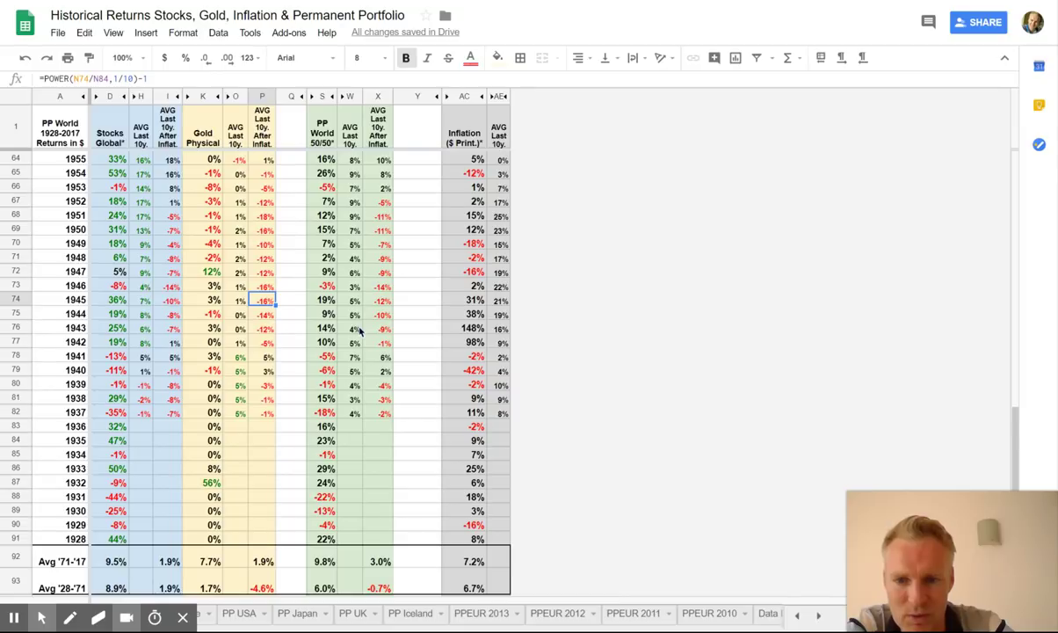
Follow gold's 10-year averages after inflation from 1945 to 1951, checking the yearly gold return for 1950 on the way
key("Up")
key("Up")
key("Up")
key("Up")
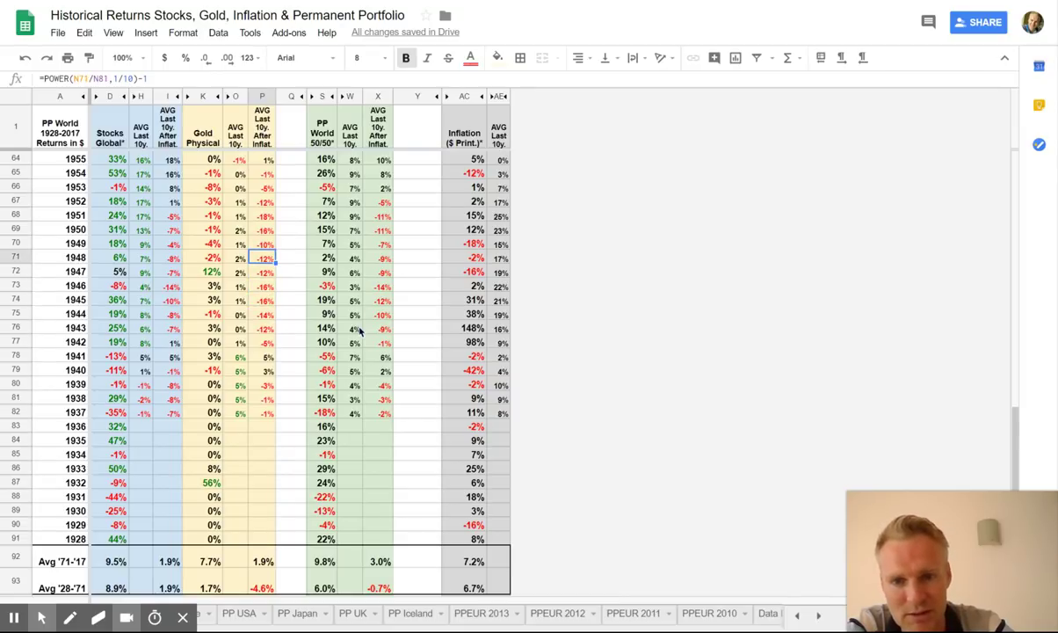
key("Left")
key("Left")
key("Up")
key("Up")
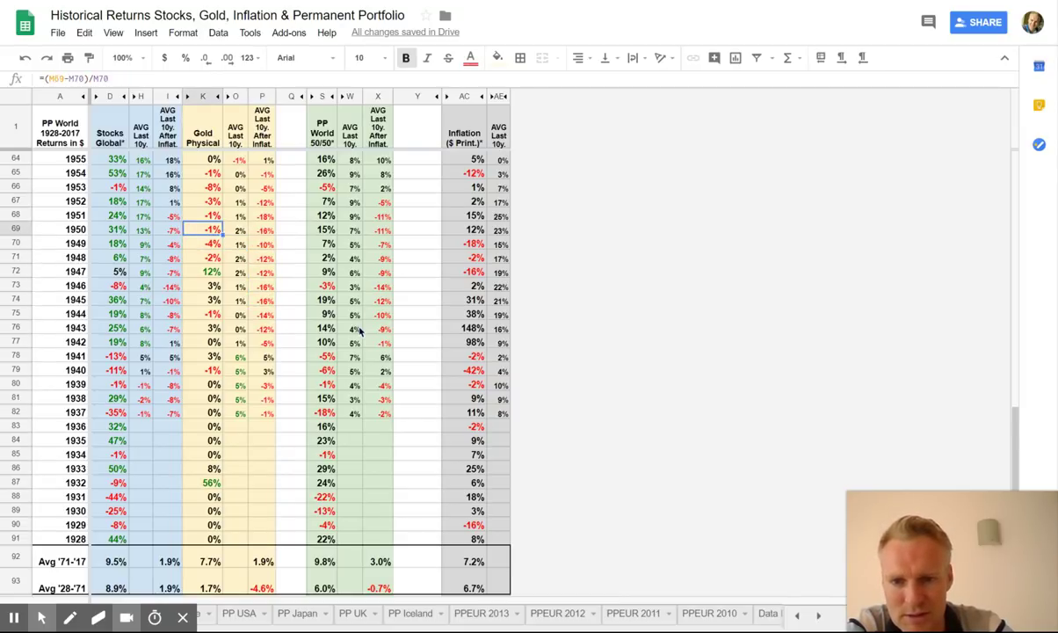
key("Right")
key("Right")
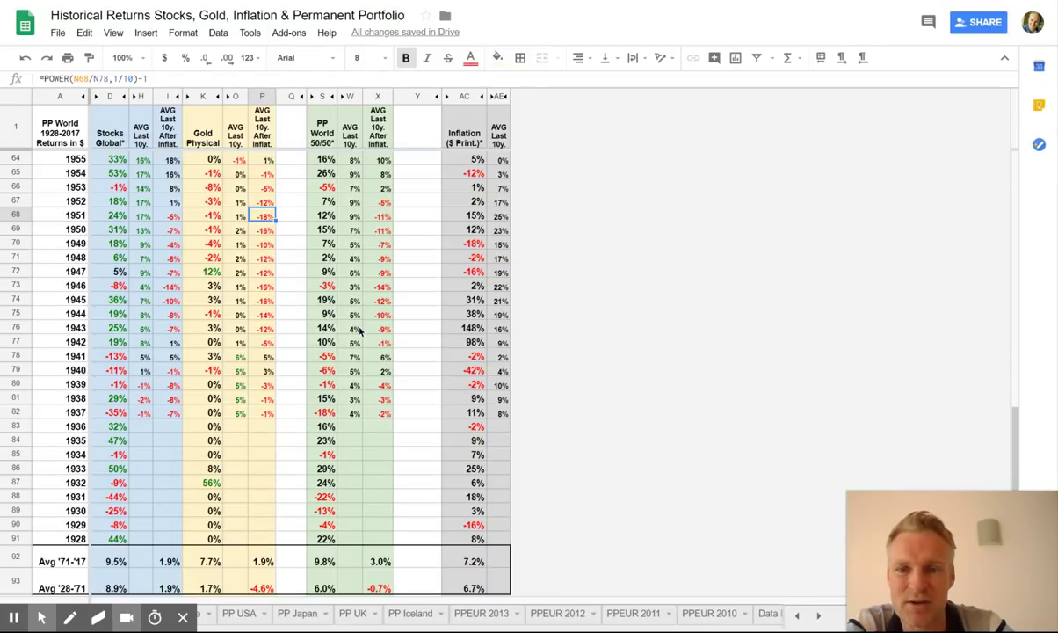
Compare the 1951 gold figures, and go through gold's 10-year averages after inflation up to 1958
key("Left")
key("Left")
key("Left")
key("Right")
key("Right")
key("Right")
key("Up")
key("Up")
key("Up")
key("Up")
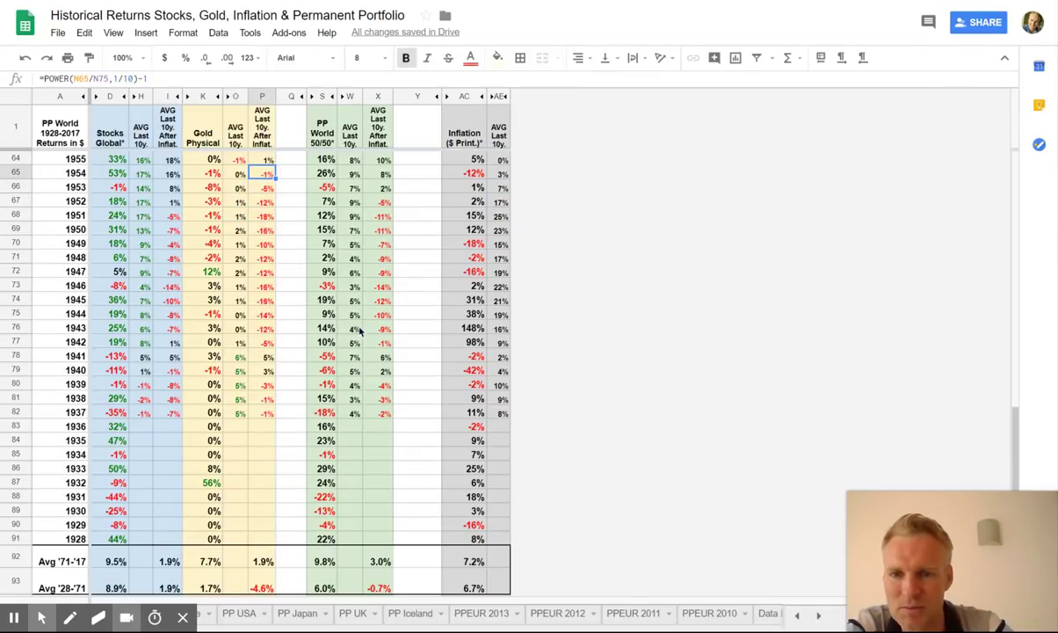
key("Up")
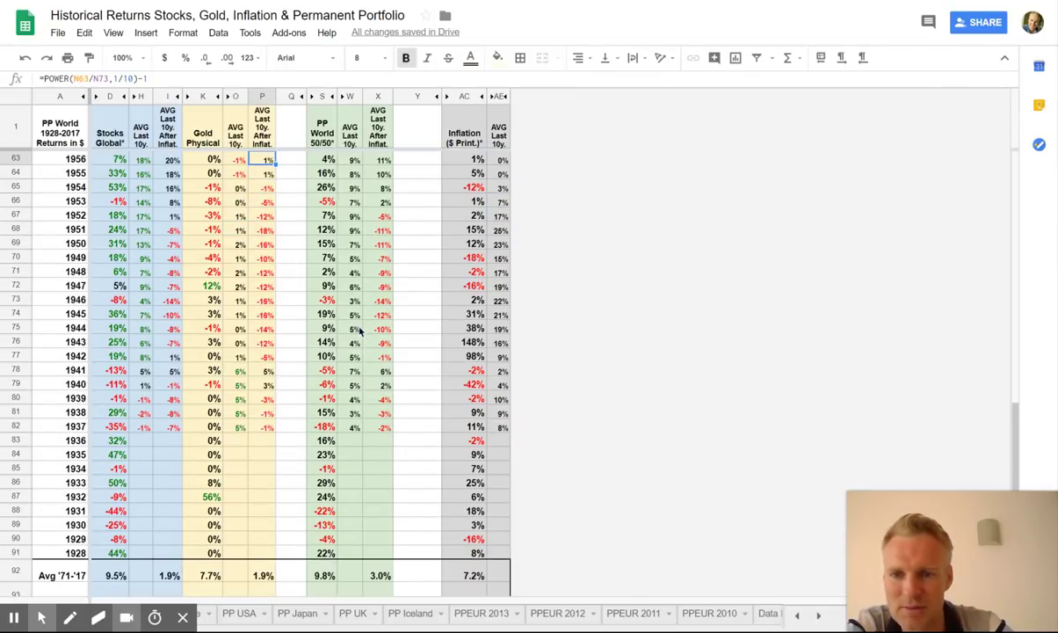
key("Up")
key("Up")
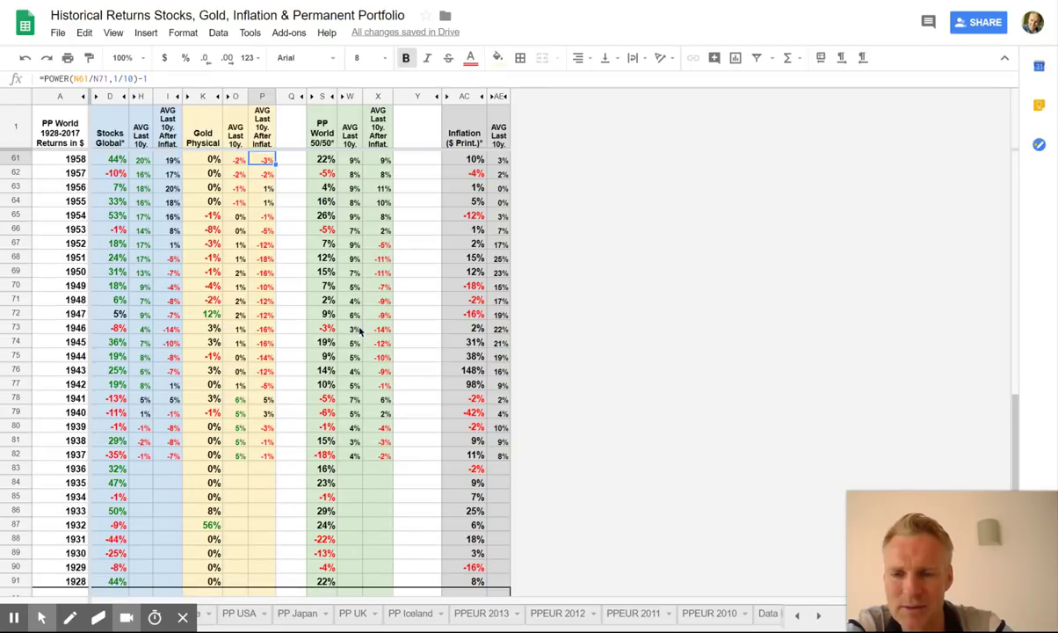
Check the 10-year average for global stocks in 1956, and go back through their yearly returns to the early 1940s
key("Down")
key("Left")
key("Left")
key("Left")
key("Left")
key("Down")
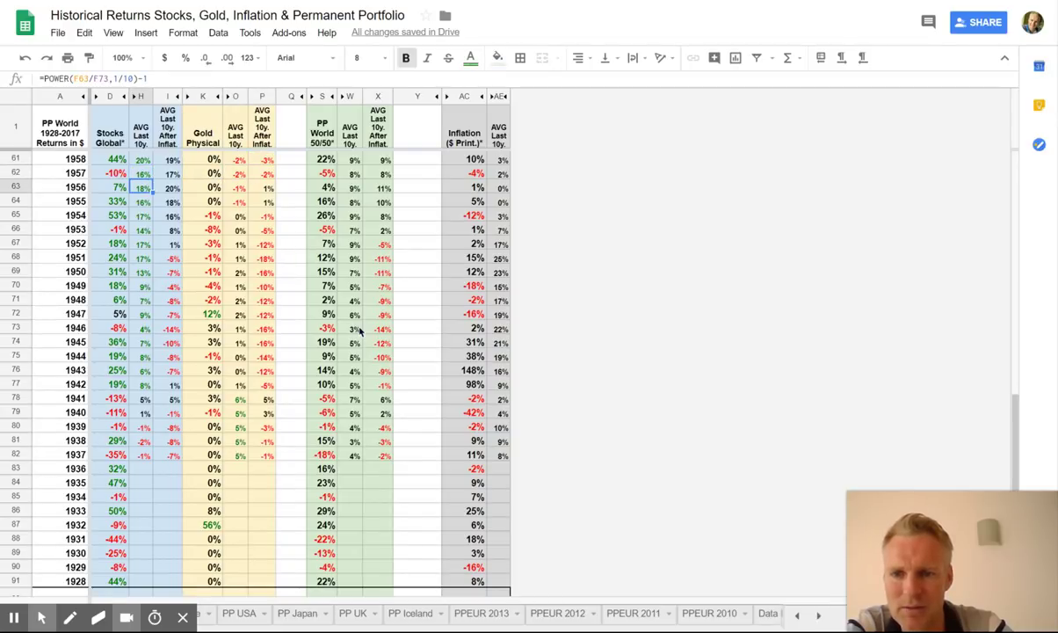
key("Left")
key("Down")
key("Down")
key("Down")
key("Down")
key("Down")
key("Down")
key("Down")
key("Down")
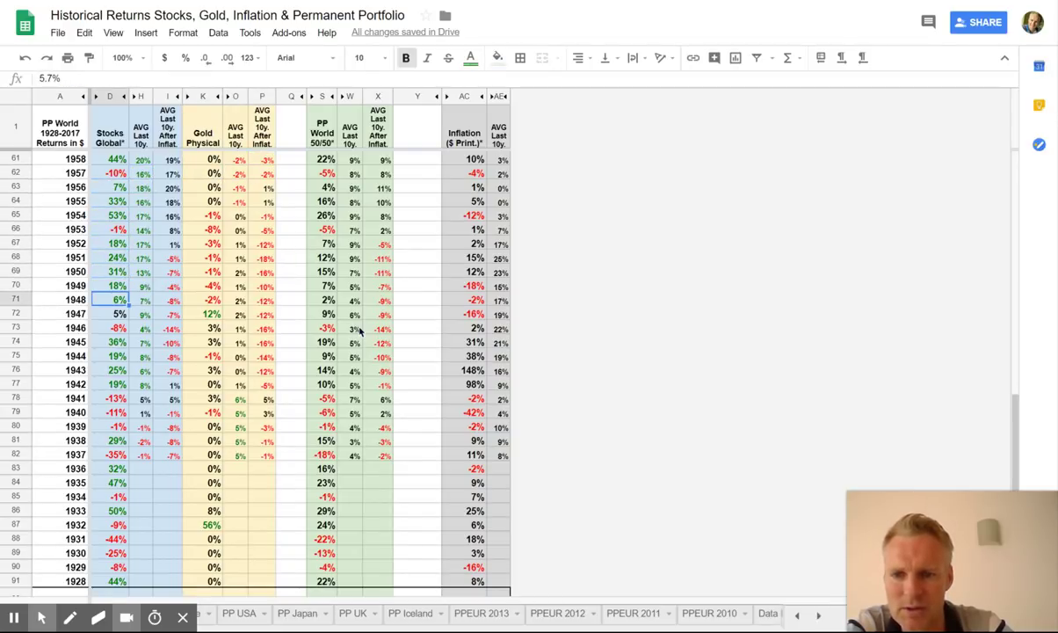
key("Down")
key("Down")
key("Down")
key("Down")
key("Down")
Go through the yearly global stock returns from the early 1940s forward to 1952
key("Up")
key("Up")
key("Up")
key("Up")
key("Up")
key("Up")
key("Up")
key("Up")
key("Up")
key("Up")
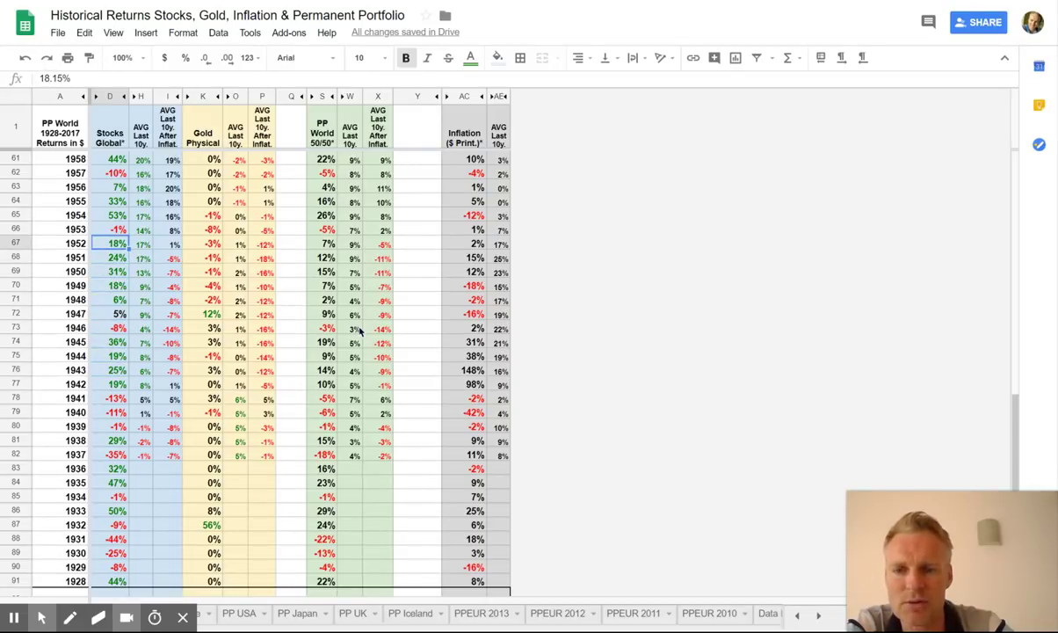
Go back through gold's yearly returns from 1952 to 1945 for comparison with stocks
key("Right")
key("Right")
key("Right")
key("Down")
key("Down")
key("Down")
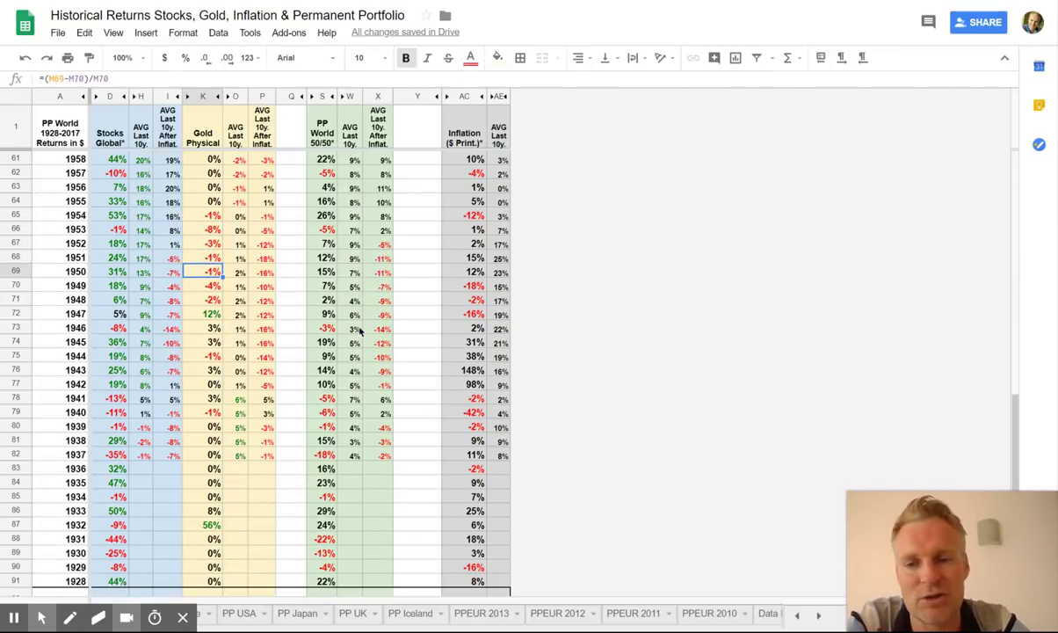
key("Down")
key("Down")
key("Down")
key("Down")
key("Down")
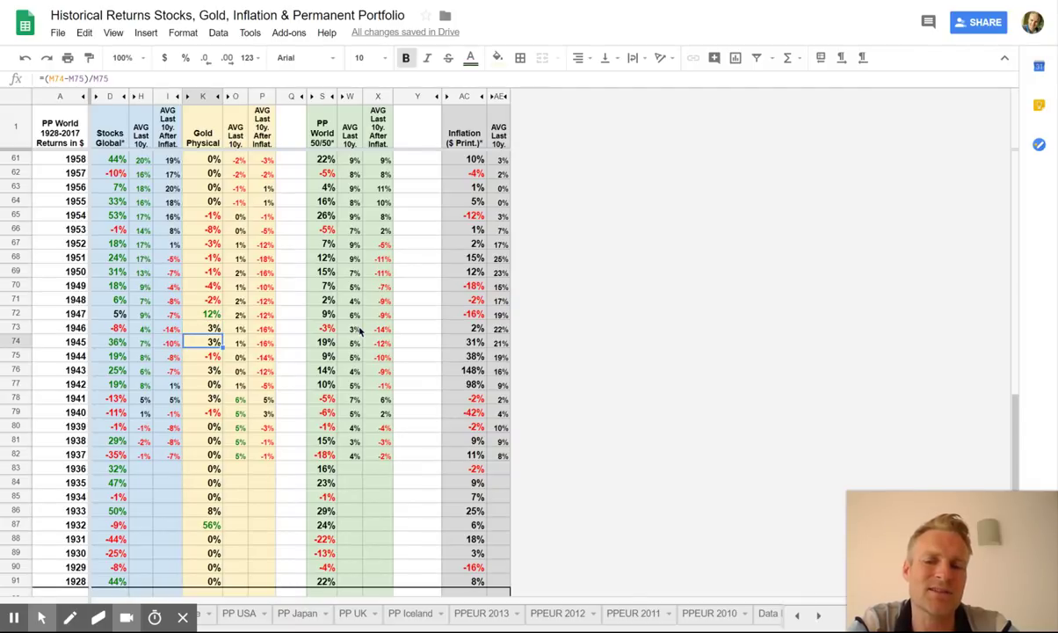
Trace gold's yearly returns from 1945 back to the early 1930s, comparing the 1932 and 1933 figures
key("Down")
key("Down")
key("Down")
key("Down")
key("Down")
key("Down")
key("Down")
key("Down")
key("Down")
key("Down")
key("Down")
key("Down")
key("Down")
key("Down")
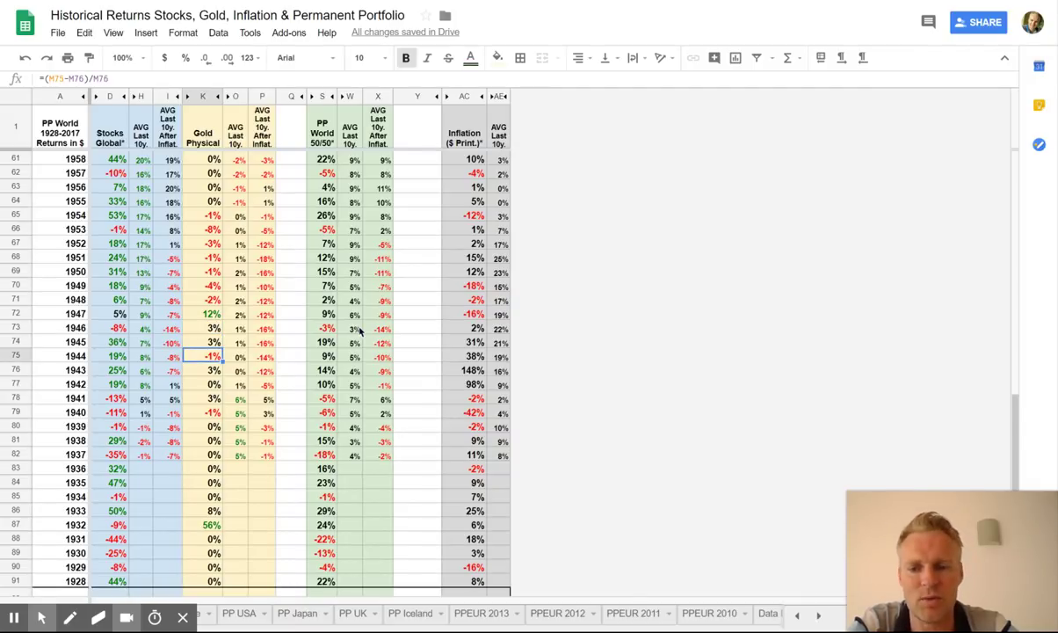
key("Up")
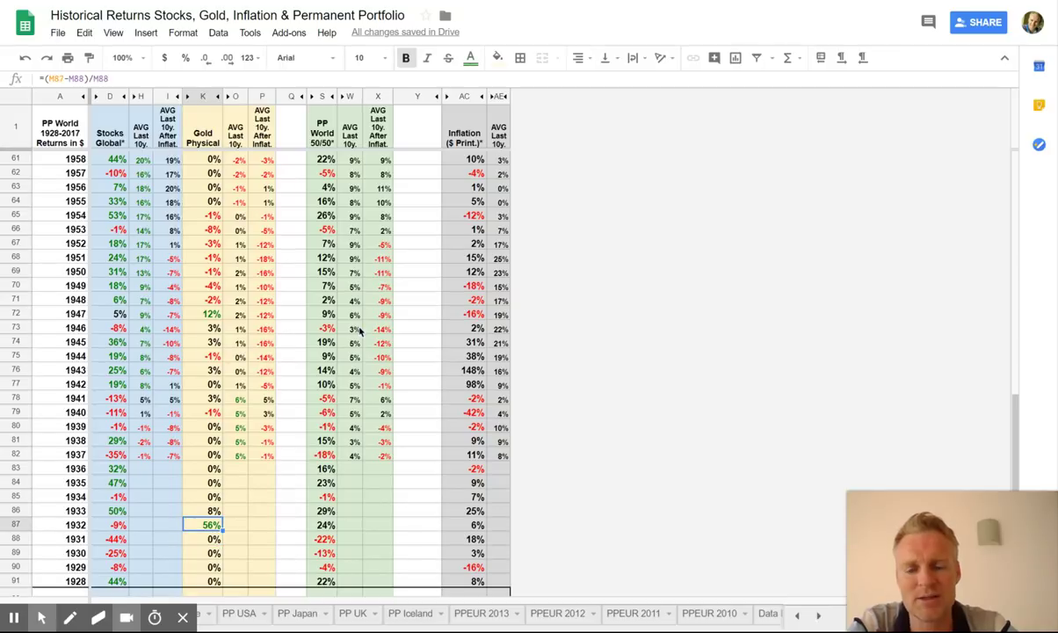
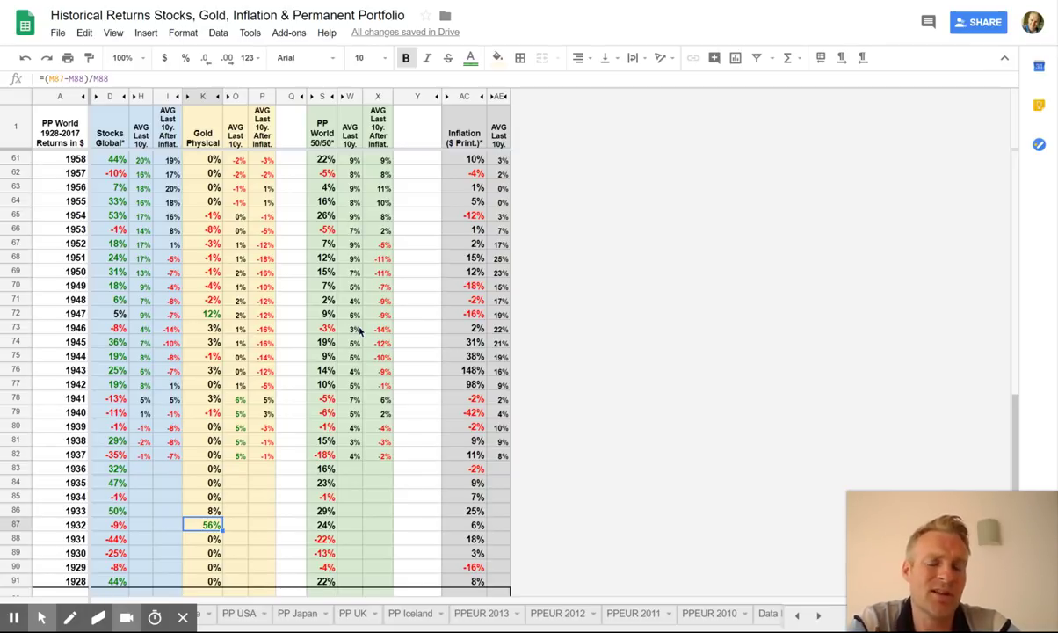
key("Up")
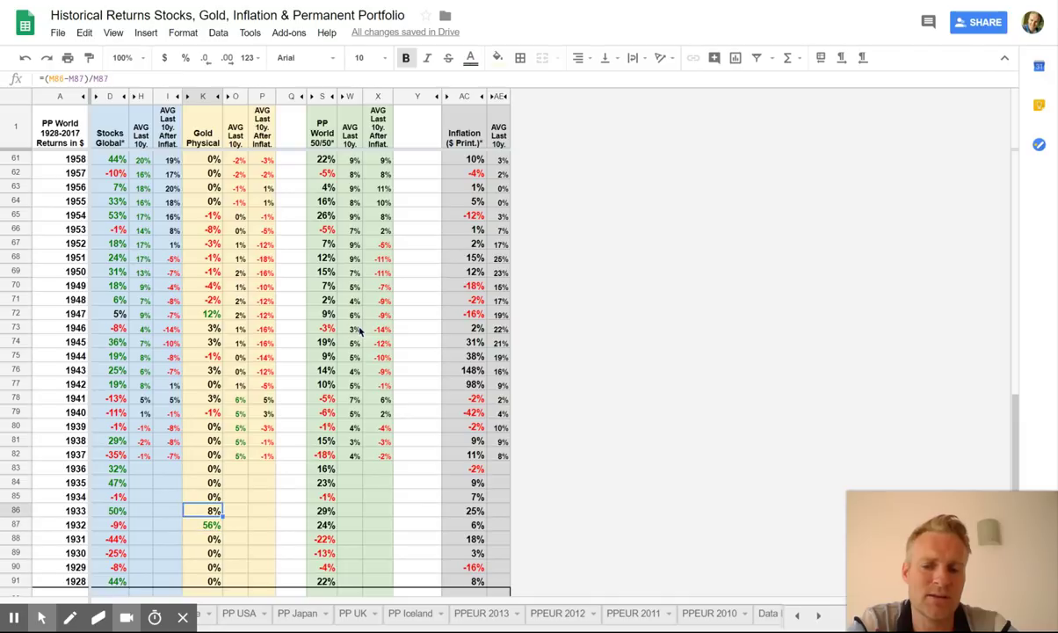
key("Down")
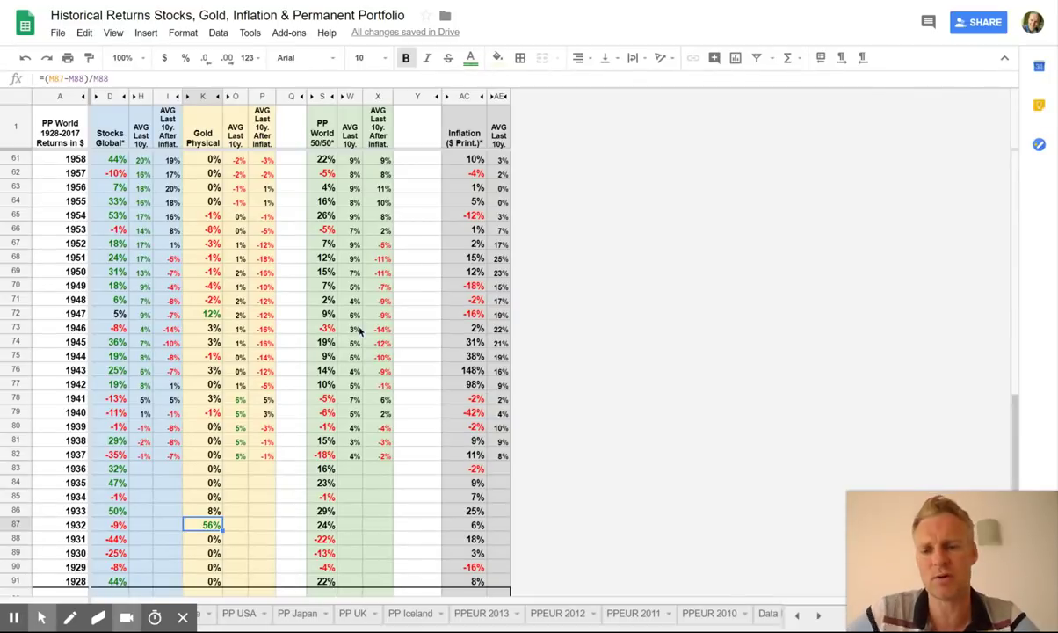
Go forward through gold's yearly returns from 1932 to the 1947 figure
key("Up")
key("Up")
key("Up")
key("Up")
key("Up")
key("Up")
key("Up")
key("Up")
key("Up")
key("Up")
key("Up")
key("Up")
key("Up")
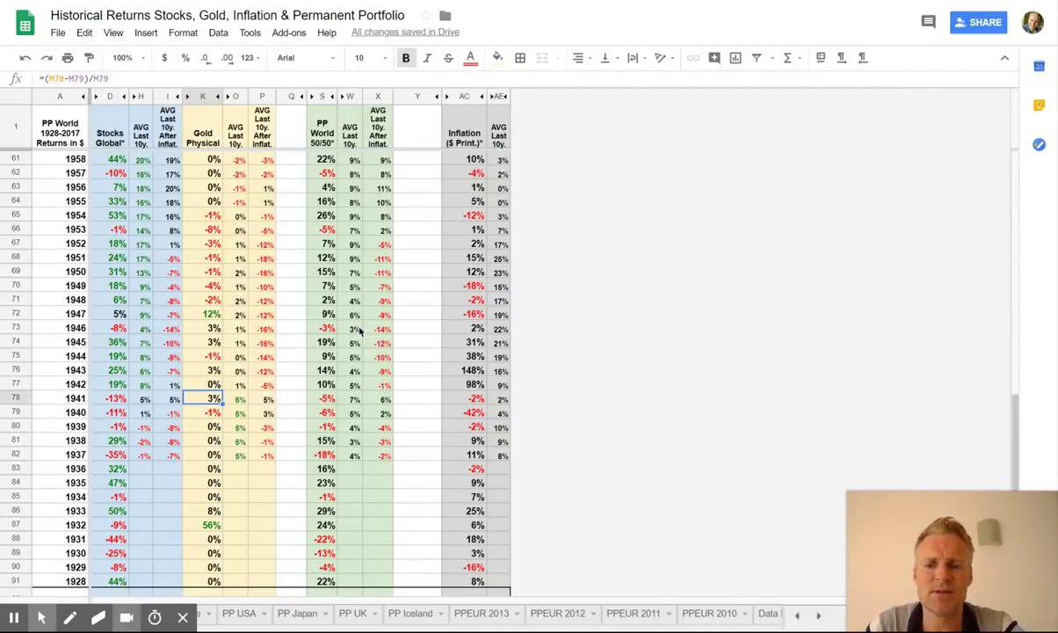
key("Up")
key("Up")
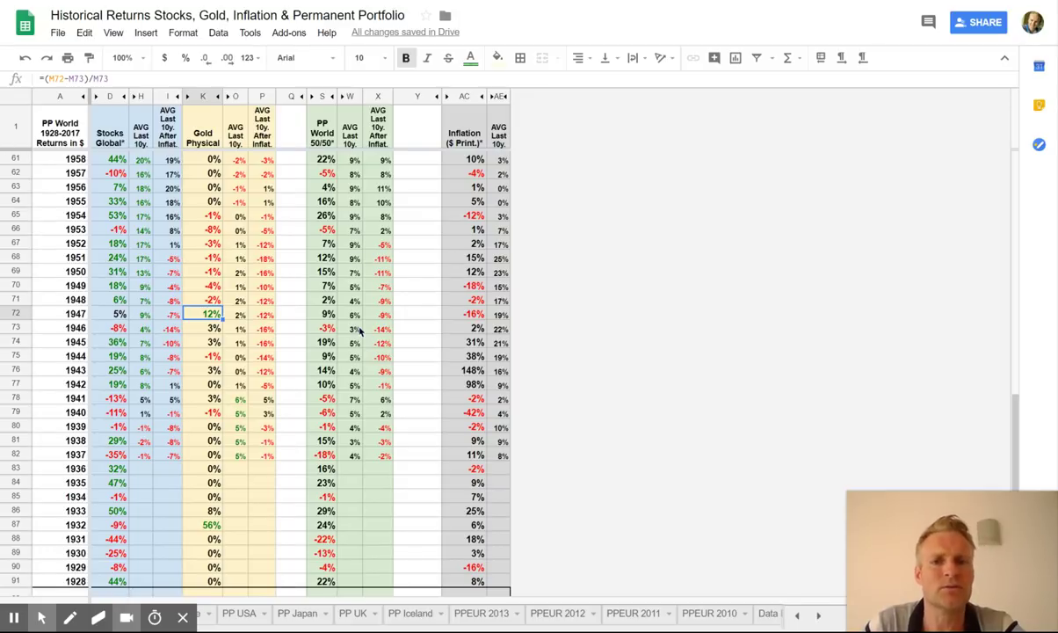
Go forward through gold's yearly returns from 1947 to 1987
key("Up")
key("Up")
key("Up")
key("Up")
key("Up")
key("Up")
key("Up")
key("Up")
key("Up")
key("Up")
key("Up")
key("Up")
key("Up")
key("Up")
key("Up")
key("Up")
key("Up")
key("Up")
key("Up")
key("Up")
key("Up")
key("Up")
key("Up")
key("Up")
key("Up")
key("Up")
key("Up")
key("Up")
key("Up")
key("Up")
key("Up")
key("Up")
key("Up")
key("Up")
key("Up")
key("Up")
Go back through gold's yearly returns to 1971, and review the 1970s figures forward to 1978
key("Down")
key("Down")
key("Down")
key("Down")
key("Down")
key("Down")
key("Down")
key("Down")
key("Down")
key("Down")
key("Down")
key("Down")
key("Down")
key("Down")
key("Down")
key("Down")
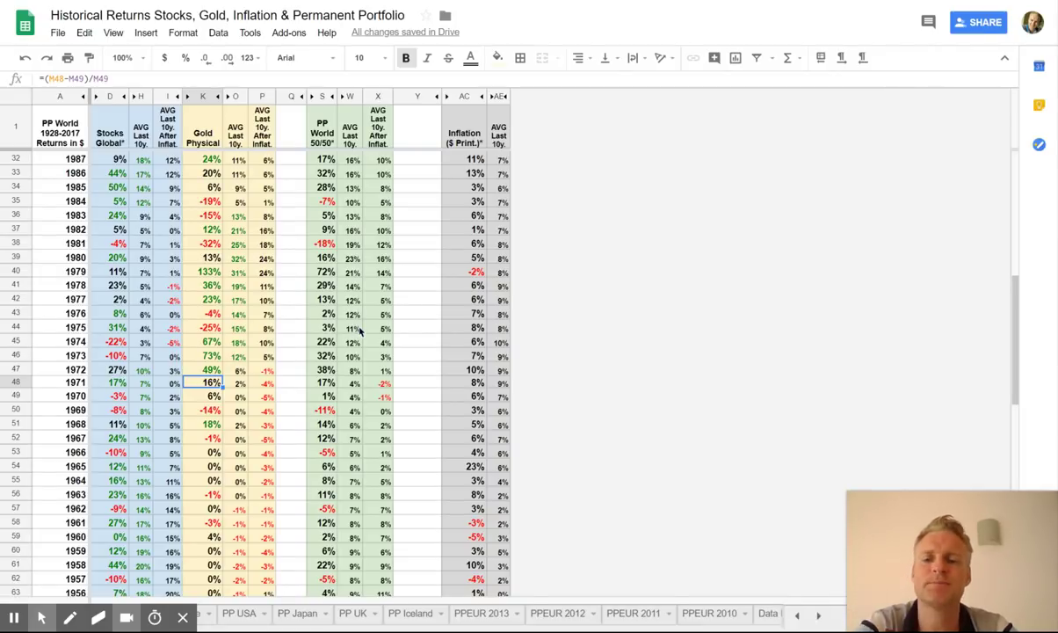
key("Up")
key("Up")
key("Up")
key("Up")
key("Up")
key("Up")
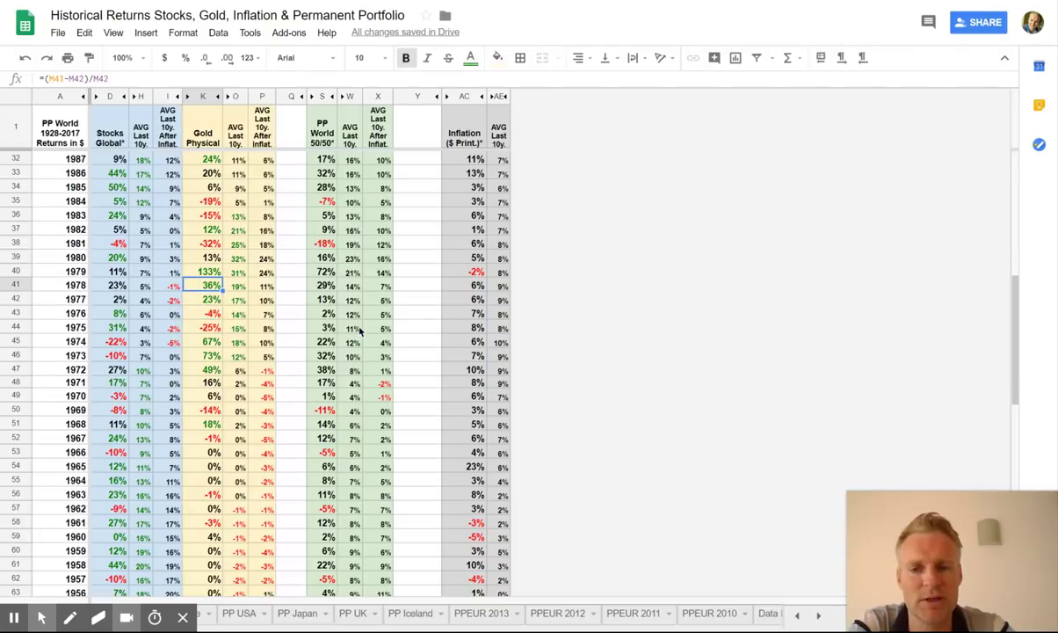
Trace gold's yearly returns from 1978 back to 1928 and select gold's '71-'17 average beneath them
key("Down")
key("Down")
key("Down")
key("Down")
key("Down")
key("Down")
key("Down")
key("Down")
key("Down")
key("Down")
key("Down")
key("Down")
key("Down")
key("Down")
key("Down")
key("Down")
key("Down")
key("Down")
key("Down")
key("Down")
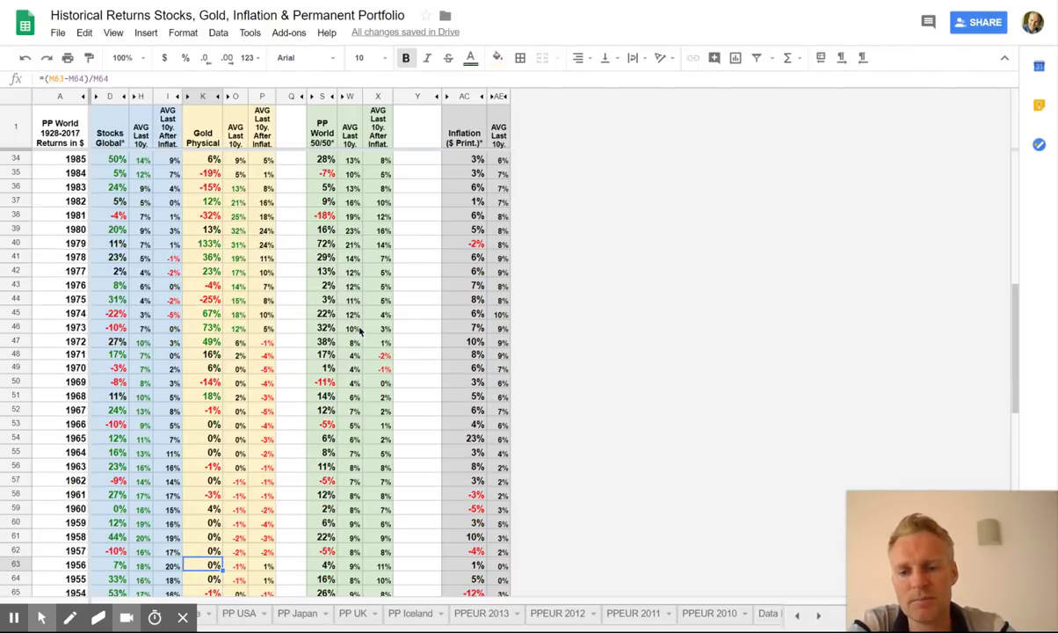
key("Down")
key("Down")
key("Down")
key("Down")
key("Down")
key("Down")
key("Down")
key("Down")
key("Down")
key("Down")
key("Down")
key("Down")
key("Down")
key("Down")
key("Down")
key("Down")
key("Down")
key("Down")
key("Down")
key("Down")
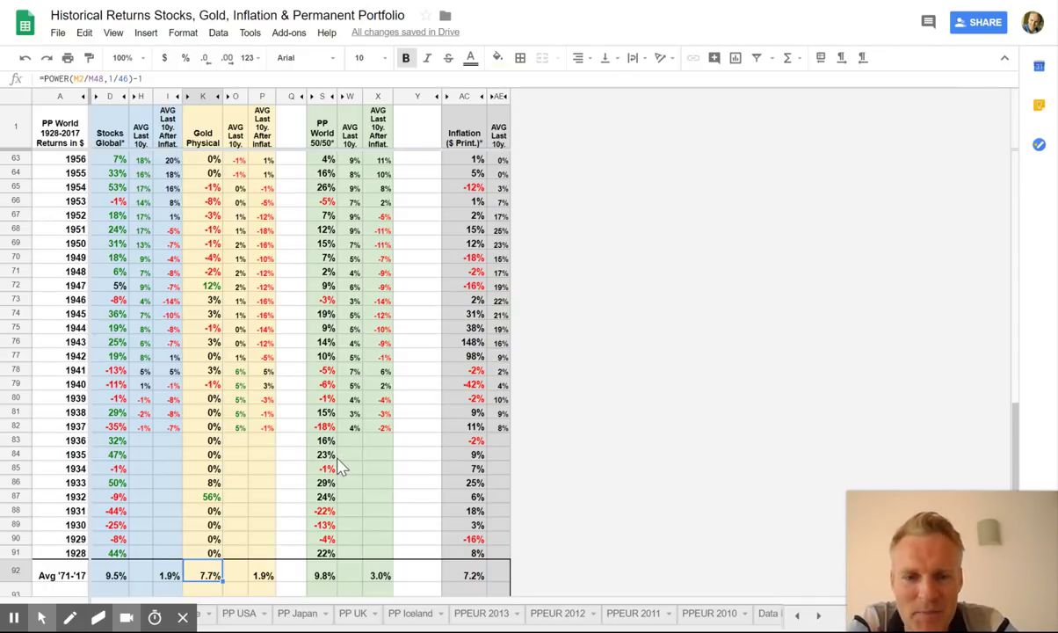
Examine the 10-year average inflation figures for 2017 back to 2013, comparing the 2013 and 2014 values
scroll(502, 435, "up", 15)
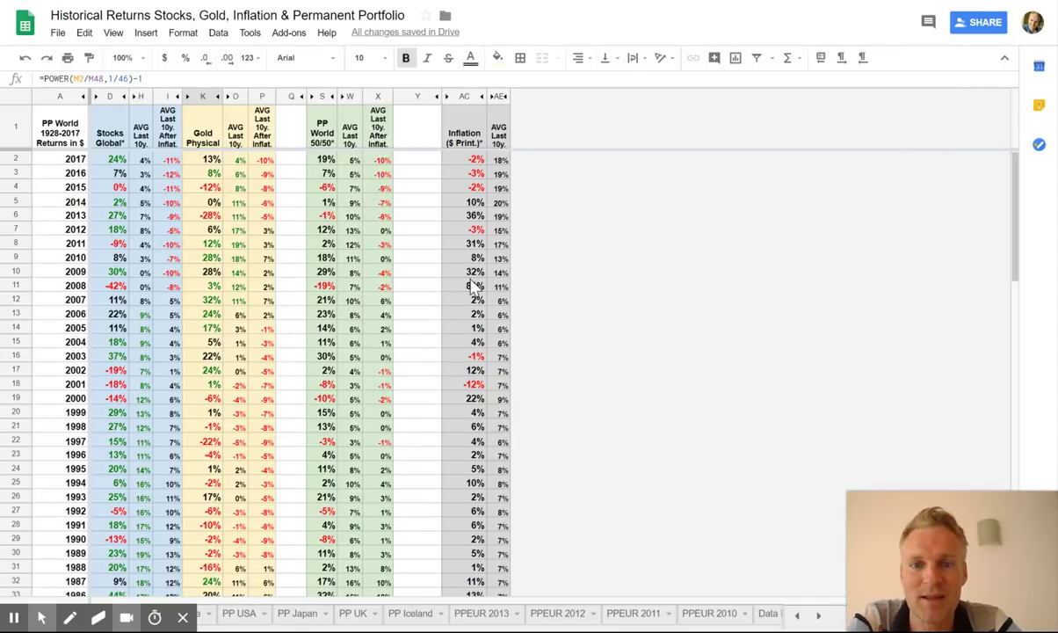
left_click(500, 160)
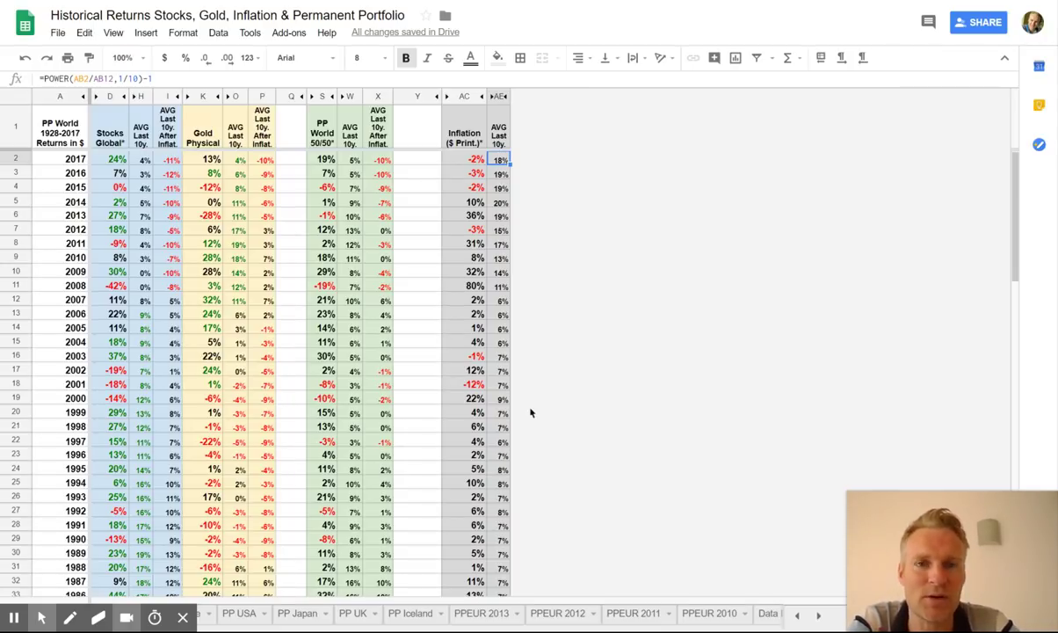
key("Down")
key("Down")
key("Down")
key("Down")
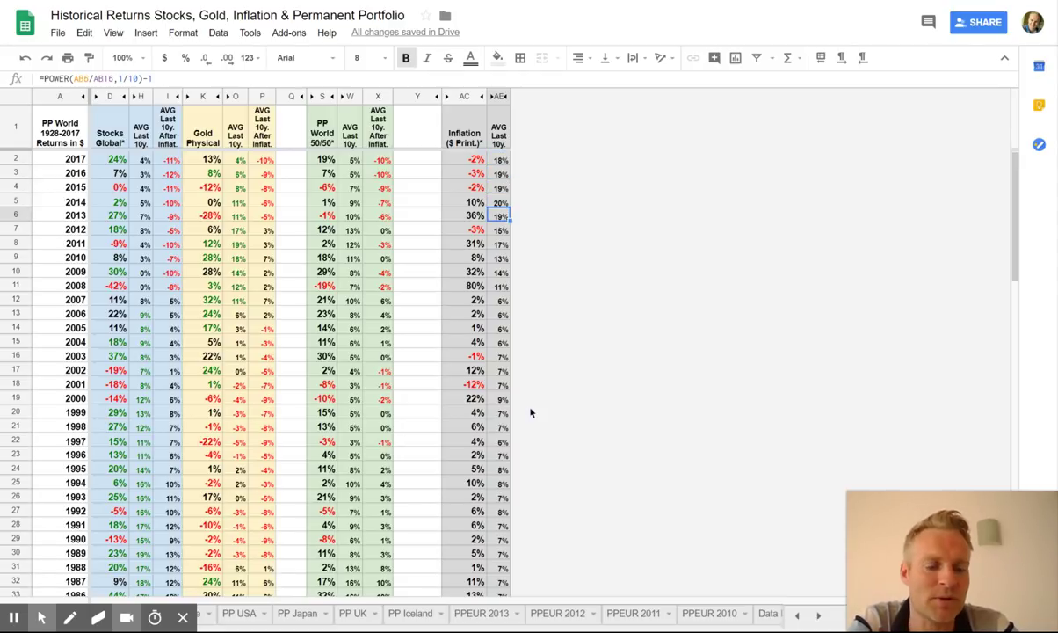
key("Up")
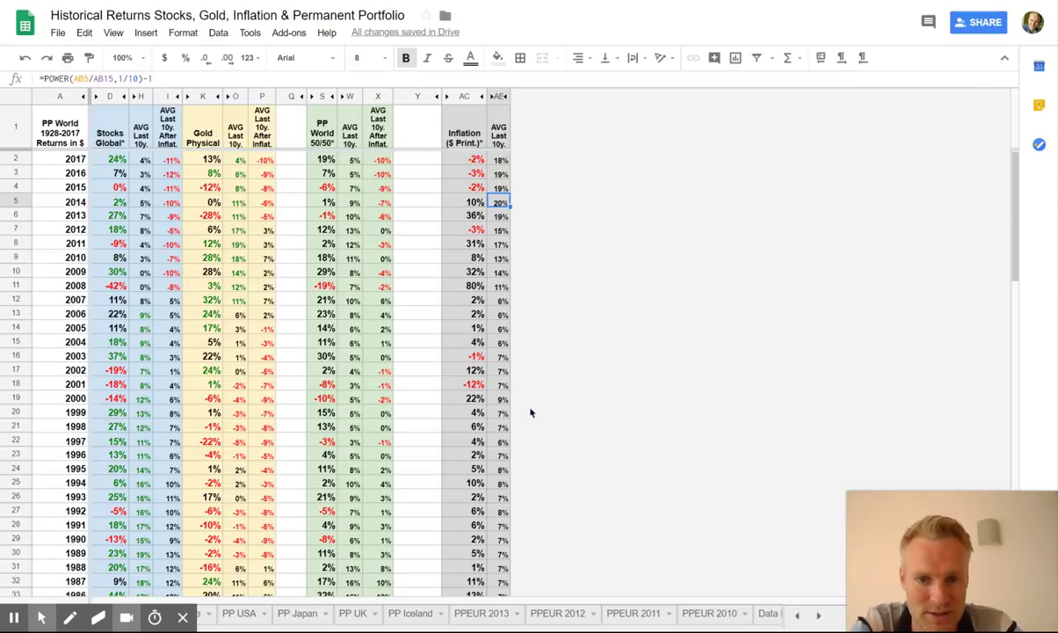
key("Down")
key("Up")
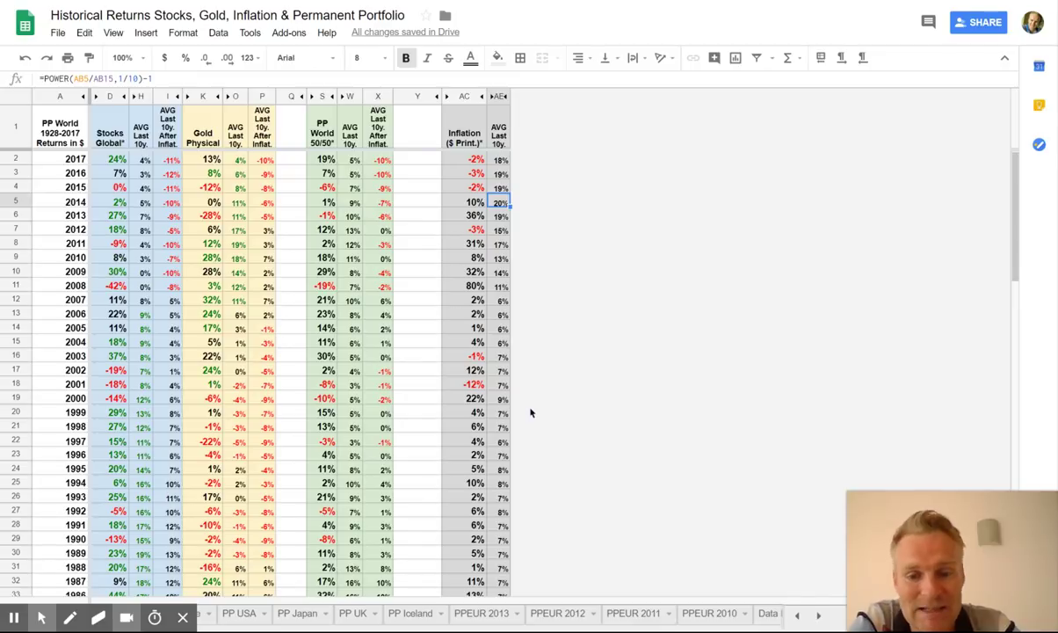
Trace the 10-year average inflation figures from 2014 back to the start of the series in 1937
key("Down")
key("Down")
key("Down")
key("Down")
key("Down")
key("Down")
key("Down")
key("Down")
key("Down")
key("Down")
key("Down")
key("Down")
key("Down")
key("Down")
key("Down")
key("Down")
key("Down")
key("Down")
key("Down")
key("Down")
key("Down")
key("Down")
key("Down")
key("Down")
key("Down")
key("Down")
key("Down")
key("Down")
key("Down")
key("Down")
key("Down")
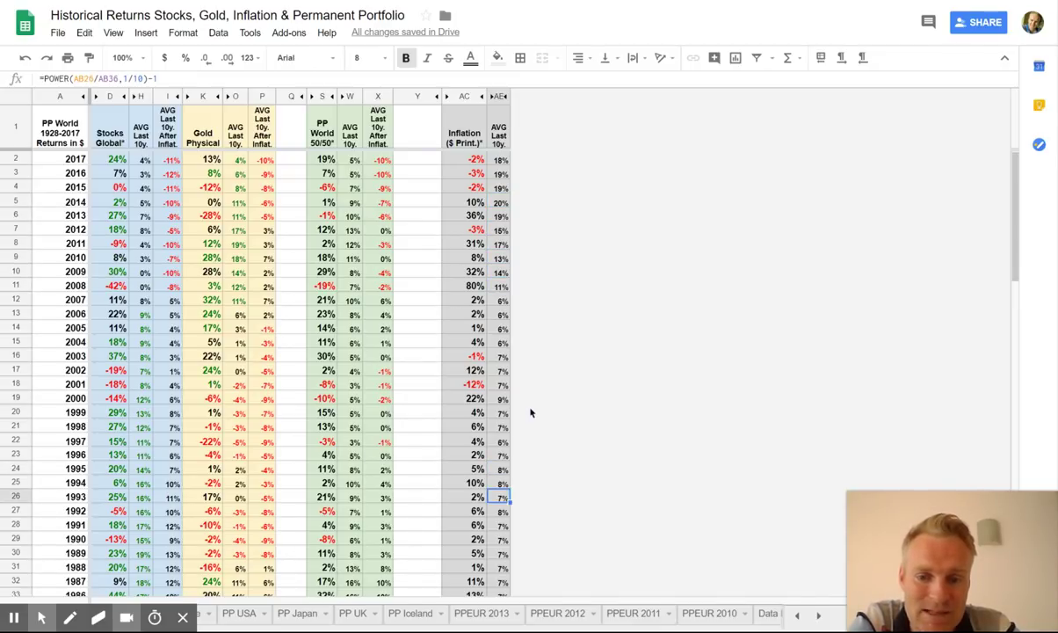
key("Down")
key("Down")
key("Down")
key("Down")
key("Down")
key("Down")
key("Down")
key("Down")
key("Down")
key("Down")
key("Down")
key("Down")
key("Down")
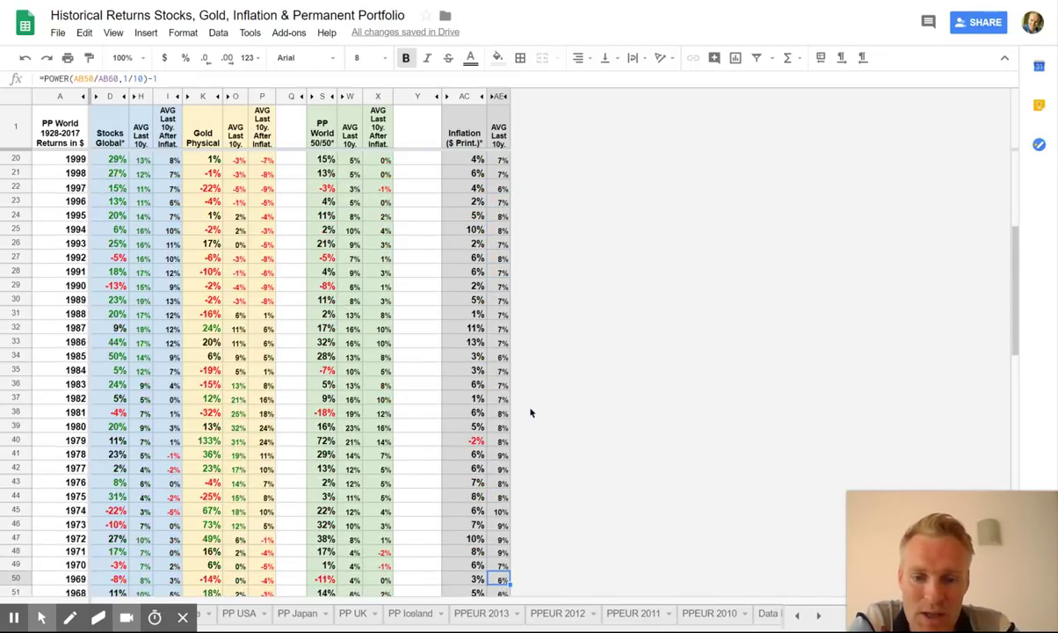
key("Down")
key("Down")
key("Down")
key("Down")
key("Down")
key("Down")
key("Down")
key("Down")
key("Down")
key("Down")
key("Down")
key("Down")
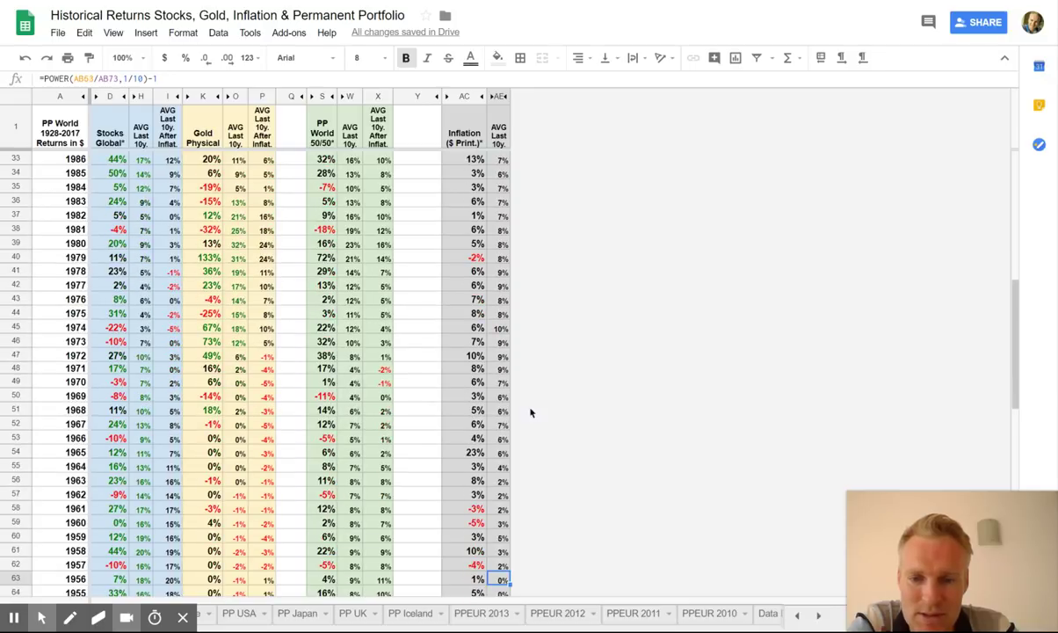
key("Down")
key("Down")
key("Down")
key("Down")
key("Down")
key("Down")
key("Down")
key("Down")
key("Down")
key("Down")
key("Down")
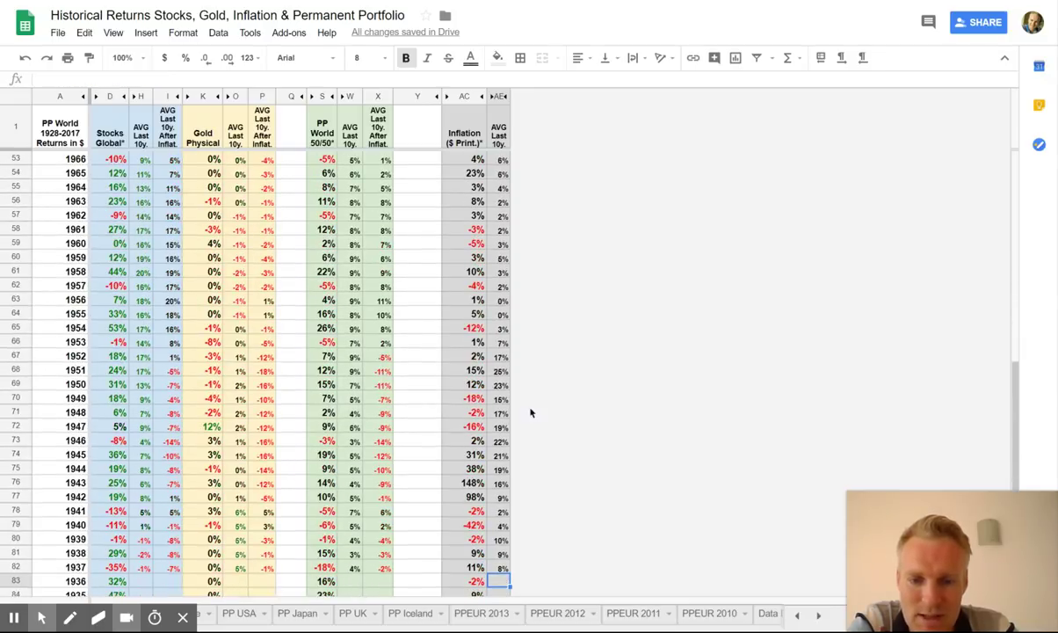
Review the 10-year average inflation figures forward from 1937 to 1952, and return to the 1951 figure
key("Up")
key("Up")
key("Up")
key("Up")
key("Up")
key("Up")
key("Up")
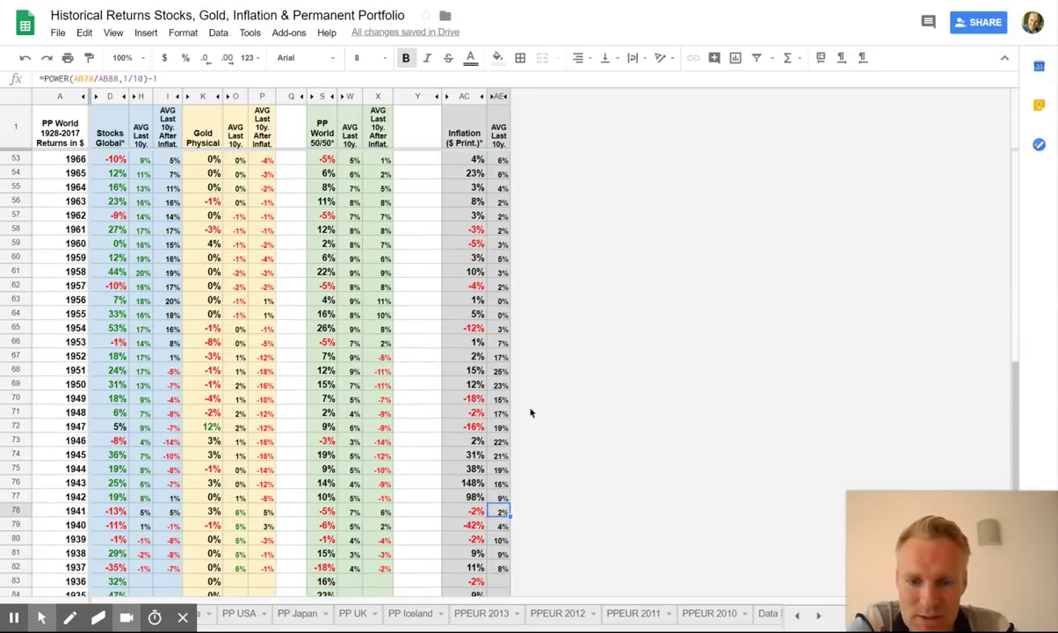
key("Up")
key("Up")
key("Up")
key("Up")
key("Up")
key("Up")
key("Up")
key("Up")
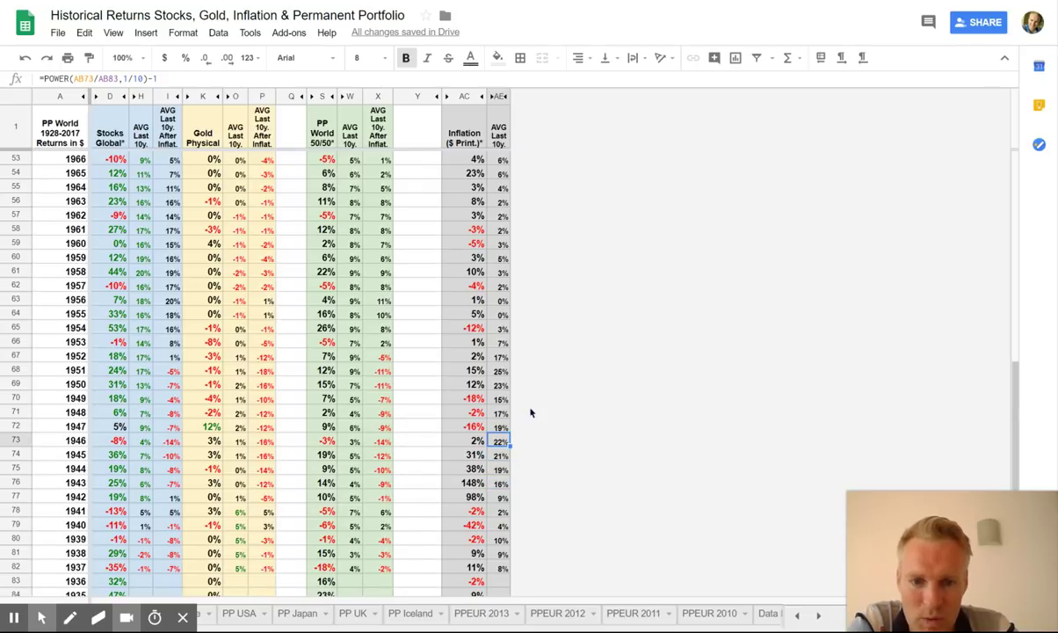
key("Up")
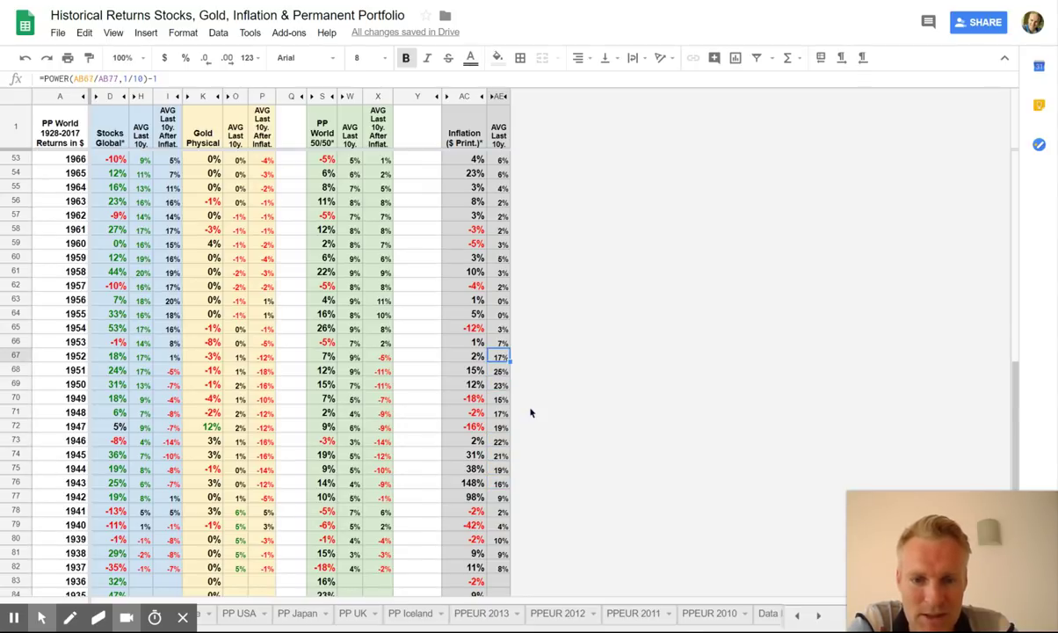
key("Down")
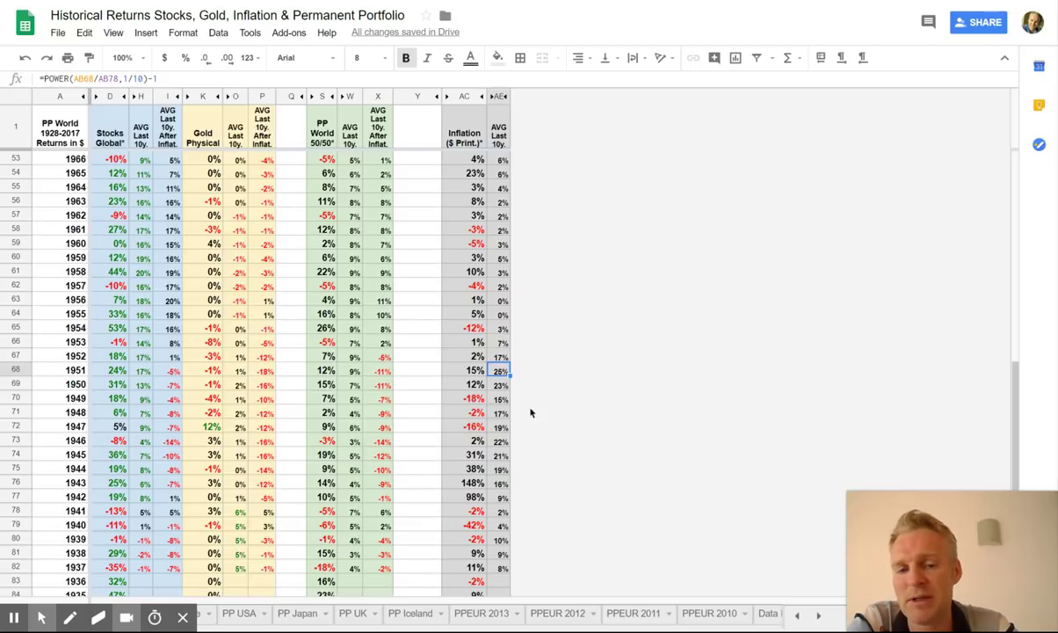
Compare the 10-year average inflation figures for 1951 and 1956, finishing on 1956
key("Left")
key("Up")
key("Up")
key("Up")
key("Up")
key("Up")
key("Right")
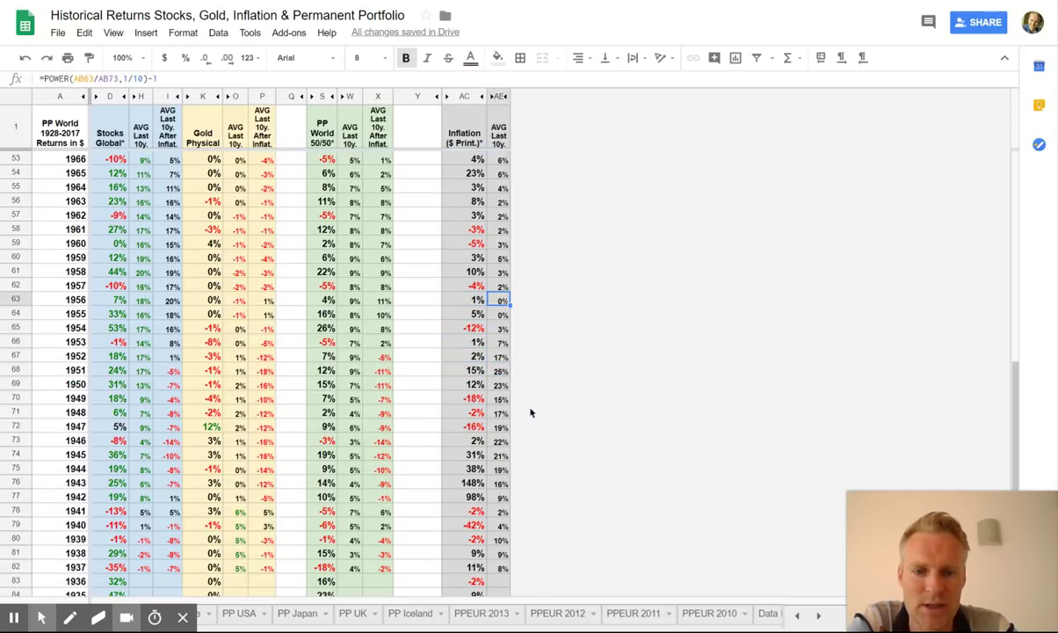
key("Down")
key("Down")
key("Down")
key("Down")
key("Down")
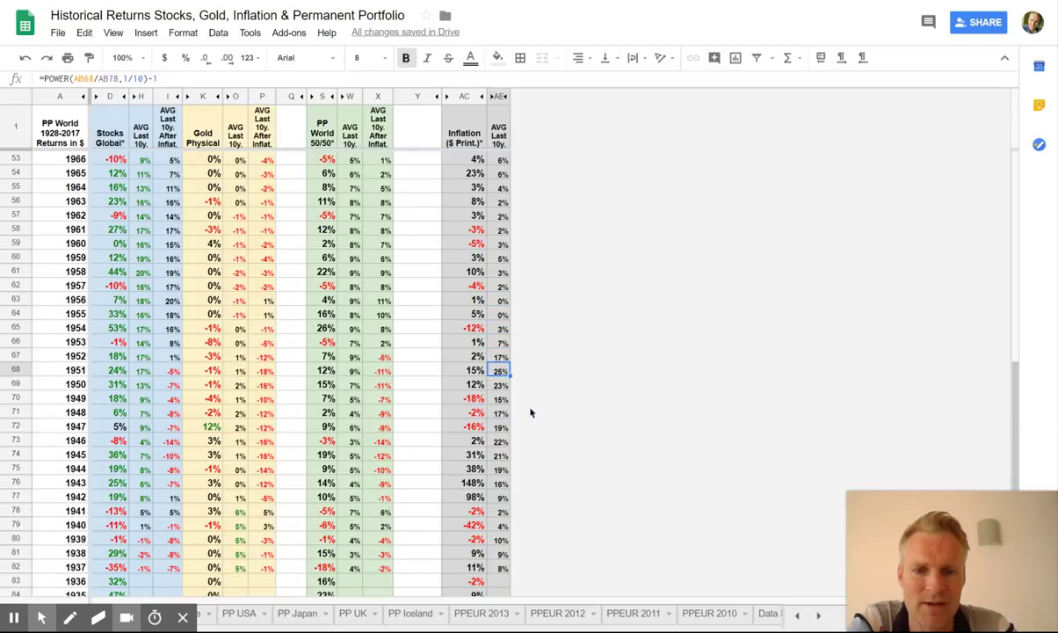
key("Up")
key("Up")
key("Up")
key("Up")
key("Up")
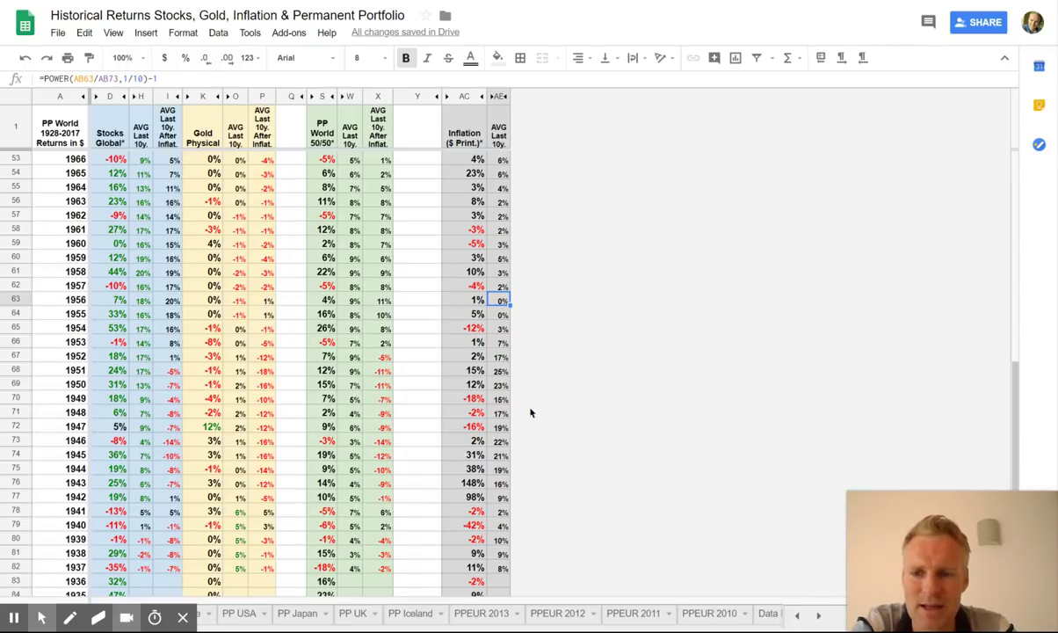
Follow the 10-year average inflation figures forward from 1956 to 1969, and return to the 1962 figure
key("Up")
key("Up")
key("Up")
key("Up")
key("Up")
key("Up")
key("Up")
key("Up")
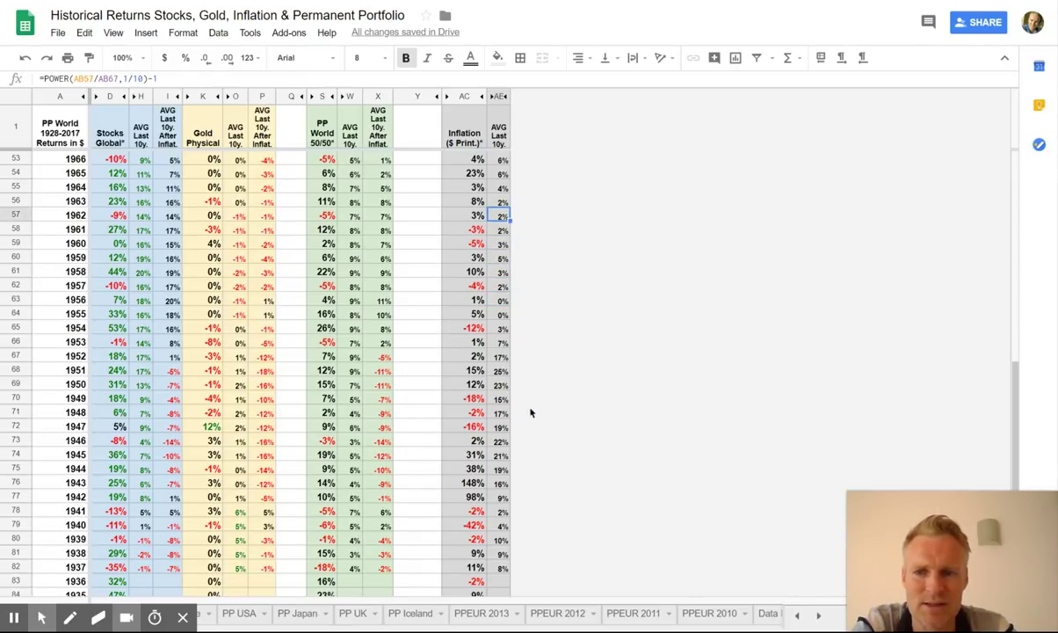
key("Down")
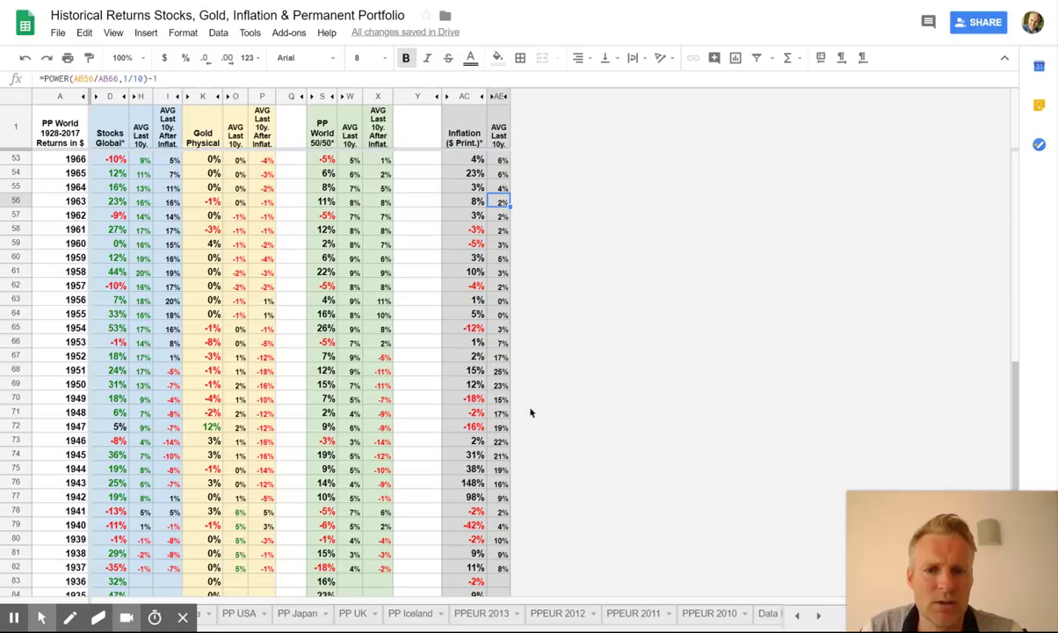
key("Up")
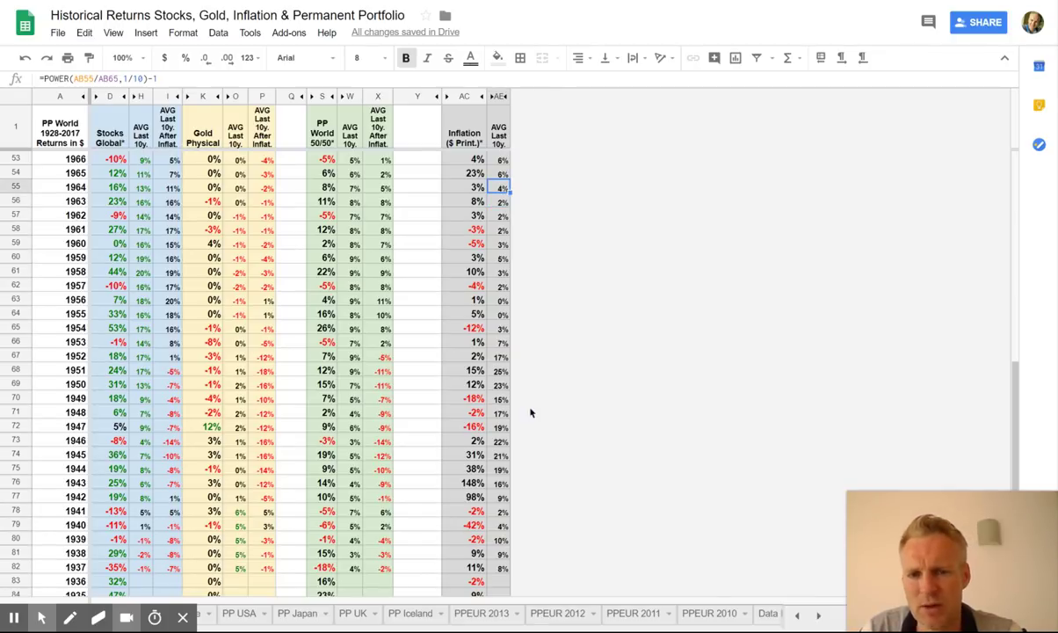
key("Up")
key("Up")
key("Up")
key("Up")
key("Up")
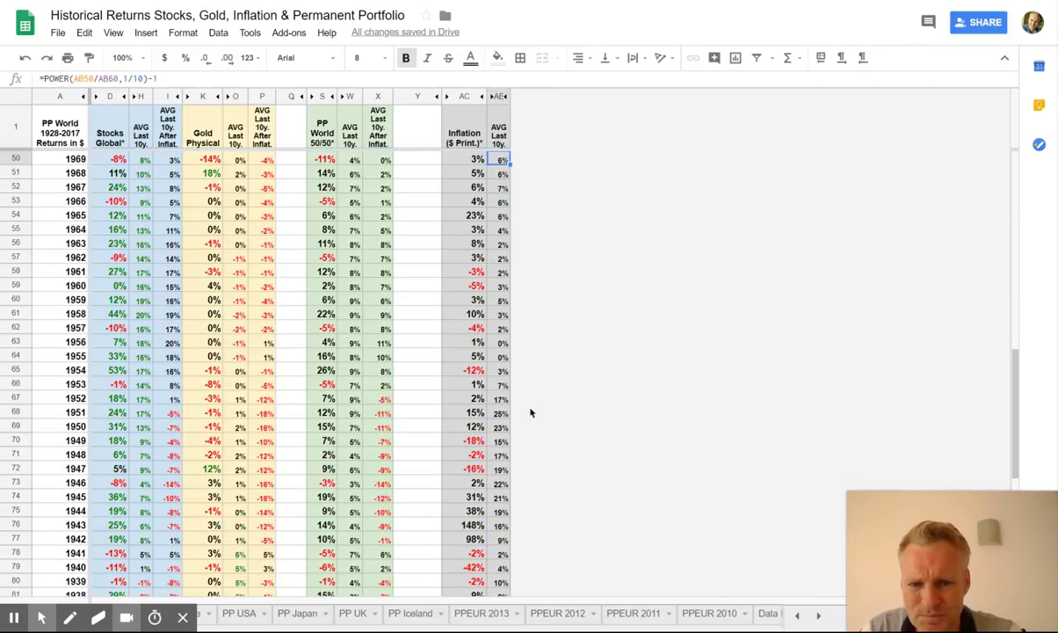
key("Down")
key("Down")
key("Down")
key("Down")
key("Down")
key("Down")
key("Down")
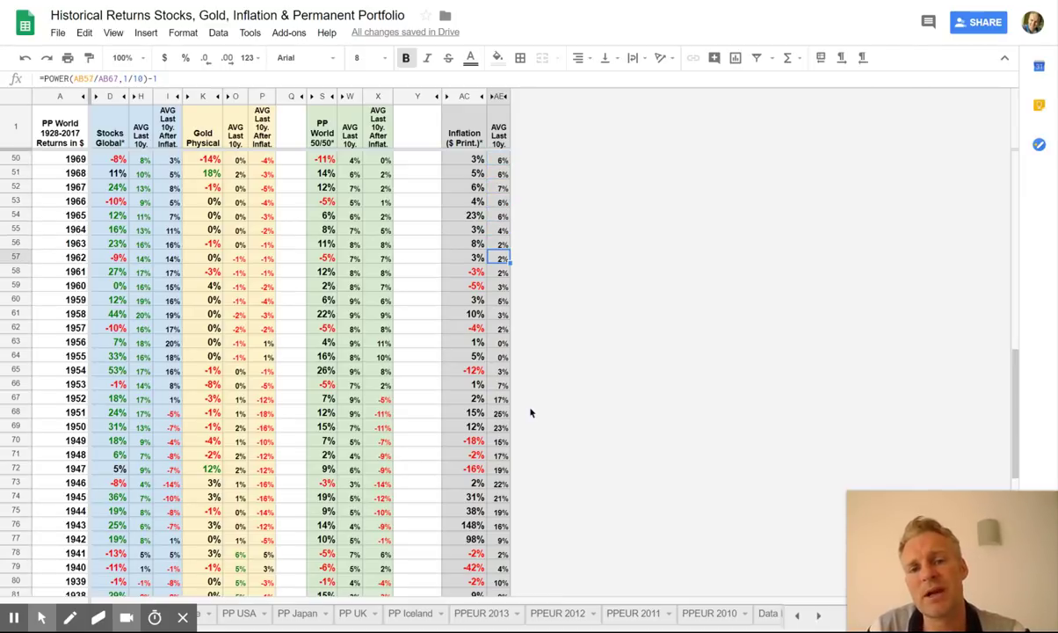
Go back through the 10-year average inflation figures from 1962 to 1943
key("Left")
key("Down")
key("Down")
key("Down")
key("Down")
key("Down")
key("Down")
key("Down")
key("Down")
key("Down")
key("Down")
key("Down")
key("Down")
key("Down")
key("Down")
key("Down")
key("Down")
key("Down")
key("Down")
key("Down")
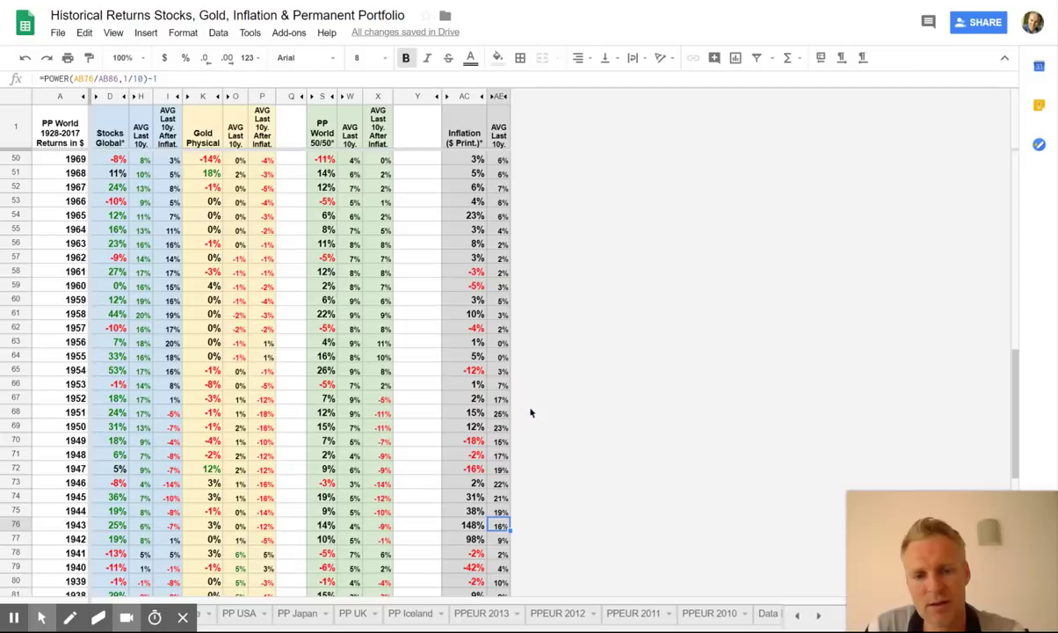
Follow the yearly inflation figures forward from 1946 to 1962, finishing on the 10-year average inflation figure for 1962
key("Up")
key("Up")
key("Up")
key("Up")
key("Up")
key("Up")
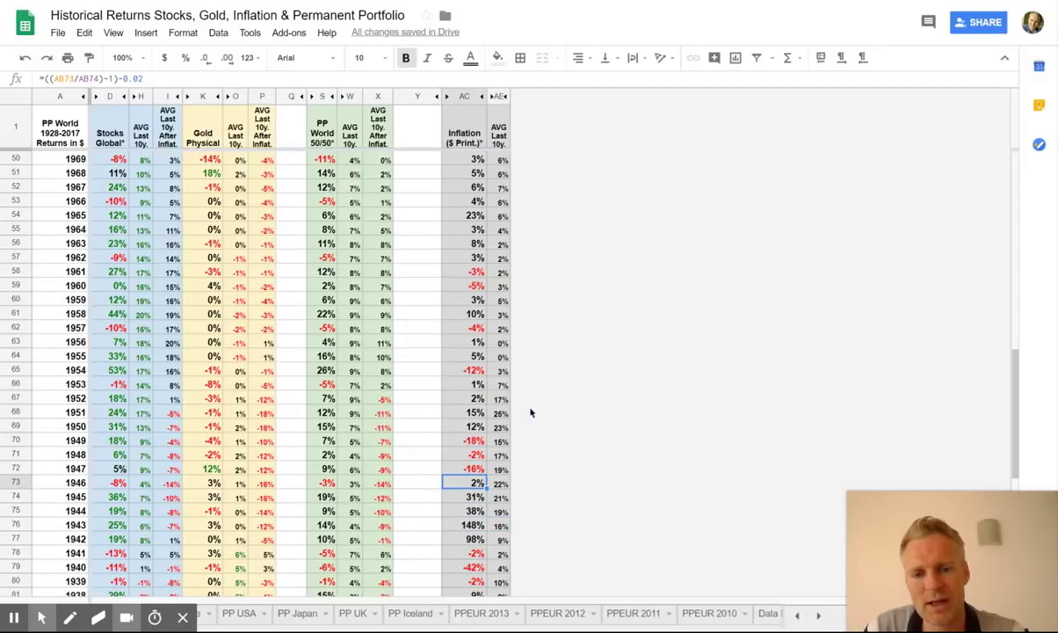
key("Up")
key("Up")
key("Up")
key("Up")
key("Up")
key("Up")
key("Up")
key("Up")
key("Up")
key("Up")
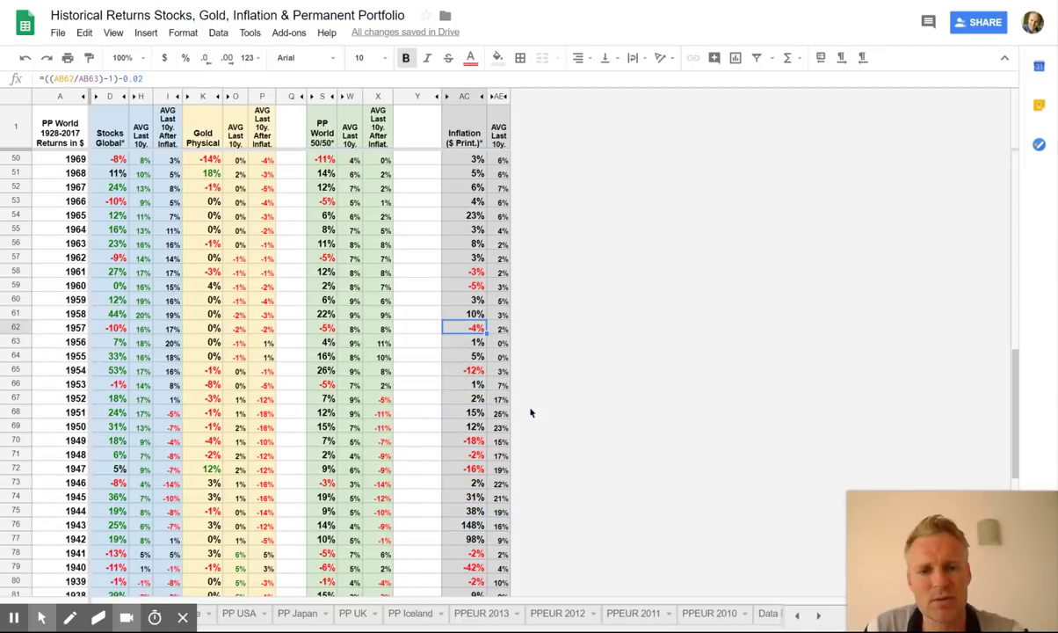
key("Up")
key("Up")
key("Up")
key("Right")
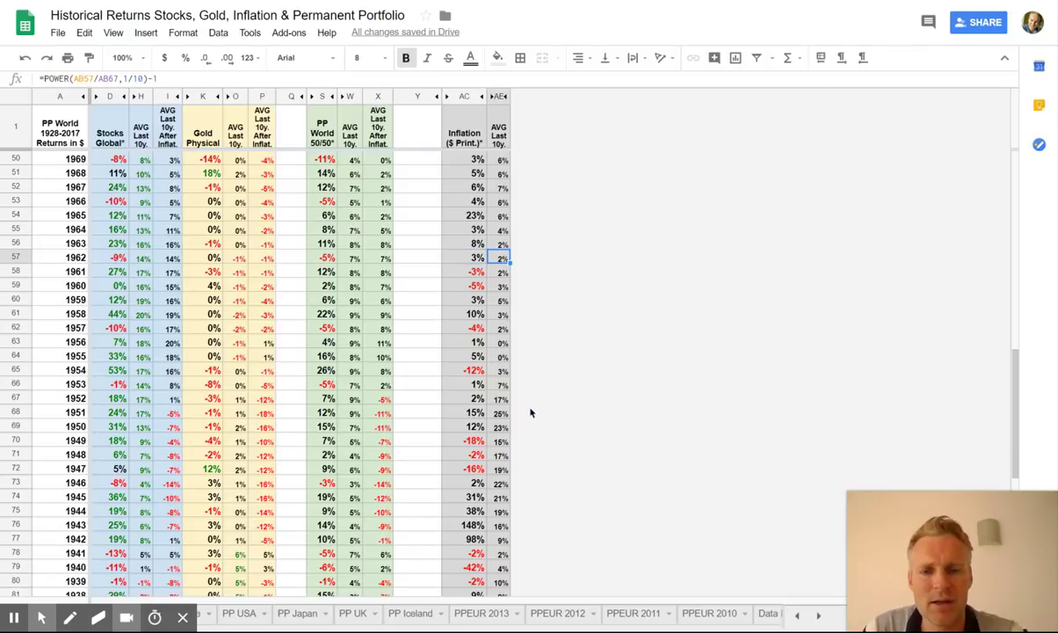
Follow the 50/50 portfolio's 10-year average returns after inflation back from 1959 to 1939
key("Down")
key("Down")
key("Down")
key("Left")
key("Left")
key("Left")
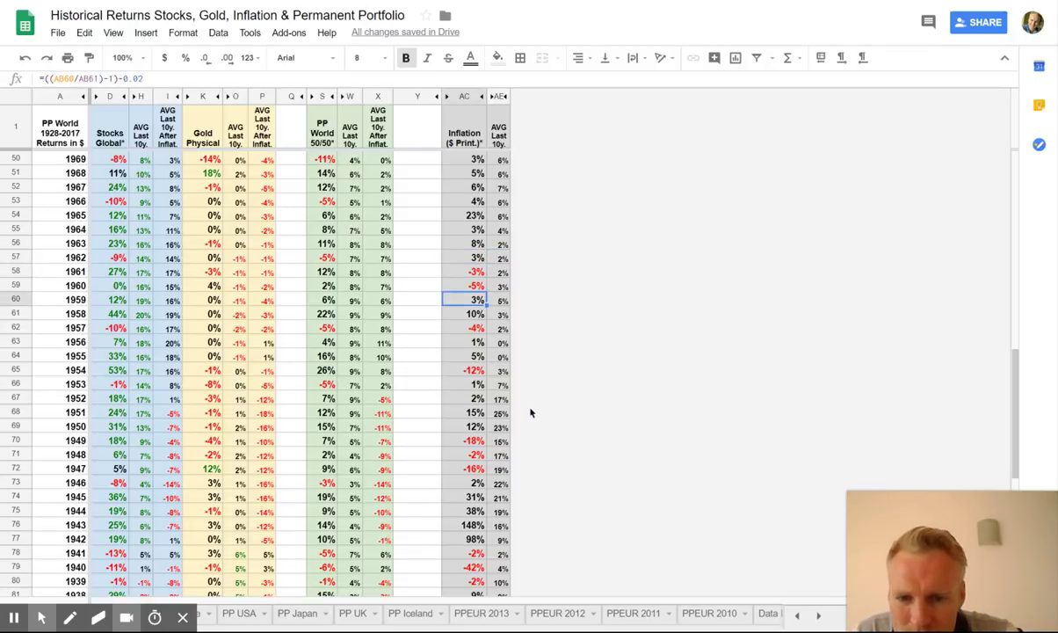
key("Down")
key("Down")
key("Down")
key("Down")
key("Down")
key("Down")
key("Down")
key("Down")
key("Down")
key("Down")
key("Down")
key("Down")
key("Down")
key("Down")
key("Down")
key("Down")
key("Down")
key("Down")
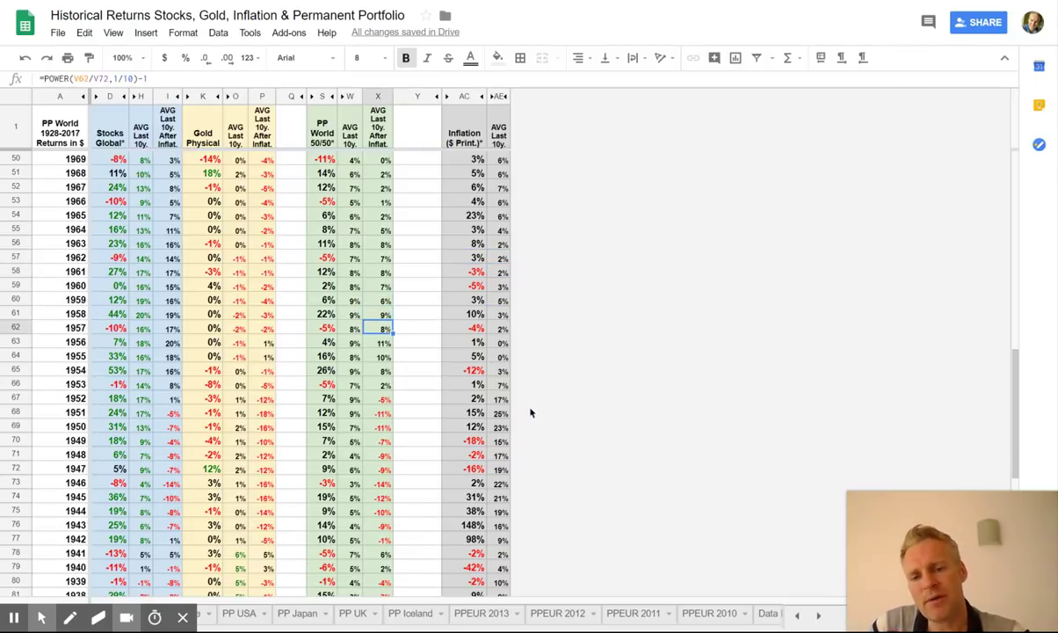
key("Down")
key("Down")
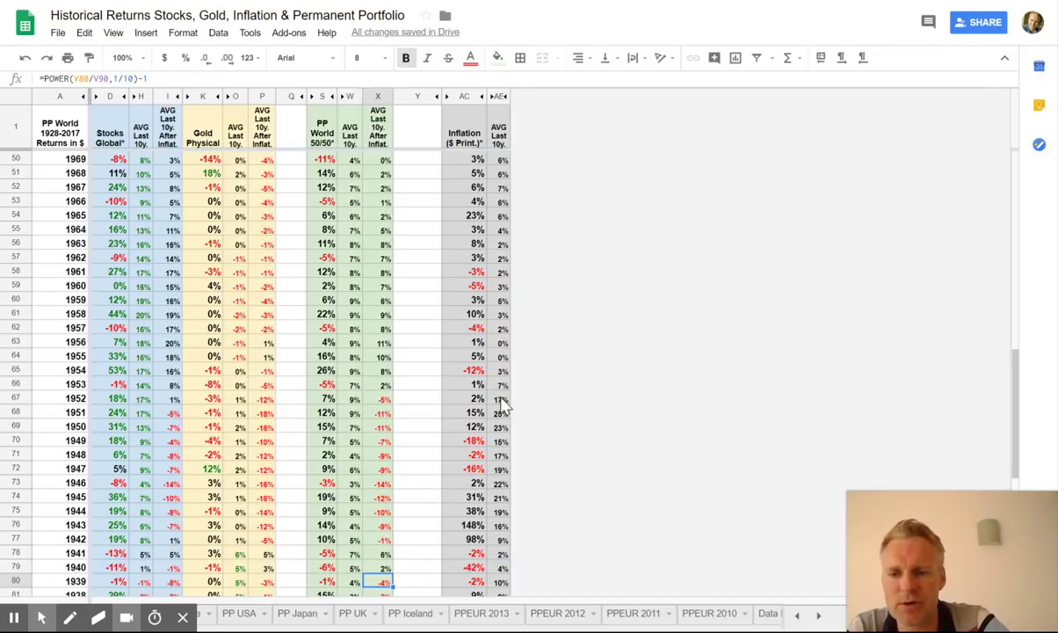
Compare the 10-year averages of global stocks and gold for 1958 and 2001, finishing on gold's after-inflation figure for 2000
left_click(133, 318)
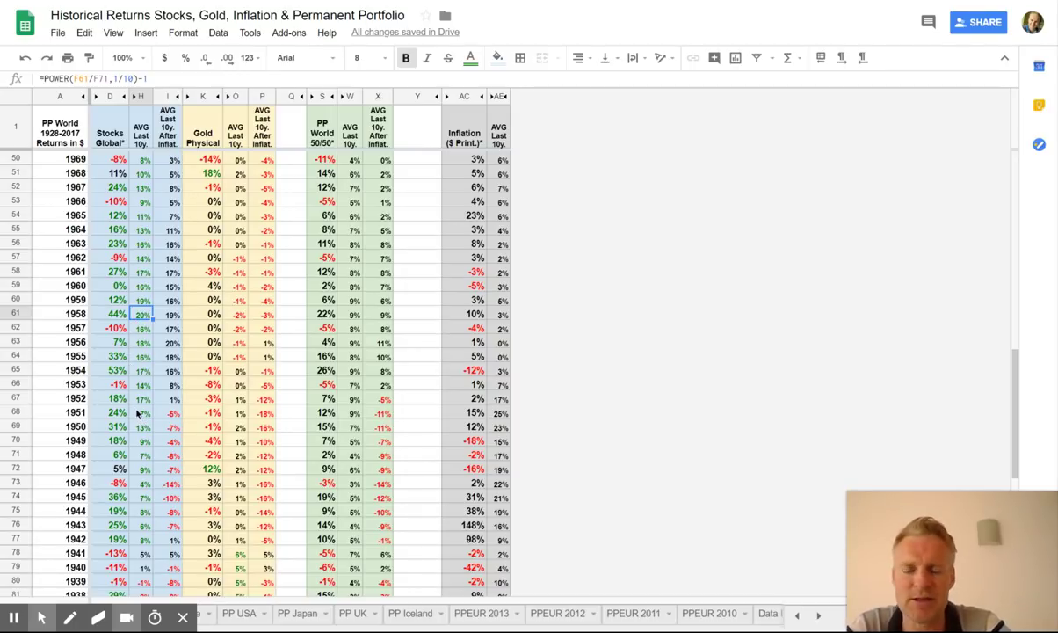
left_click(237, 316)
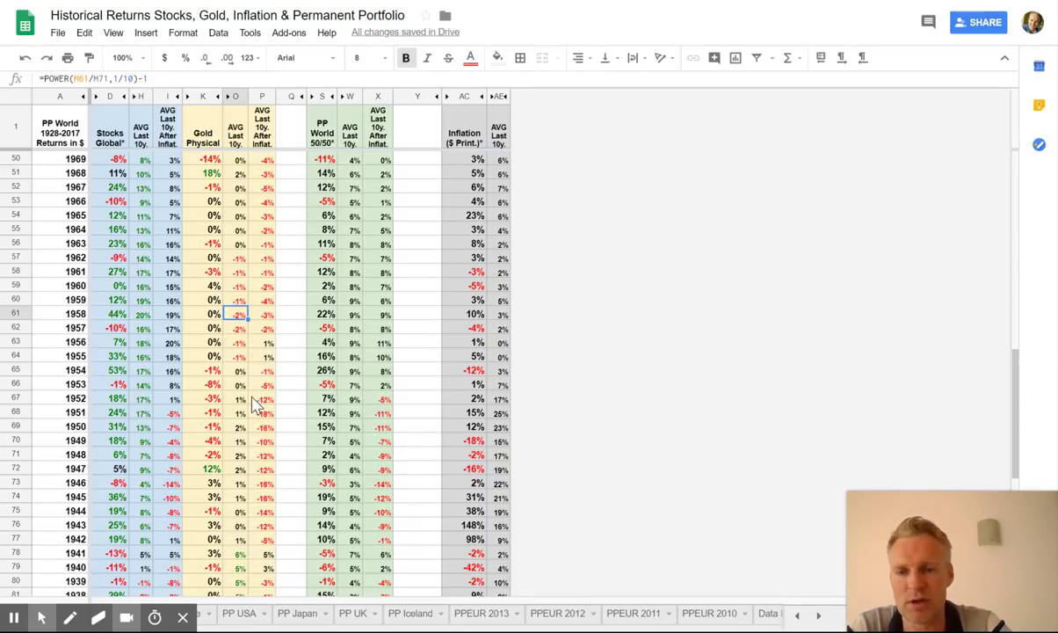
scroll(247, 406, "up", 10)
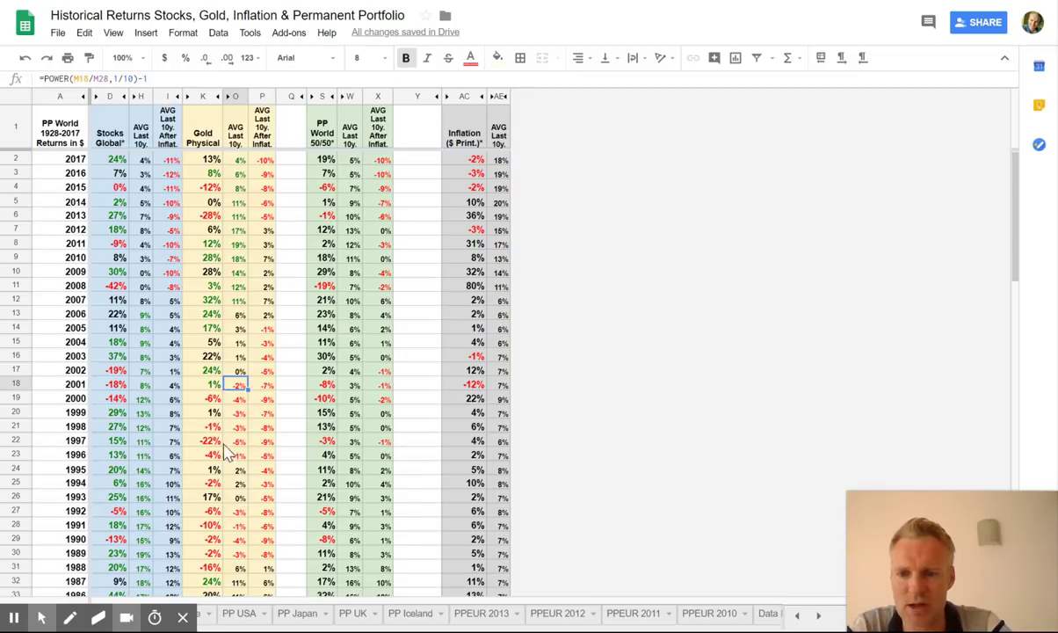
left_click(239, 386)
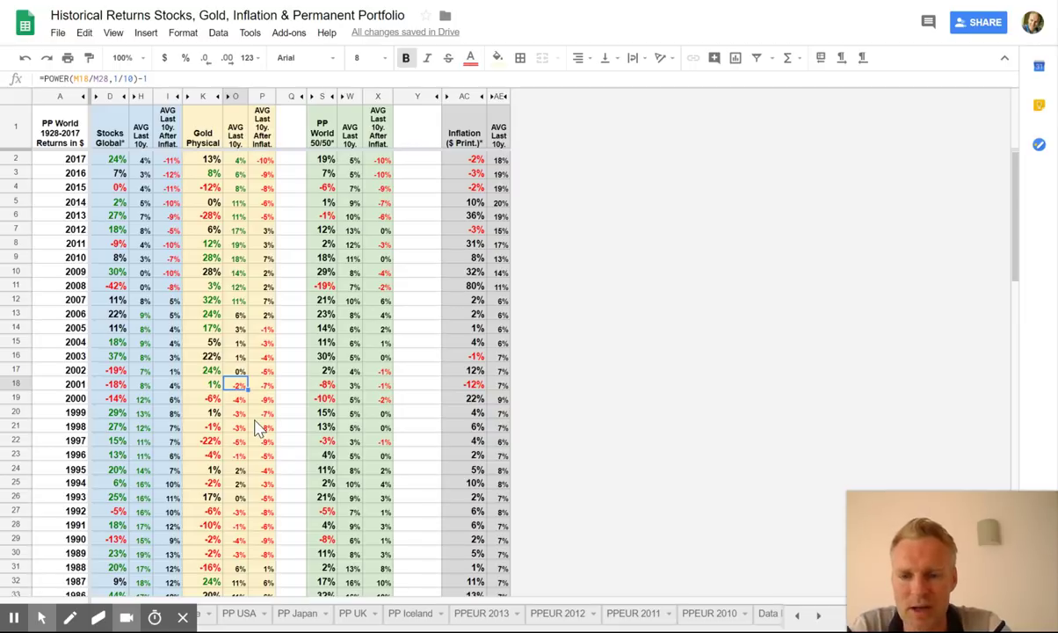
left_click(165, 388)
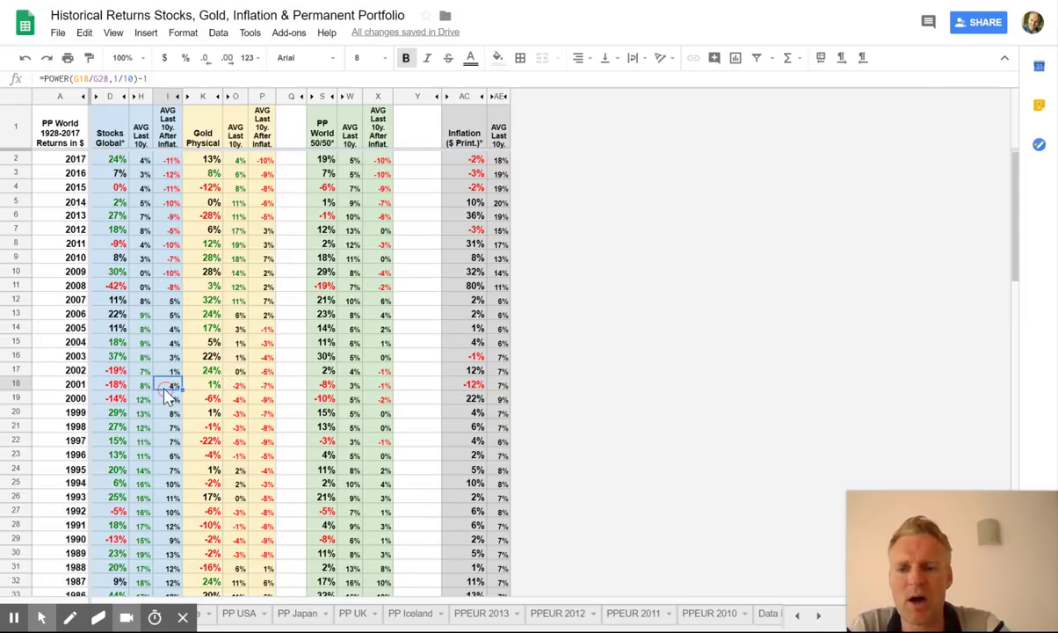
left_click(262, 385)
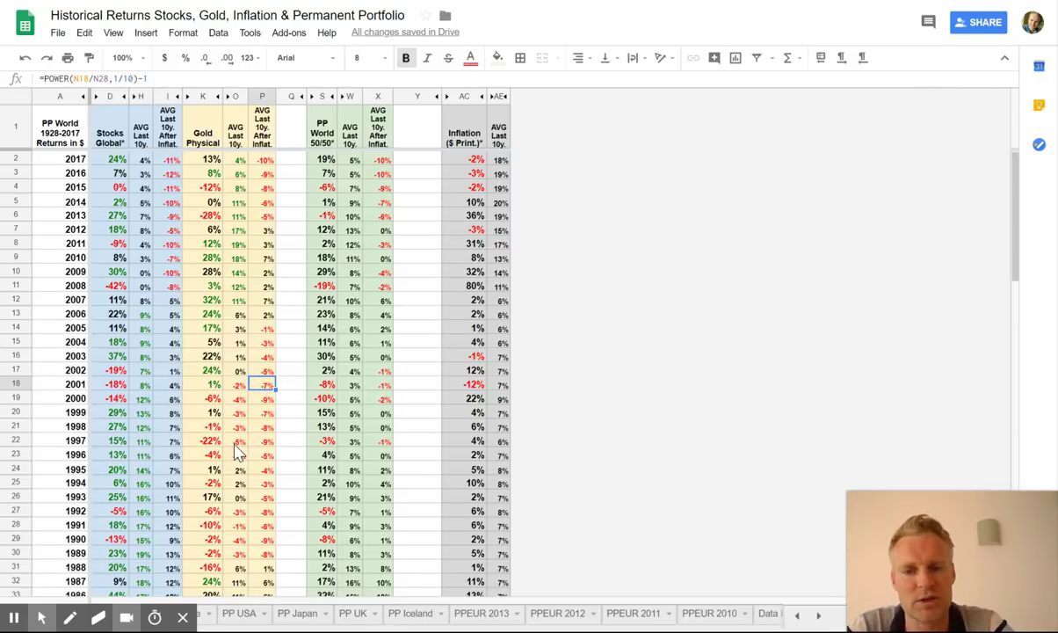
left_click(260, 399)
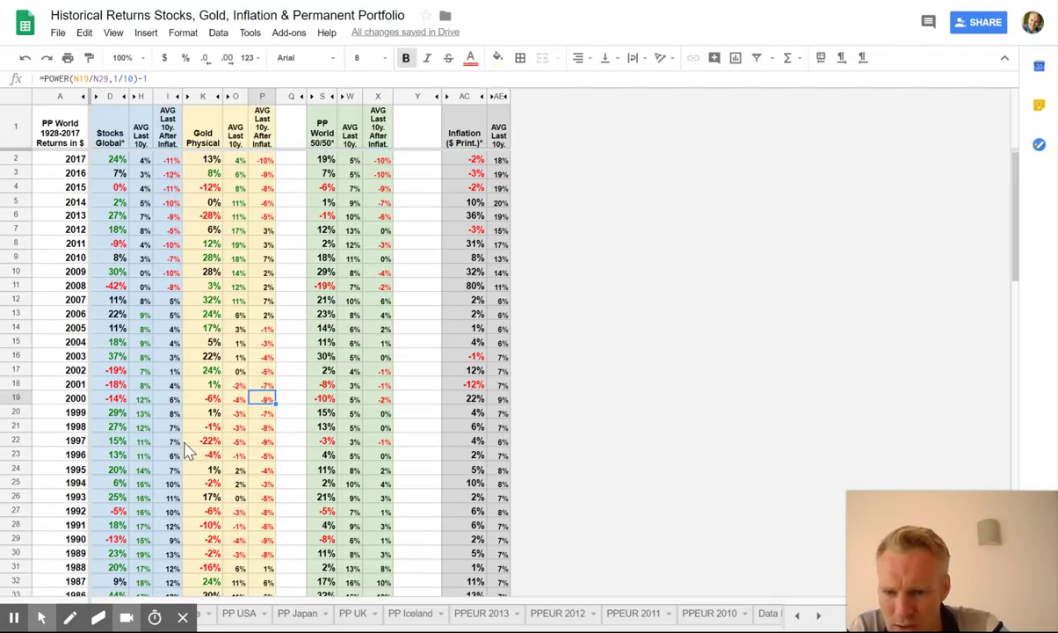
Examine the global stocks' 10-year average returns after inflation for 1977, 1973 and 1974
scroll(187, 450, "down", 5)
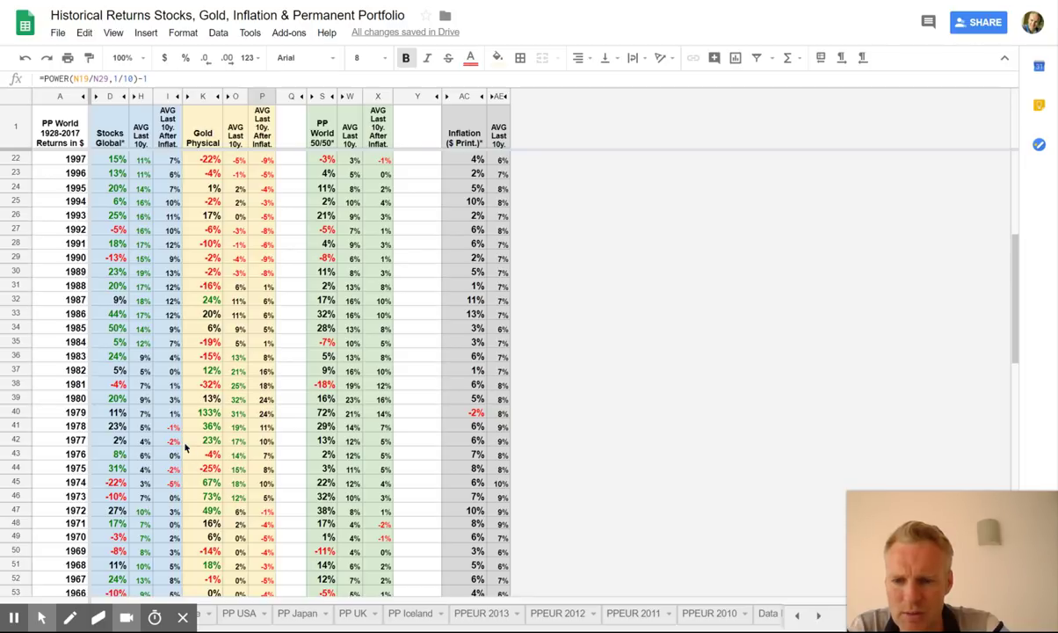
left_click(170, 440)
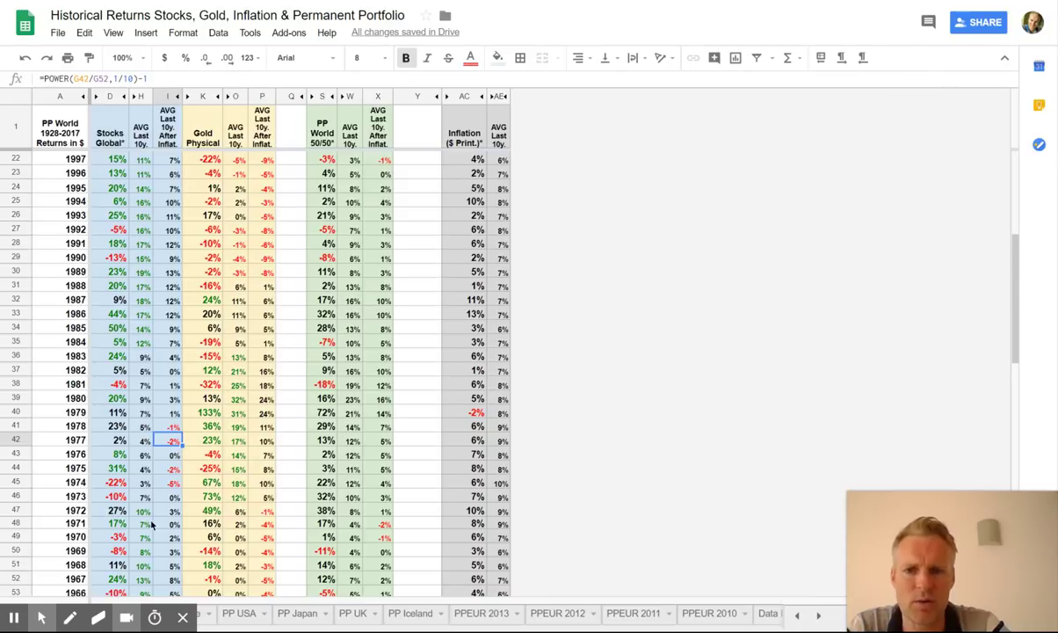
left_click(169, 494)
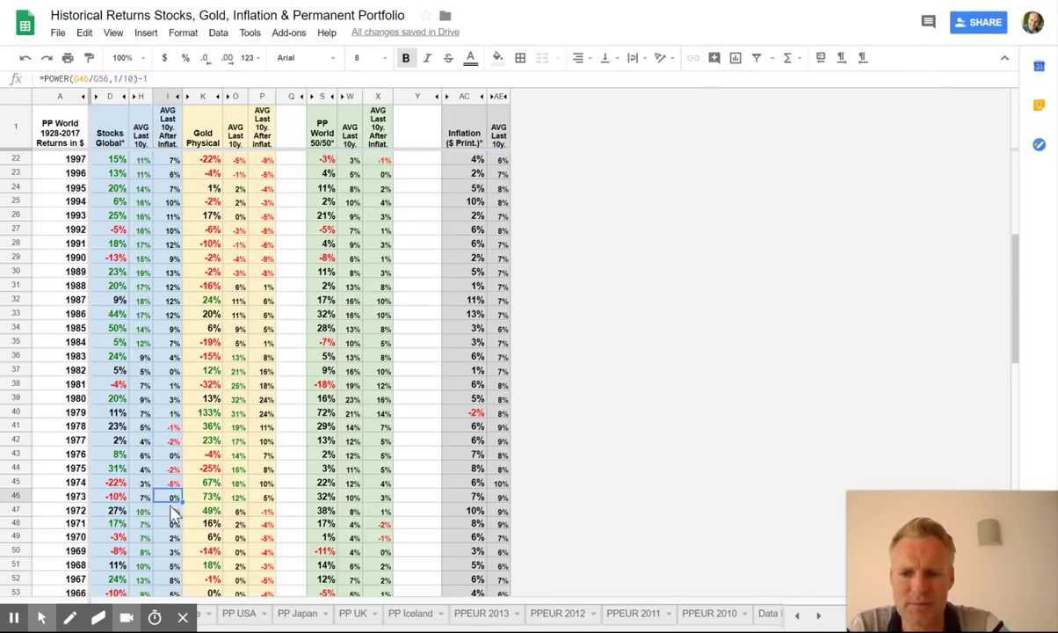
left_click(167, 484)
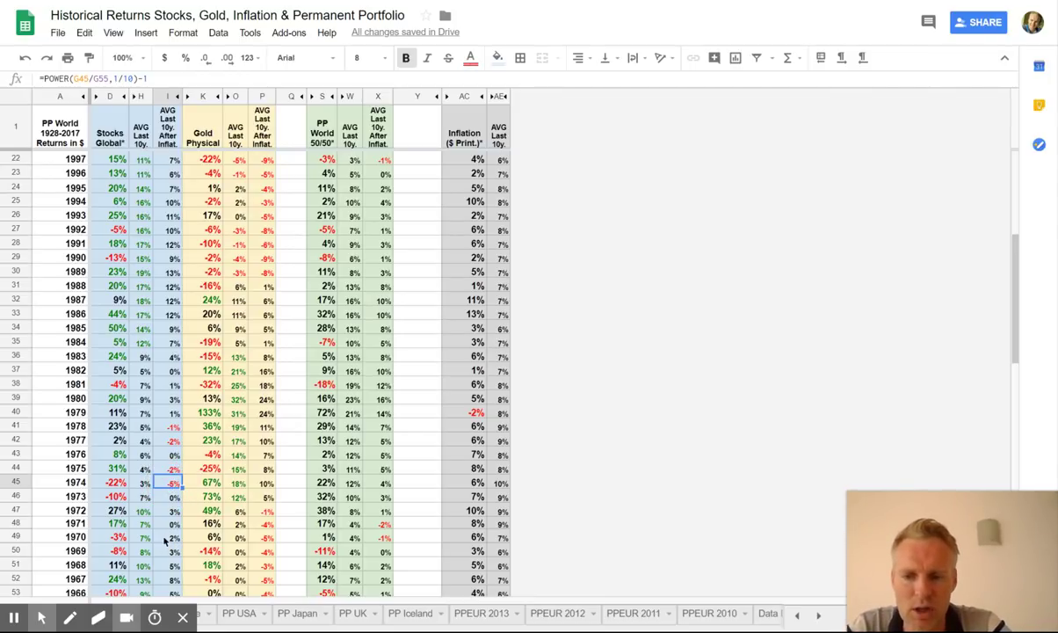
Look over the whole table down to 1928, and compare the 10-year averages of global stocks and gold for 1937
scroll(164, 541, "up", 7)
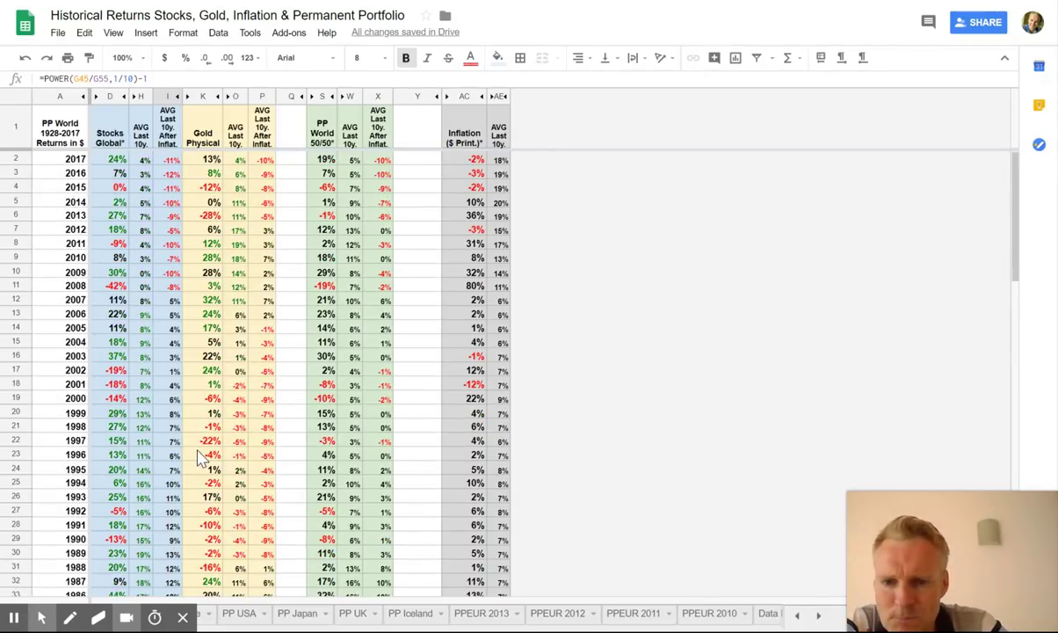
scroll(181, 450, "down", 3)
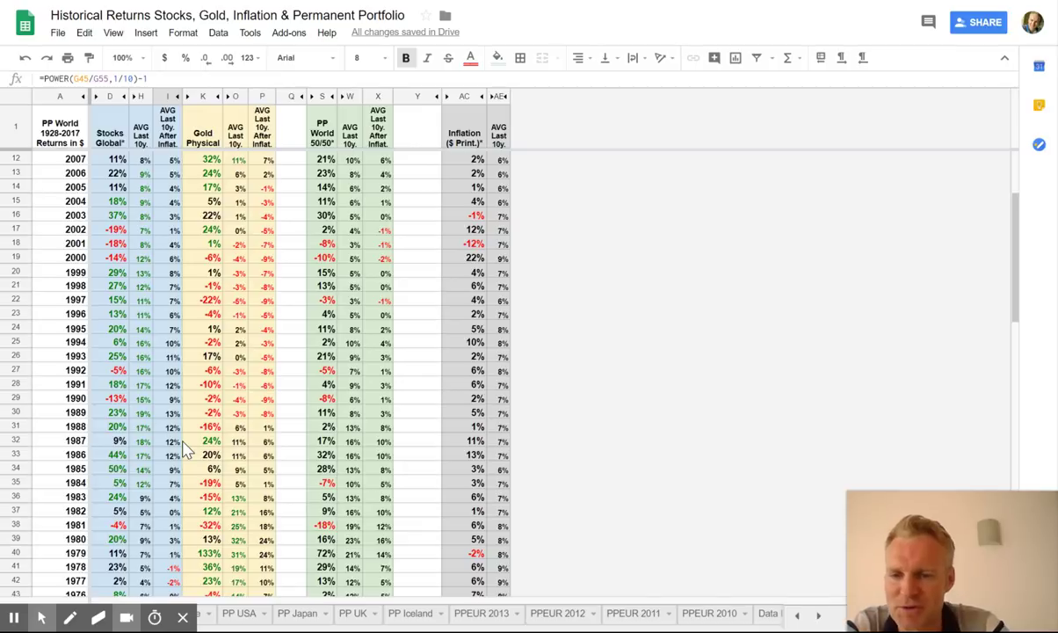
scroll(185, 452, "down", 9)
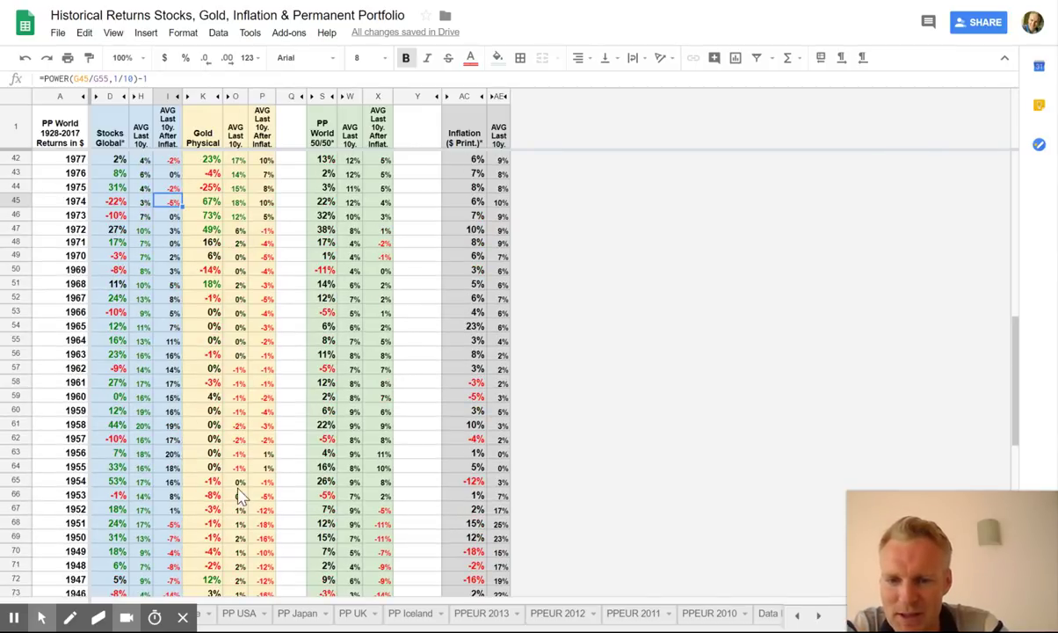
left_click(295, 527)
scroll(296, 534, "down", 10)
scroll(296, 533, "up", 3)
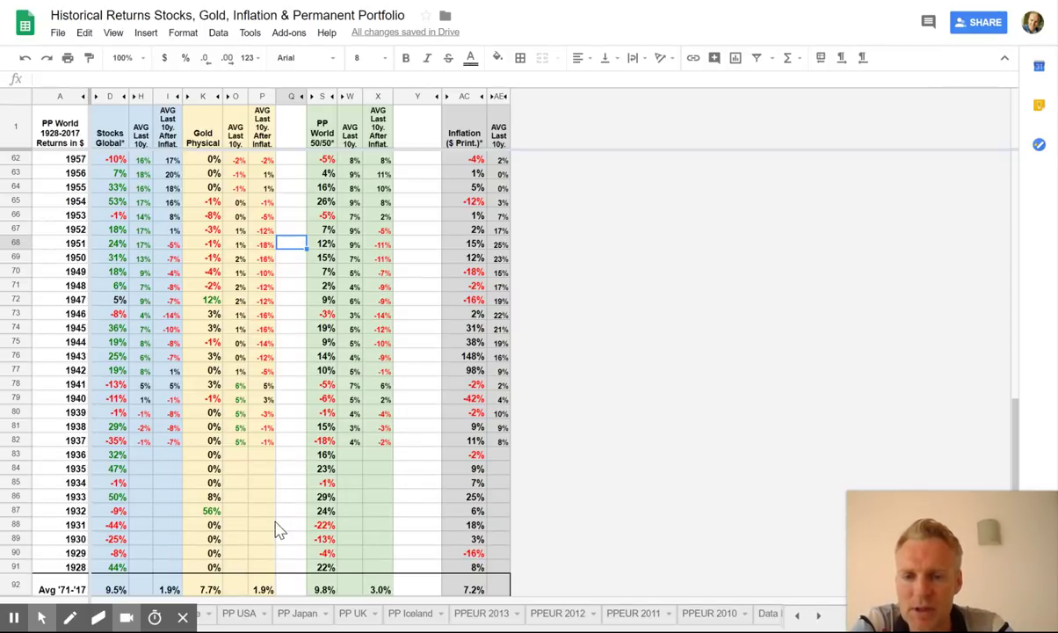
left_click(140, 440)
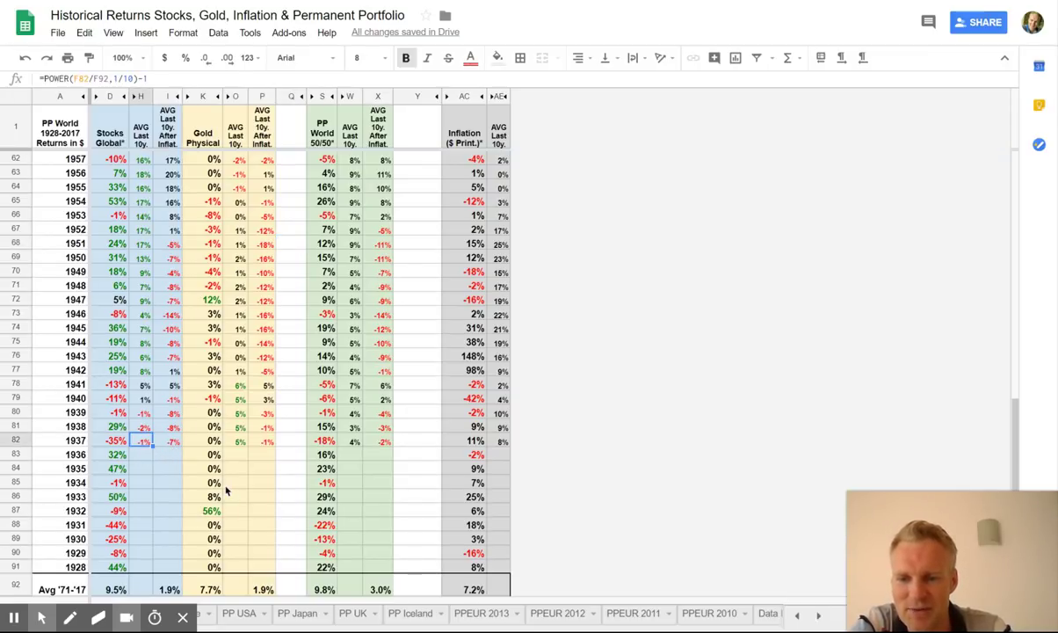
key("Left")
key("Left")
key("Right")
key("Right")
key("Right")
key("Right")
key("Right")
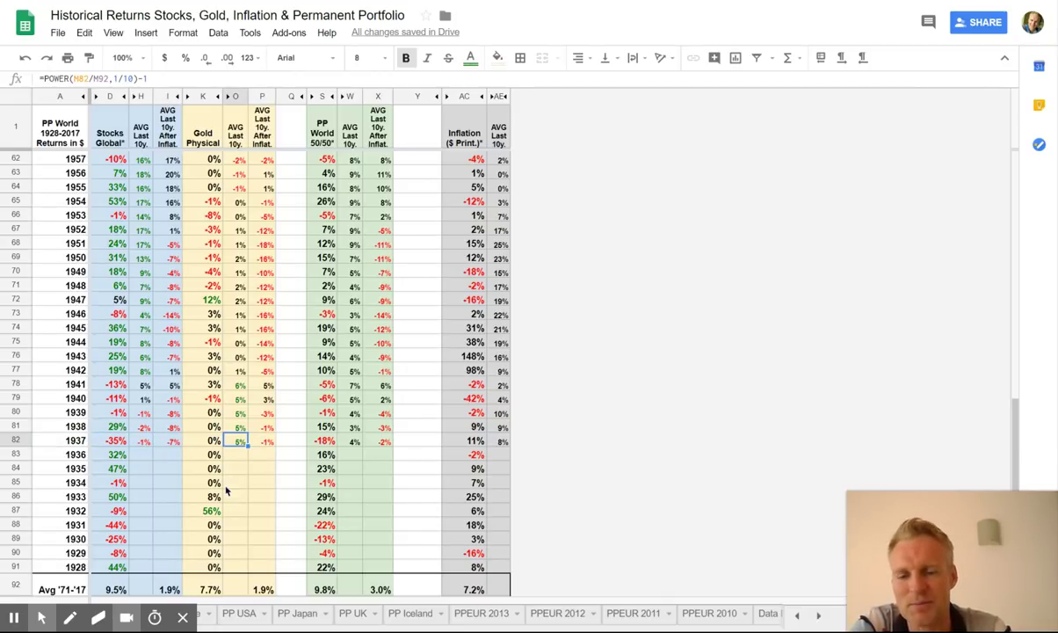
key("Left")
key("Left")
key("Left")
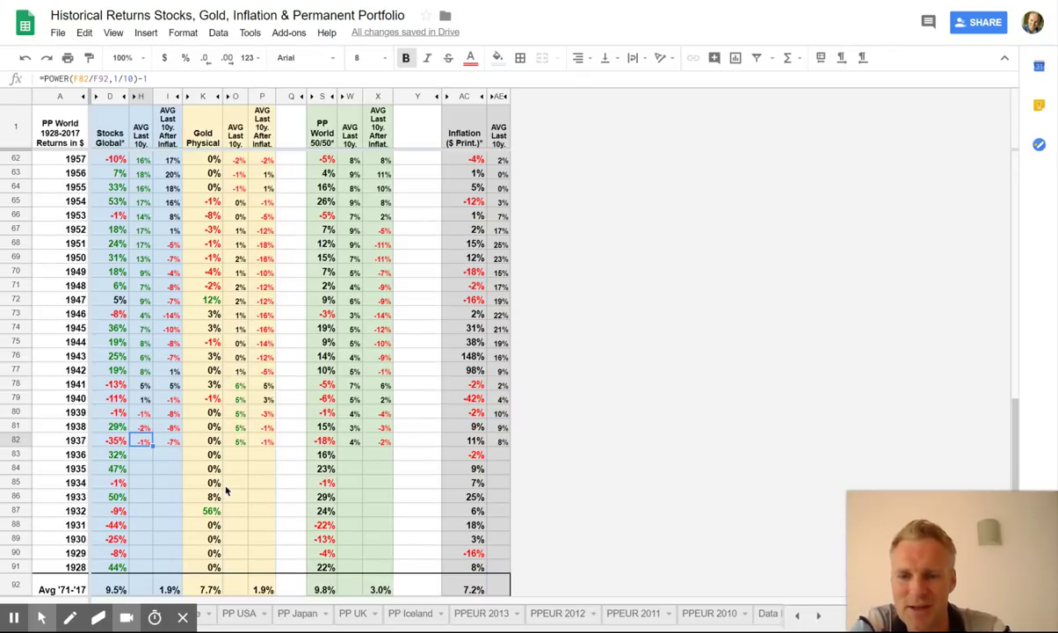
Follow the global stocks' 10-year average returns forward from 1937 to 1950
key("Up")
key("Up")
key("Up")
key("Up")
key("Up")
key("Up")
key("Up")
key("Up")
key("Up")
key("Up")
key("Up")
key("Up")
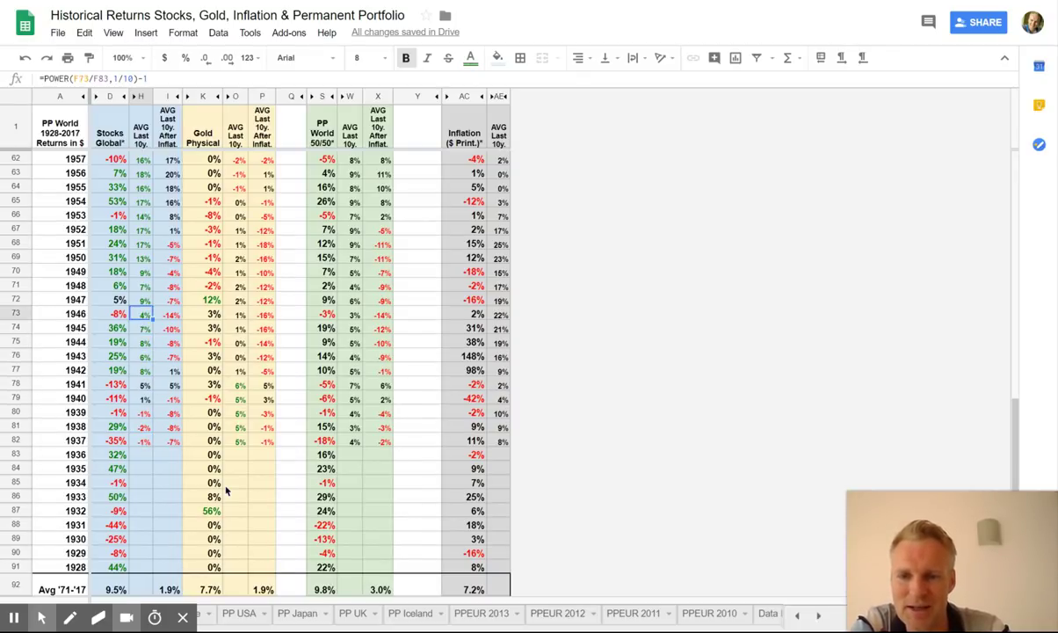
key("Up")
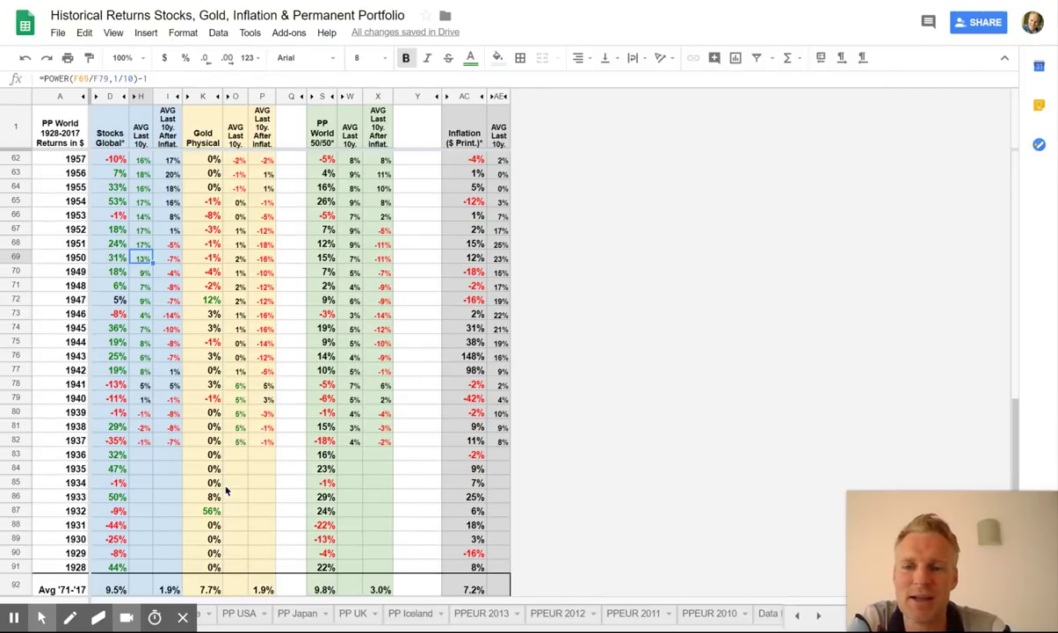
Compare gold's 10-year average for 1950 with the global stocks' yearly return and 10-year average for that year
key("Right")
key("Right")
key("Right")
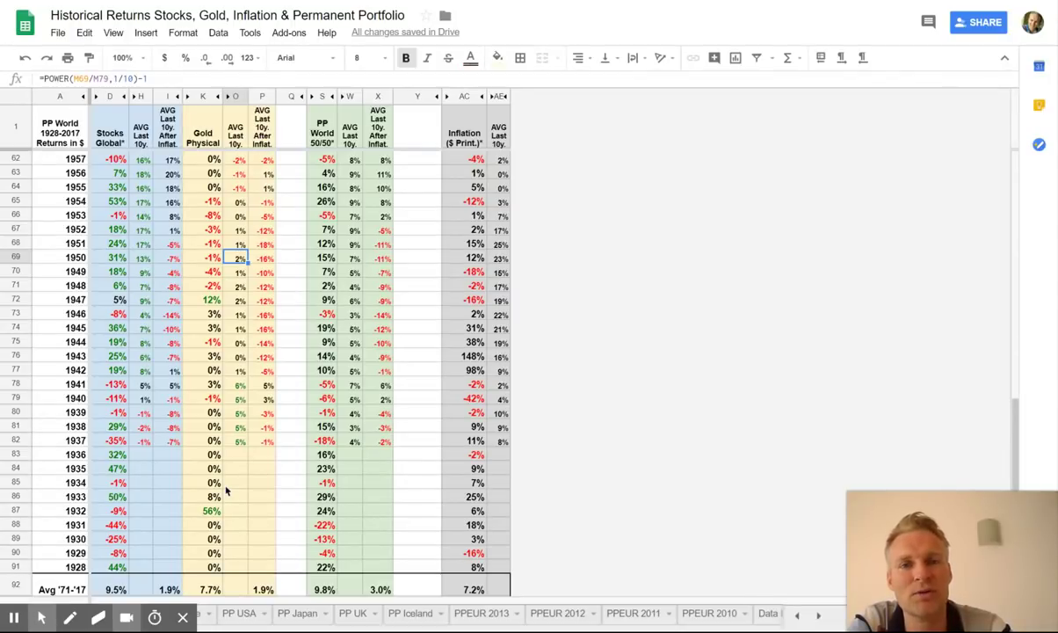
key("Left")
key("Left")
key("Left")
key("Left")
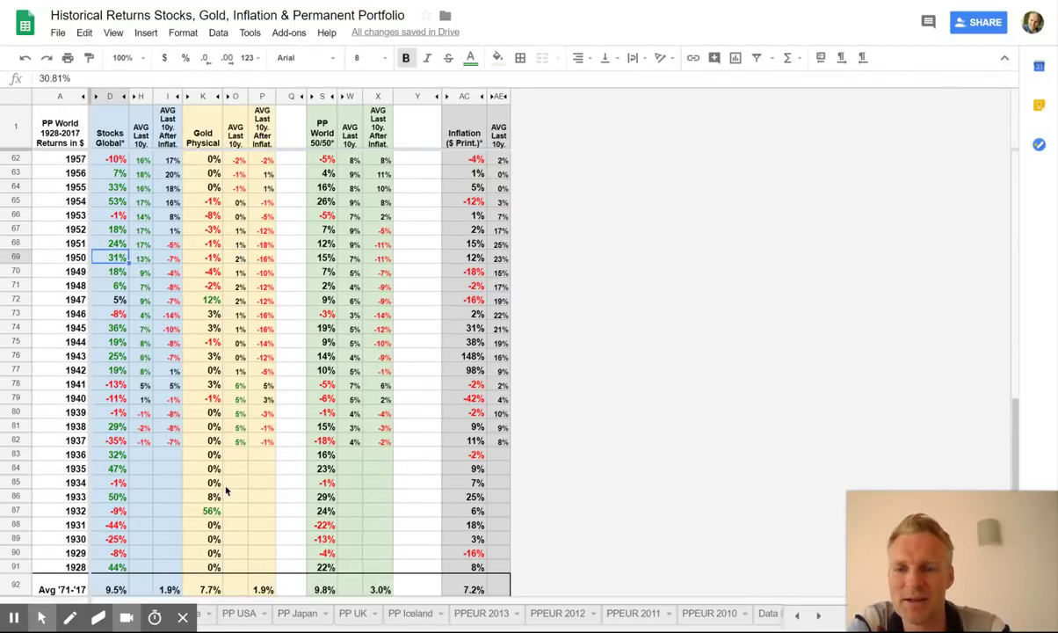
key("Right")
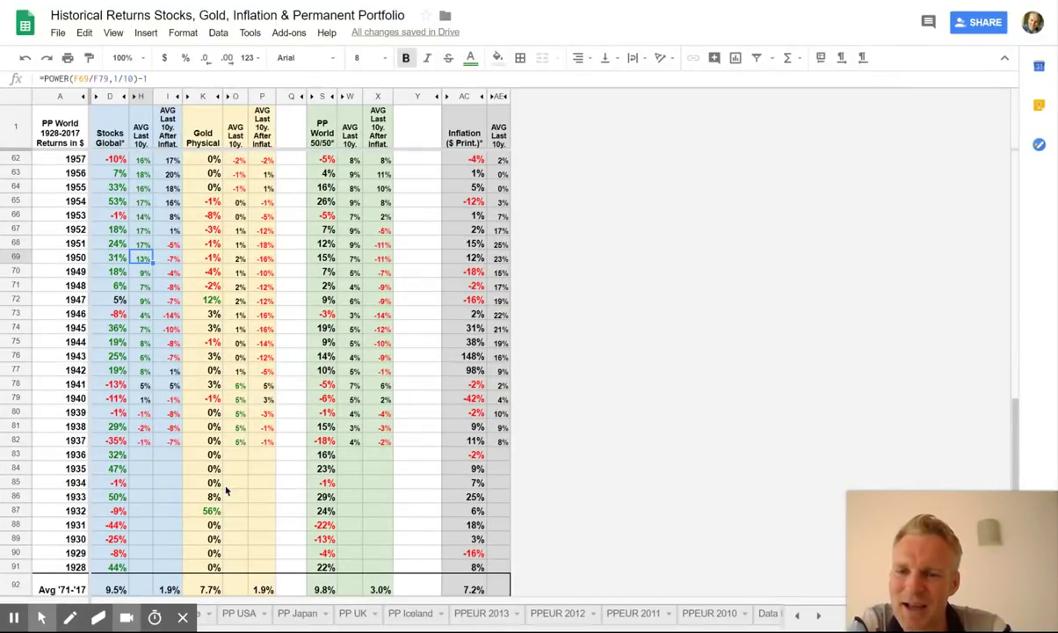
Follow the global stocks' 10-year average returns forward from 1950 to 1961, and return to the 1958 figure
key("Up")
key("Up")
key("Up")
key("Up")
key("Up")
key("Up")
key("Up")
key("Up")
key("Up")
key("Up")
key("Up")
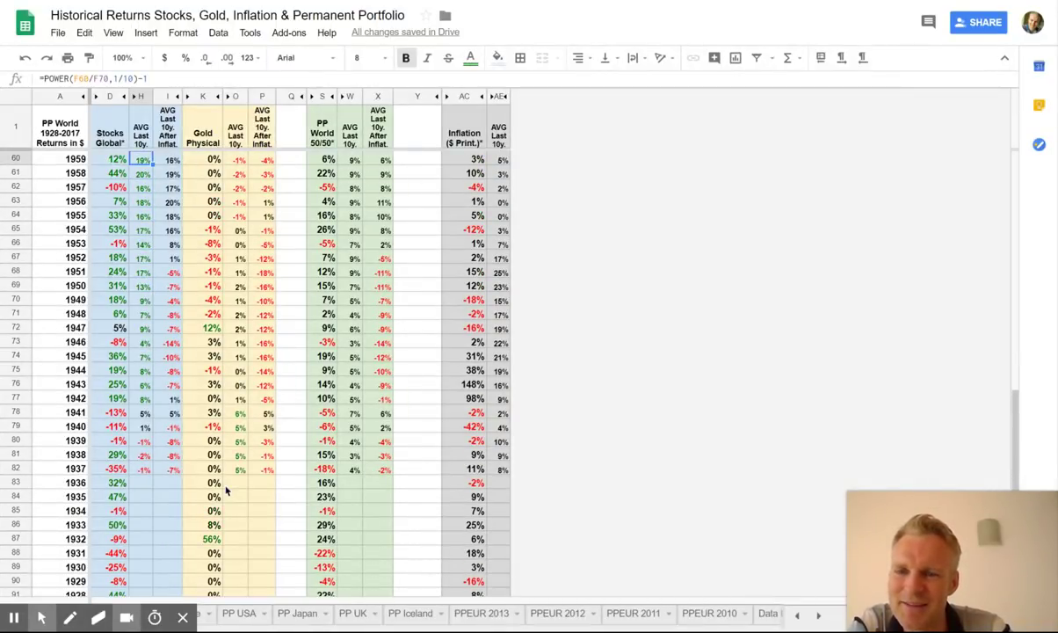
key("Down")
key("Down")
key("Down")
key("Up")
key("Up")
key("Down")
key("Down")
key("Up")
key("Down")
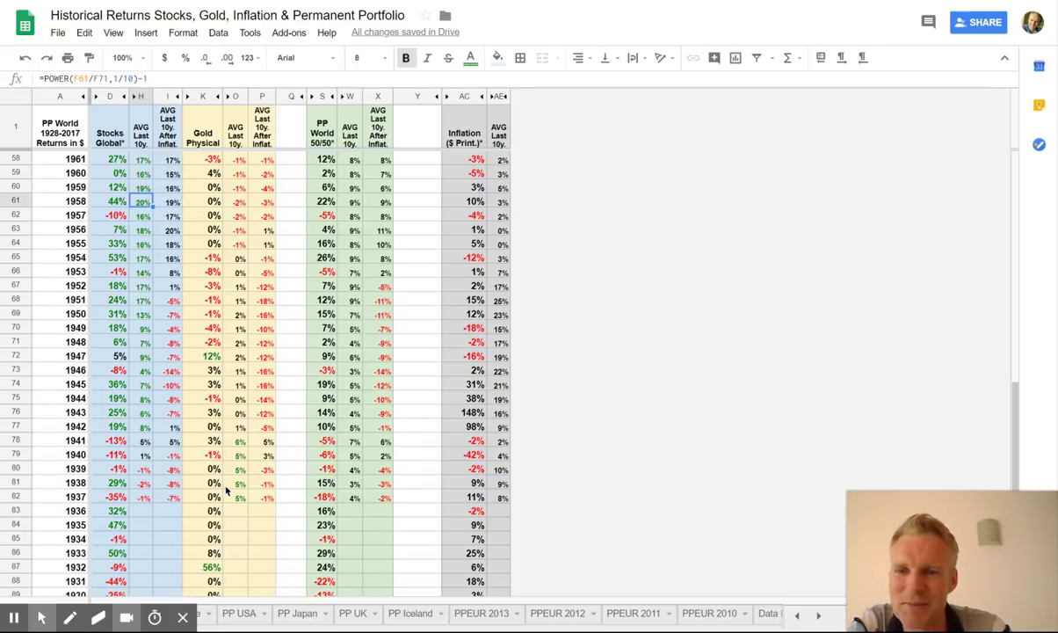
Compare the global stocks' 10-year average for 1958 with gold's 10-year average for that year
key("Right")
key("Right")
key("Right")
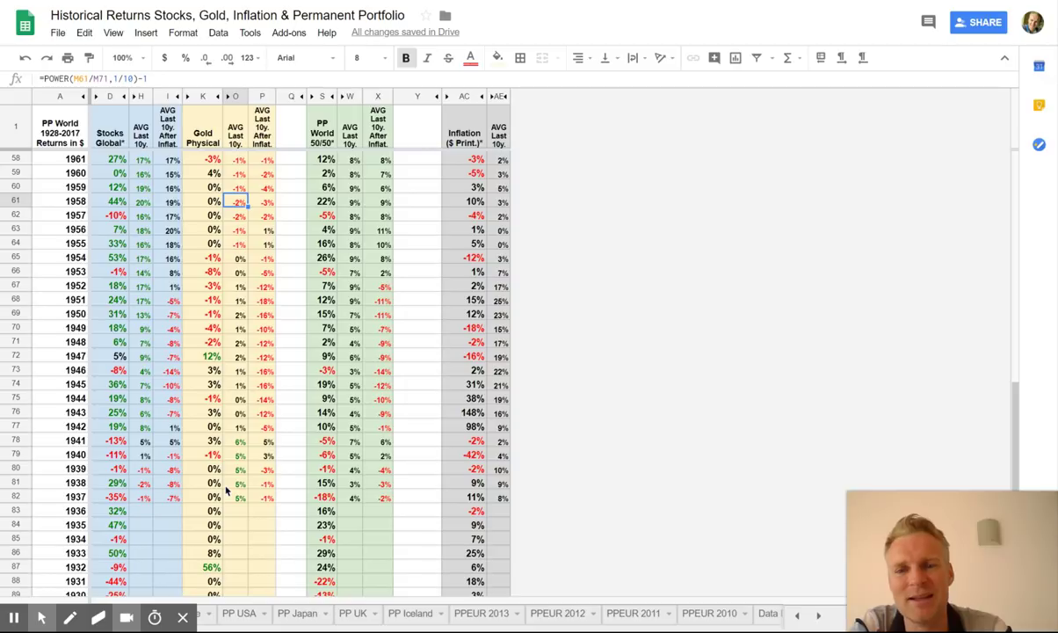
Follow the global stocks' 10-year average returns forward from 1958 to 1968
key("Left")
key("Left")
key("Left")
key("Up")
key("Up")
key("Up")
key("Up")
key("Up")
key("Up")
key("Up")
key("Up")
key("Up")
key("Up")
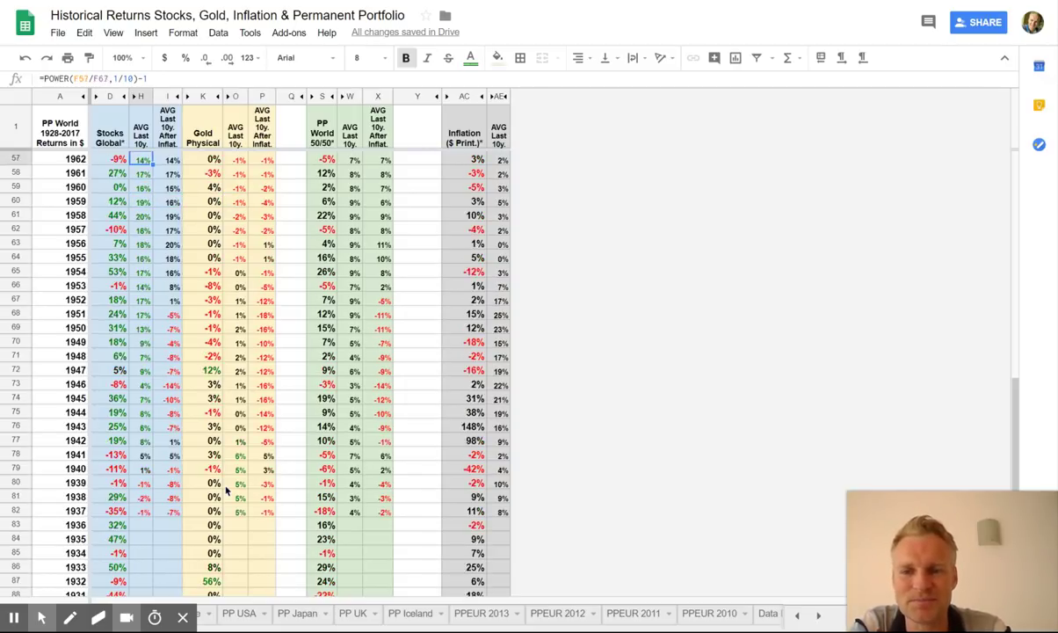
Go back through the global stocks' 10-year averages from 1968 to 1960, finishing on the 1963 figure
key("Down")
key("Down")
key("Down")
key("Down")
key("Down")
key("Down")
key("Down")
key("Down")
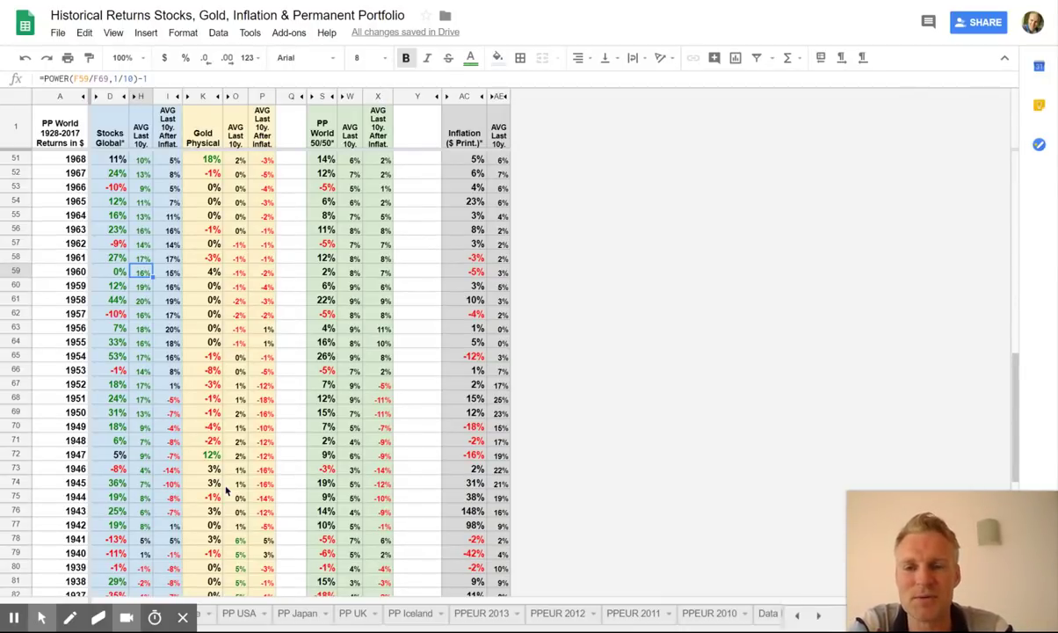
key("Up")
key("Up")
key("Up")
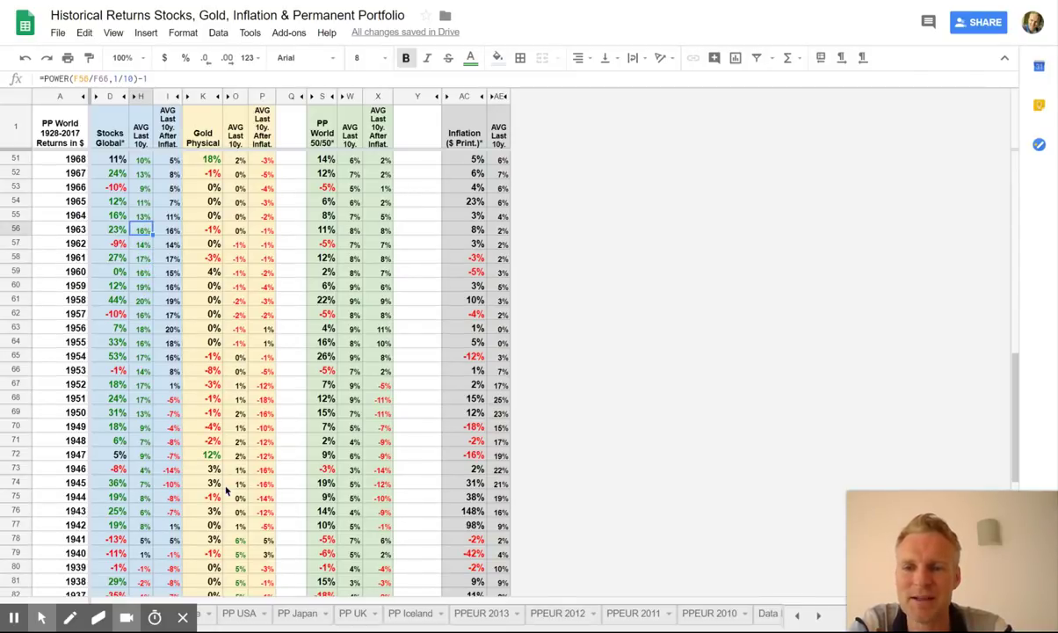
Go back through the global stocks' 10-year averages from 1963 to 1960, and follow them forward to 1970
key("Down")
key("Down")
key("Down")
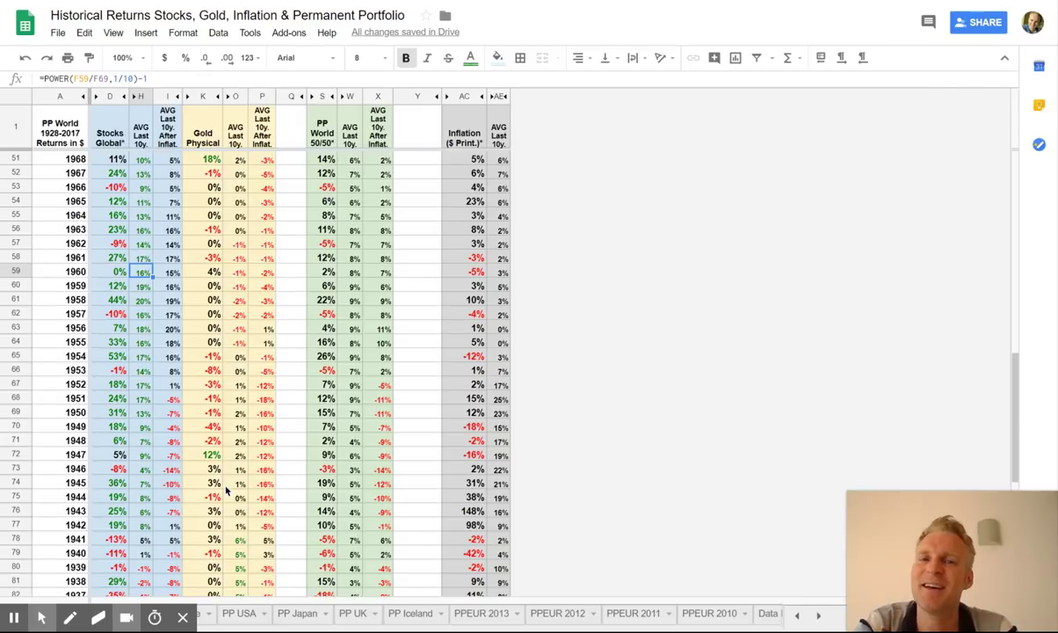
key("Up")
key("Up")
key("Up")
key("Up")
key("Up")
key("Up")
key("Up")
key("Up")
key("Up")
key("Up")
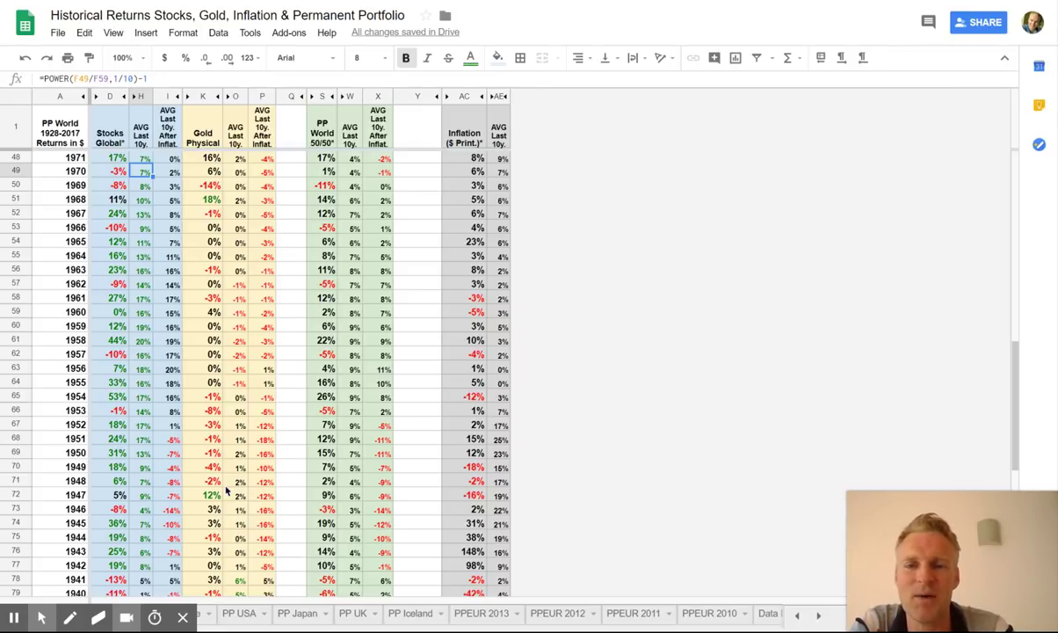
Compare the global stocks' 10-year average for 1970 with gold's, and check the stocks' after-inflation figure for that year
key("Right")
key("Right")
key("Right")
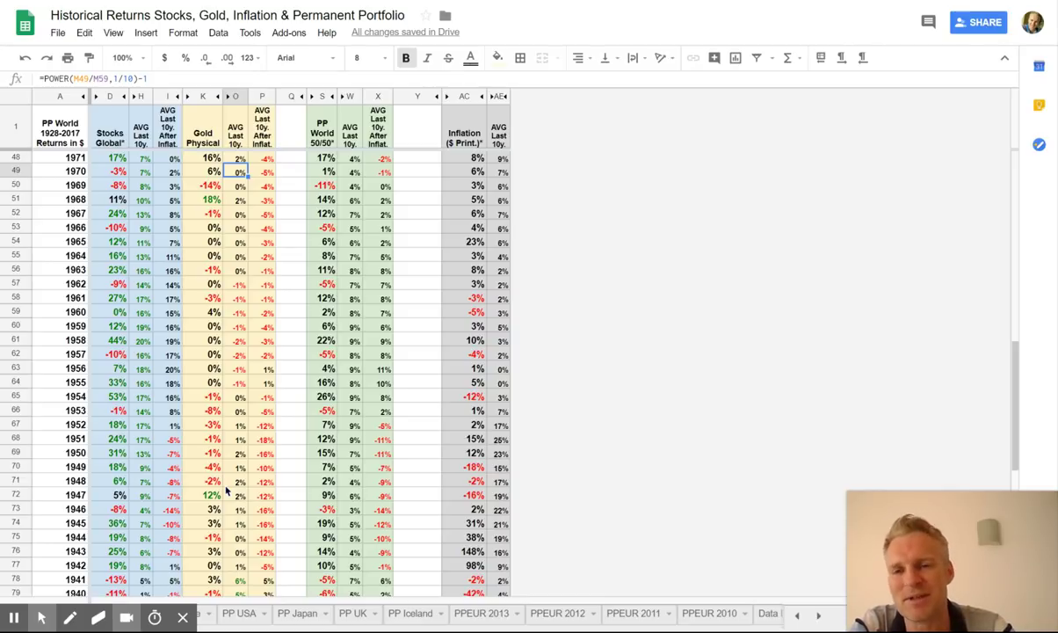
key("Left")
key("Left")
key("Left")
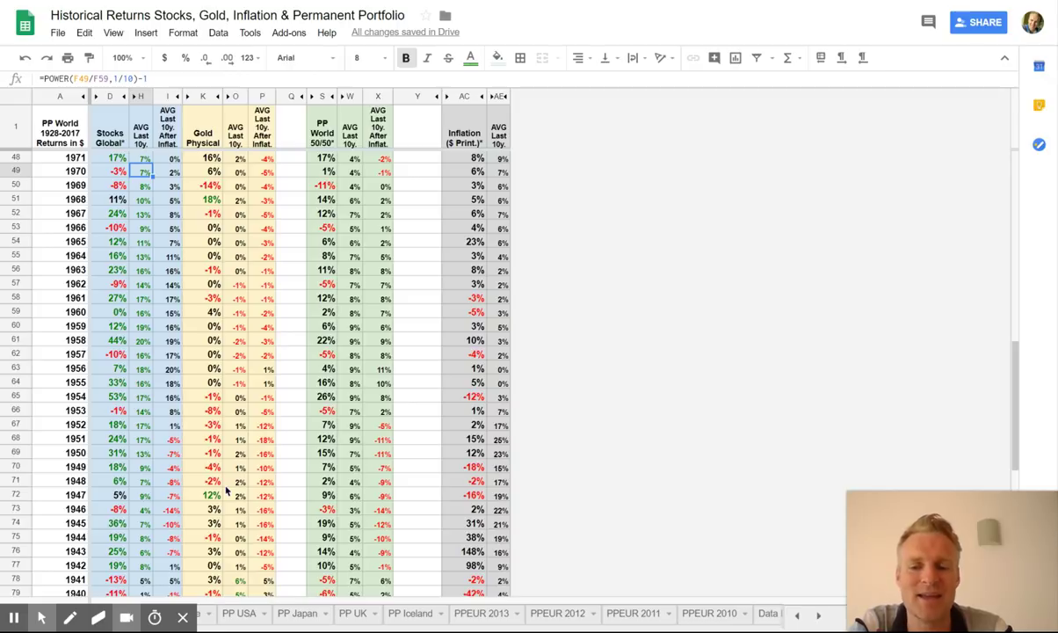
key("Right")
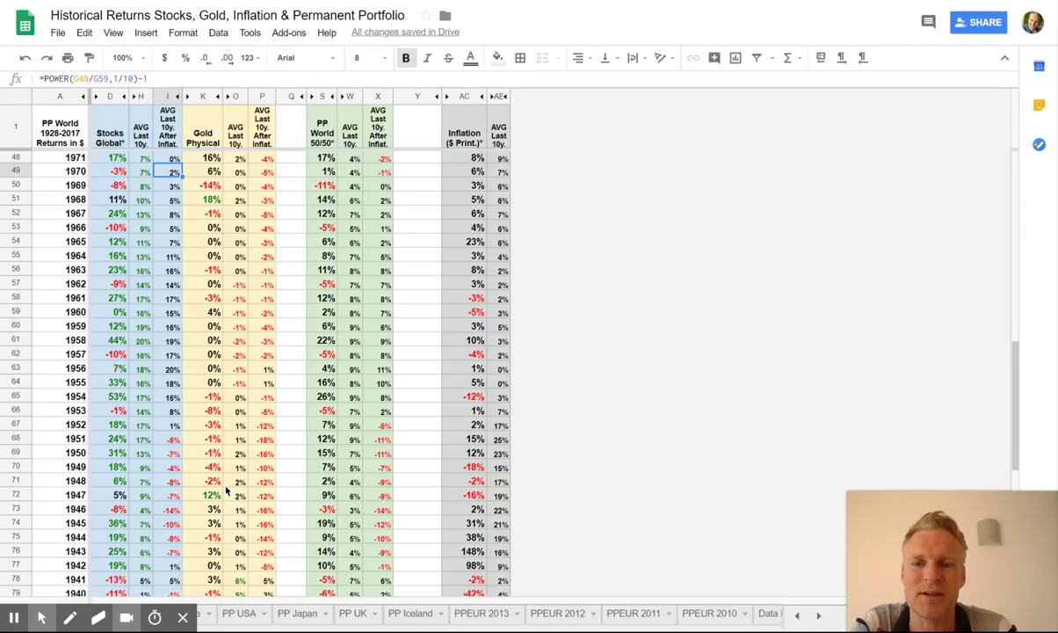
key("Left")
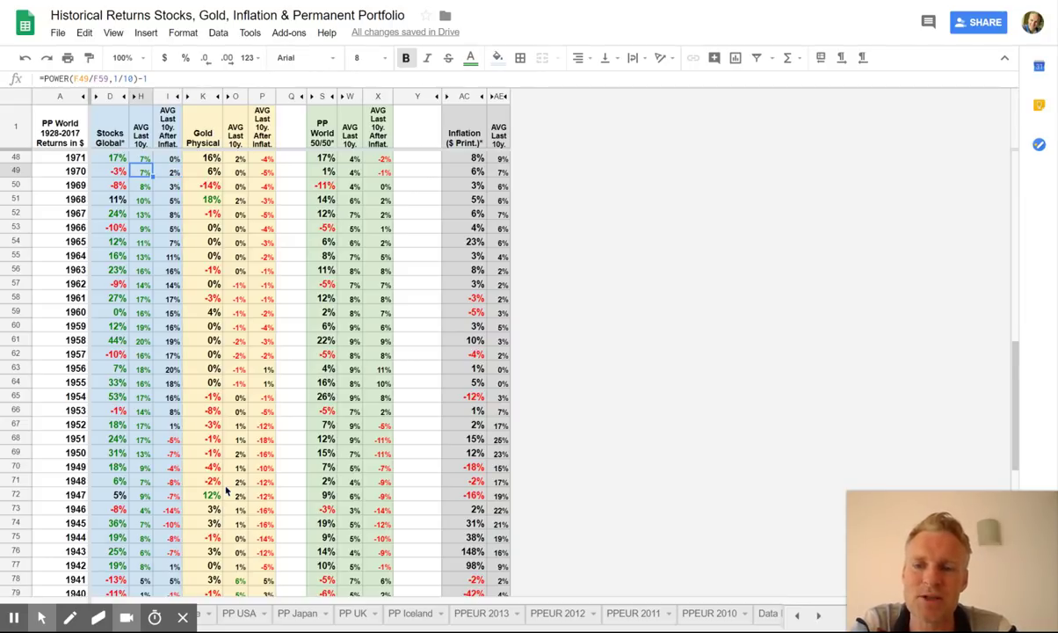
Follow the global stocks' 10-year average returns forward from 1970, finishing on the 1980 figure
key("Up")
key("Up")
key("Up")
key("Up")
key("Up")
key("Up")
key("Up")
key("Up")
key("Up")
key("Up")
key("Up")
key("Up")
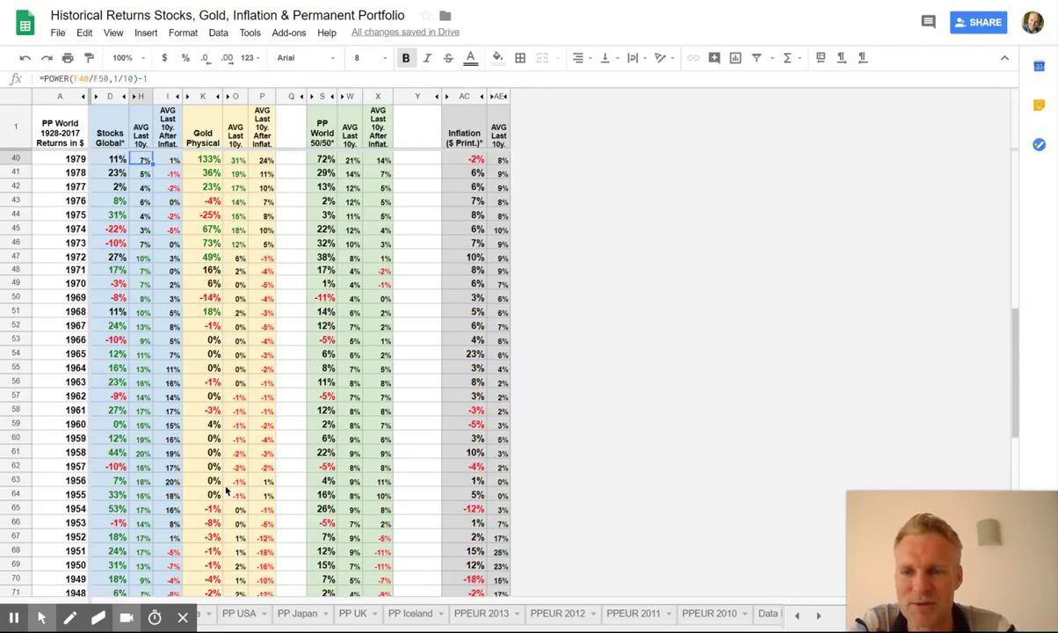
key("Down")
key("Down")
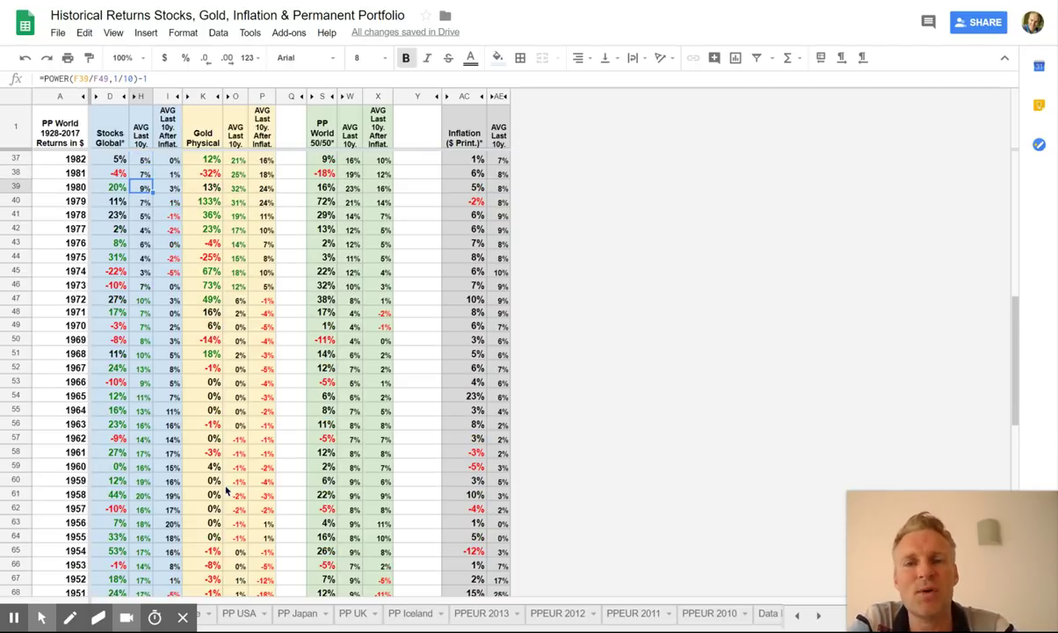
Compare the global stocks' 10-year average for 1980 with gold's 10-year average for that year
key("Right")
key("Right")
key("Right")
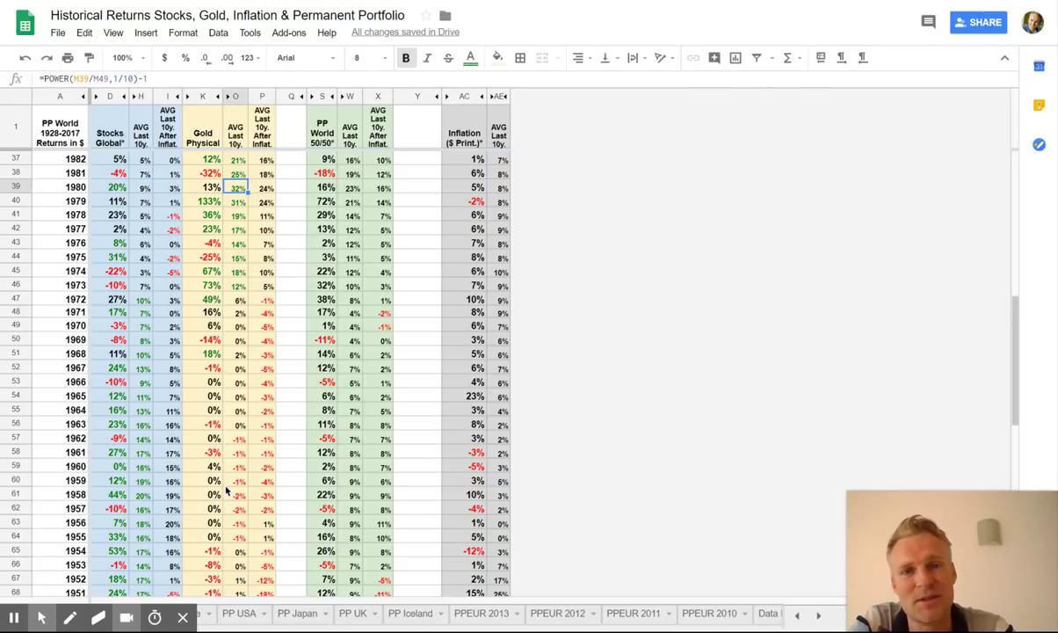
key("Left")
key("Left")
key("Left")
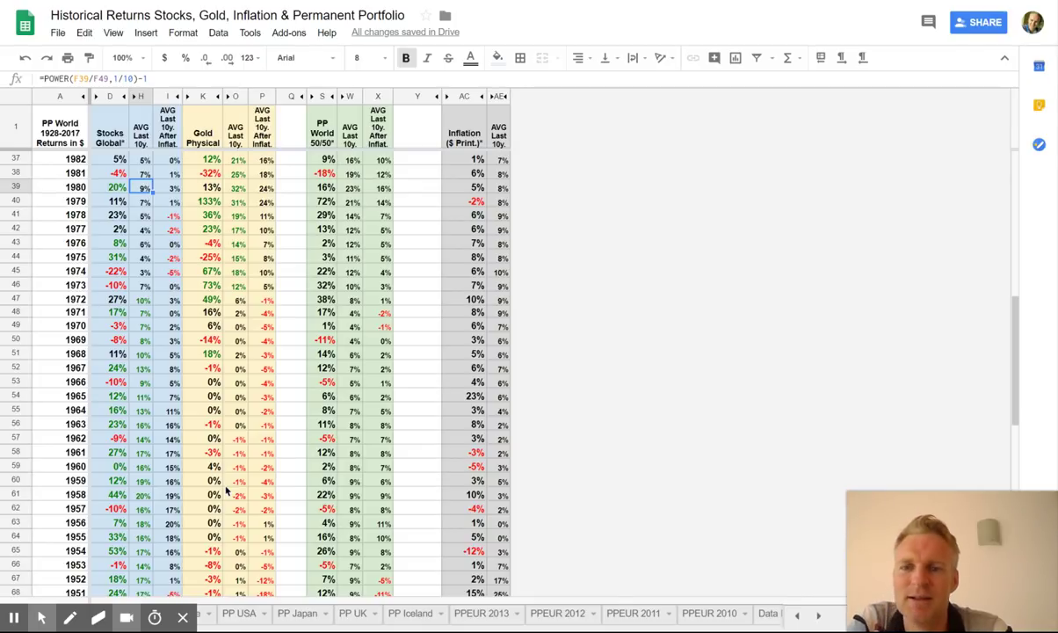
Follow the global stocks' 10-year average returns forward from 1980 to 1990, checking the 1989 figure as well
key("Up")
key("Up")
key("Up")
key("Up")
key("Up")
key("Up")
key("Up")
key("Up")
key("Up")
key("Up")
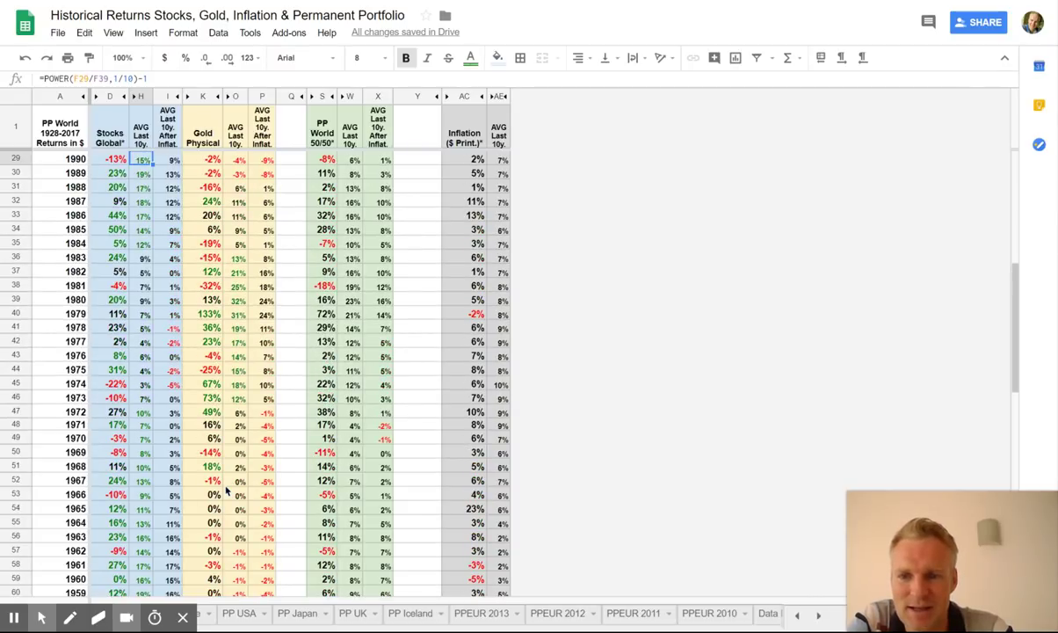
key("Down")
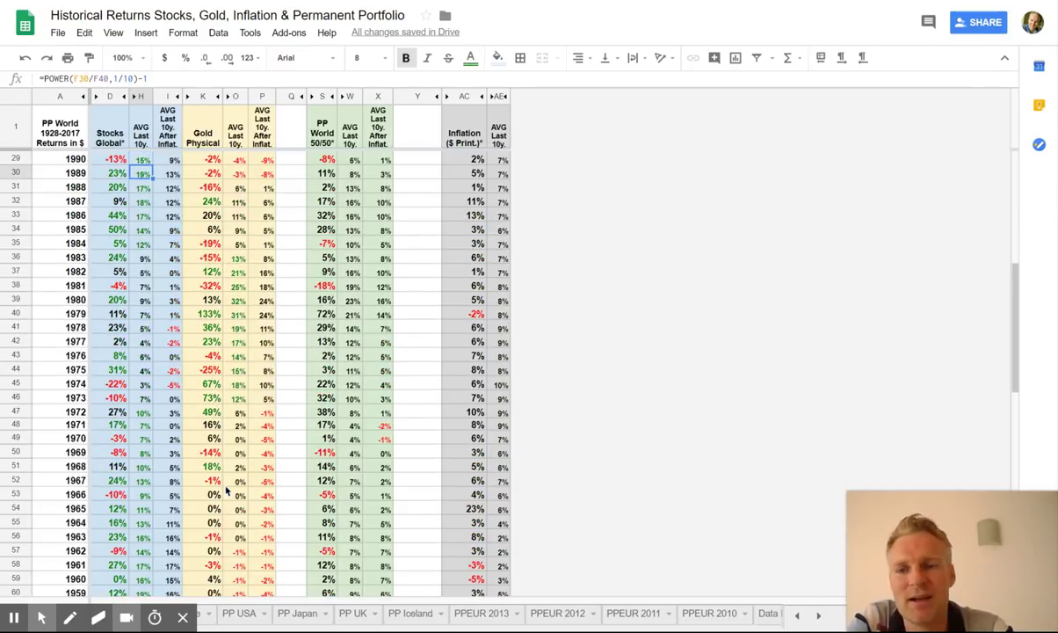
key("Up")
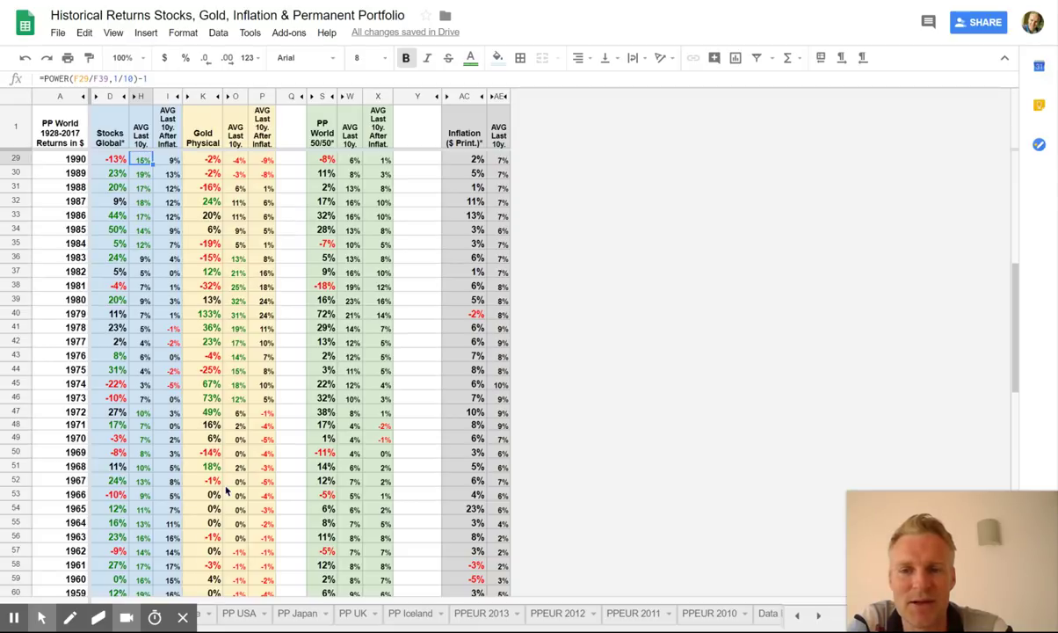
Compare gold's 10-year average for 1990 with the global stocks' figures for 1990 and 1991
key("Right")
key("Right")
key("Right")
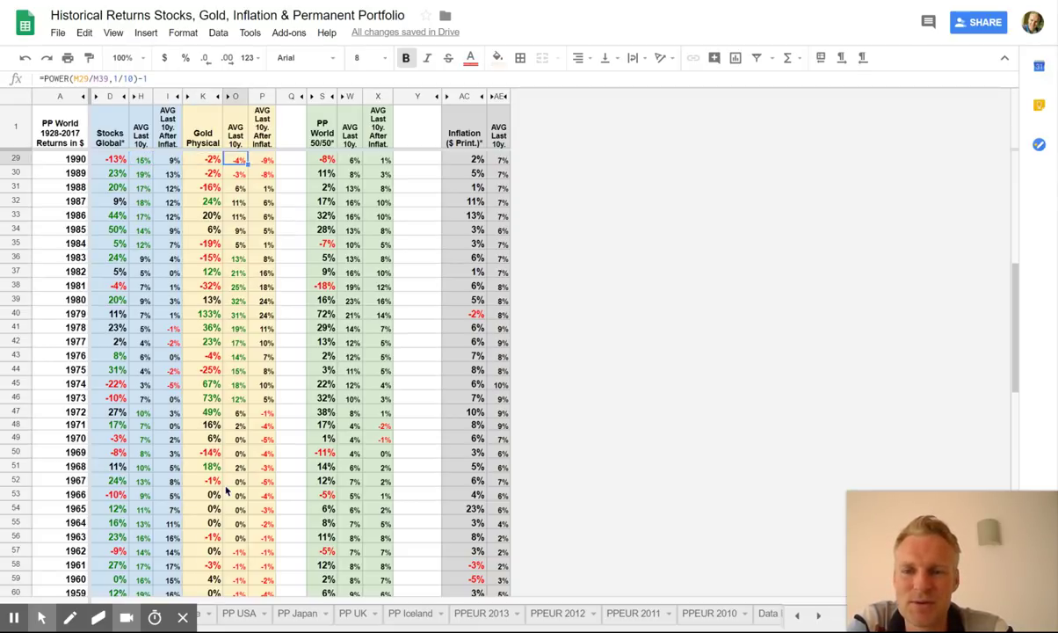
key("Left")
key("Left")
key("Left")
key("Up")
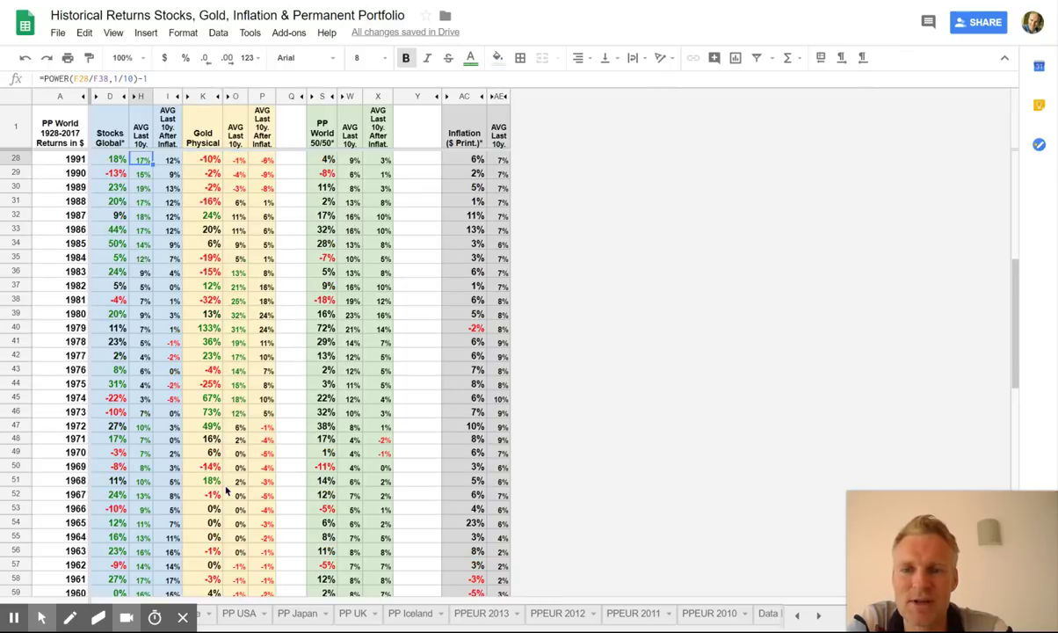
key("Down")
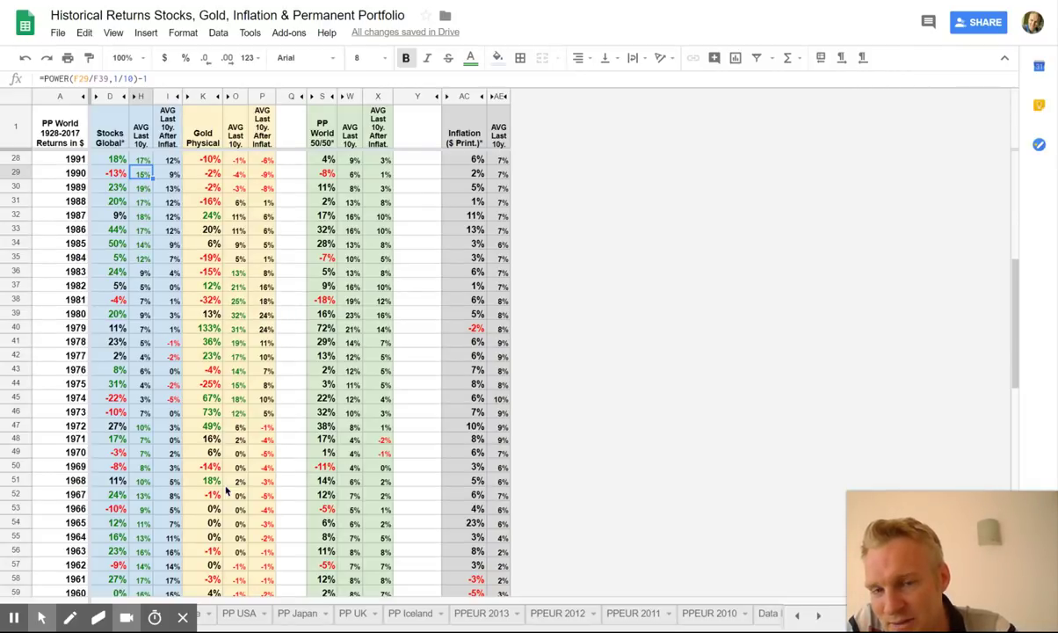
Follow the global stocks' 10-year average returns forward from 1990 to 2000
key("Up")
key("Up")
key("Up")
key("Up")
key("Up")
key("Up")
key("Up")
key("Up")
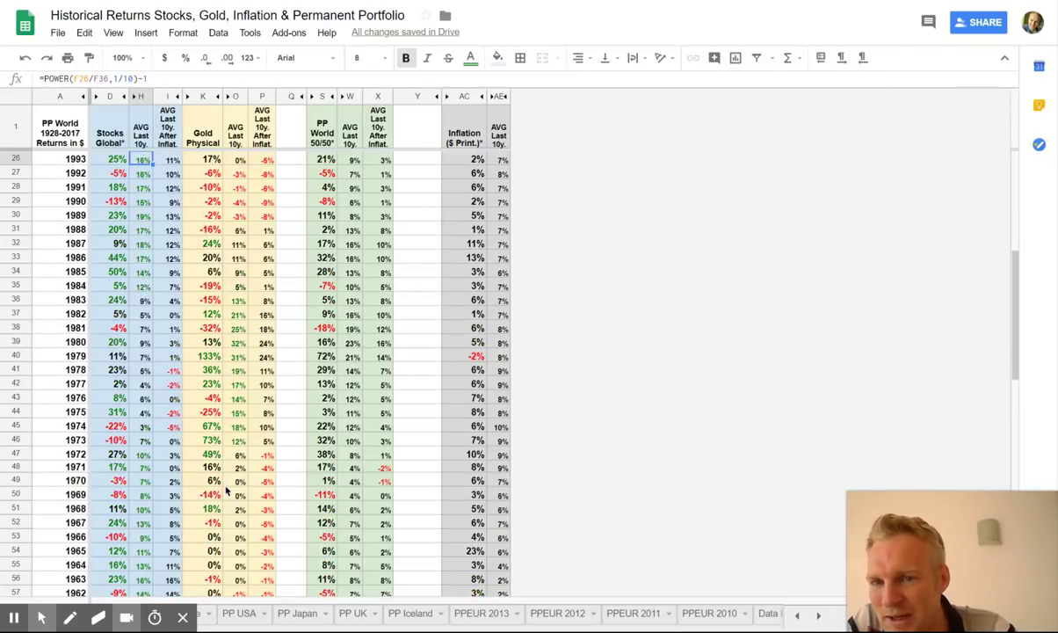
key("Up")
key("Up")
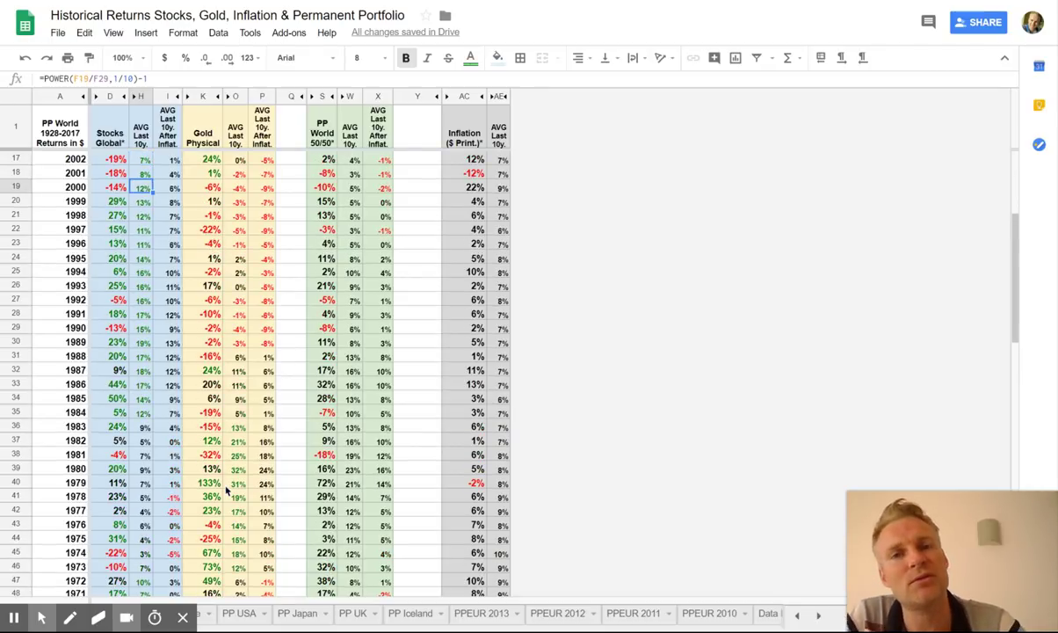
Compare the global stocks' 10-year average for 2000 with gold's averages before and after inflation
key("Right")
key("Right")
key("Right")
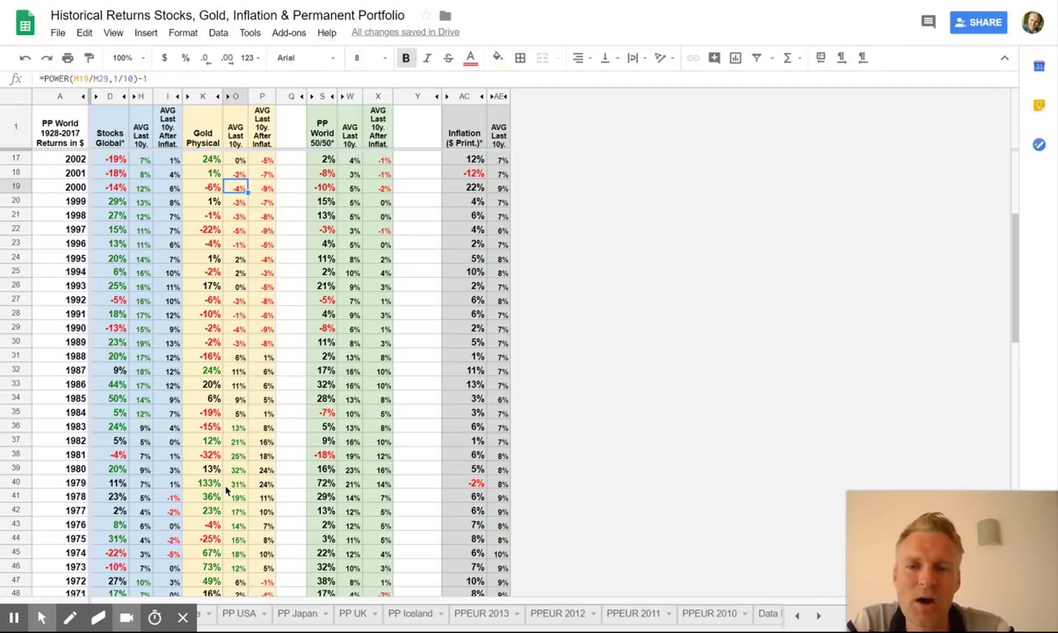
key("Right")
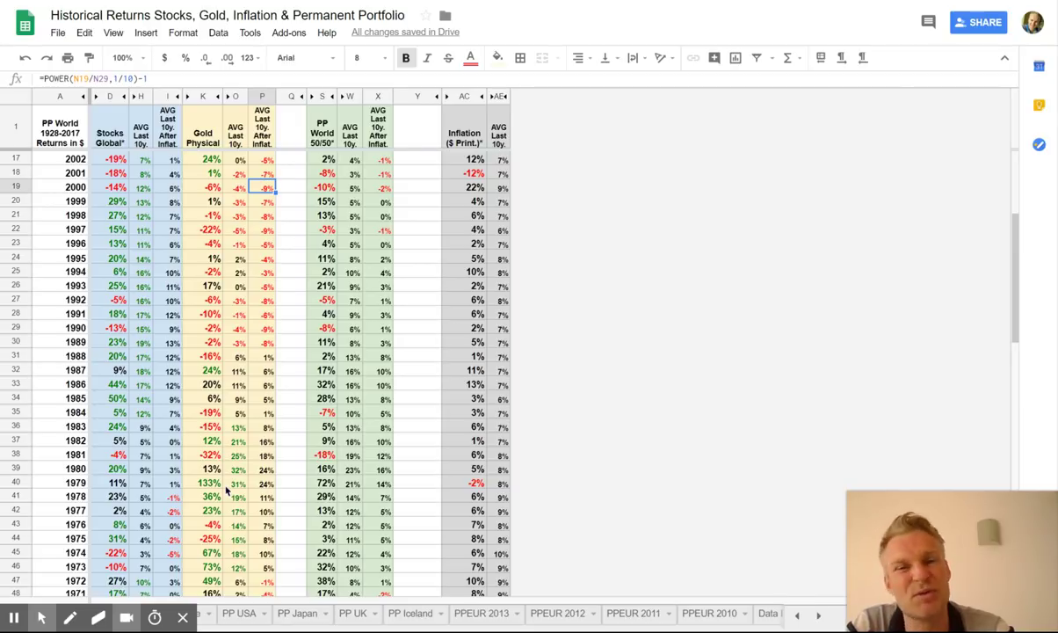
Go back through gold's after-inflation 10-year averages from 2000 to 1982, pausing on the 1990 figure
key("Down")
key("Down")
key("Down")
key("Down")
key("Down")
key("Down")
key("Down")
key("Down")
key("Down")
key("Down")
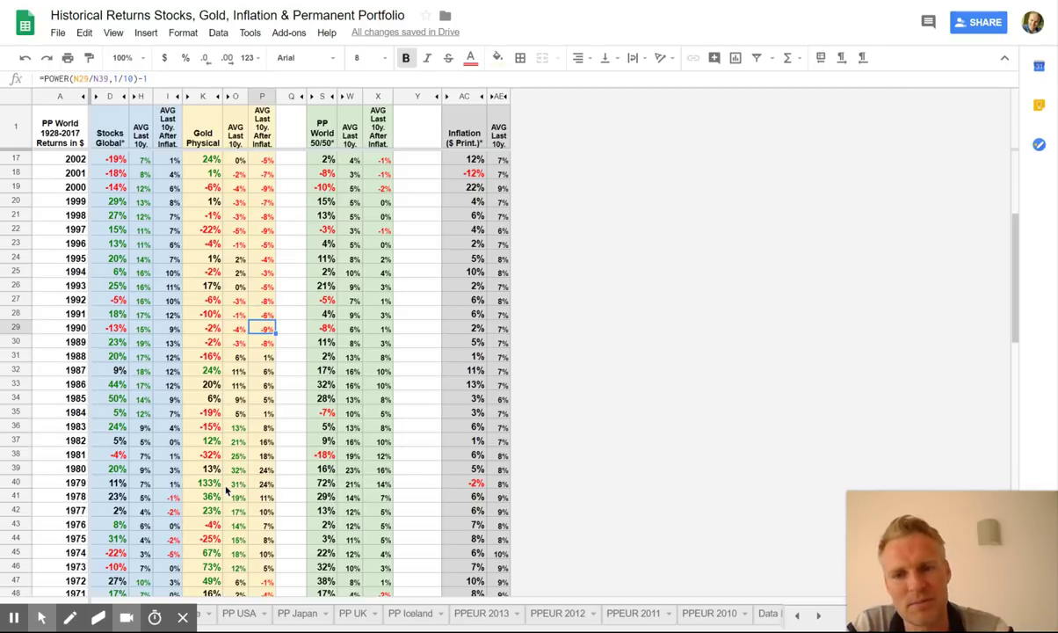
key("Down")
key("Down")
key("Down")
key("Down")
key("Down")
key("Down")
key("Down")
key("Down")
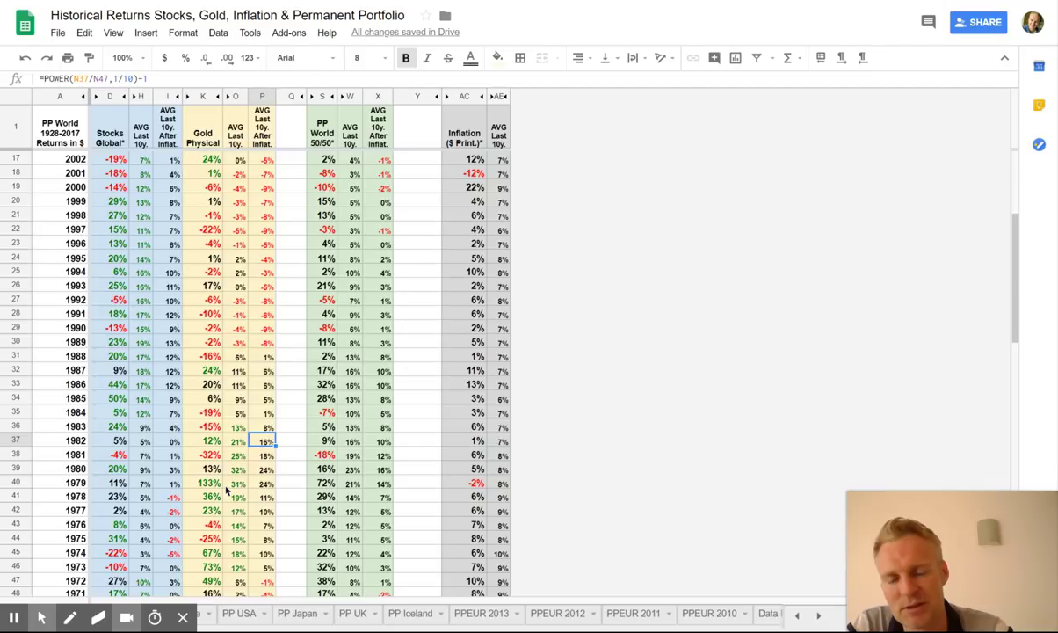
Return from gold's 1982 figures to the global stocks' after-inflation 10-year average for 2000
key("Left")
key("Left")
key("Left")
key("Left")
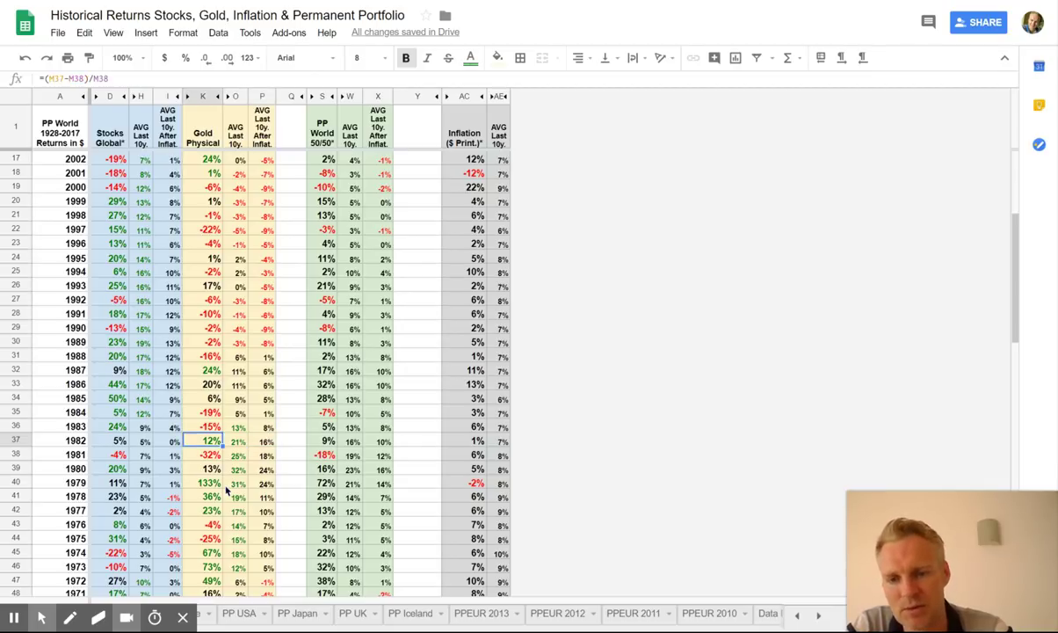
key("Up")
key("Up")
key("Up")
key("Up")
key("Up")
key("Up")
key("Up")
key("Up")
key("Up")
key("Up")
key("Up")
key("Up")
key("Up")
key("Up")
key("Up")
key("Up")
key("Up")
key("Up")
key("Right")
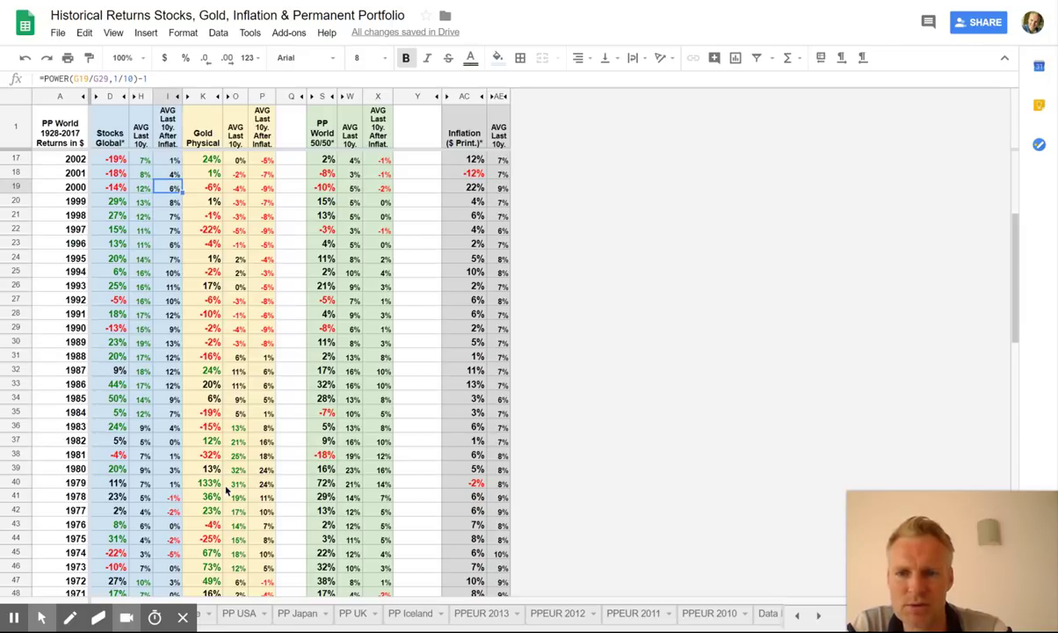
Go back through the global stocks' after-inflation averages from 2000 to 1990, and check the 1990 average before inflation
key("Down")
key("Down")
key("Down")
key("Down")
key("Down")
key("Down")
key("Down")
key("Down")
key("Down")
key("Down")
key("Down")
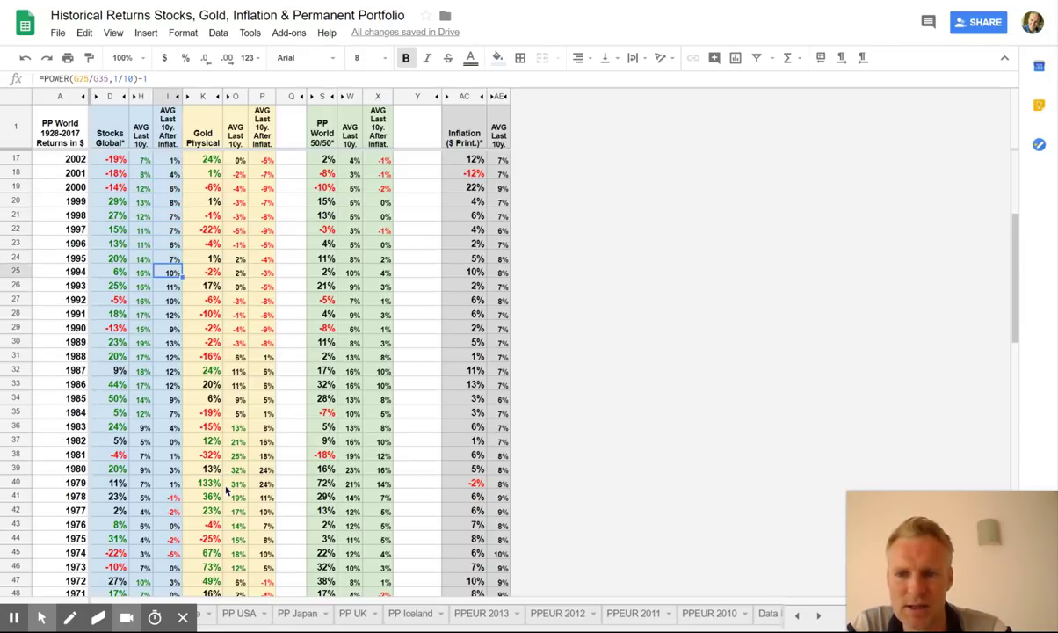
key("Up")
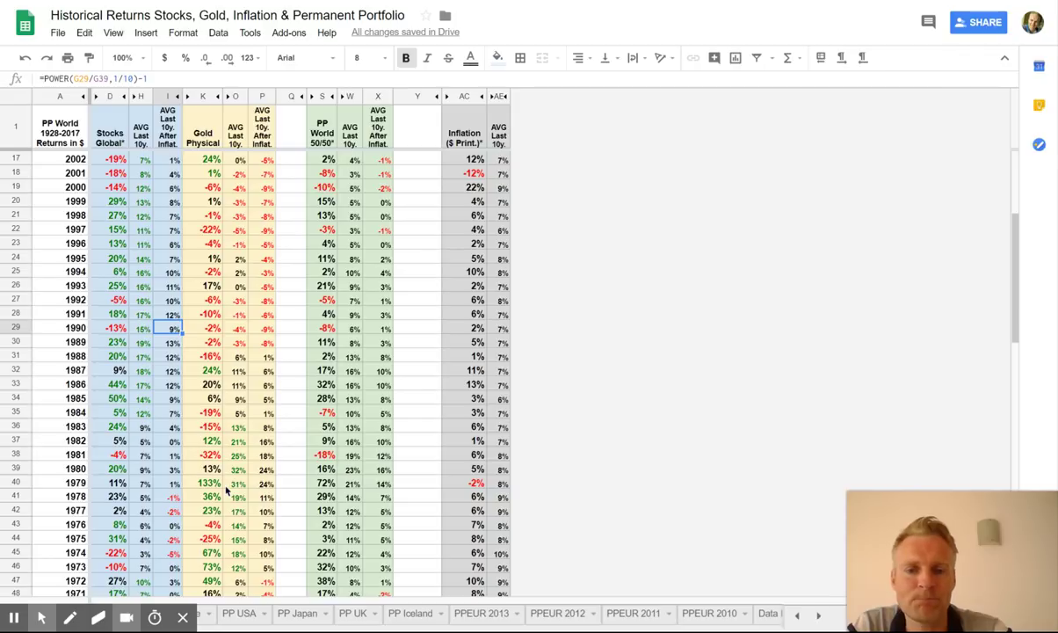
key("Left")
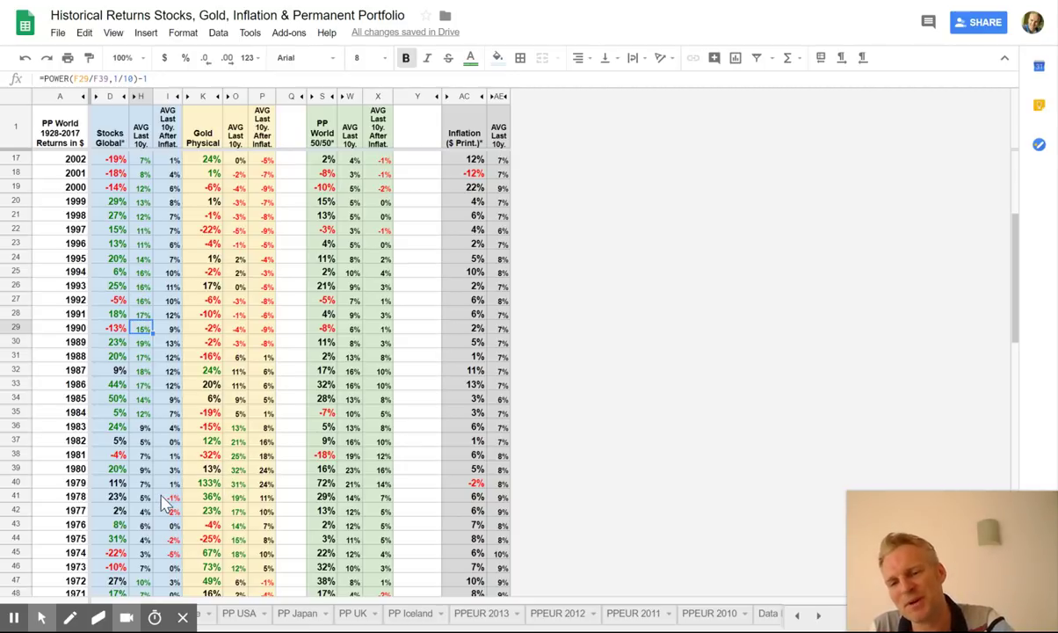
Check the earlier decades and the overall 1971–2017 and 1928–1971 averages below the yearly returns, and return to the 1990 figures
scroll(157, 484, "down", 3)
scroll(163, 502, "down", 3)
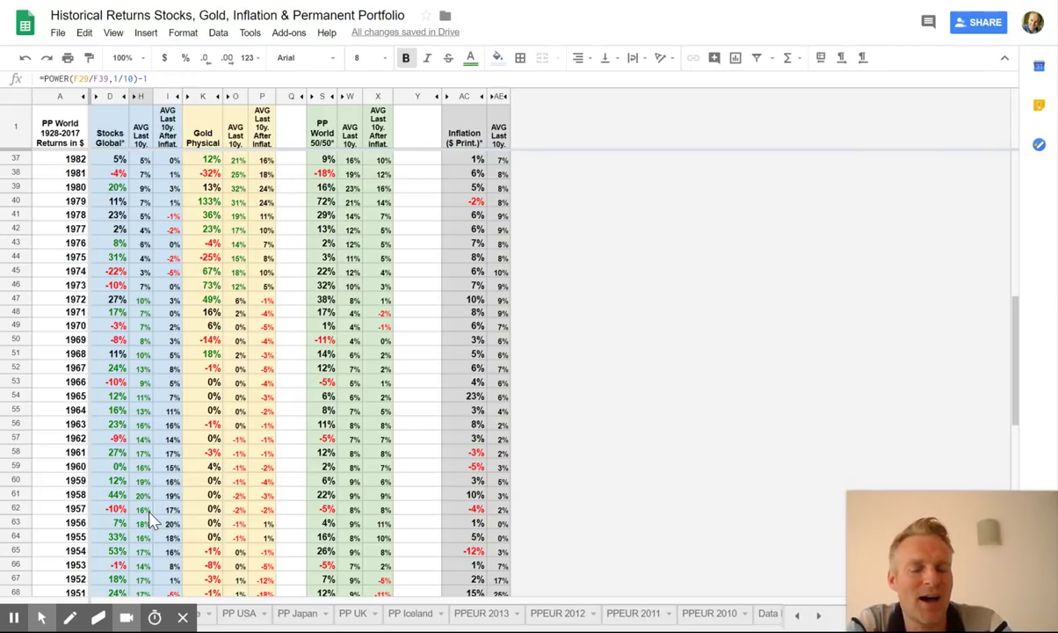
scroll(150, 519, "down", 3)
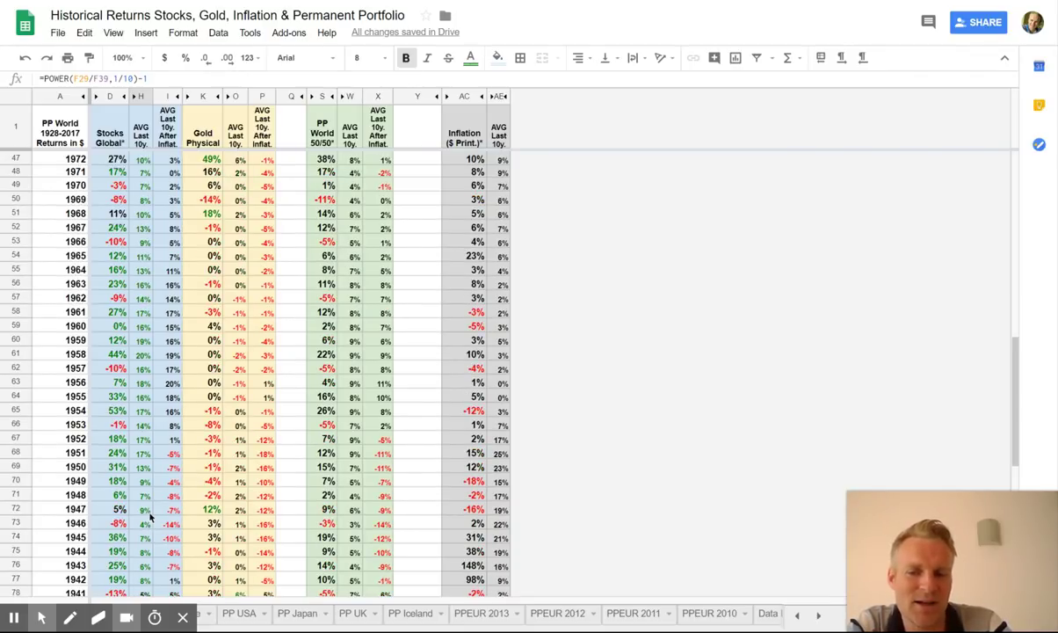
scroll(150, 518, "down", 3)
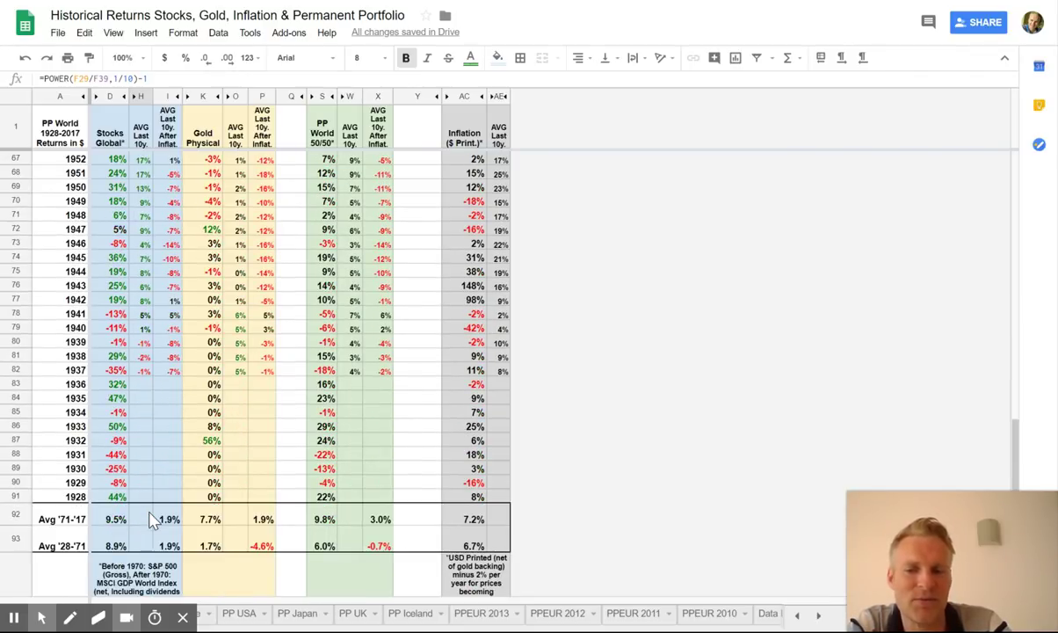
scroll(151, 520, "up", 6)
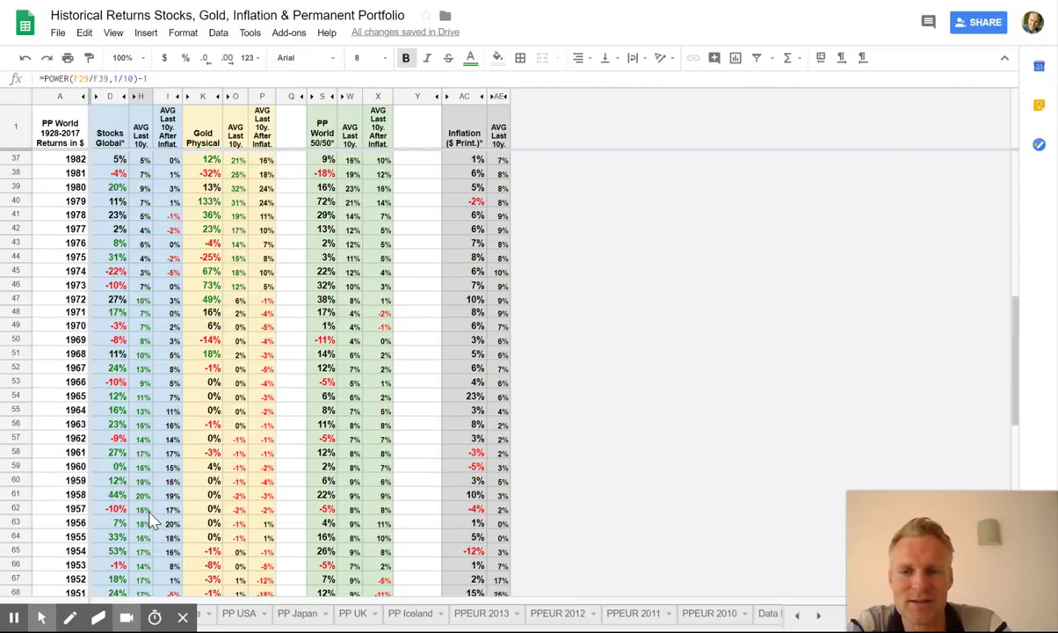
scroll(149, 521, "up", 6)
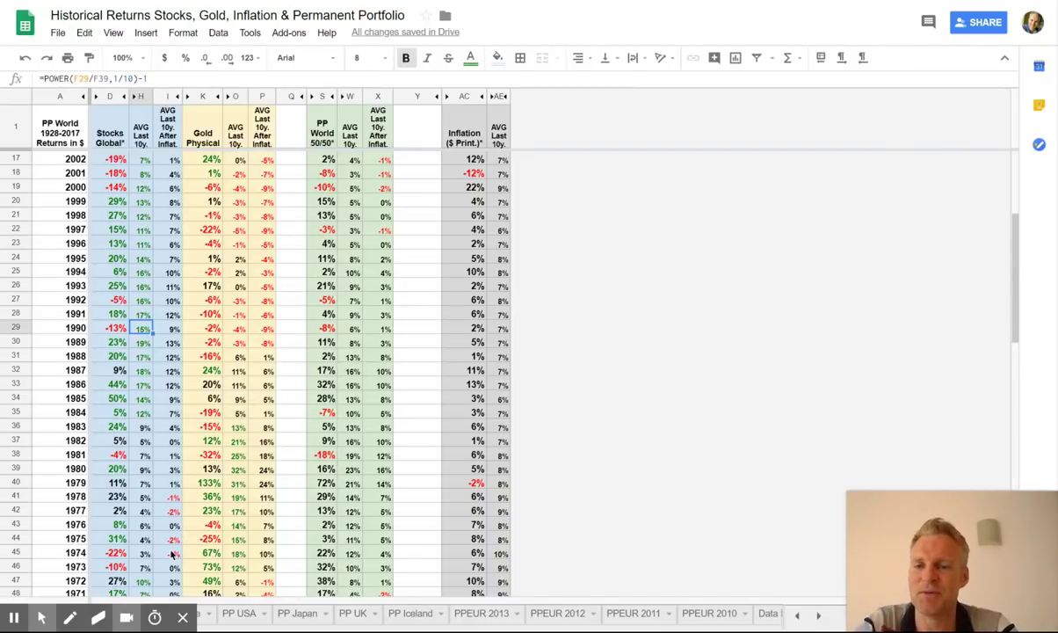
Compare the 1990 10-year averages of global stocks and gold with the 50/50 portfolio's average for that year
key("Right")
key("Right")
key("Right")
key("Right")
key("Right")
key("Right")
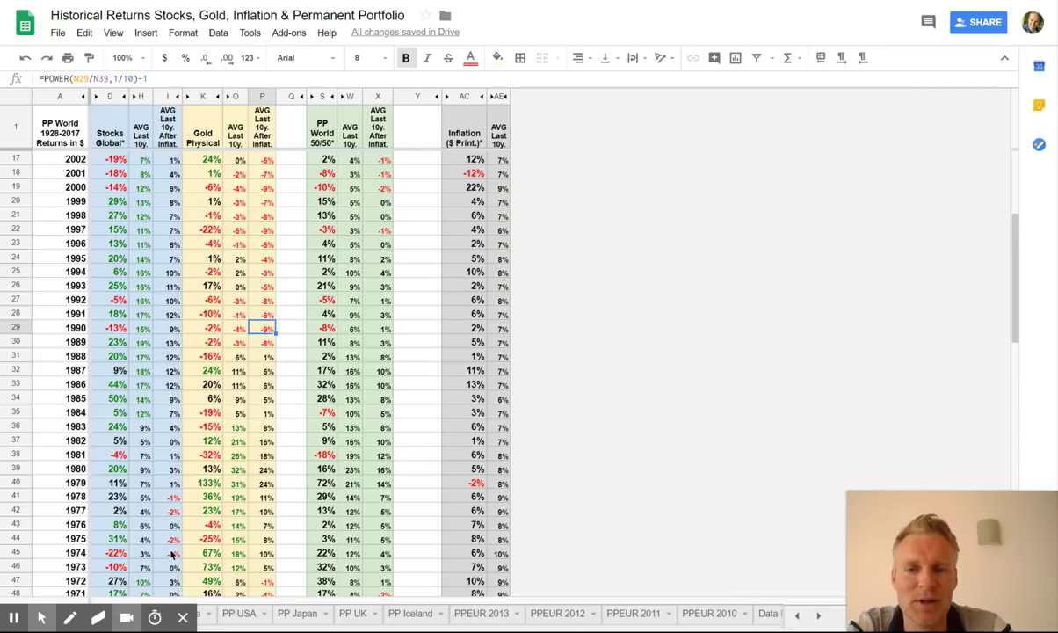
key("Right")
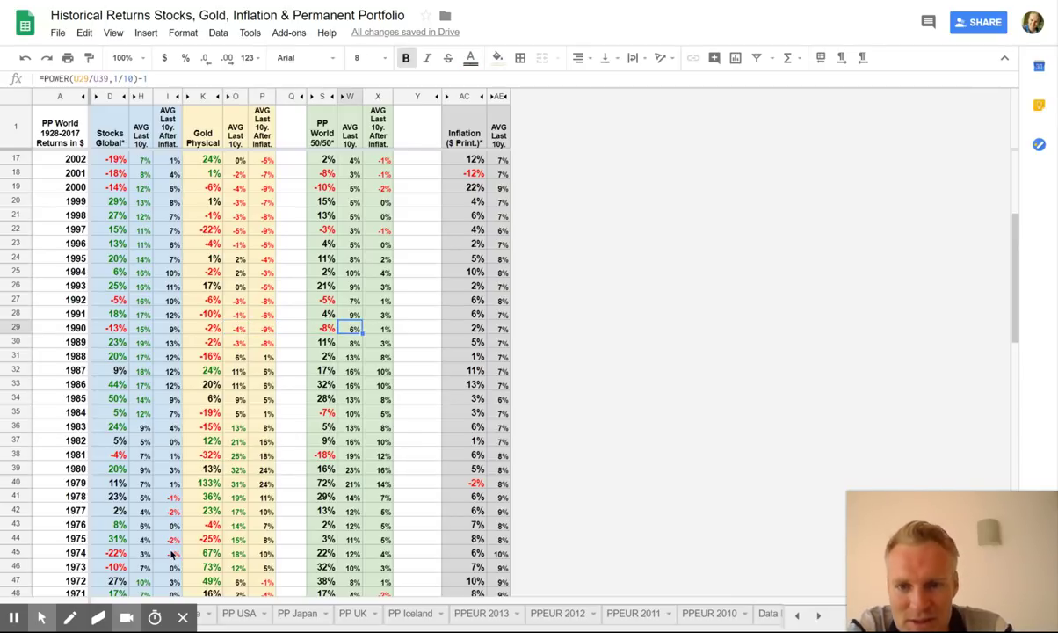
Go back through the 50/50 portfolio's yearly returns from 1989 to 1981
key("Down")
key("Left")
key("Down")
key("Down")
key("Down")
key("Down")
key("Down")
key("Down")
key("Down")
key("Down")
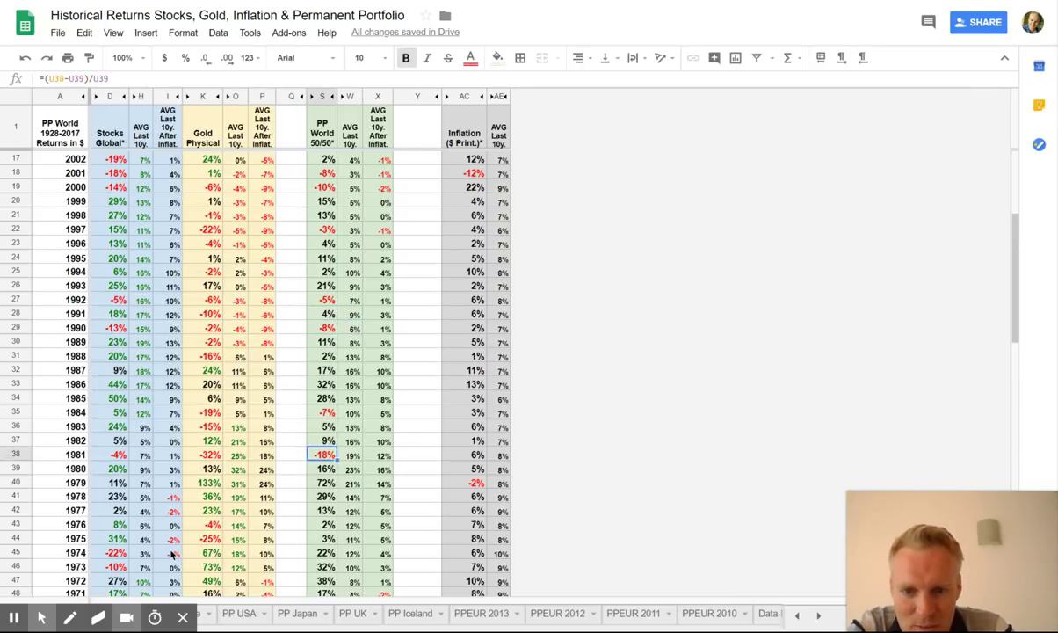
Go back through the 50/50 portfolio's yearly returns from 1981 to the earliest years of the table
key("Down")
key("Down")
key("Down")
key("Down")
key("Down")
key("Down")
key("Down")
key("Down")
key("Down")
key("Down")
key("Down")
key("Down")
key("Down")
key("Down")
key("Down")
key("Down")
key("Down")
key("Down")
key("Down")
key("Down")
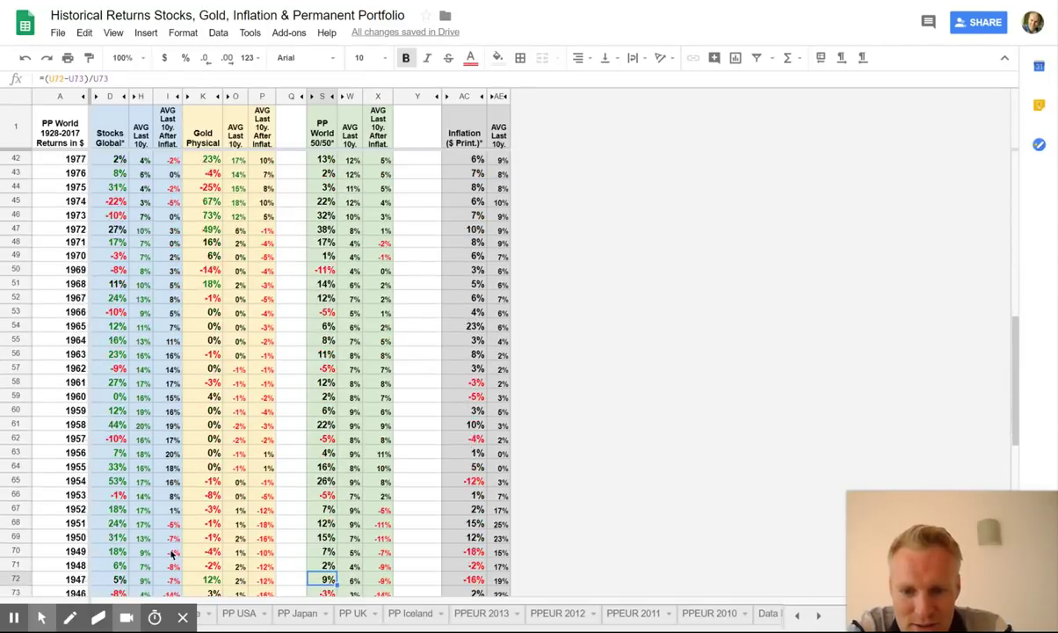
key("Down")
key("Down")
key("Down")
key("Down")
key("Down")
key("Down")
key("Down")
key("Down")
key("Down")
key("Down")
key("Down")
key("Down")
key("Down")
key("Down")
key("Down")
key("Down")
key("Down")
key("Down")
key("Down")
key("Down")
Check the 50/50 portfolio's overall averages below the yearly returns, and go to its 10-year average for 1938
key("Right")
key("Right")
key("Right")
key("Up")
key("Up")
key("Up")
key("Up")
key("Up")
key("Up")
key("Up")
key("Up")
key("Up")
key("Up")
key("Up")
key("Up")
key("Left")
key("Left")
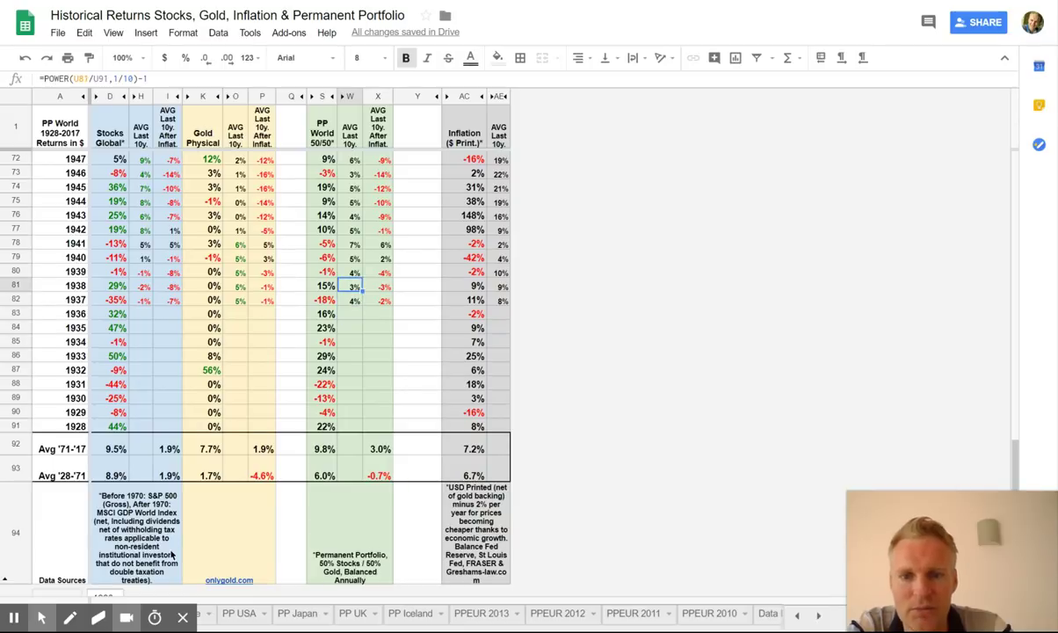
key("Down")
key("Up")
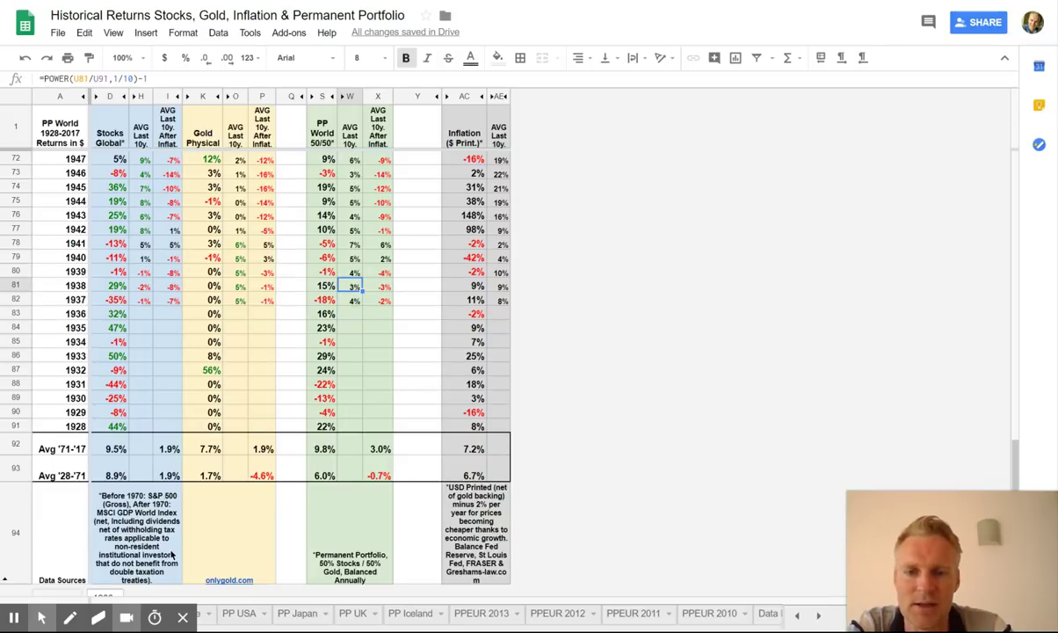
Follow the 50/50 portfolio's 10-year averages before inflation forward from 1938 to 1948
key("Up")
key("Up")
key("Up")
key("Up")
key("Up")
key("Up")
key("Up")
key("Up")
key("Up")
key("Up")
key("Up")
key("Up")
key("Up")
key("Up")
key("Up")
key("Up")
key("Up")
key("Up")
key("Up")
key("Up")
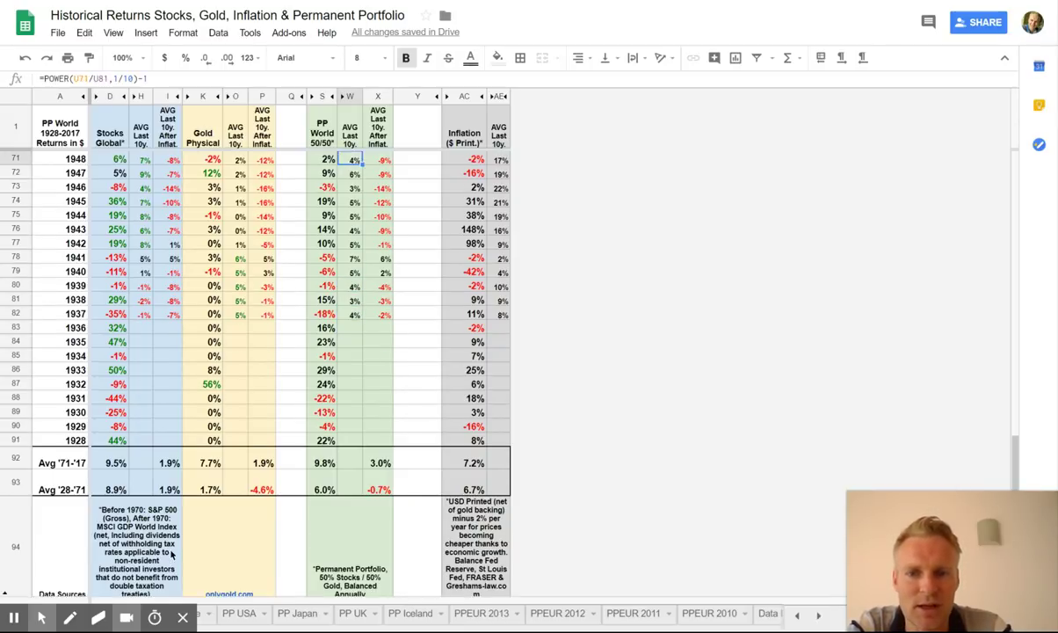
Examine the 50/50 portfolio's 10-year averages for the decade from 1948 to 1958
key("Up")
key("Up")
key("Up")
key("Up")
key("Up")
key("Up")
key("Down")
key("Down")
key("Down")
key("Down")
key("Down")
key("Down")
key("Down")
key("Down")
key("Down")
key("Down")
key("Up")
key("Up")
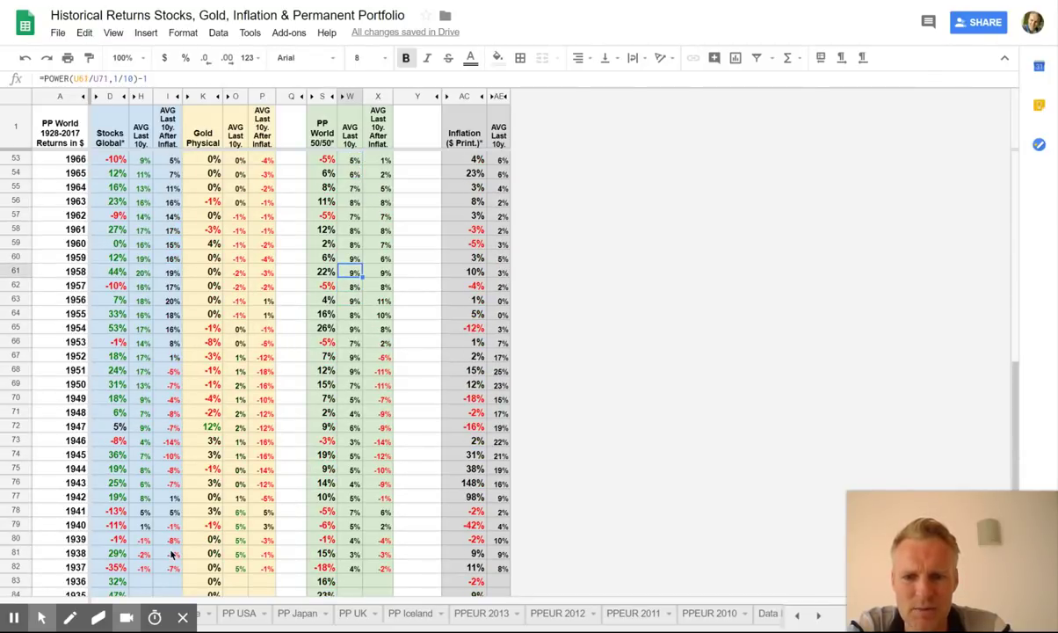
Continue through the 50/50 portfolio's 10-year averages from 1958 past 1966, and check the 1971 average
key("Up")
key("Up")
key("Up")
key("Up")
key("Up")
key("Up")
key("Up")
key("Up")
key("Up")
key("Up")
key("Up")
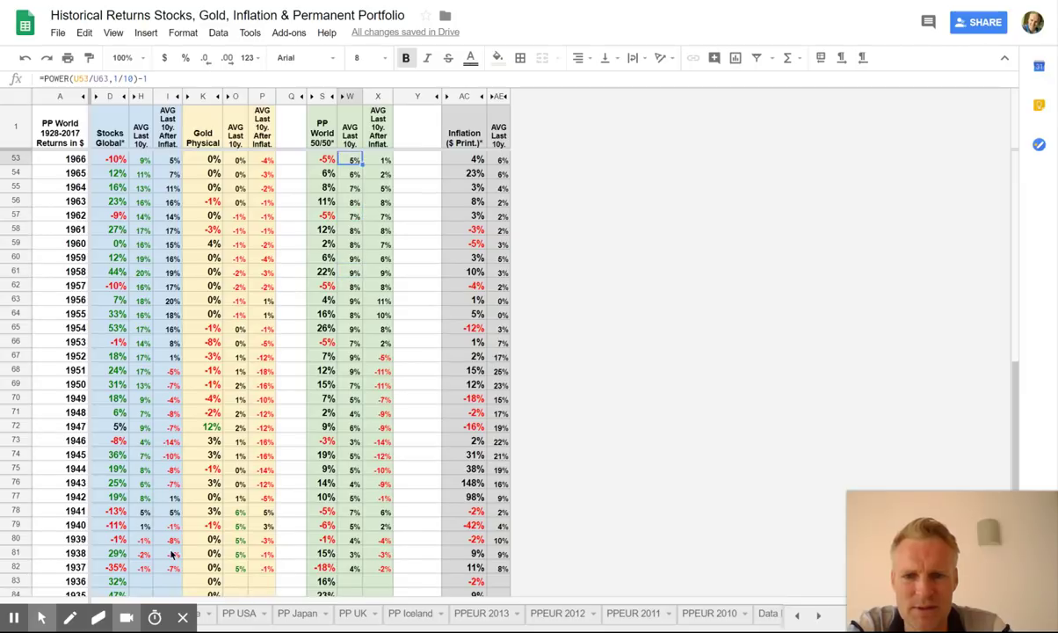
key("Up")
key("Up")
key("Up")
key("Up")
key("Up")
key("Up")
key("Up")
key("Down")
key("Down")
key("Down")
key("Down")
key("Down")
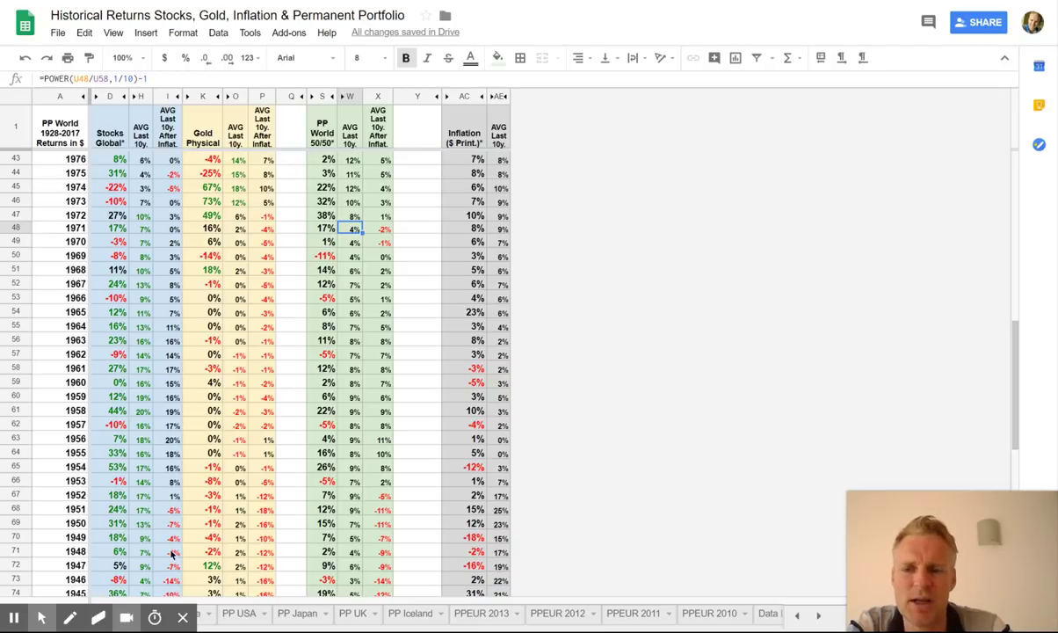
Follow the 50/50 portfolio's 10-year averages from 1971 to 1984, and return to the 1980 average
key("Up")
key("Up")
key("Up")
key("Up")
key("Up")
key("Up")
key("Up")
key("Up")
key("Up")
key("Up")
key("Up")
key("Up")
key("Up")
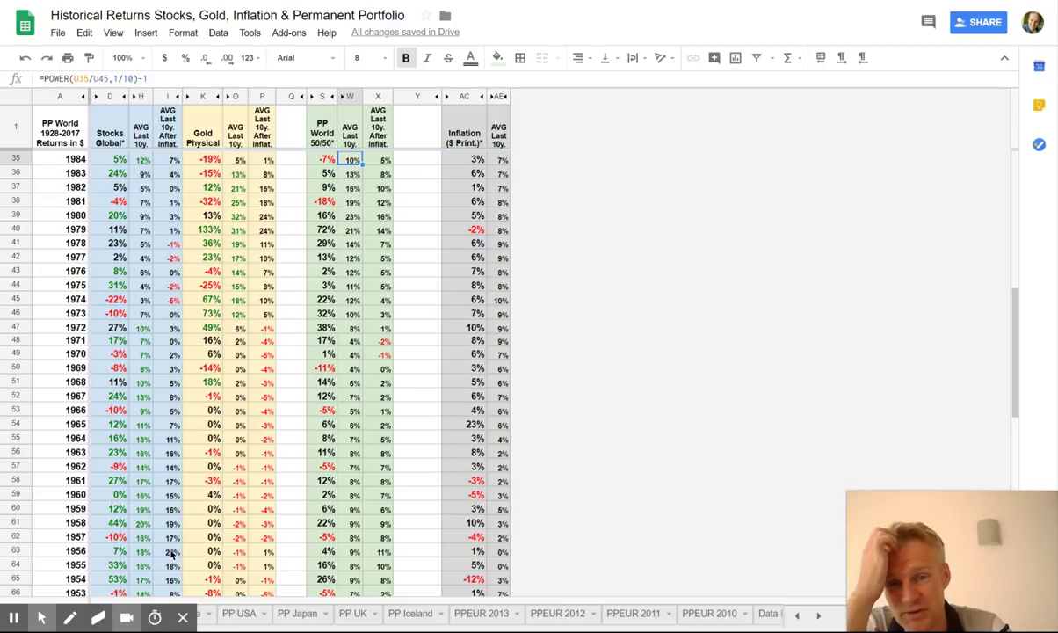
key("Down")
key("Down")
key("Down")
key("Down")
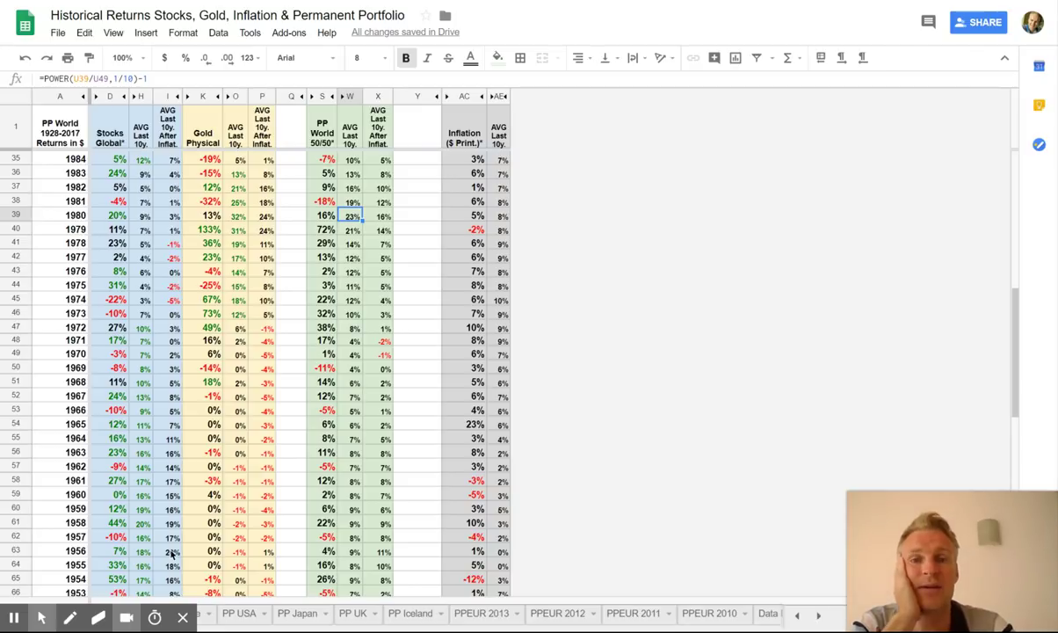
Follow the 50/50 portfolio's 10-year averages forward from 1980 through the 1990s, and check the 1998 average
key("Up")
key("Up")
key("Up")
key("Up")
key("Up")
key("Up")
key("Up")
key("Up")
key("Up")
key("Up")
key("Up")
key("Up")
key("Up")
key("Up")
key("Up")
key("Up")
key("Up")
key("Up")
key("Up")
key("Up")
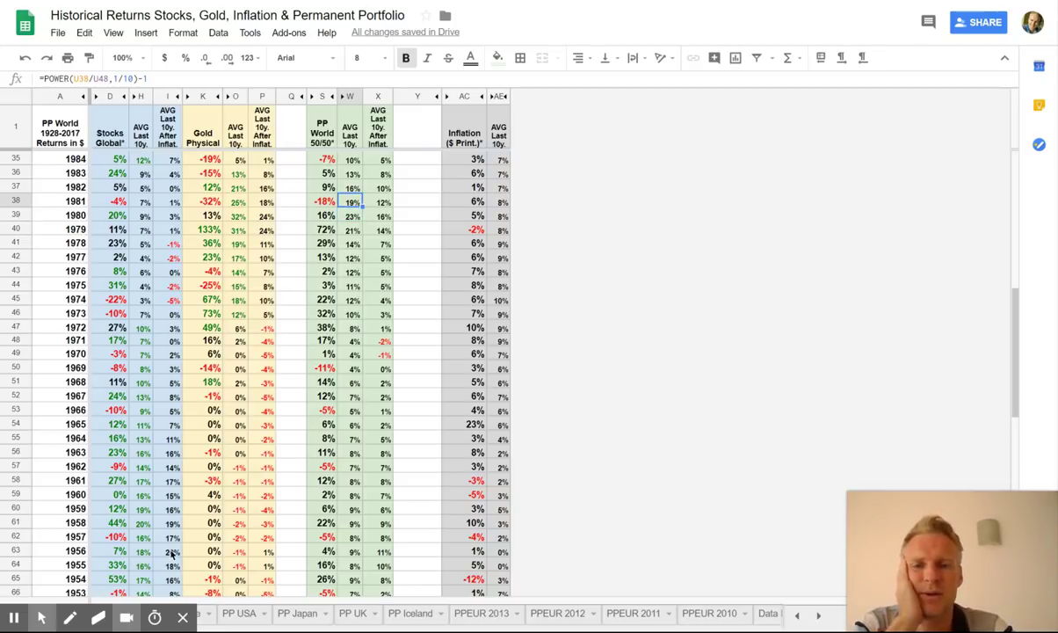
key("Down")
key("Down")
key("Down")
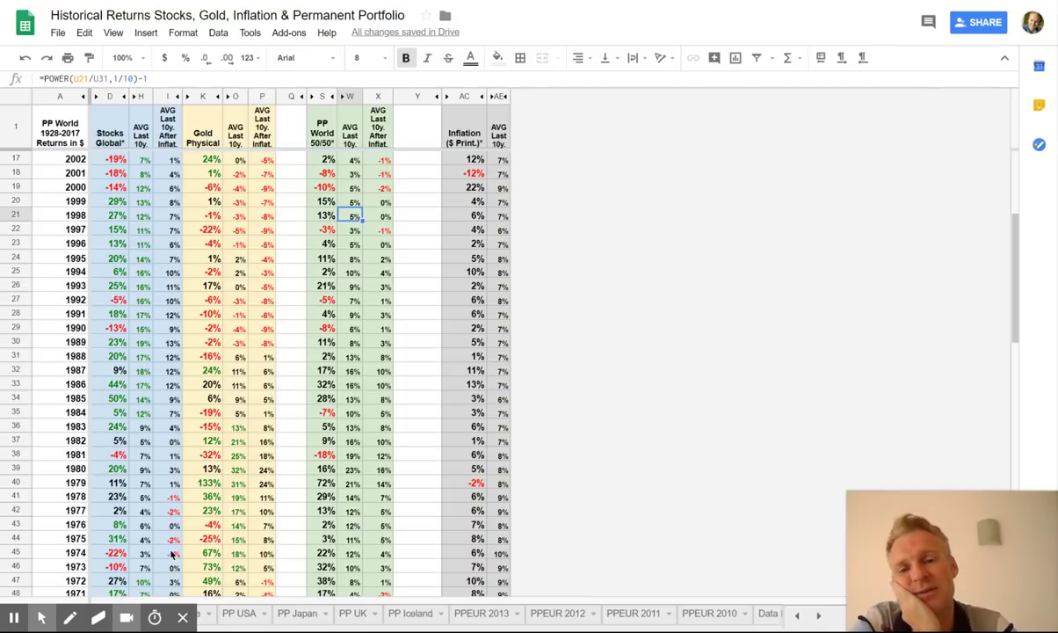
Check the 50/50 portfolio's 10-year averages for 1997 and 1996, and follow them forward to 2014
key("Down")
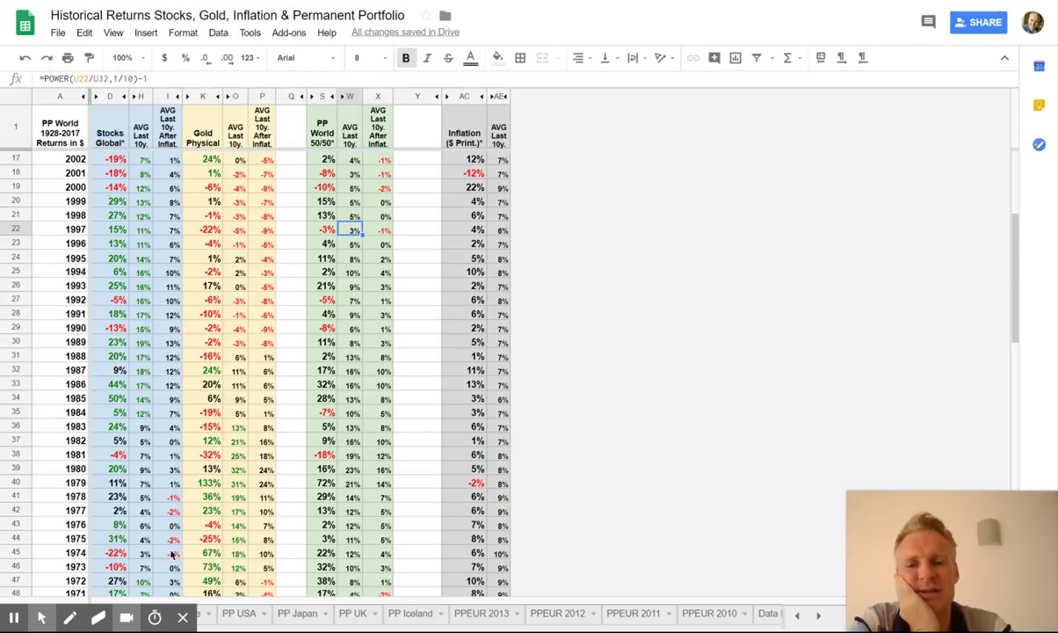
key("Down")
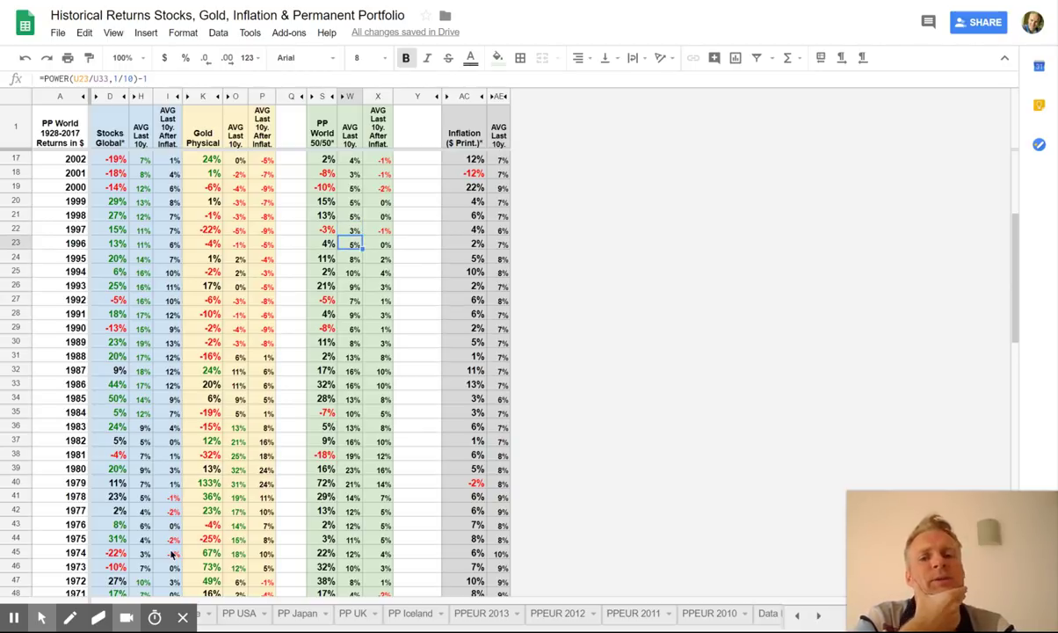
key("ctrl+Up")
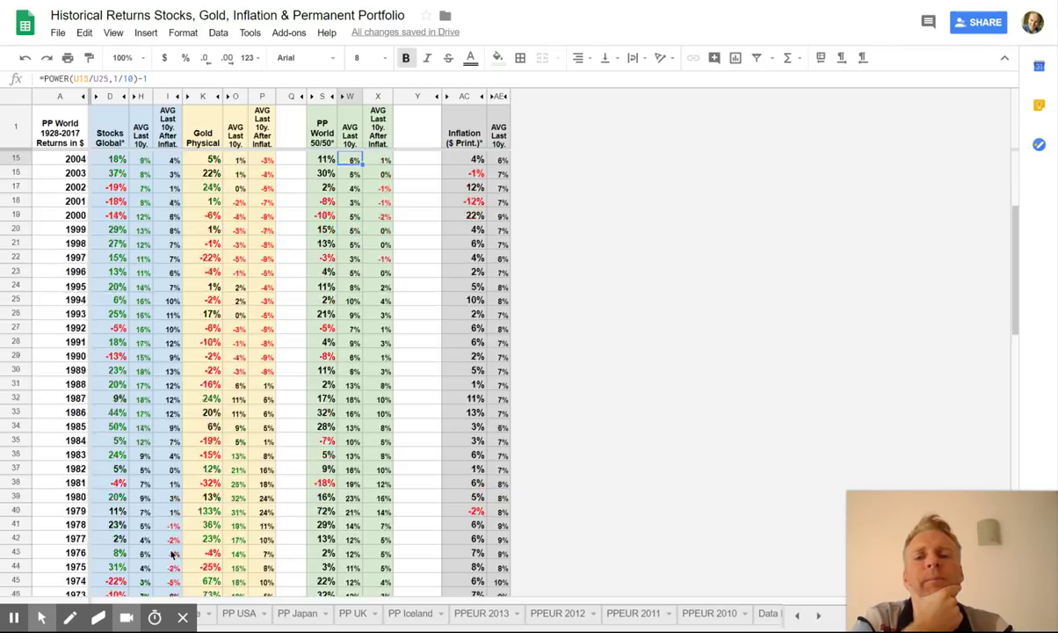
key("Down")
key("Down")
key("Down")
key("Down")
key("Down")
key("Down")
key("Down")
key("Down")
key("Down")
key("Down")
key("Down")
key("Down")
key("Down")
key("Down")
key("Down")
key("Down")
key("Down")
key("Down")
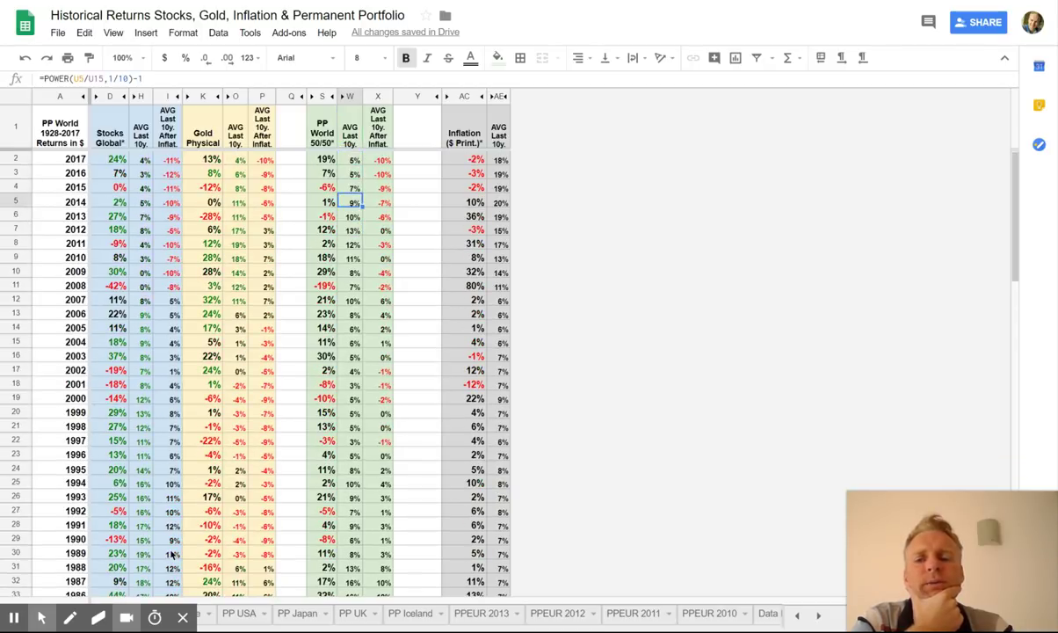
Examine the 50/50 portfolio's 10-year averages for the decade from 2000 to 2010
key("Up")
key("Up")
key("Up")
key("Up")
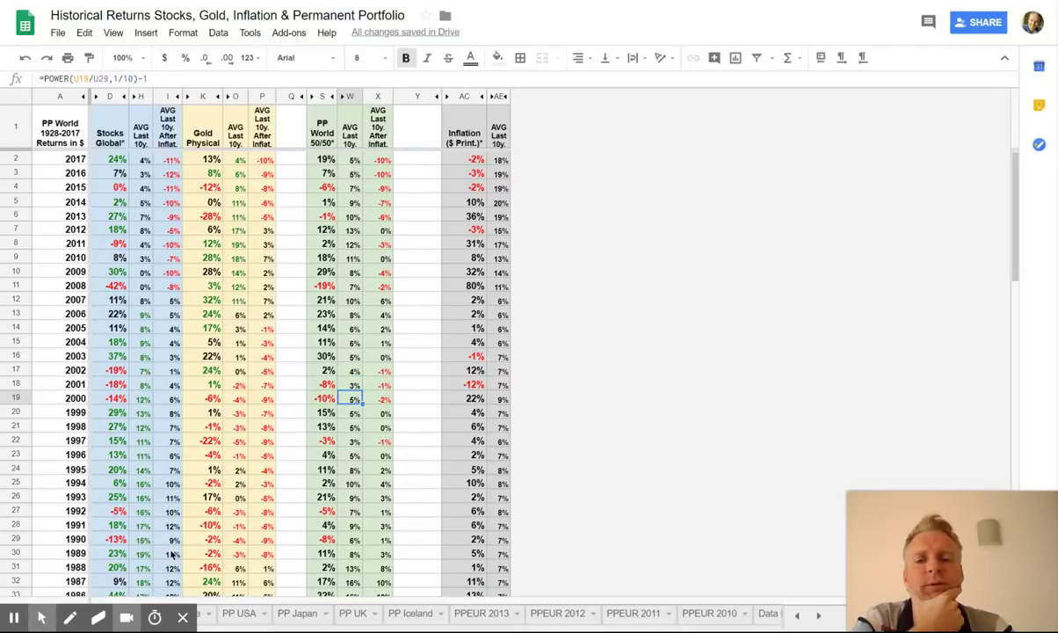
key("Up")
key("Up")
key("Up")
key("Up")
key("Up")
key("Up")
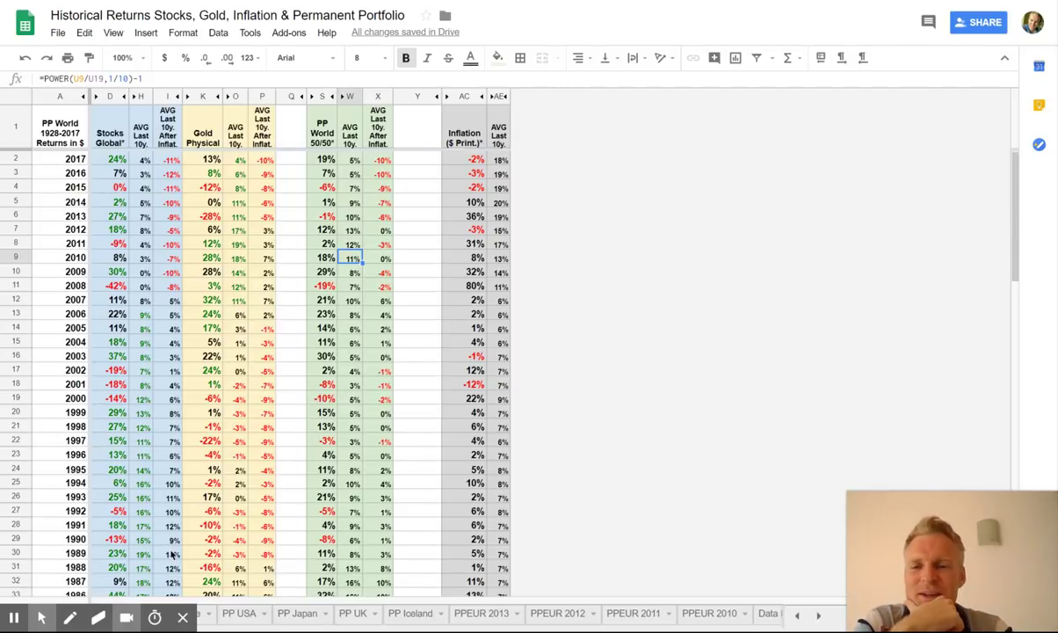
Compare the 2010 10-year average of global stocks with that of the 50/50 portfolio
key("Left")
key("Left")
key("Left")
key("Left")
key("Left")
key("Left")
key("Left")
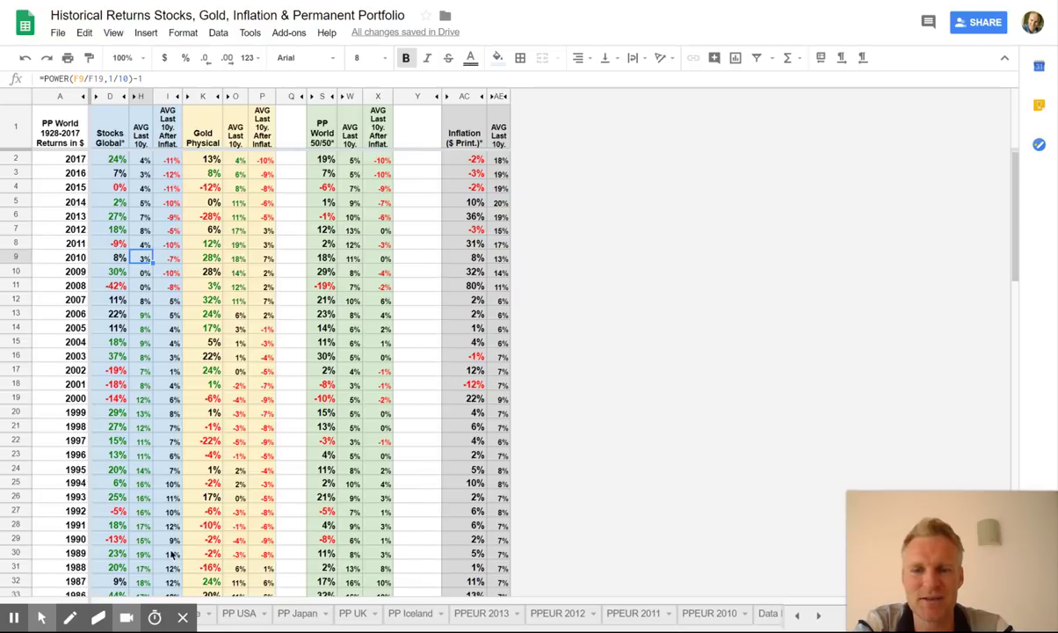
key("Right")
key("Right")
key("Right")
key("Right")
key("Right")
key("Right")
key("Right")
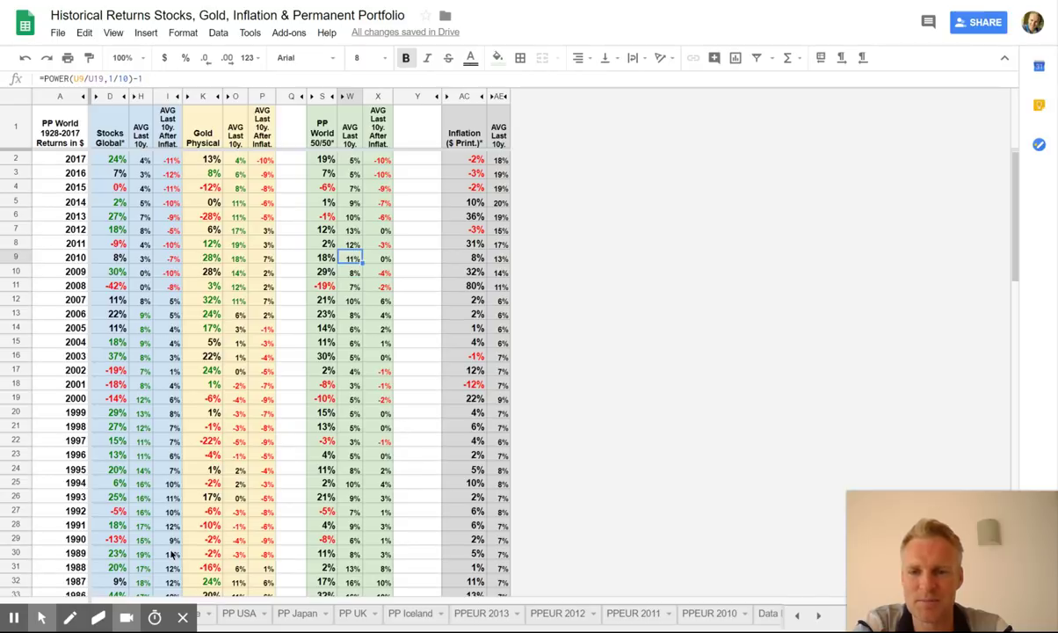
Check the global stocks' after-inflation 10-year average for 2010, and return to the 50/50 portfolio's average for that year
key("Left")
key("Left")
key("Left")
key("Left")
key("Left")
key("Left")
key("Left")
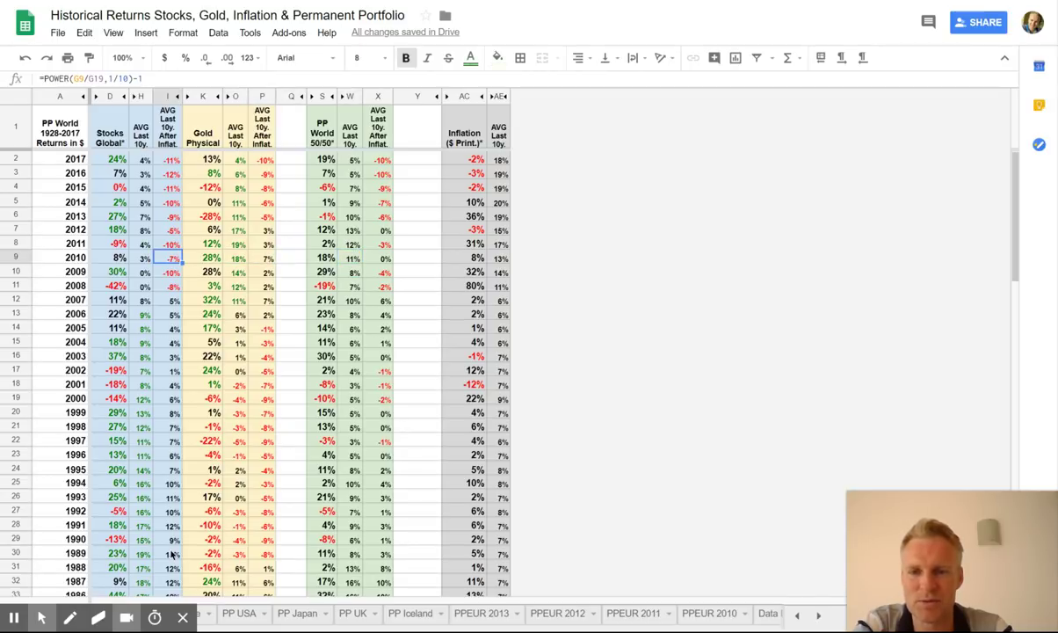
key("Right")
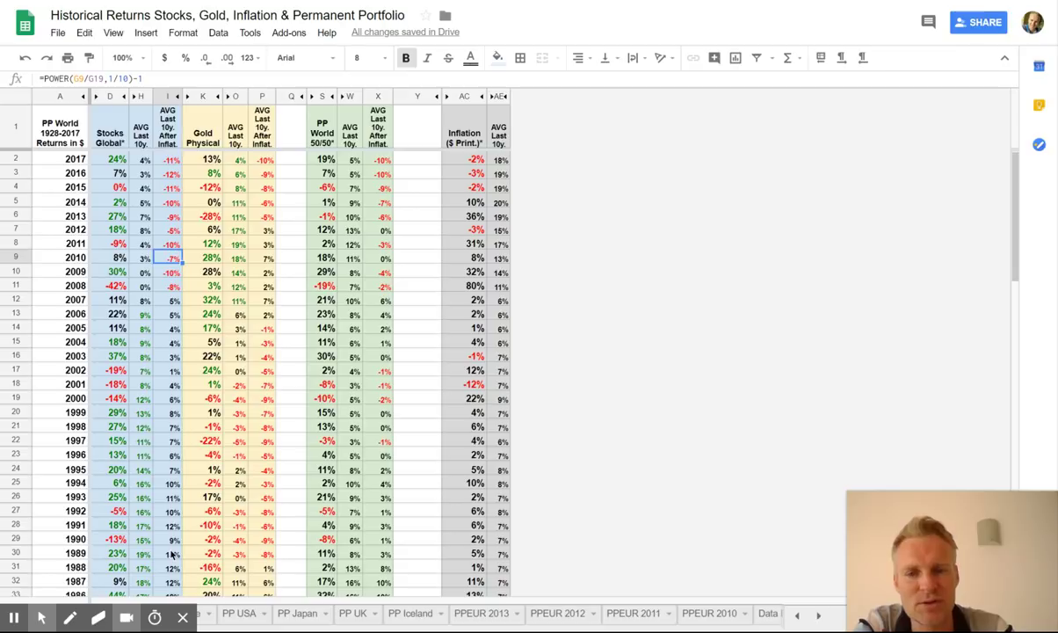
key("Right")
key("Right")
key("Right")
key("Right")
key("Right")
key("Right")
Compare the 2017 10-year average of the 50/50 portfolio with that of global stocks
key("Up")
key("Up")
key("Up")
key("Up")
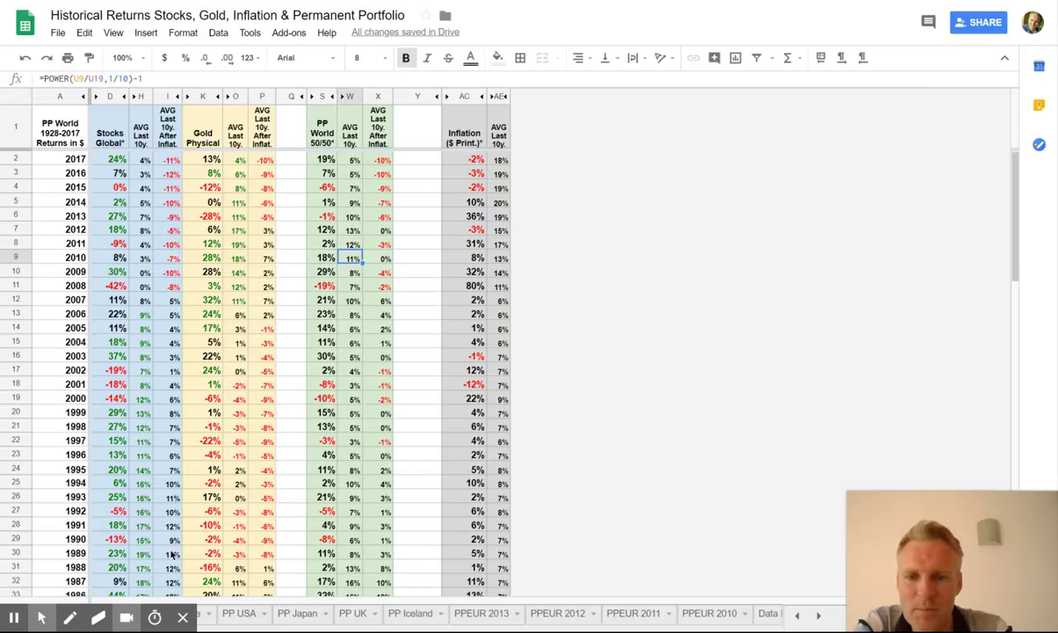
key("Up")
key("Up")
key("Up")
key("Up")
key("Down")
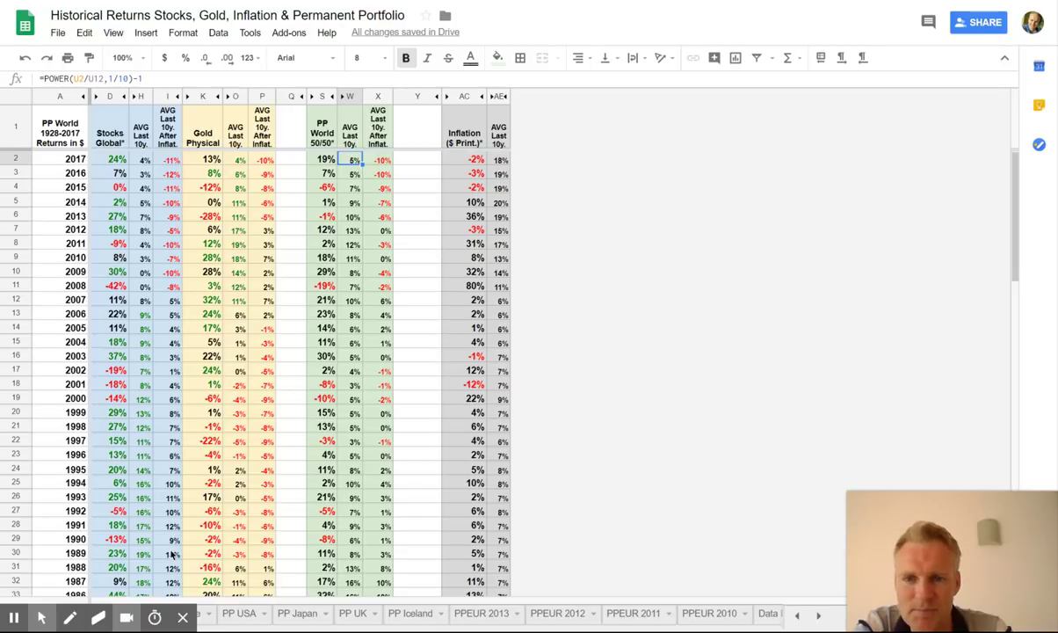
key("Left")
key("Left")
key("Left")
key("Left")
key("Left")
key("Left")
key("Left")
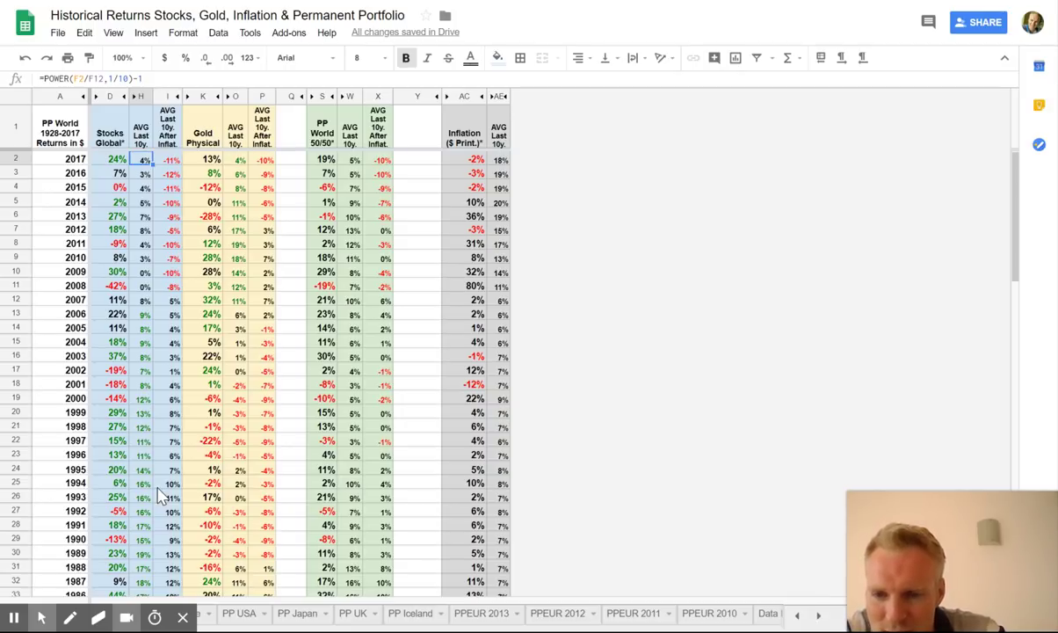
Go back to the earliest 10-year averages and follow gold's from 1937 to 1941
left_click(142, 313)
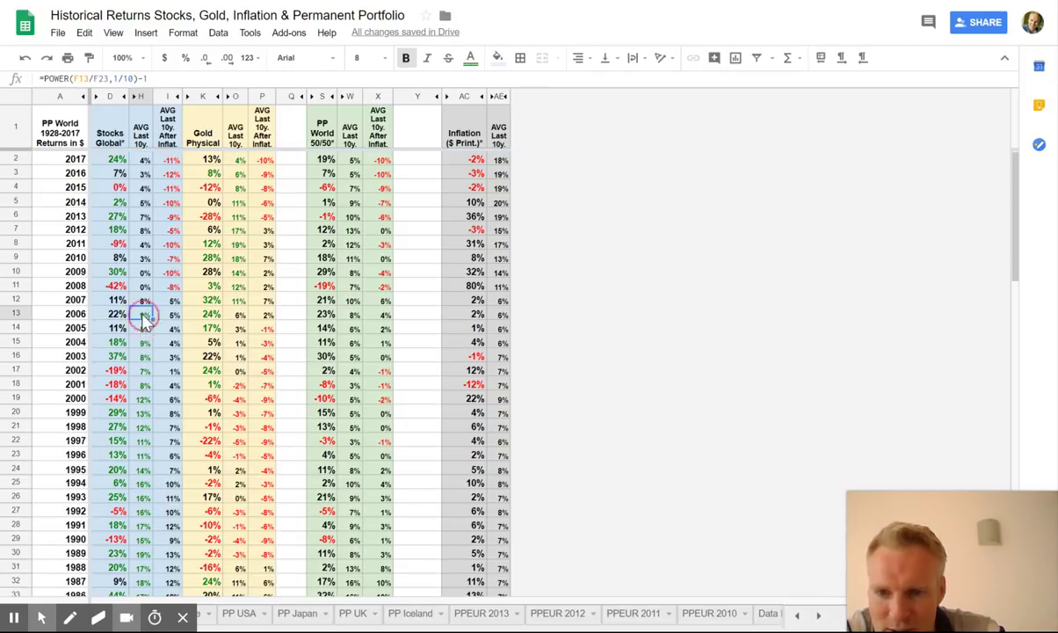
scroll(158, 488, "down", 10)
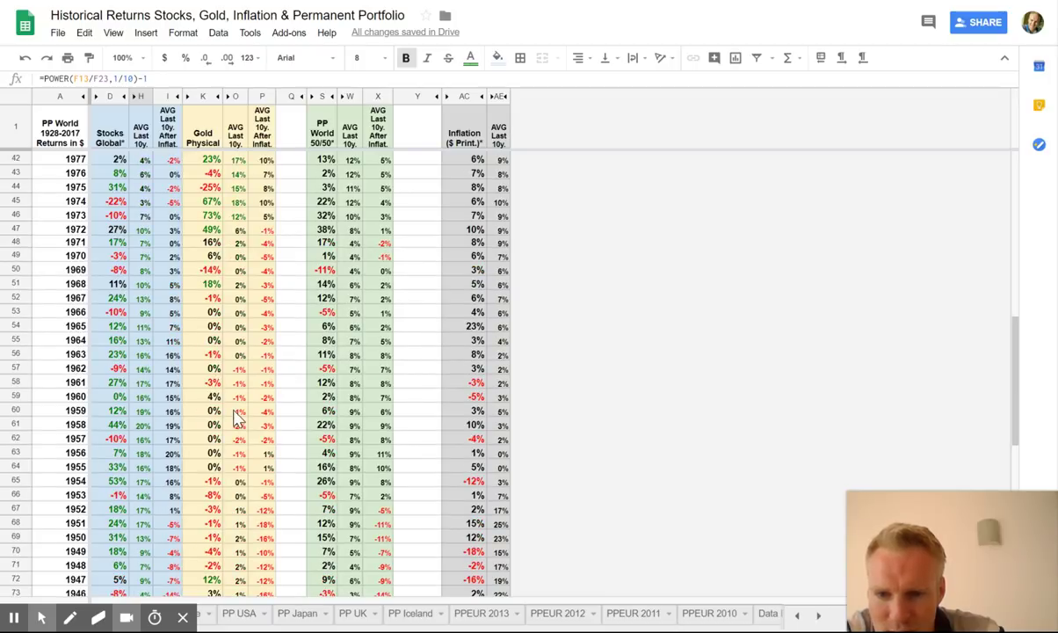
scroll(128, 444, "down", 8)
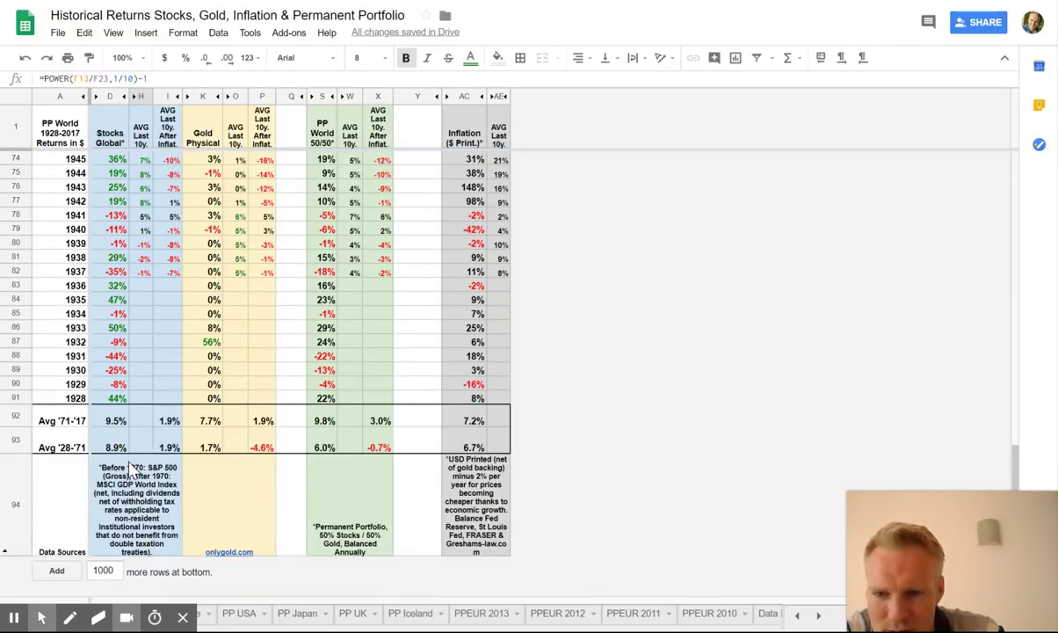
scroll(132, 470, "up", 3)
left_click(237, 413)
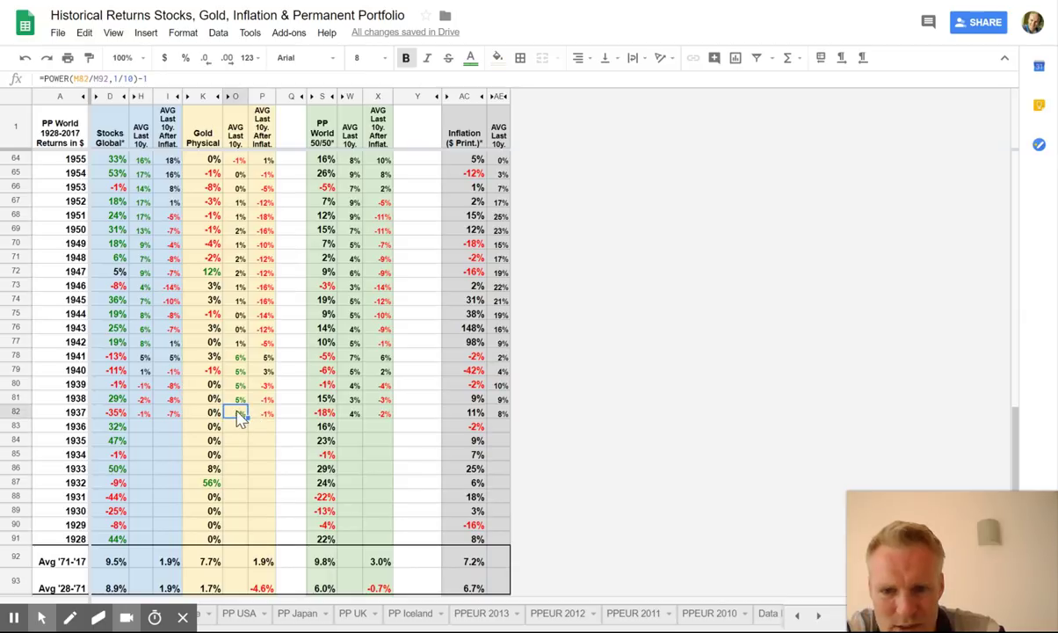
key("Up")
key("Up")
key("Up")
key("Up")
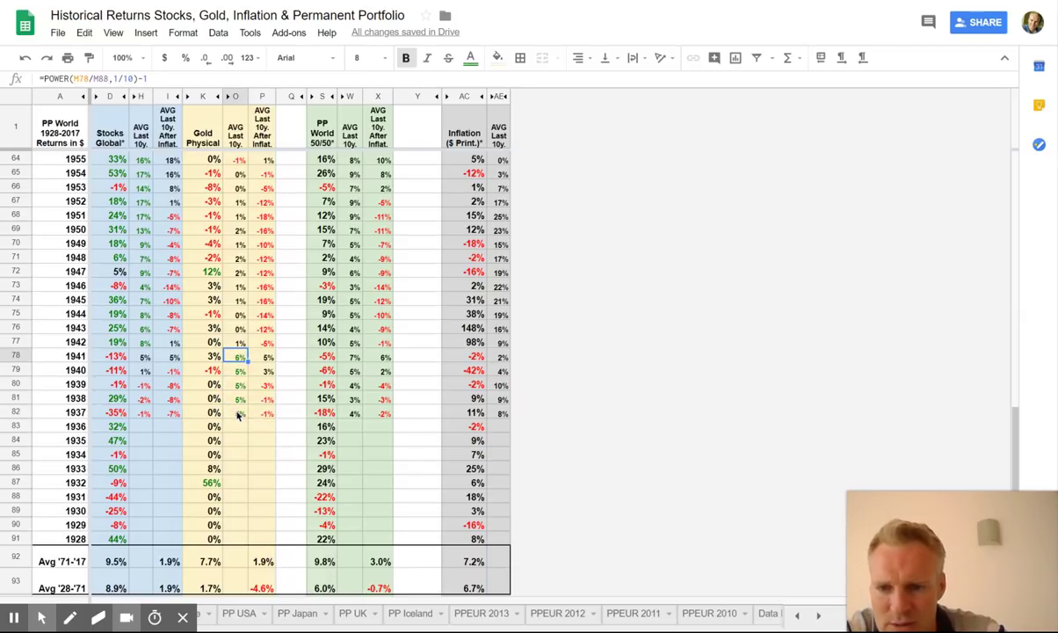
Switch to the global stocks' 10-year averages at 1941 and follow them forward to 1944
key("Left")
key("Left")
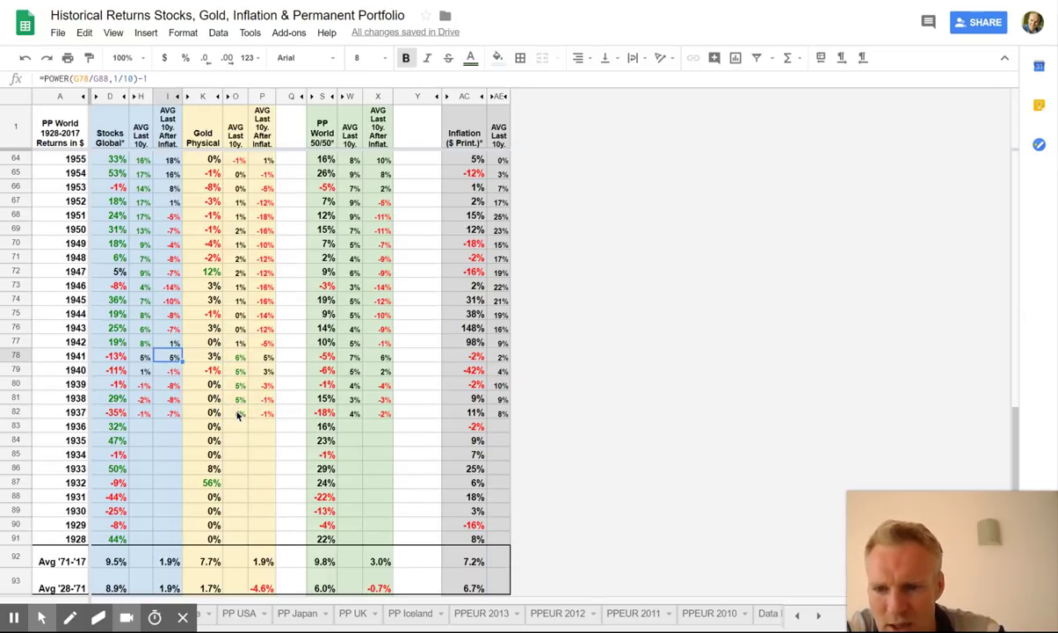
key("Left")
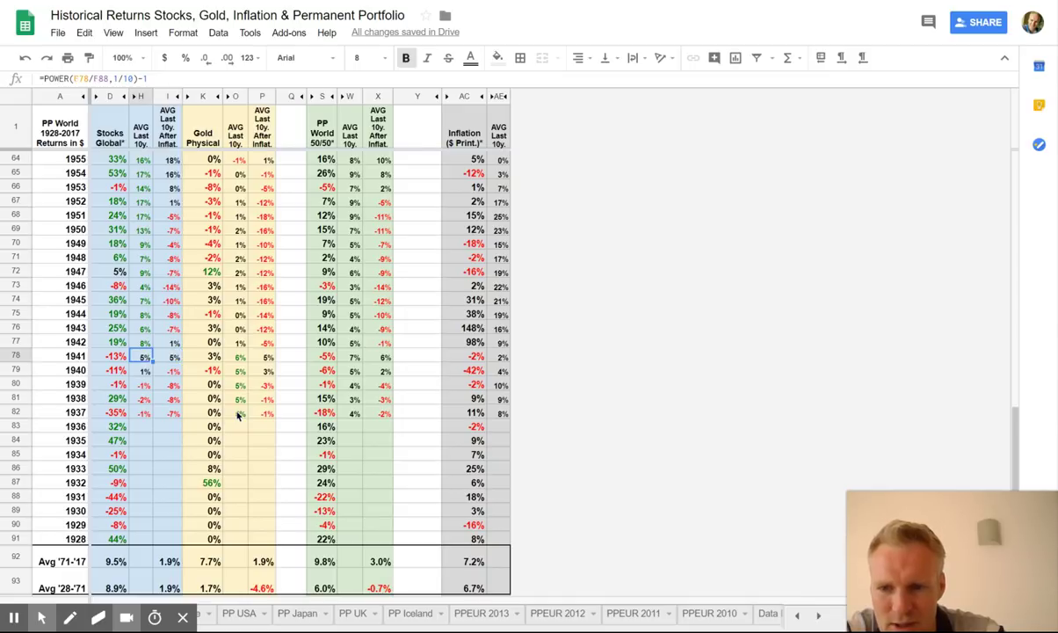
key("Up")
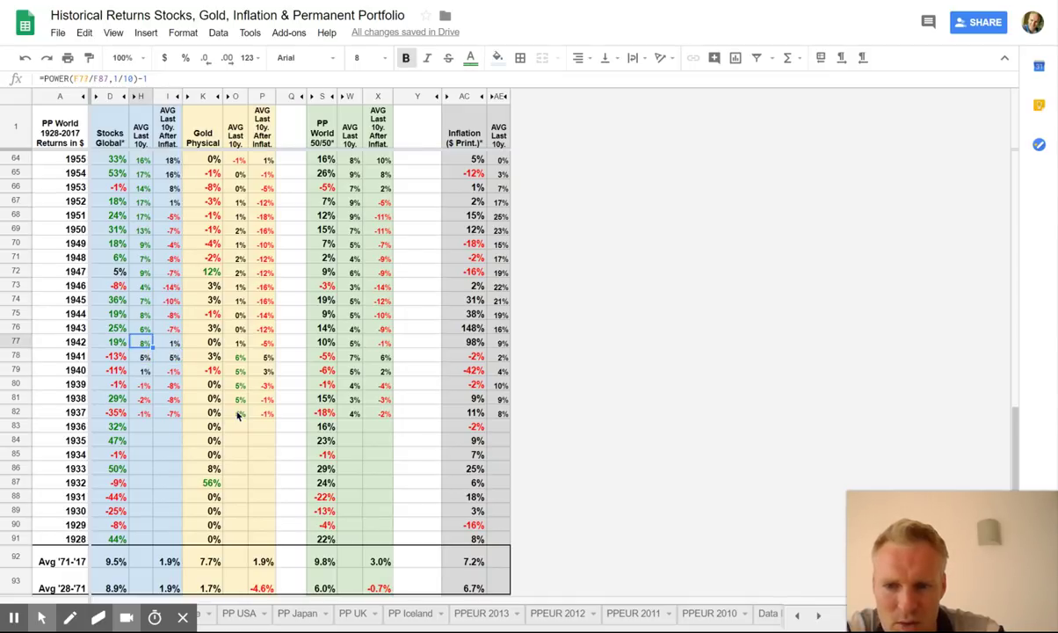
key("Up")
key("Up")
key("Up")
key("Up")
key("Up")
key("Up")
key("Up")
key("Up")
key("Up")
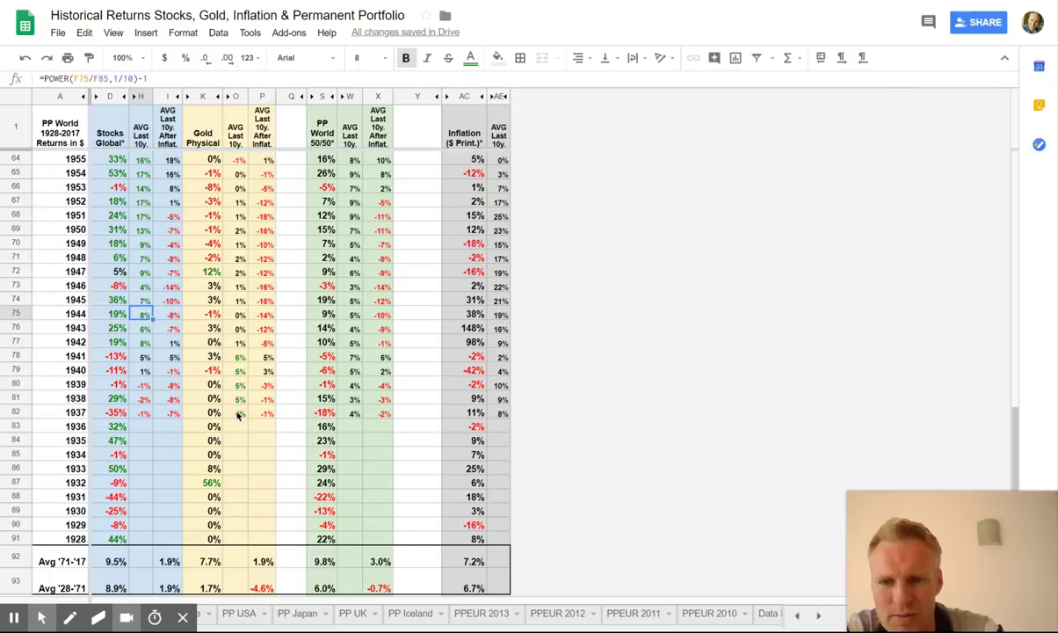
Follow the global stocks' 10-year averages from 1944 to 1958
key("Up")
key("Up")
key("Up")
key("Up")
key("Up")
key("Up")
key("Up")
key("Up")
key("Up")
key("Up")
key("Up")
key("Up")
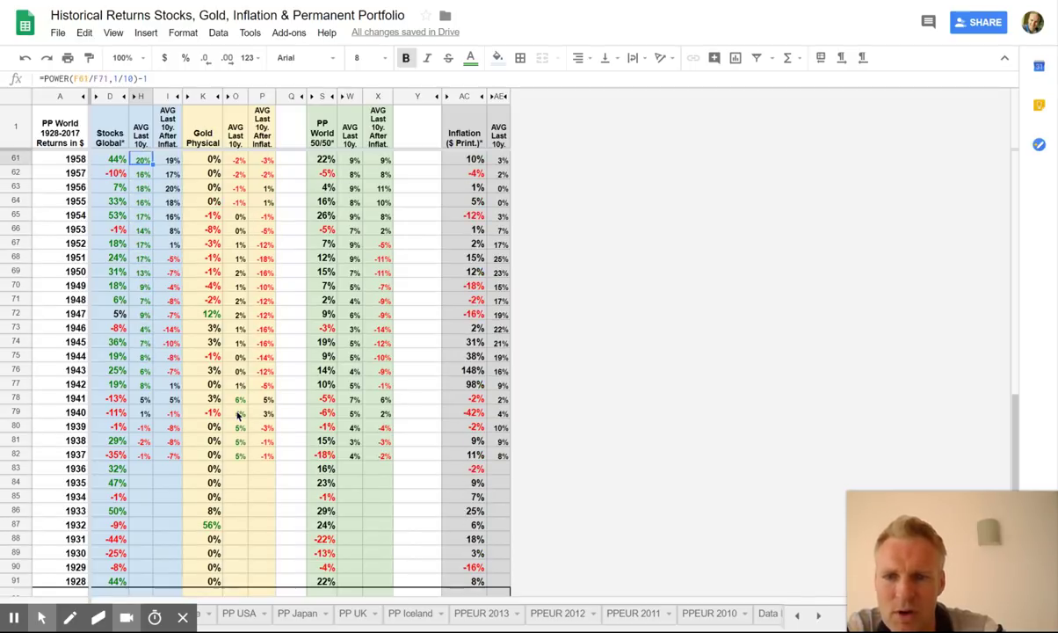
Continue through the global stocks' 10-year averages from 1958 to 1972
key("Up")
key("Up")
key("Up")
key("Up")
key("Up")
key("Up")
key("Up")
key("Up")
key("Up")
key("Up")
key("Up")
key("Up")
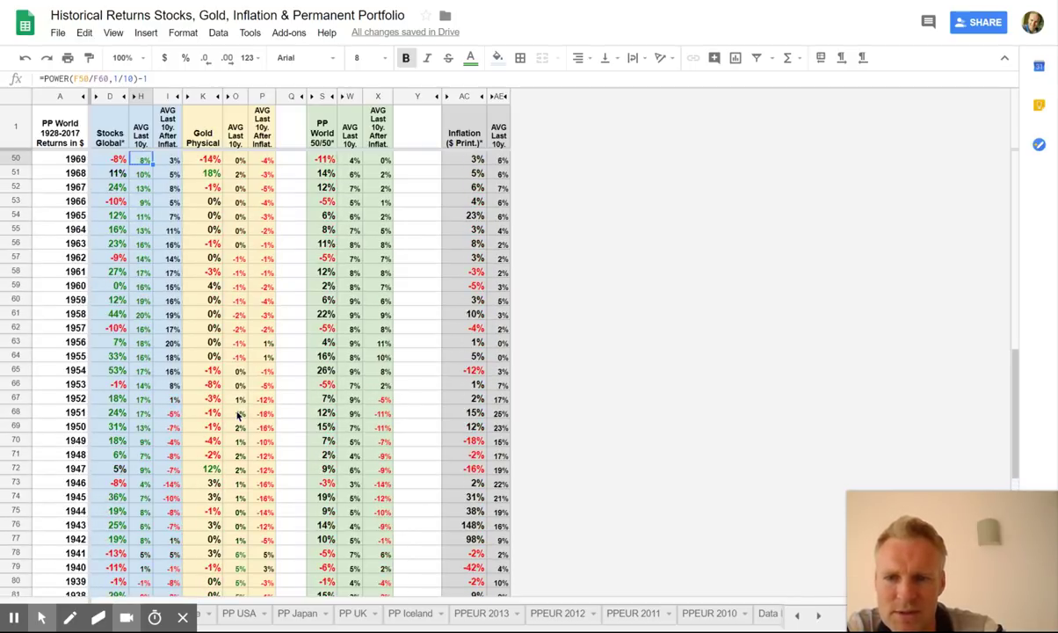
key("Down")
key("Down")
key("Down")
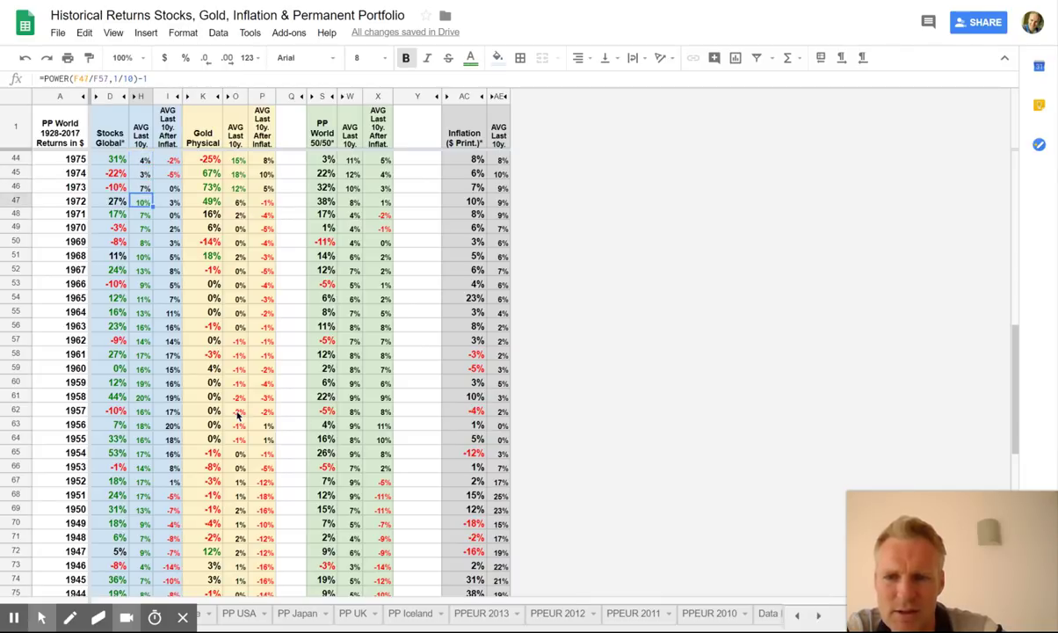
Switch to gold at 1972 and follow its 10-year averages forward to 1980
key("Right")
key("Right")
key("Right")
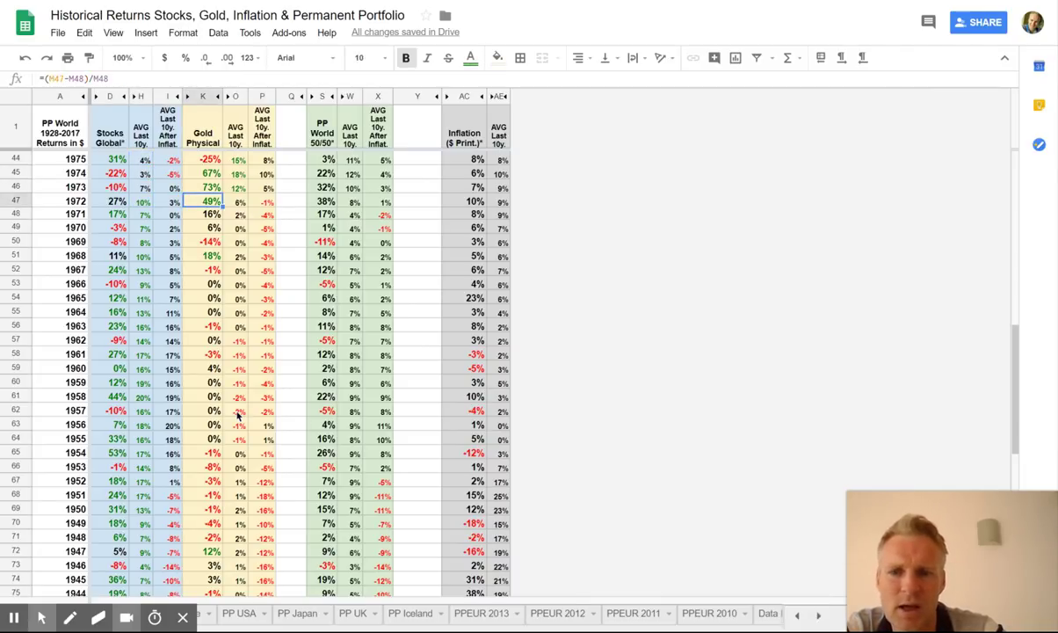
key("Up")
key("Up")
key("Up")
key("Up")
key("Up")
key("Up")
key("Up")
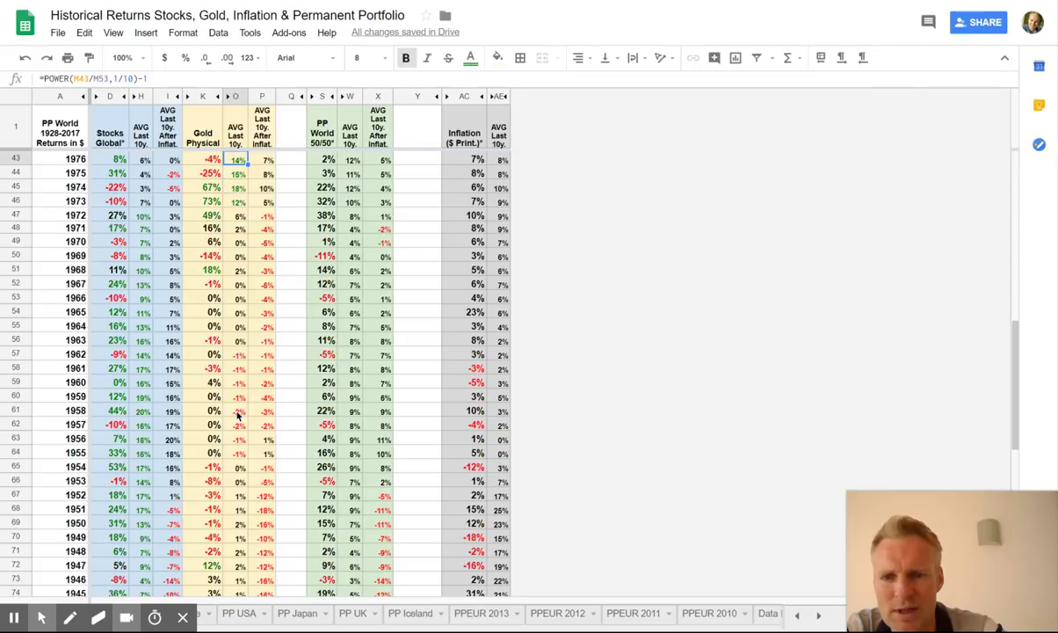
key("Up")
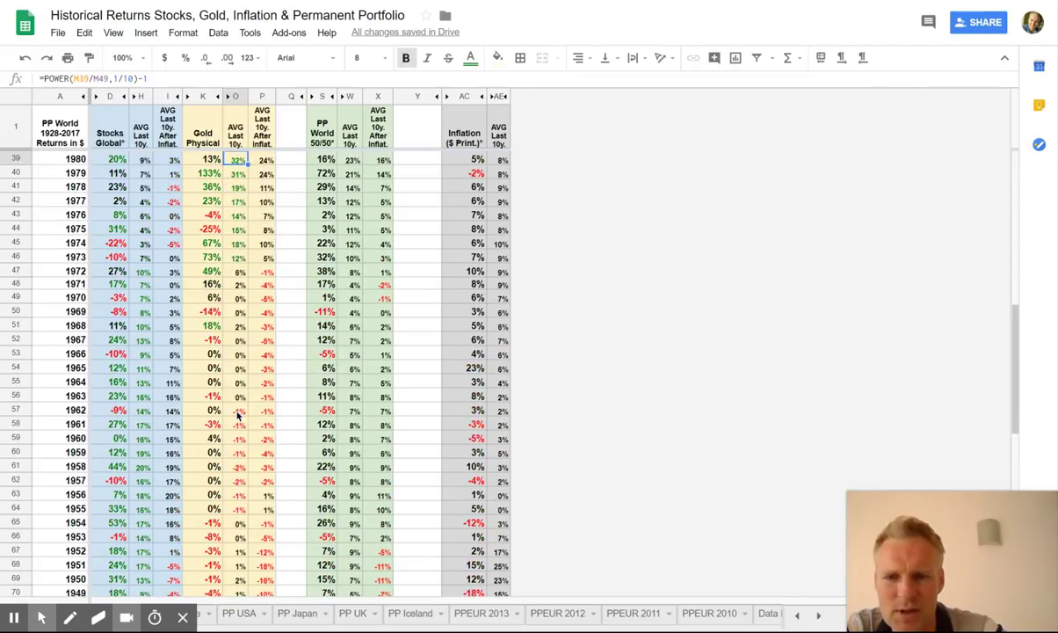
Look through gold's 10-year averages after 1980, and settle on the 1983 average
key("Up")
key("Up")
key("Up")
key("Up")
key("Up")
key("Up")
key("Down")
key("Down")
key("Down")
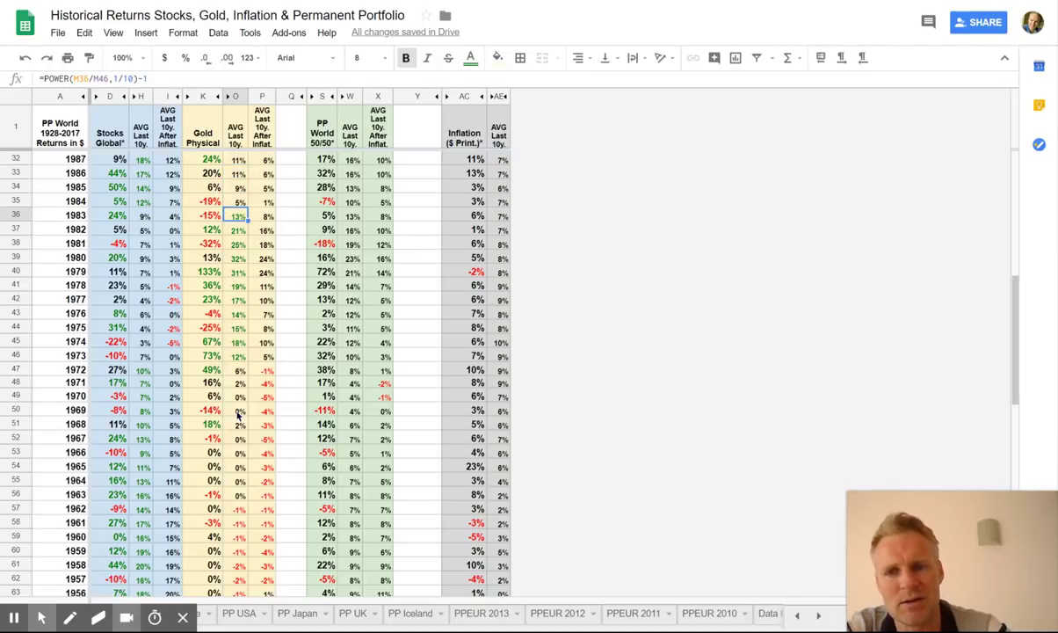
Switch from gold to global stocks at 1983 and follow the stocks' 10-year averages forward to 1992
key("Left")
key("Left")
key("Left")
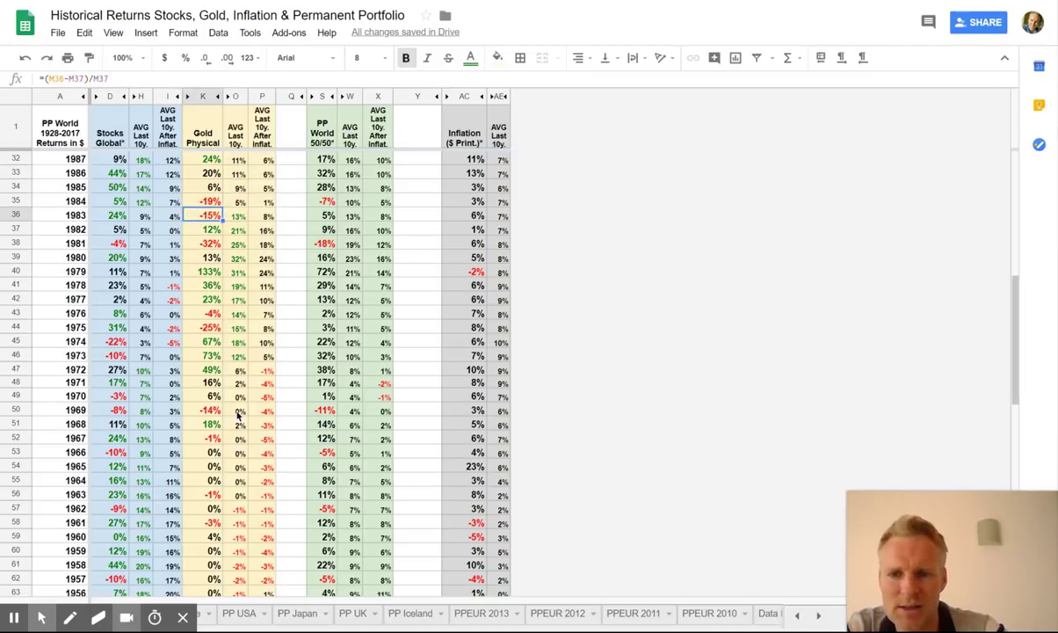
key("Up")
key("Up")
key("Up")
key("Up")
key("Up")
key("Up")
key("Up")
key("Up")
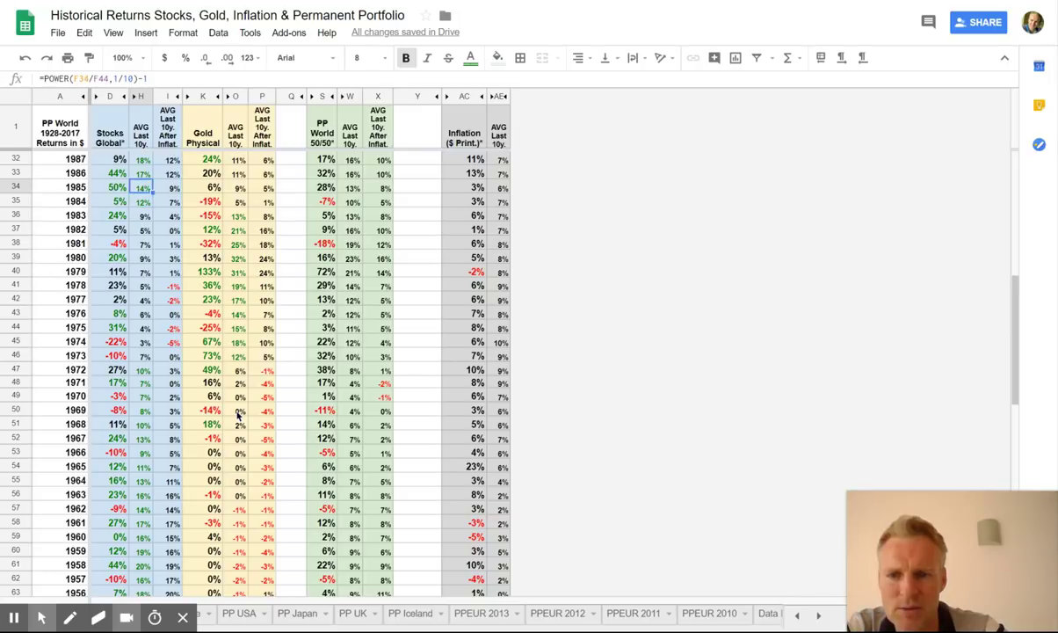
key("Up")
key("Up")
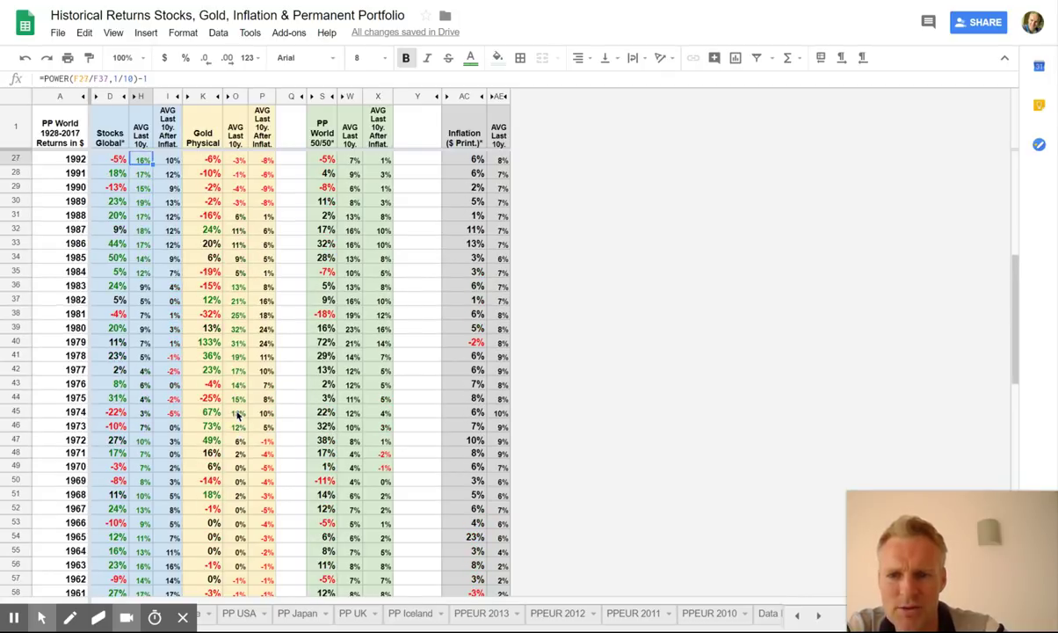
Continue through the global stocks' 10-year averages from 1992 to 2006
key("Up")
key("Up")
key("Up")
key("Up")
key("Up")
key("Up")
key("Up")
key("Up")
key("Up")
key("Up")
key("Up")
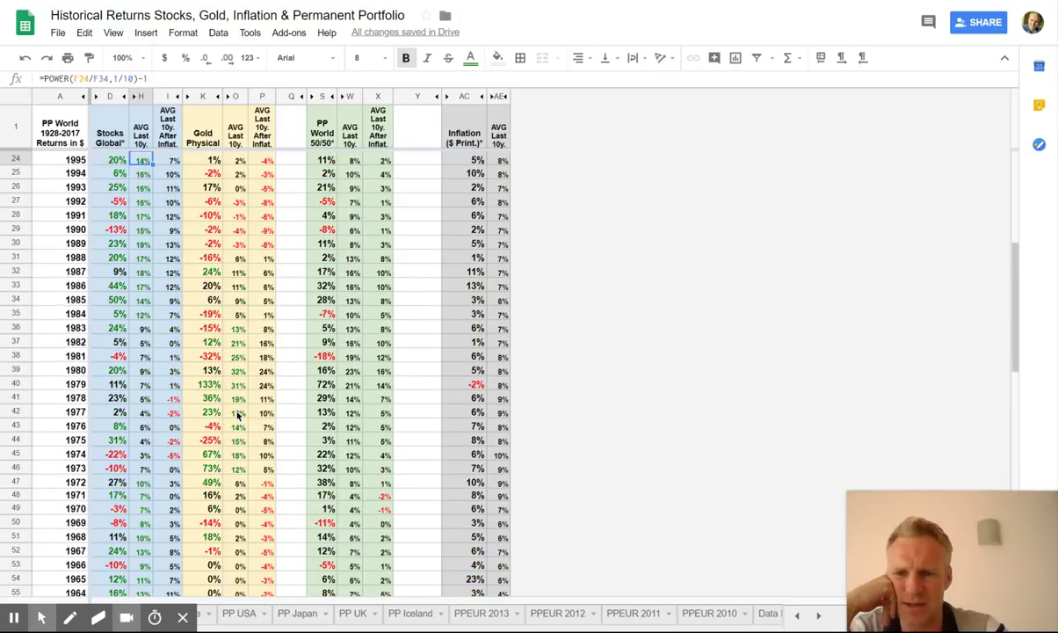
scroll(237, 413, "up", 2)
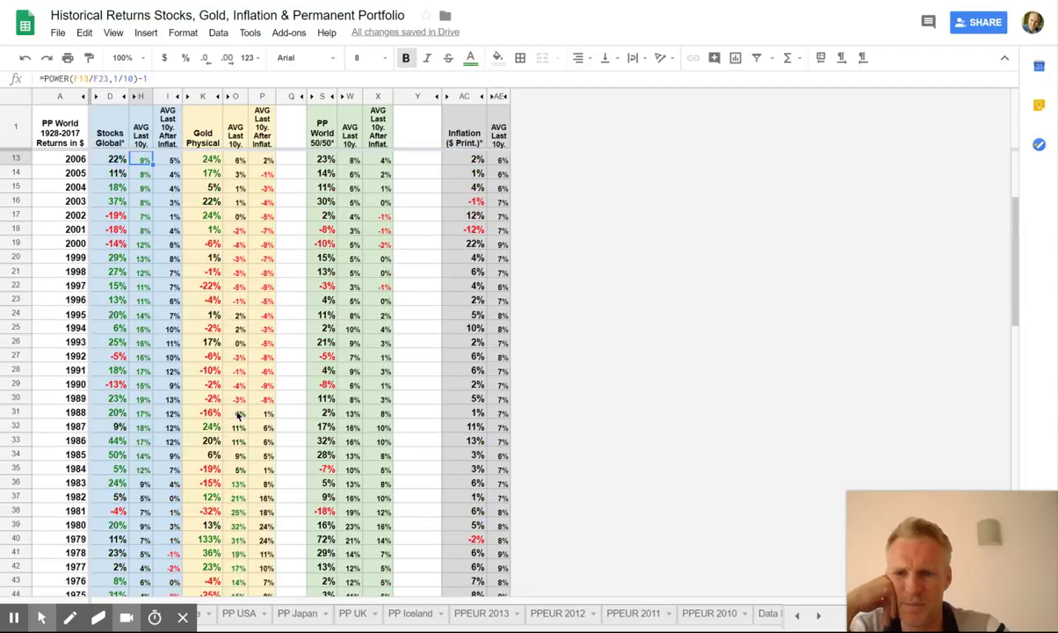
key("Up")
key("Up")
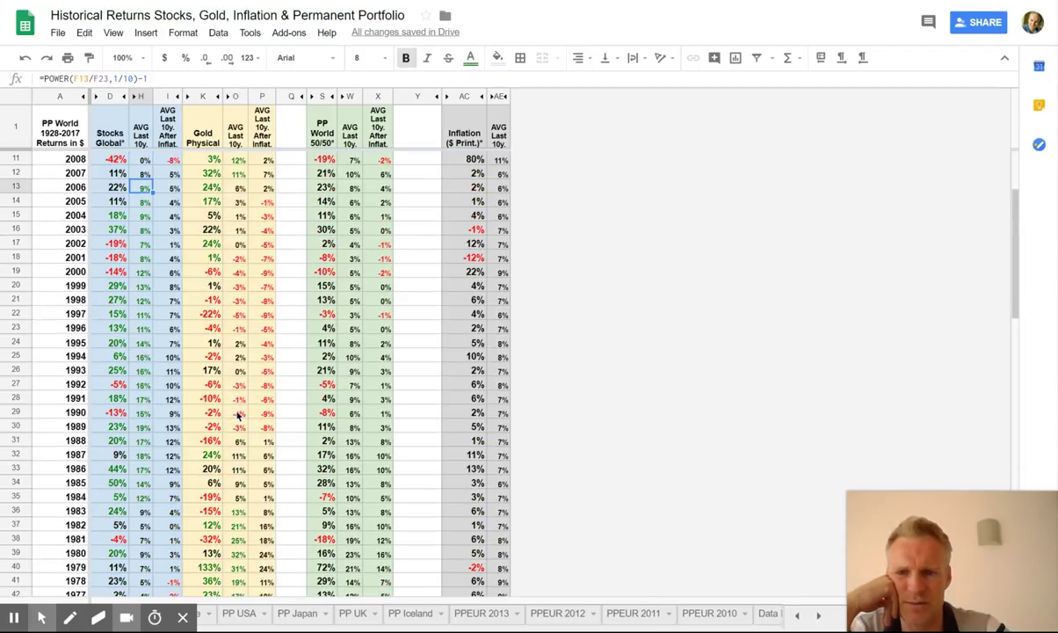
Switch to gold at 2006 and compare its 10-year averages for 2005 to 2007
key("Right")
key("Right")
key("Right")
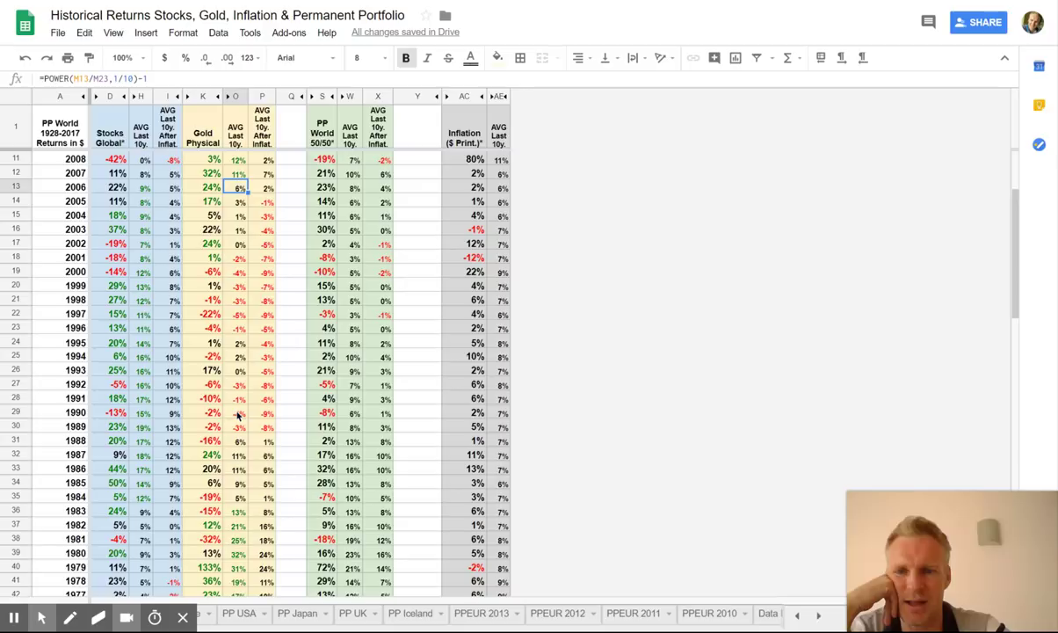
key("Up")
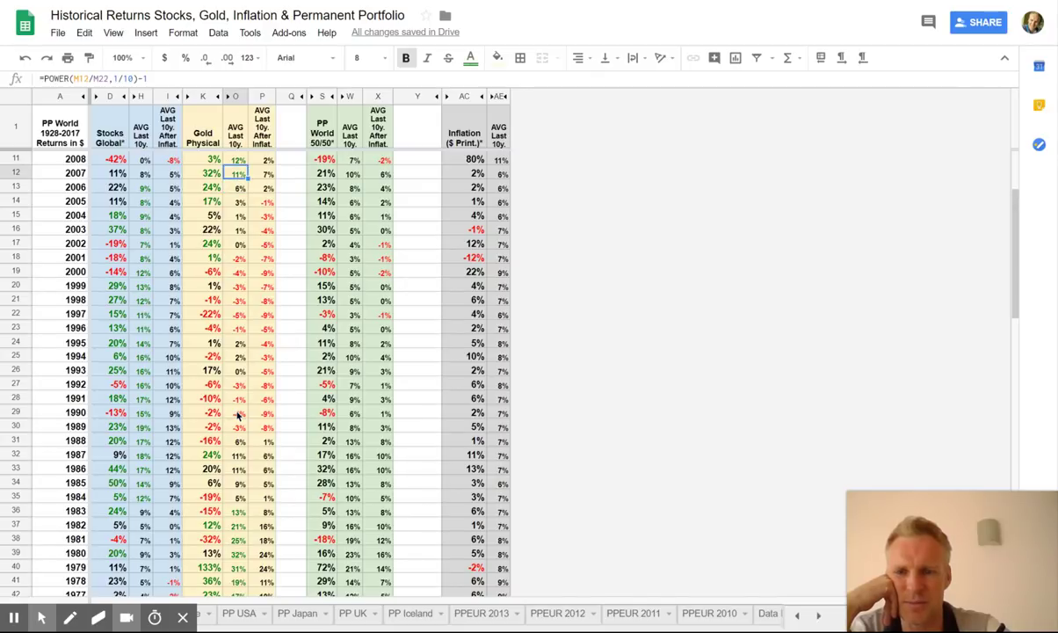
scroll(238, 415, "up", 2)
key("Down")
key("Down")
key("Down")
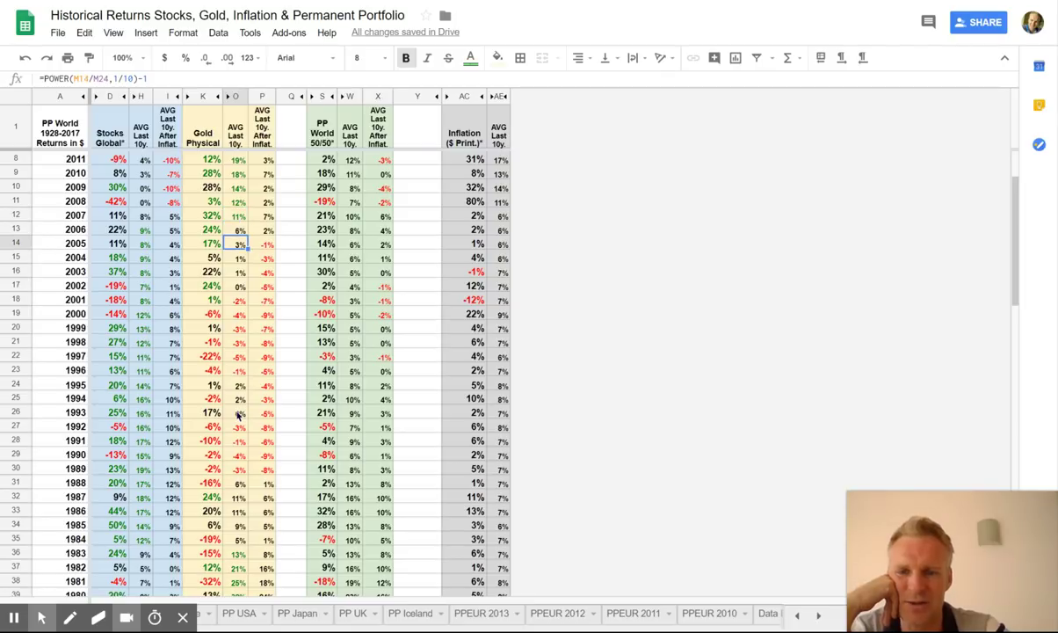
key("Up")
key("Up")
key("Up")
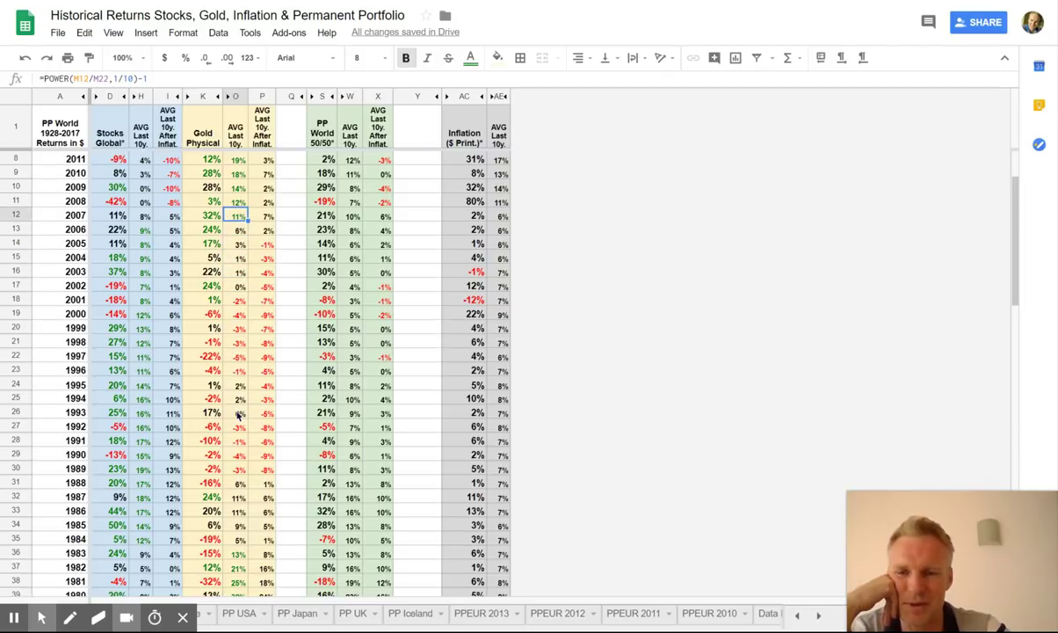
Look back through the global stocks' yearly returns from 2006 to 2001
key("Left")
key("Left")
key("Left")
key("Left")
key("Down")
key("Down")
key("Down")
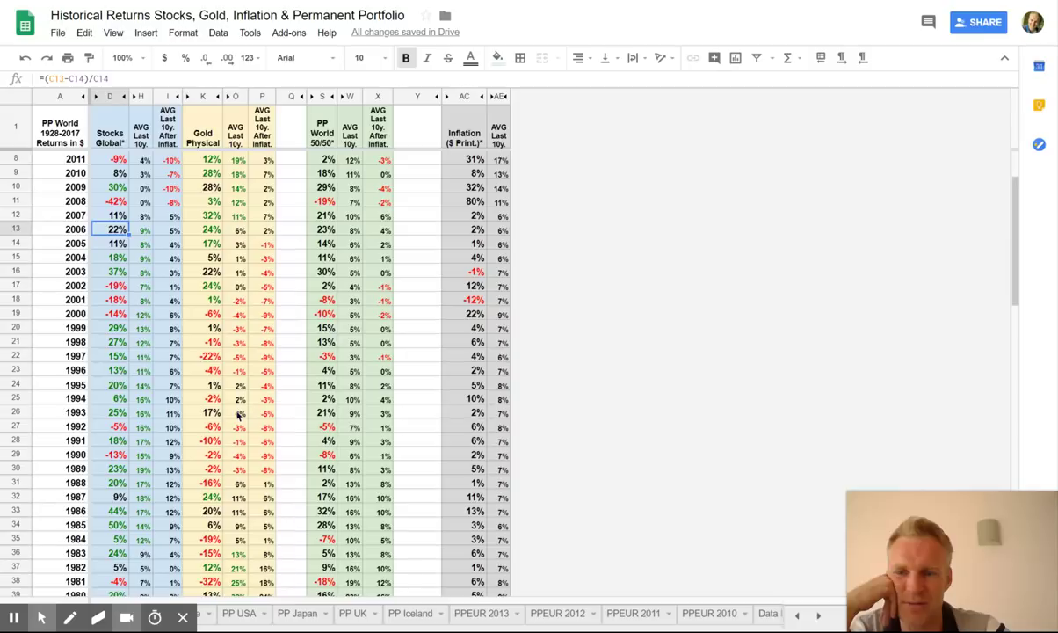
key("Down")
key("Down")
key("Down")
key("Down")
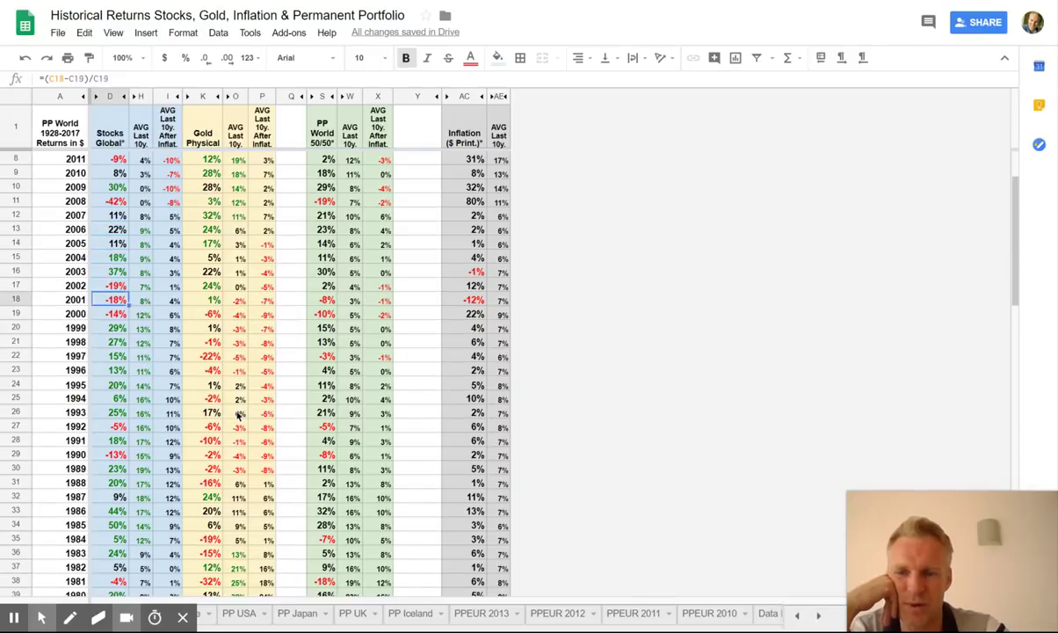
Return to gold's 10-year averages around 2000 and follow them forward to 2008
key("Right")
key("Right")
key("Right")
key("Right")
key("Up")
key("Up")
key("Up")
key("Up")
key("Up")
key("Up")
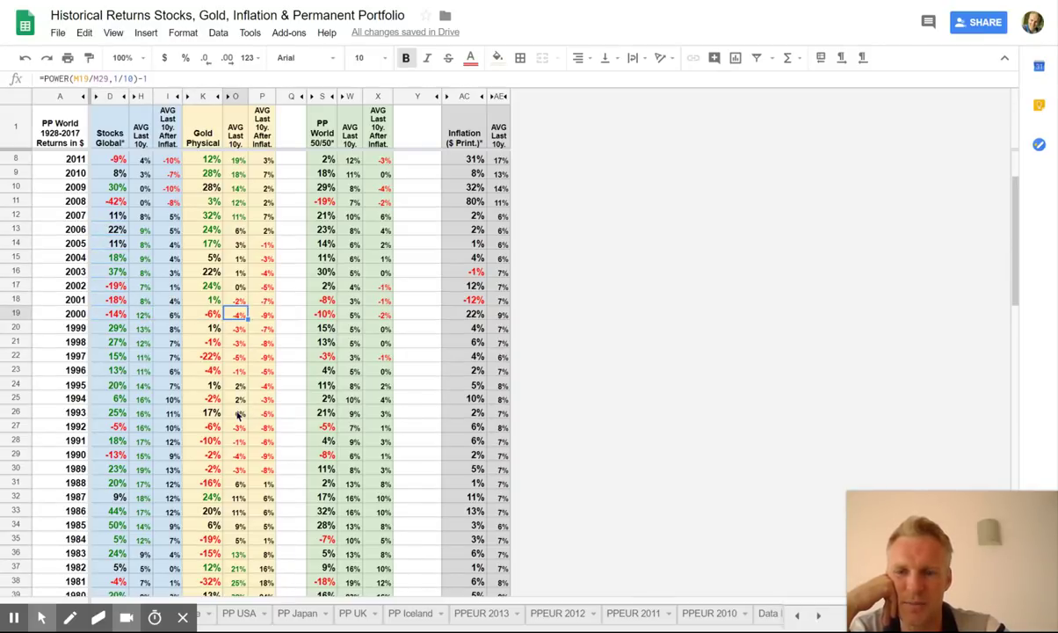
key("Up")
key("Up")
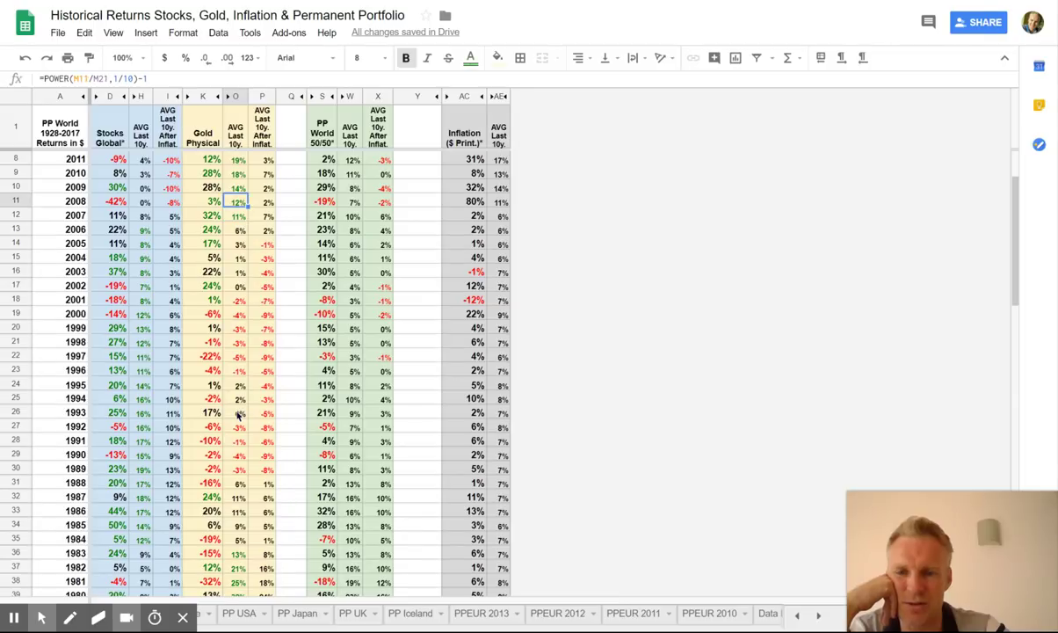
Continue through gold's 10-year averages from 2008 to 2017
key("Up")
key("Up")
key("Up")
key("Up")
key("Up")
key("Up")
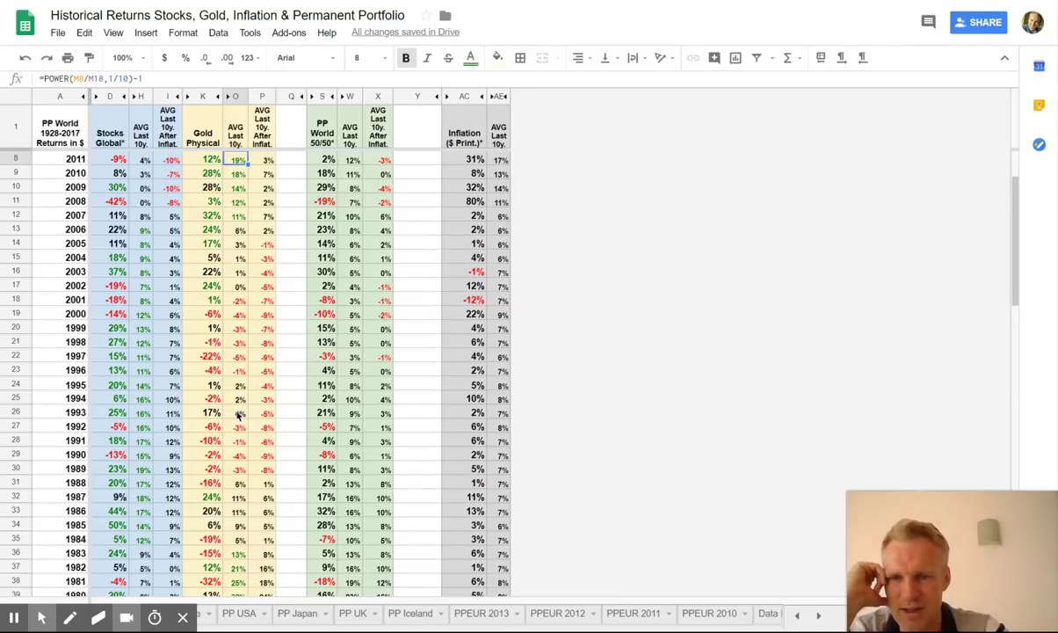
key("Up")
key("Up")
key("Up")
key("Up")
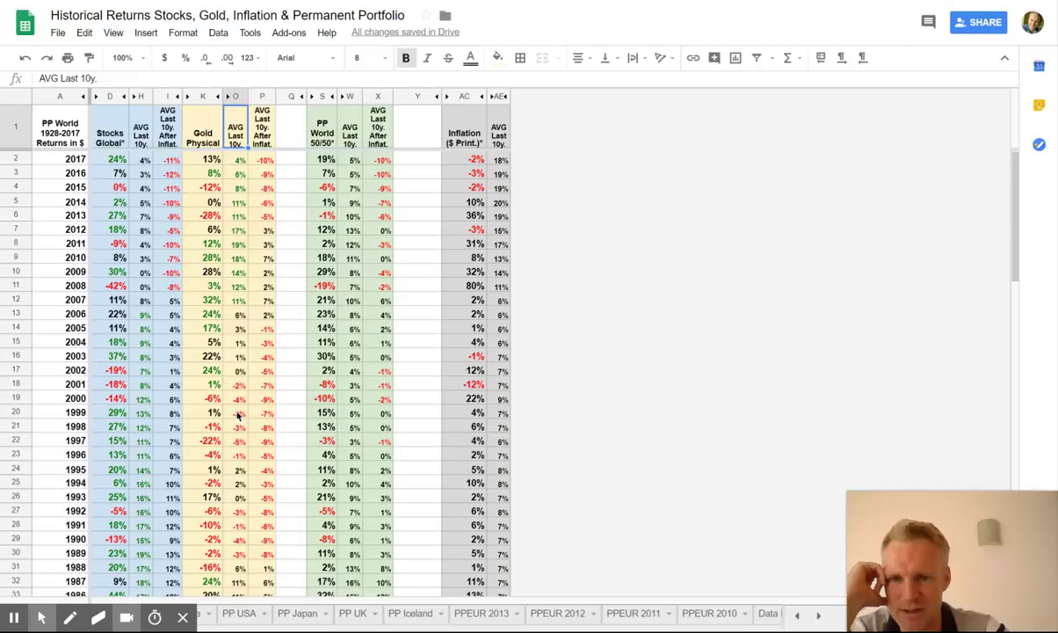
Go back through gold's recent 10-year averages to the 2011 value
key("Down")
key("Down")
key("Down")
key("Down")
key("Down")
key("Down")
key("Down")
key("Down")
key("Down")
key("Down")
key("Down")
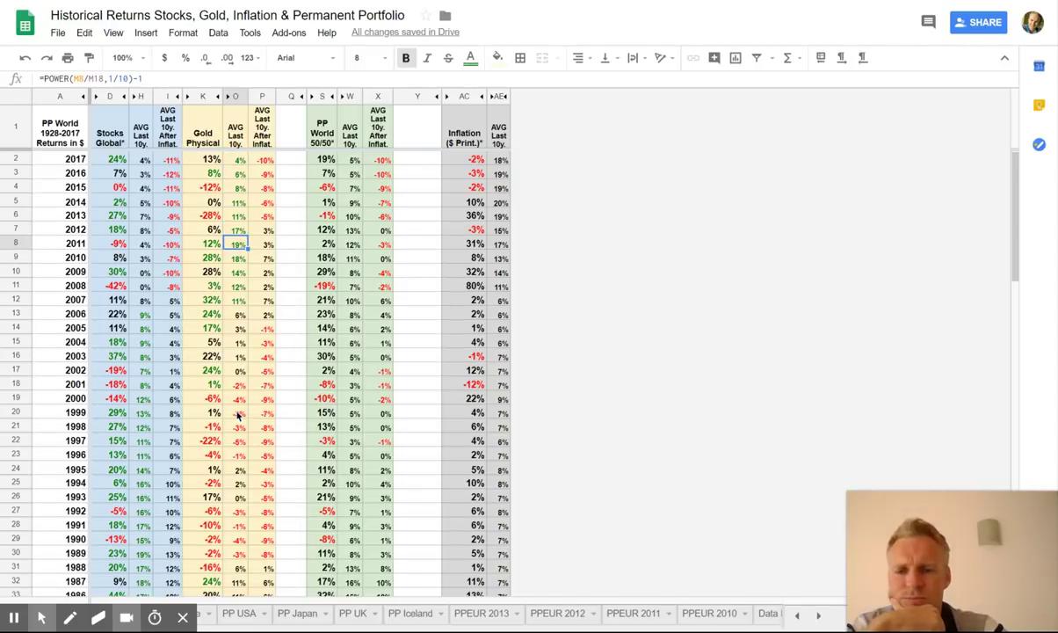
Review gold's 10-year averages in the years around 2011 once more
key("Up")
key("Up")
key("Up")
key("Up")
key("Up")
key("Up")
key("Up")
key("Up")
key("Up")
key("Up")
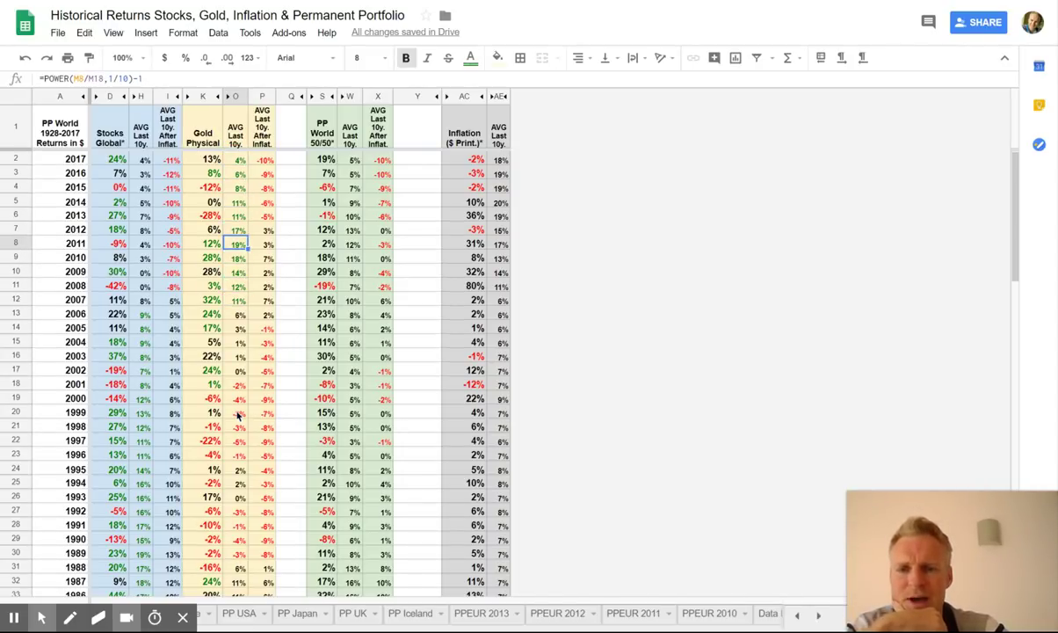
Compare gold's 10-year averages between 2008 and 2013, and settle on the 2013 average
key("Down")
key("Down")
key("Down")
key("Down")
key("Down")
key("Down")
key("Down")
key("Down")
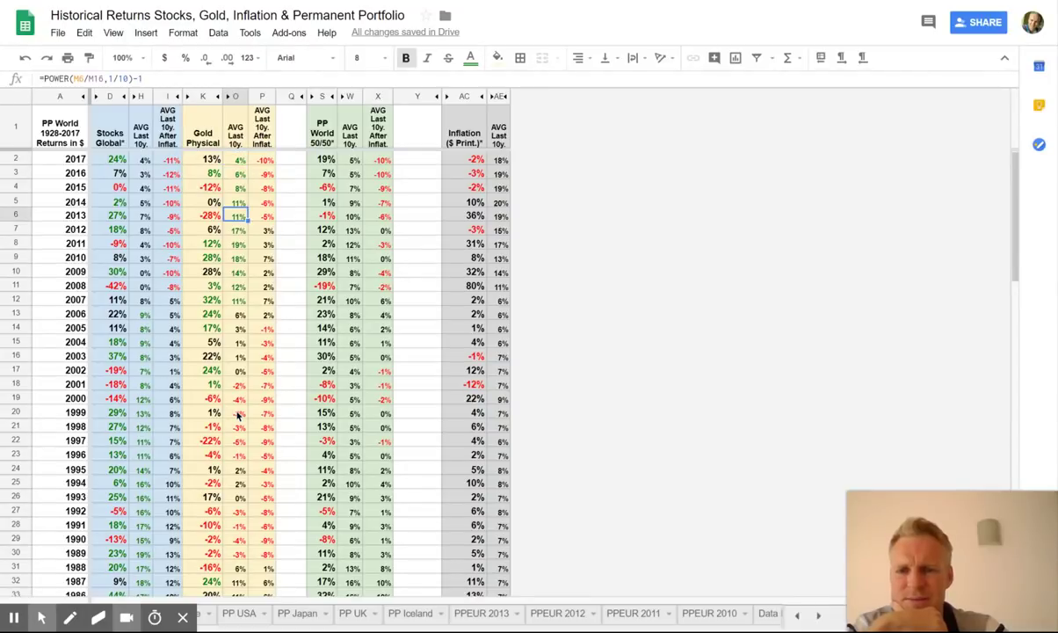
key("Down")
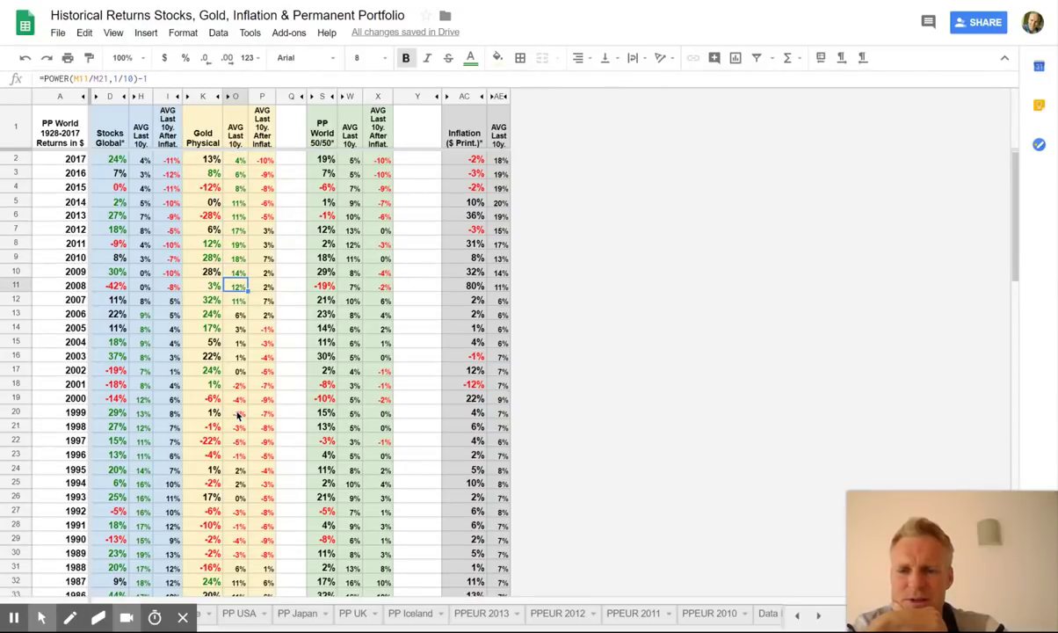
key("Up")
key("Up")
key("Up")
key("Up")
key("Up")
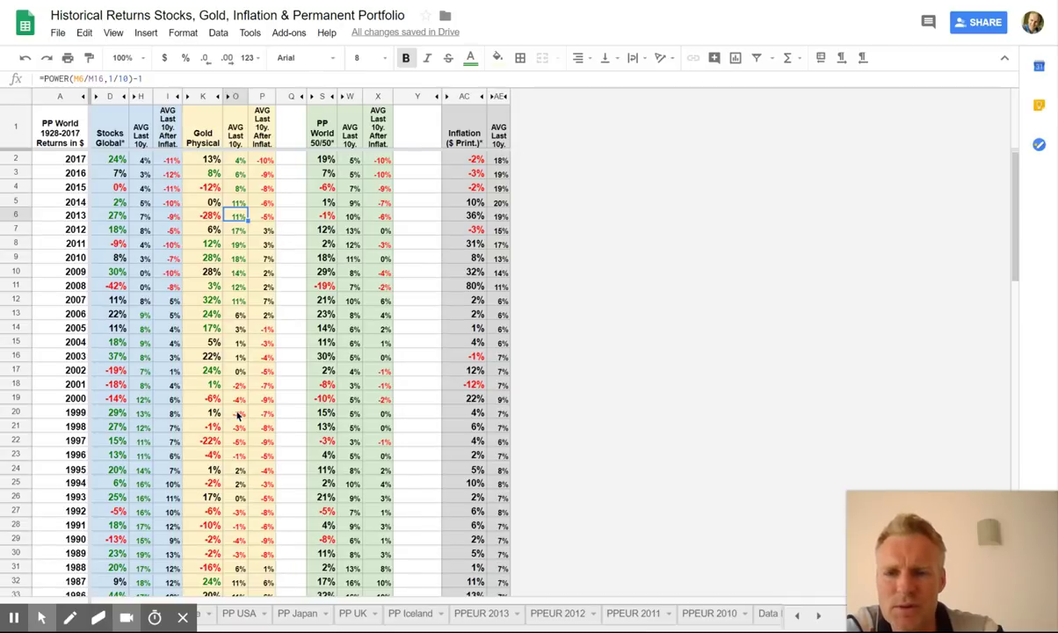
Examine gold's yearly returns for 2011 and 2012
key("Down")
key("Left")
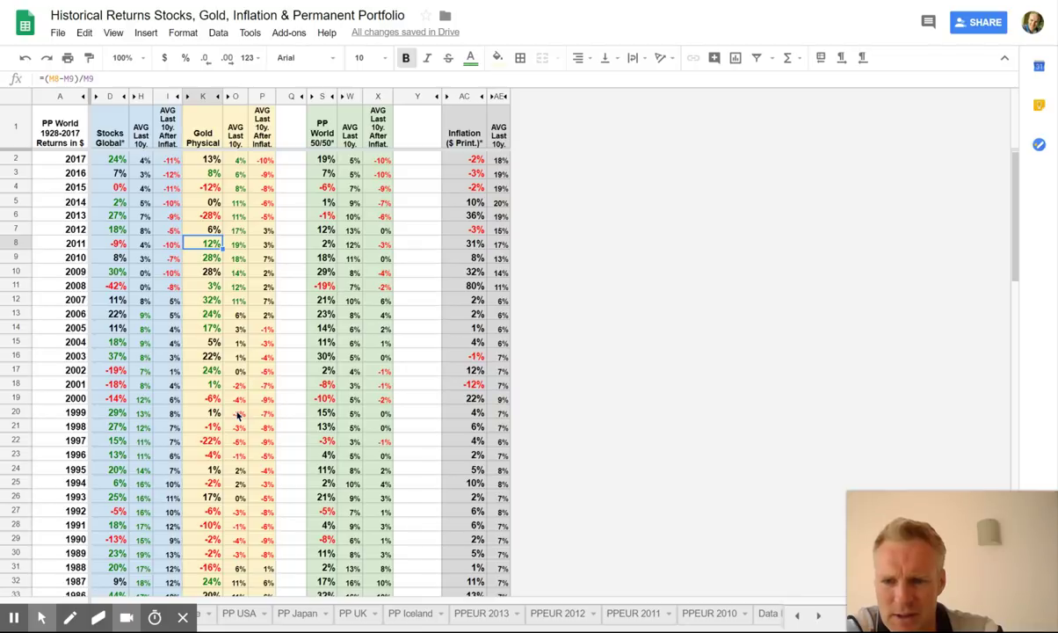
key("Up")
key("Up")
key("Up")
key("Up")
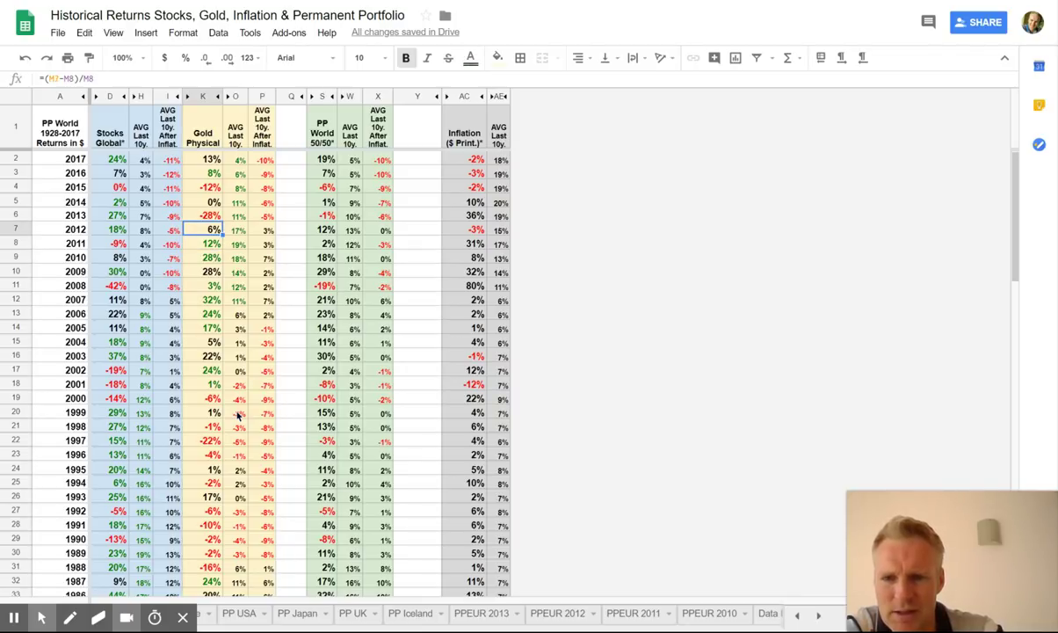
key("Down")
key("Down")
key("Down")
key("Down")
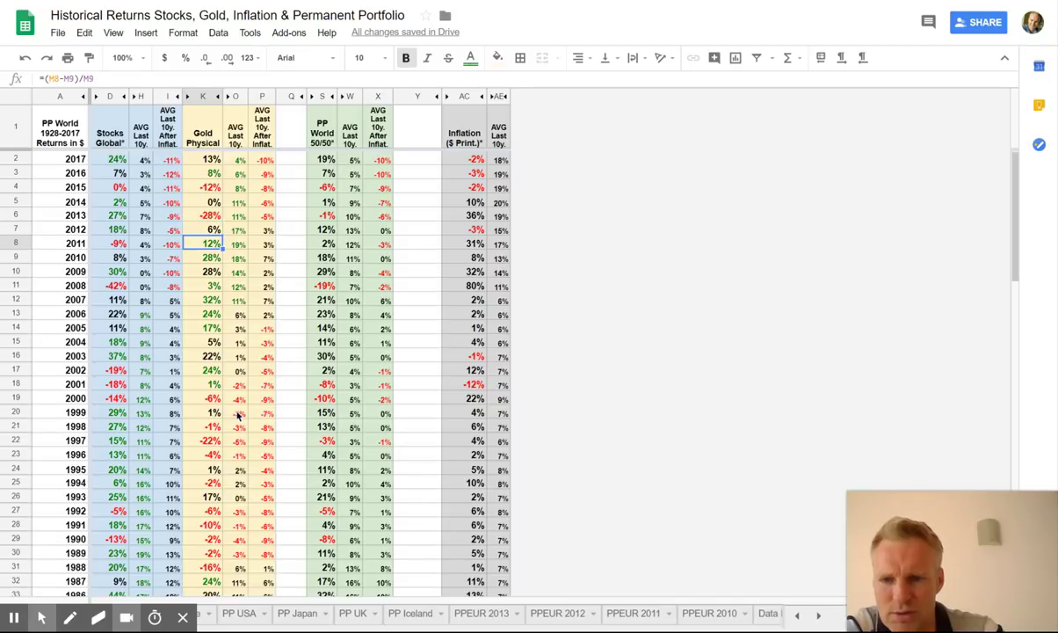
Switch to the global stocks' yearly returns at 2011 and follow them forward to 2017
key("Left")
key("Left")
key("Left")
key("Up")
key("Up")
key("Up")
key("Up")
key("Up")
key("Up")
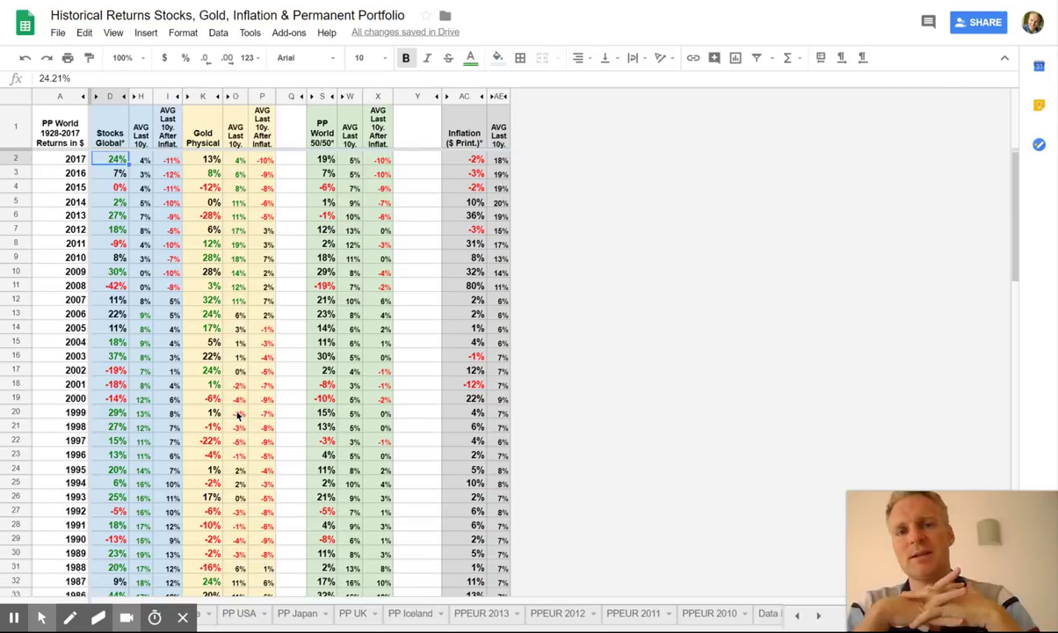
Look back through the global stocks' yearly returns from 2017 to 2010
key("Down")
key("Down")
key("Down")
key("Down")
key("Down")
key("Down")
key("Down")
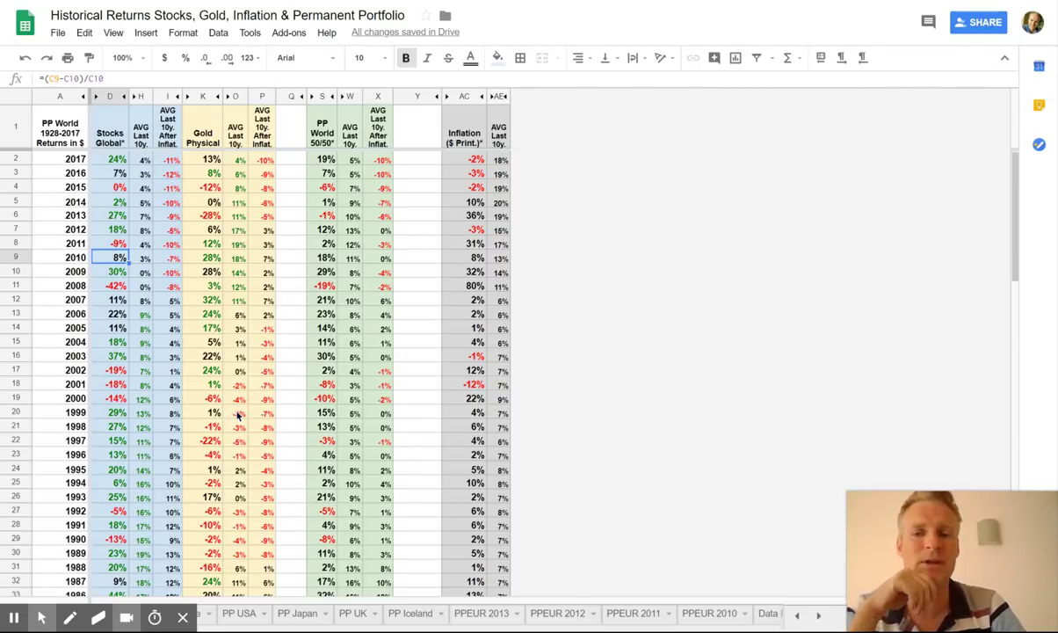
Continue back through the global stocks' yearly returns from 2010 to 1994
key("Down")
key("Down")
key("Down")
key("Down")
key("Down")
key("Down")
key("Down")
key("Down")
key("Down")
key("Down")
key("Down")
key("Down")
key("Down")
key("Down")
key("Down")
key("Down")
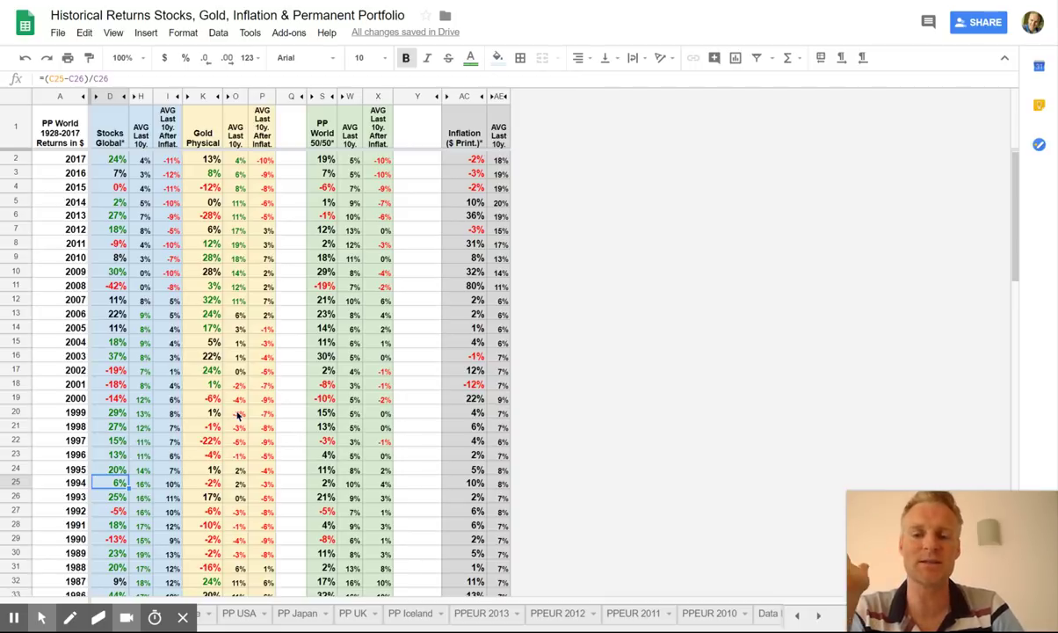
Trace the global stocks' yearly returns further back from 1994 to 1989
key("Down")
key("Down")
key("Down")
key("Down")
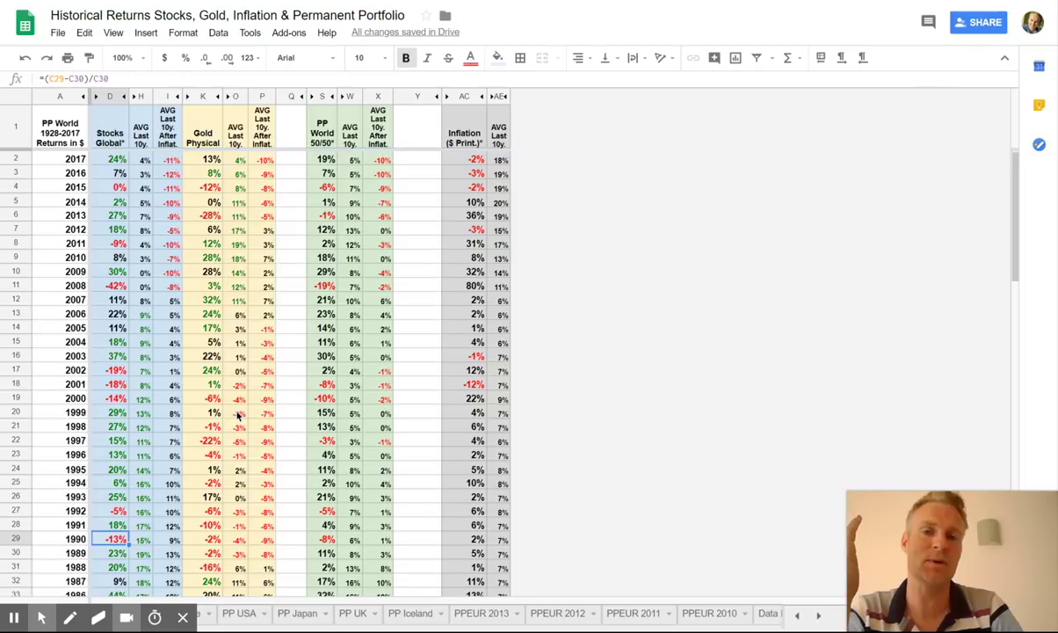
key("Down")
key("Down")
key("Down")
key("Down")
key("Down")
key("Down")
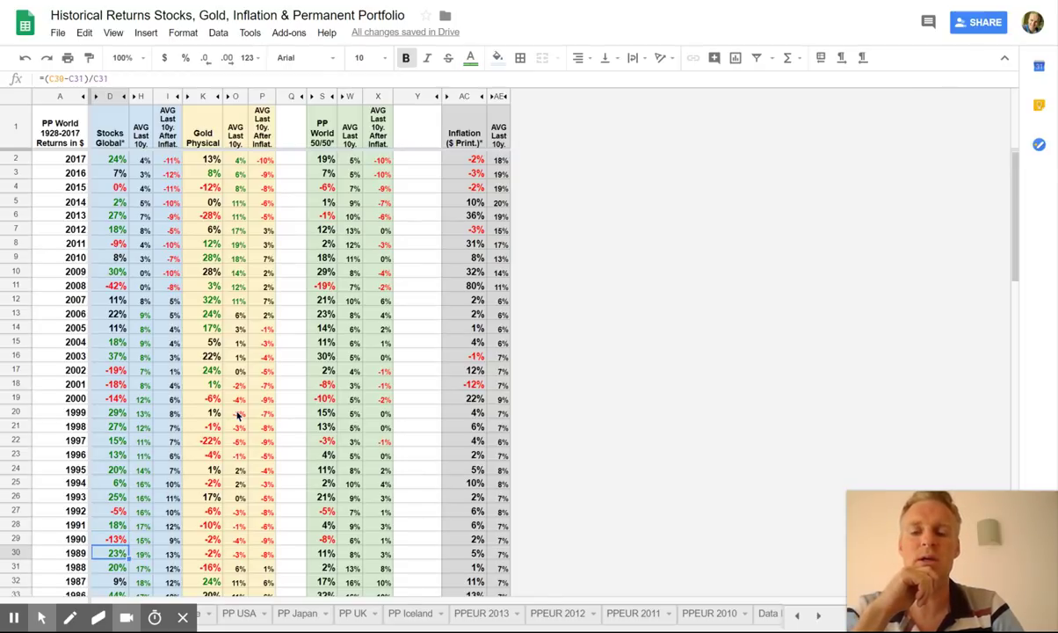
Follow the global stocks' yearly returns forward from 1989 to the most recent years
key("Up")
key("Up")
key("Up")
key("Up")
key("Up")
key("Up")
key("Up")
key("Up")
key("Up")
key("Up")
key("Up")
key("Up")
key("Up")
key("Up")
key("Up")
key("Up")
key("Up")
key("Up")
key("Up")
key("Up")
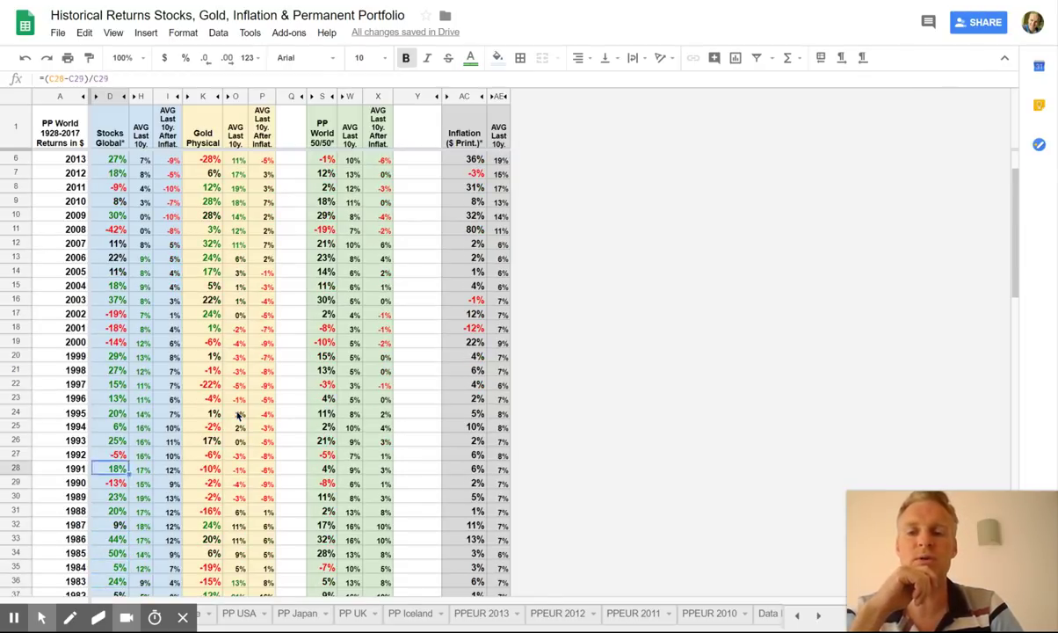
Trace the global stocks' yearly returns back from 2015 to 2007
key("Down")
key("Down")
key("Down")
key("Down")
key("Down")
key("Down")
key("Down")
key("Down")
key("Down")
key("Down")
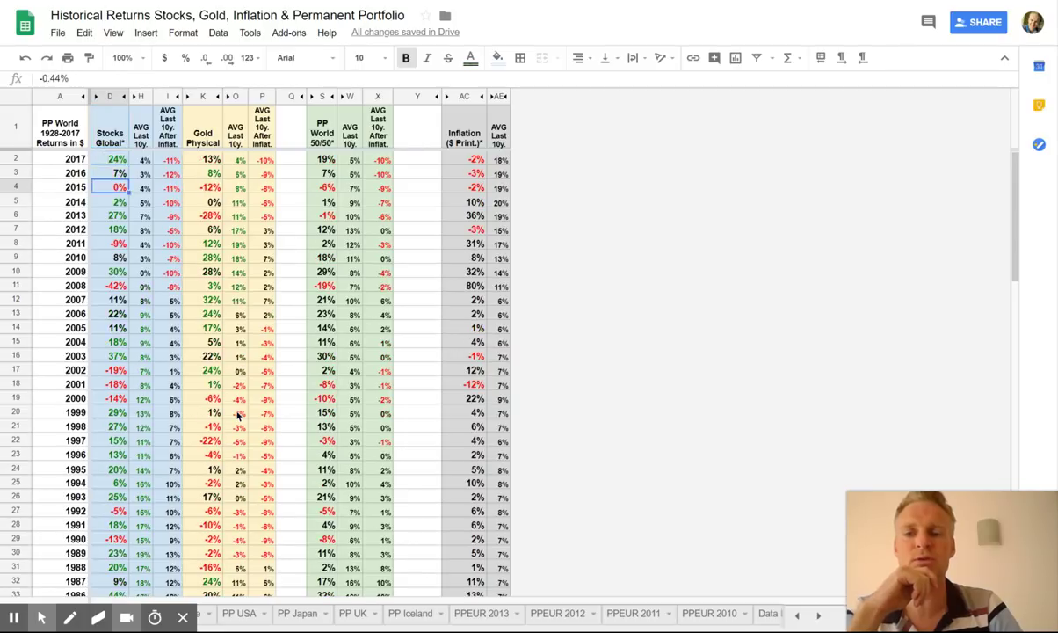
key("Down")
key("Down")
key("Down")
key("Down")
key("Down")
key("Down")
key("Down")
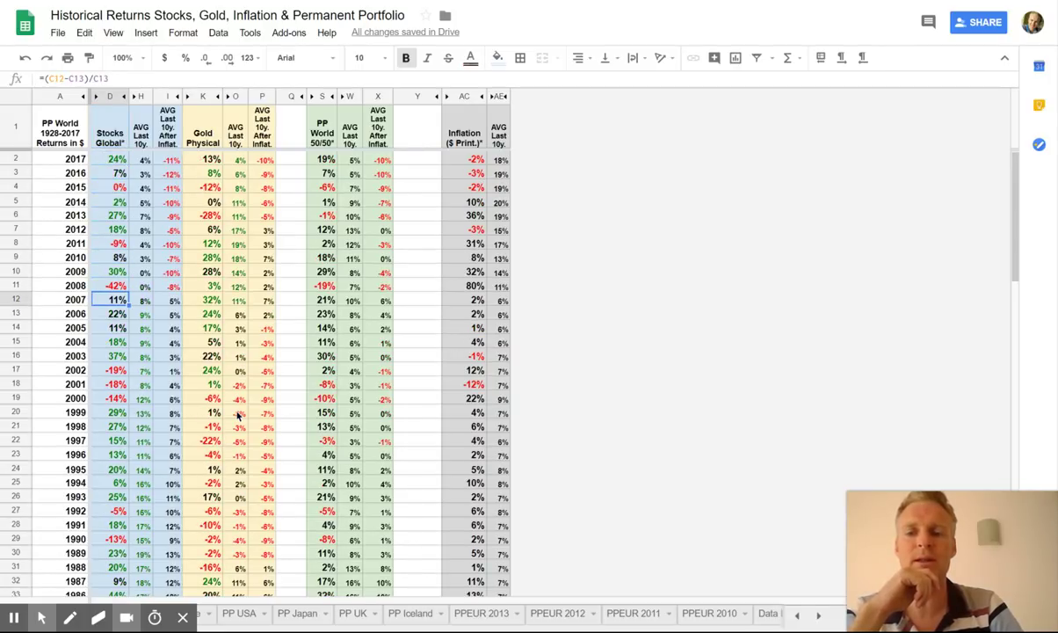
Return to the global stocks' 2011 result and check its year label in the first column
key("Up")
key("Up")
key("Up")
key("Up")
key("Up")
key("Up")
key("Up")
key("Up")
key("Up")
key("Up")
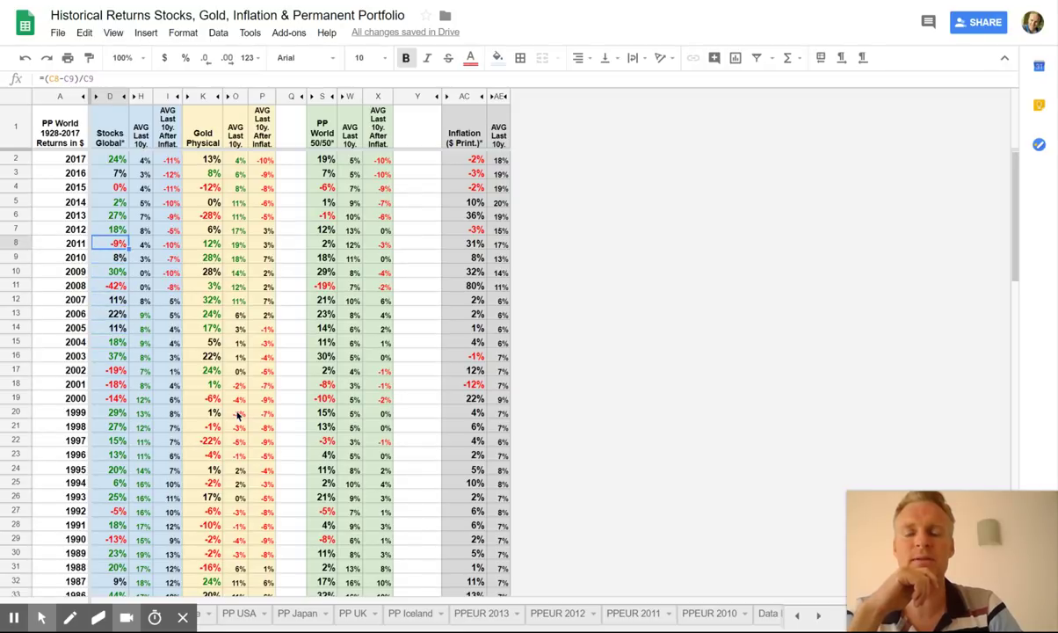
key("Left")
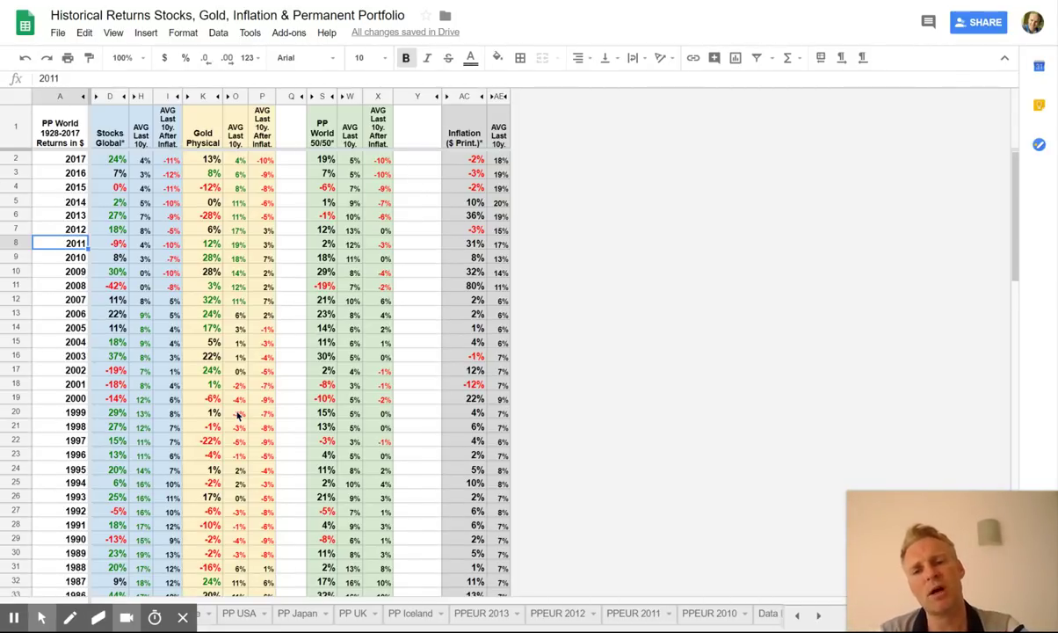
key("Right")
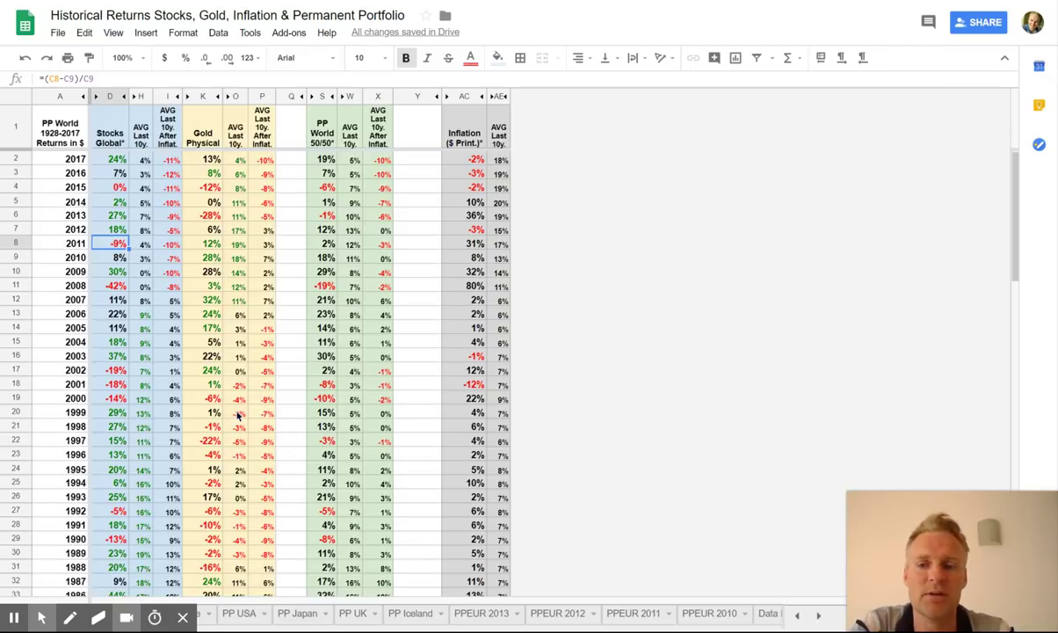
Follow the global stocks' yearly returns forward from 2011 to 2017
key("Up")
key("Up")
key("Up")
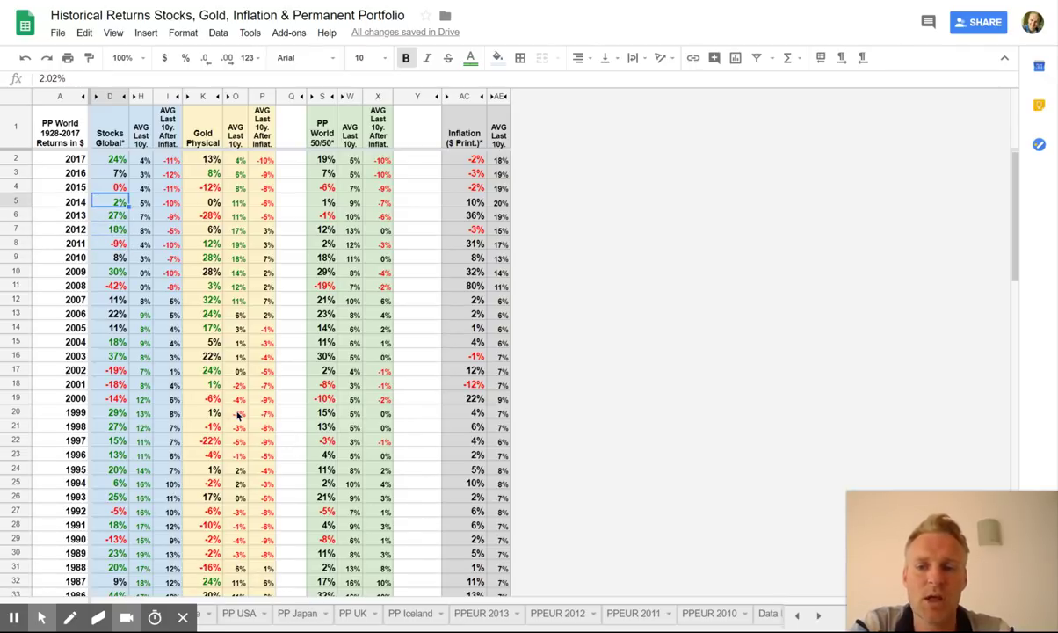
key("Up")
key("Up")
key("Up")
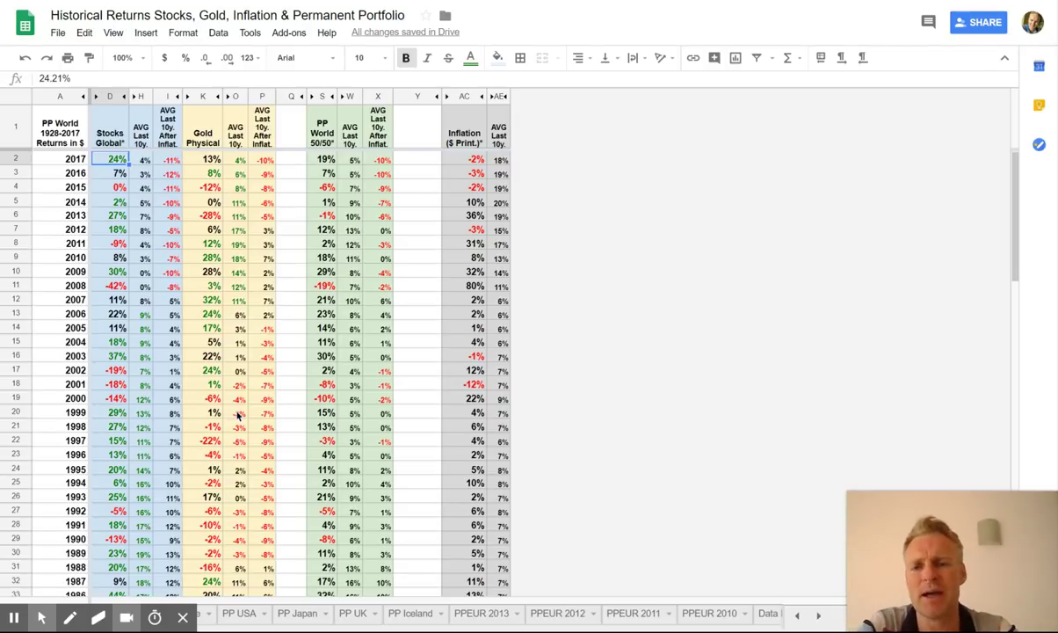
key("Up")
key("Down")
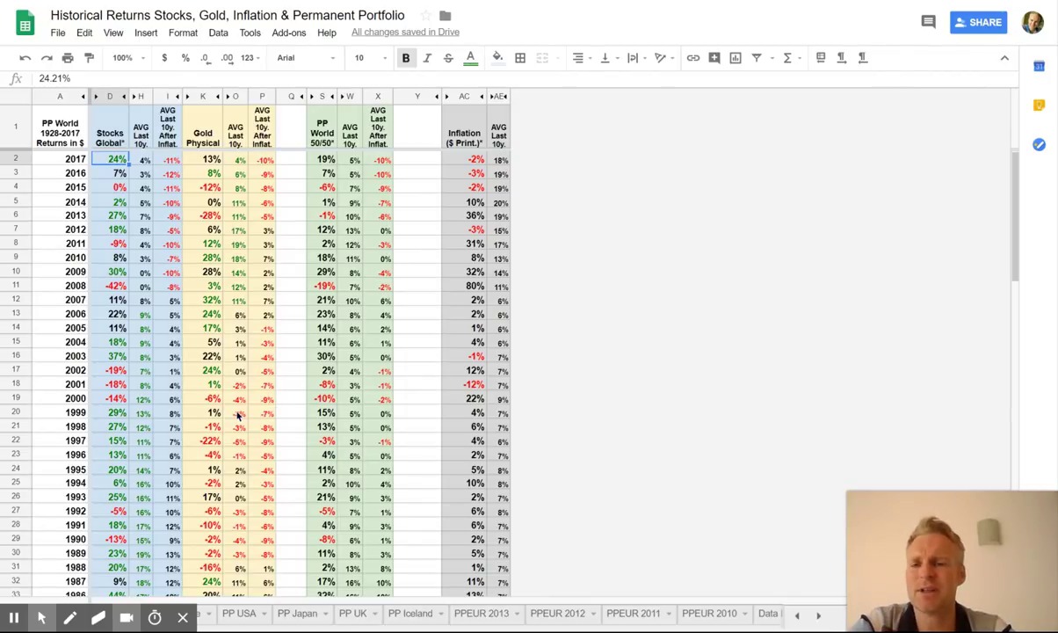
Look back through the global stocks' yearly returns from 2017 to 2009
key("Down")
key("Down")
key("Down")
key("Down")
key("Down")
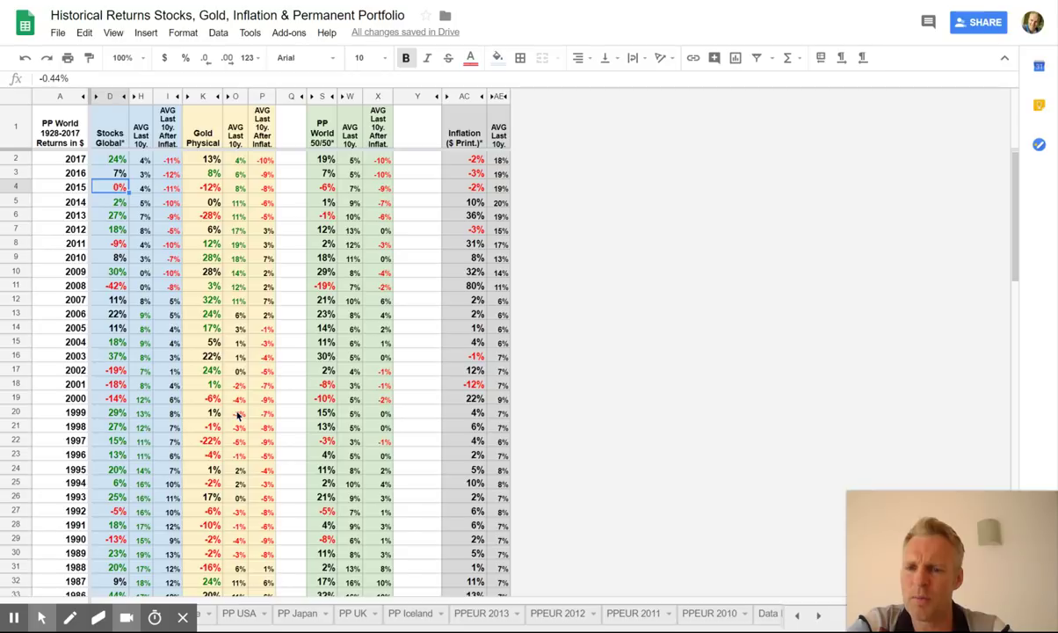
key("Down")
key("Down")
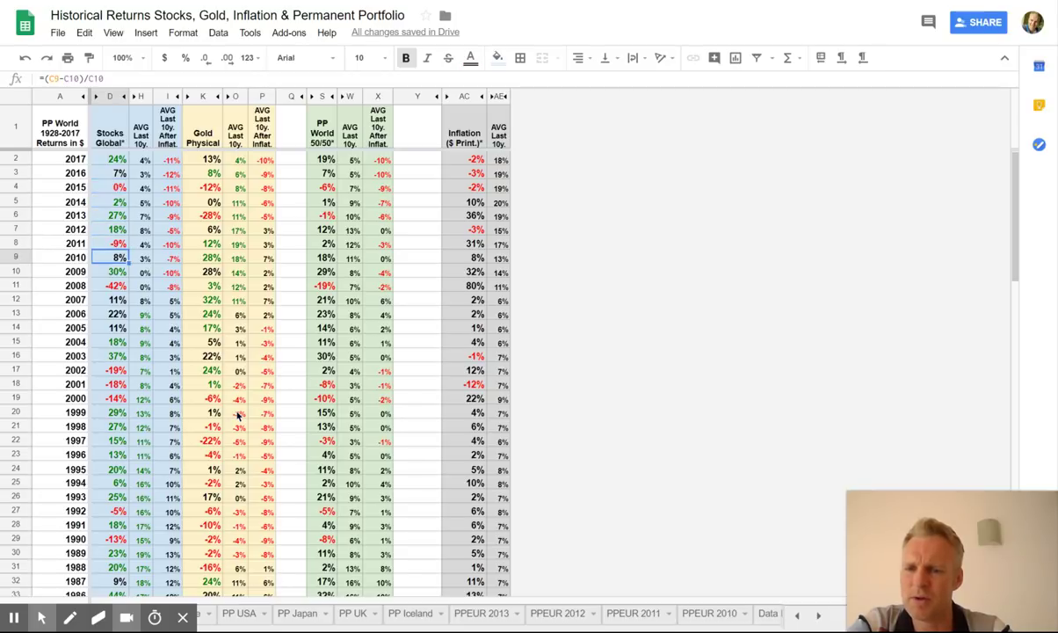
key("Down")
key("Up")
key("Down")
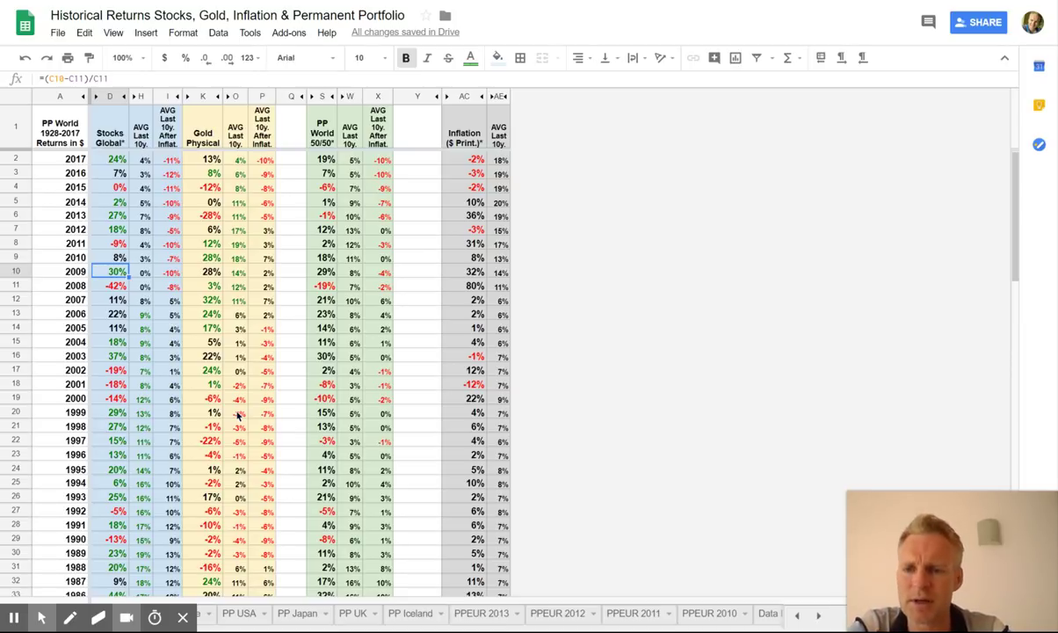
Step forward through the global stocks' yearly returns from 2009 past 2011 to 2015
key("Up")
key("Up")
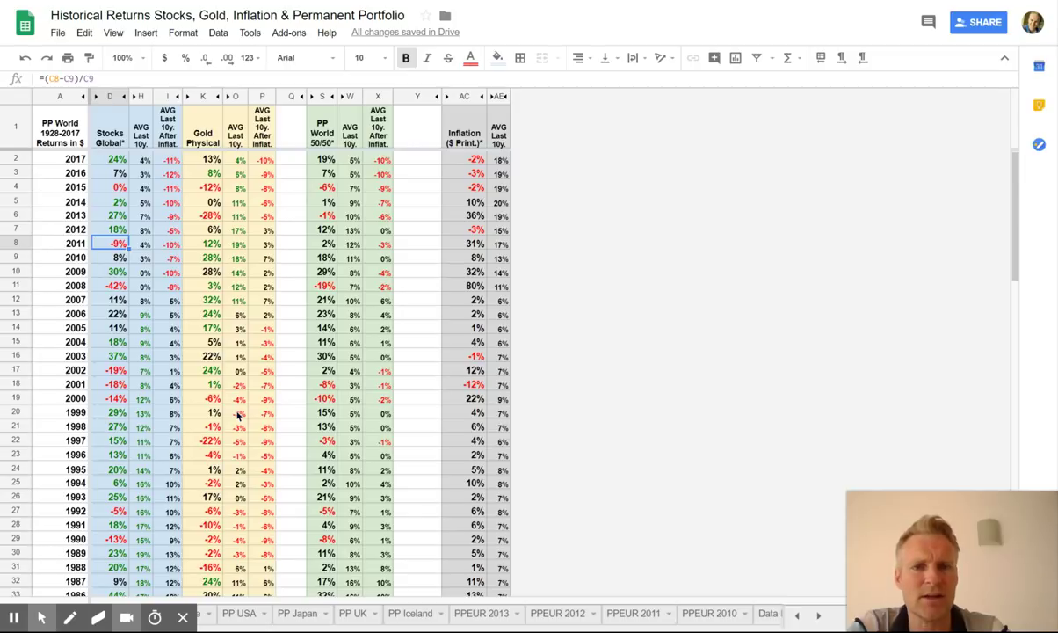
key("Up")
key("Up")
key("Up")
key("Up")
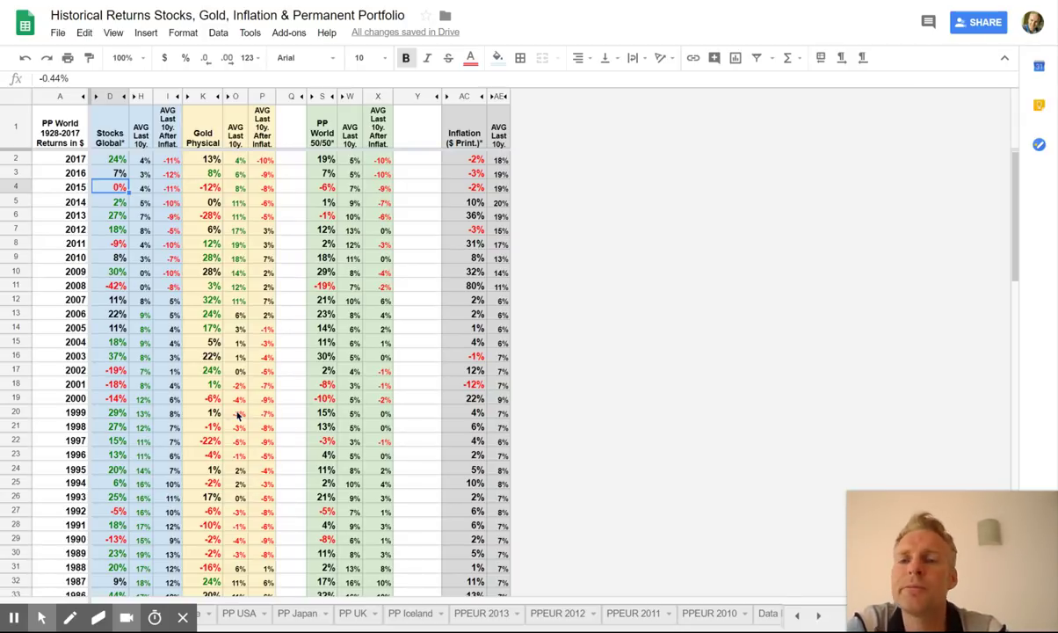
Recheck the global stocks' yearly returns from 2015 back to 2013 and forward to 2016
key("Down")
key("Down")
key("Down")
key("Down")
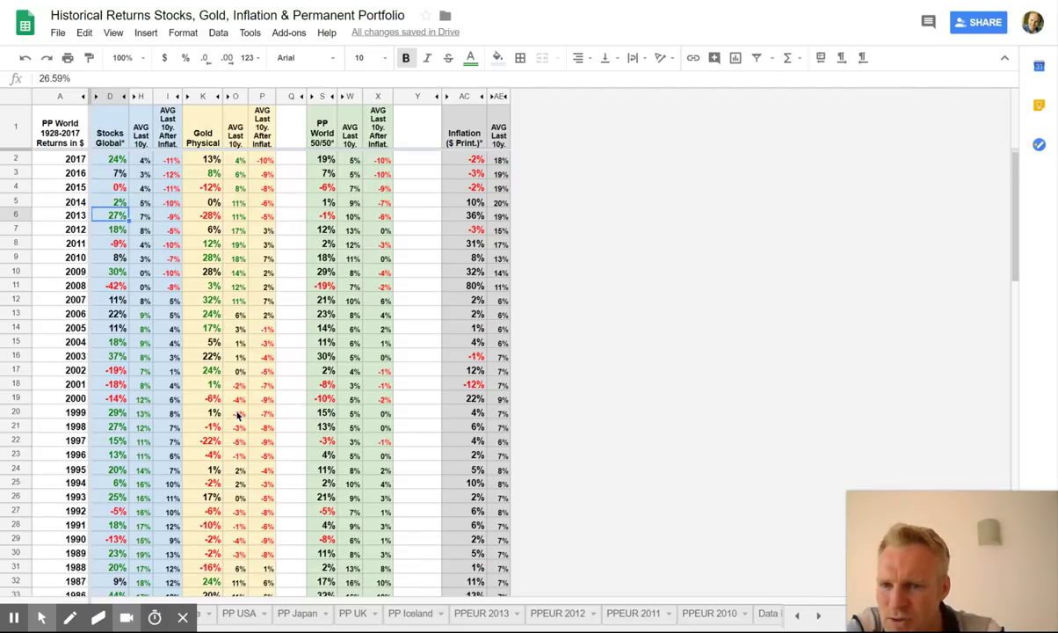
key("Up")
key("Up")
key("Up")
key("Up")
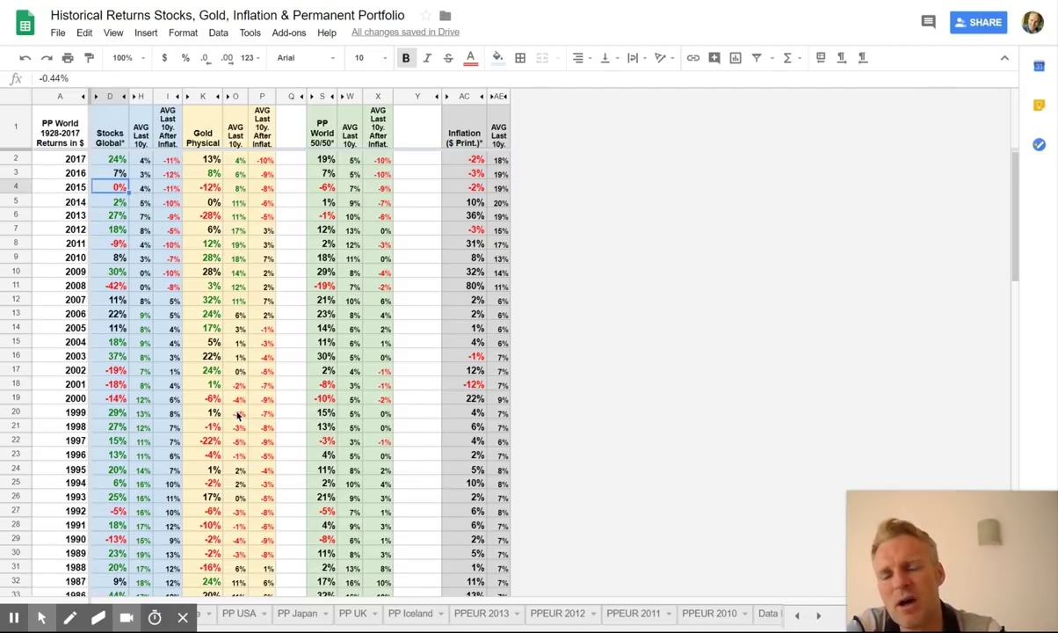
key("Up")
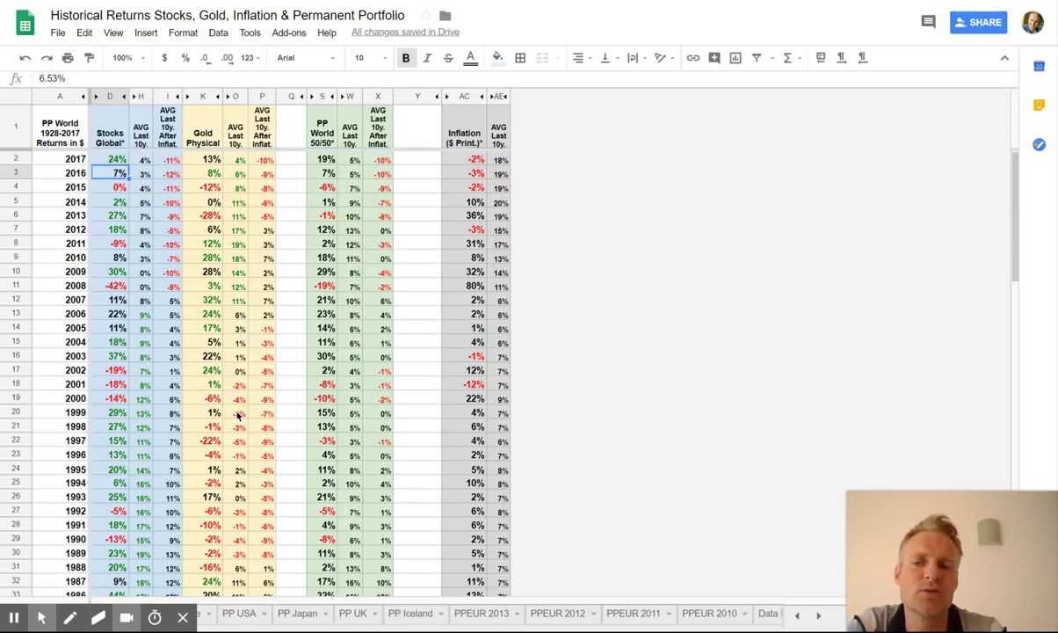
Review the global stocks' most recent yearly returns once more, ending at 2017
key("Down")
key("Down")
key("Down")
key("Down")
key("Down")
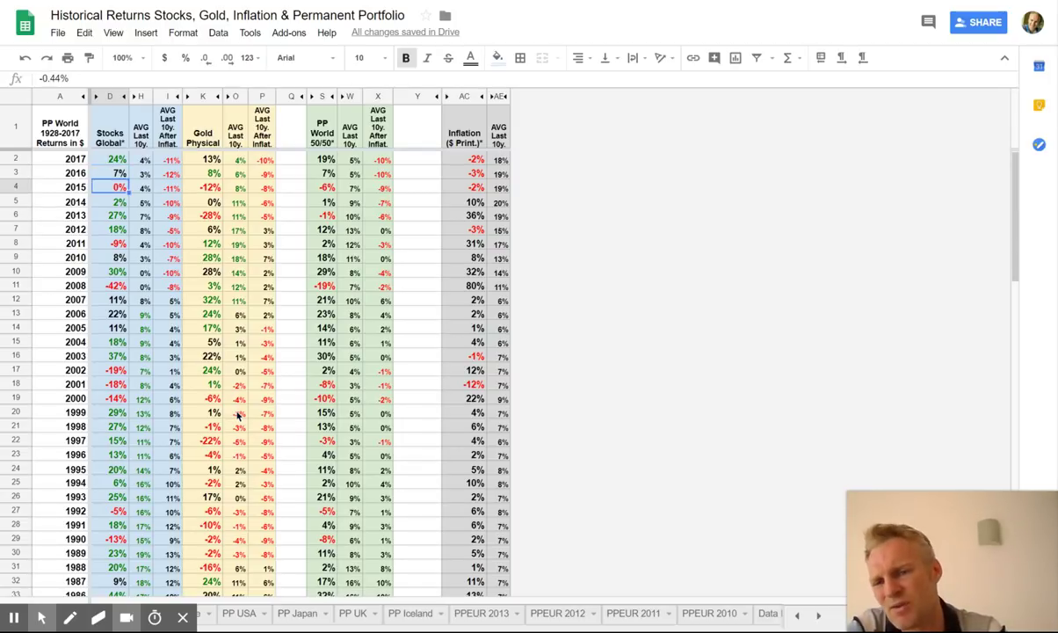
key("Up")
key("Up")
key("Up")
key("Down")
key("Up")
key("Up")
key("Up")
key("Up")
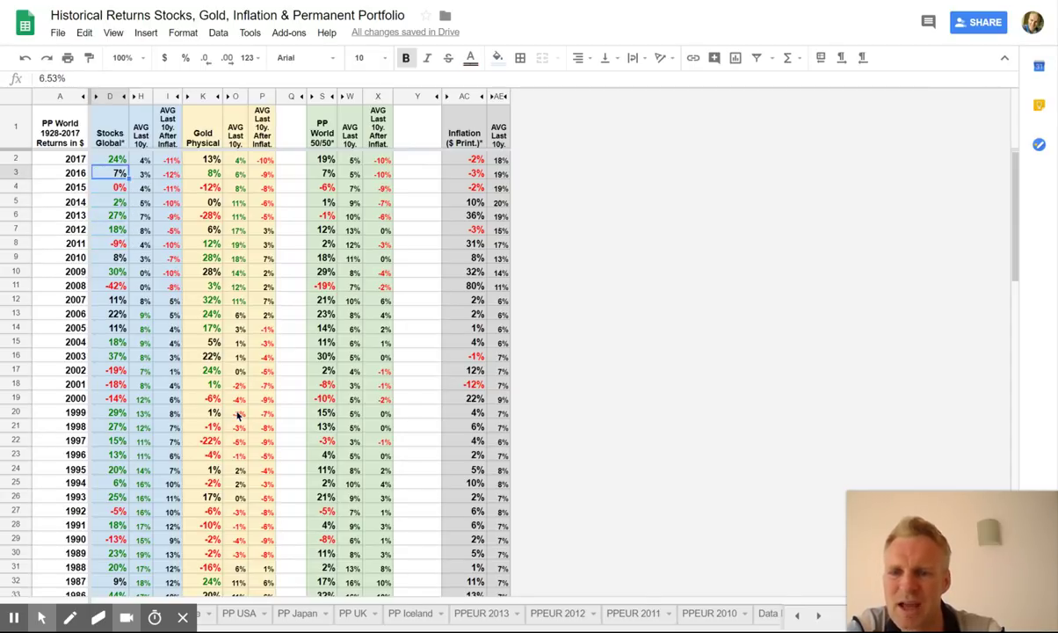
Switch to the global stocks' 10-year averages at 2017 and trace them back to 2000
key("Right")
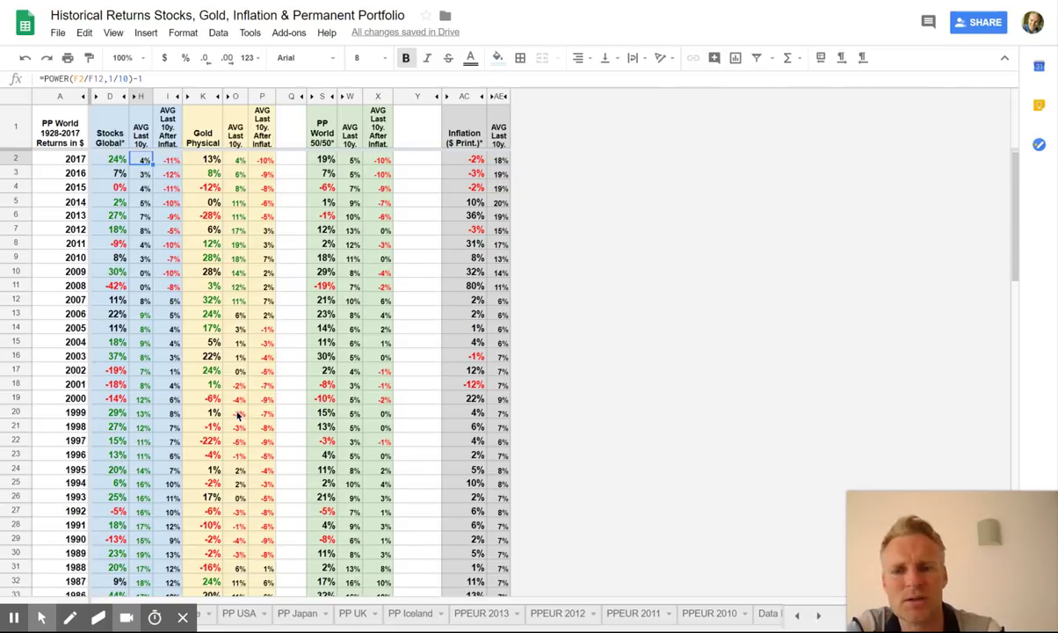
key("Down")
key("Down")
key("Down")
key("Down")
key("Down")
key("Down")
key("Down")
key("Down")
key("Down")
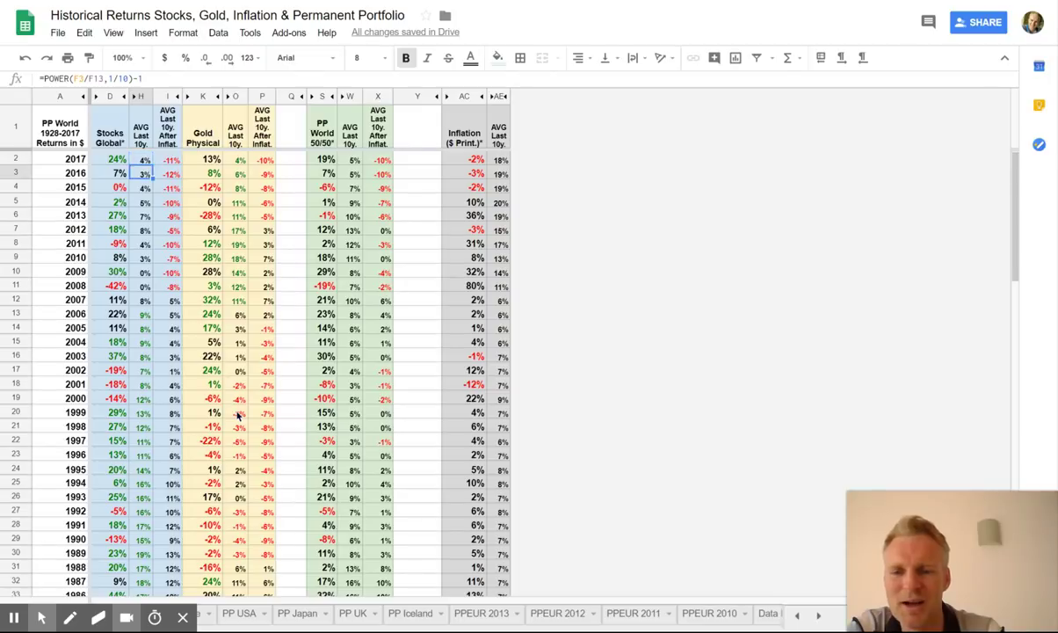
key("Down")
key("Down")
key("Down")
key("Down")
key("Down")
key("Down")
key("Down")
key("Down")
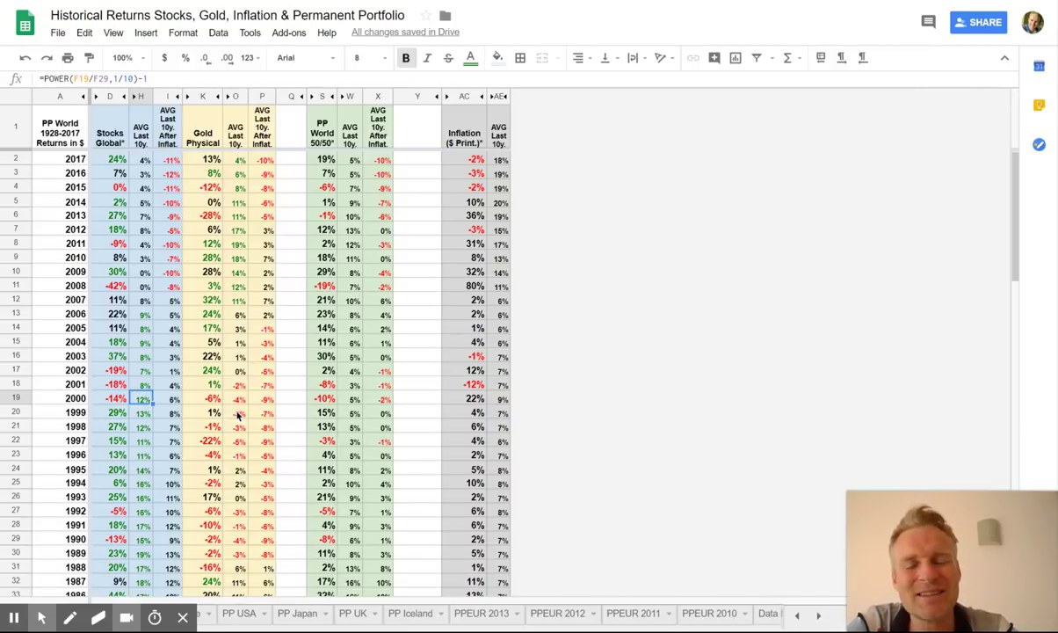
Continue back through the global stocks' 10-year averages from 2000 past 1990 into the late 1980s
key("Down")
key("Down")
key("Down")
key("Down")
key("Down")
key("Down")
key("Down")
key("Down")
key("Down")
key("Down")
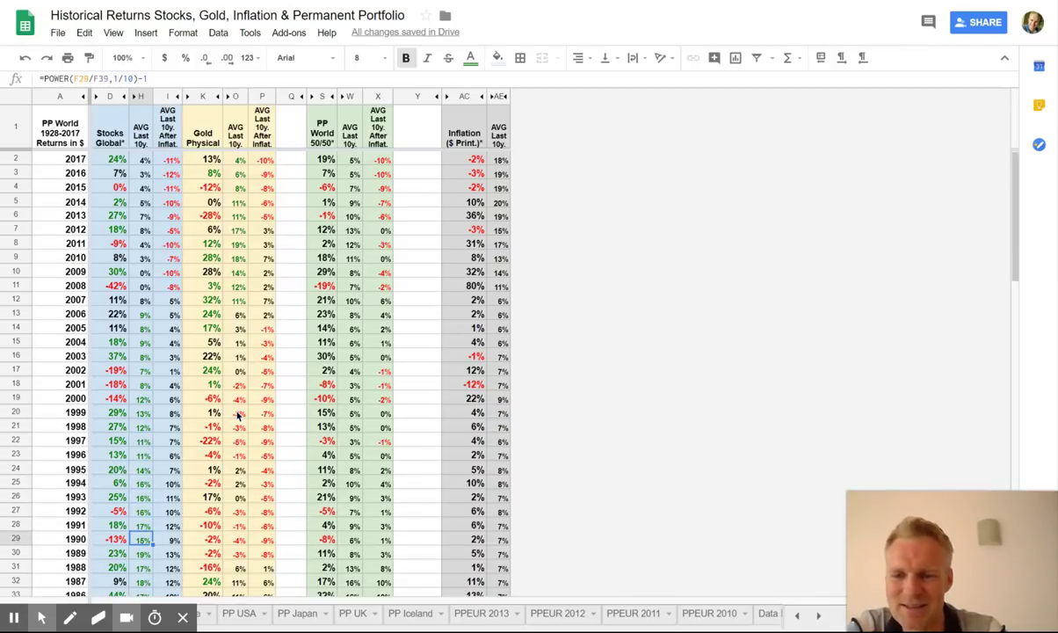
key("Down")
key("Down")
key("Down")
key("Down")
Follow the global stocks' 10-year averages forward from the late 1980s up to the column heading
key("Up")
key("Up")
key("Up")
key("Up")
key("Up")
key("Up")
key("Up")
key("Up")
key("Up")
key("Up")
key("Up")
key("Up")
key("Up")
key("Up")
key("Up")
key("Up")
key("Up")
key("Up")
key("Up")
key("Up")
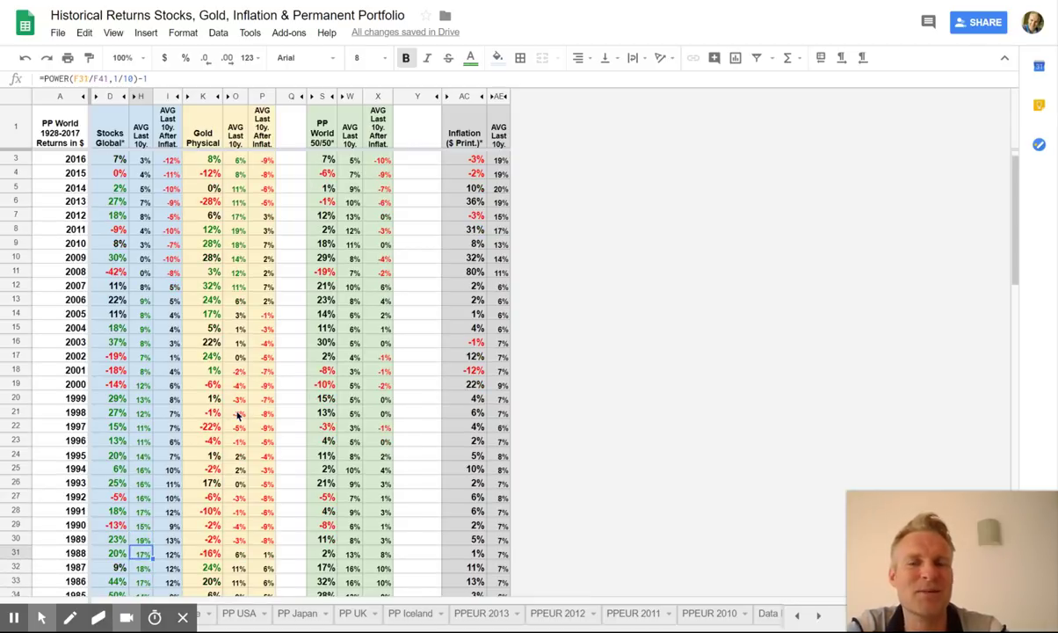
key("Up")
key("Up")
key("Up")
key("Up")
key("Up")
key("Up")
key("Up")
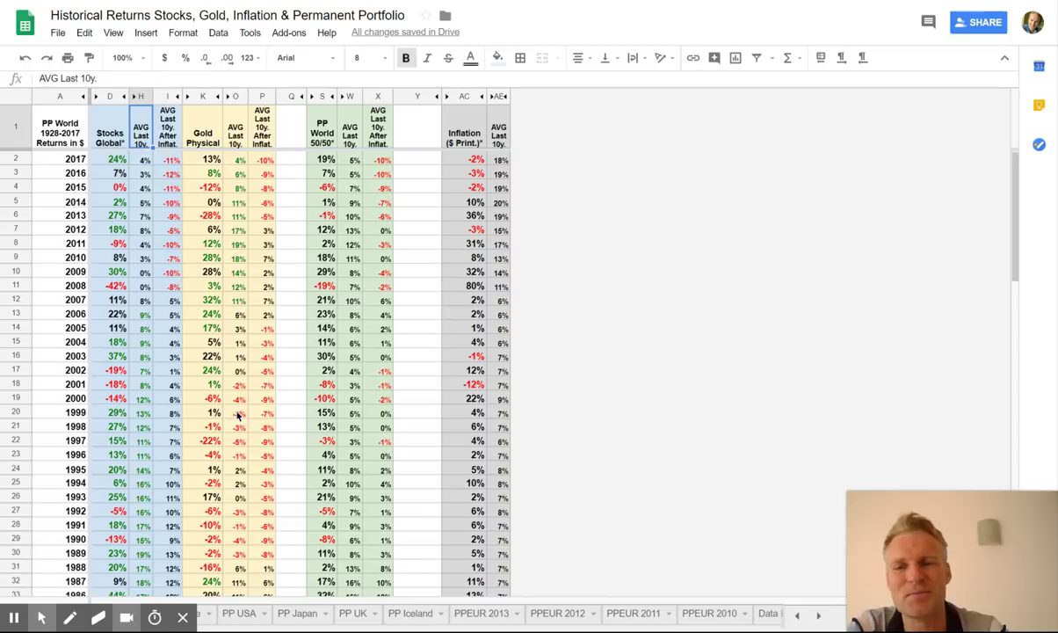
Return to the global stocks' yearly return for 2017
key("Left")
key("Left")
key("Down")
key("Right")
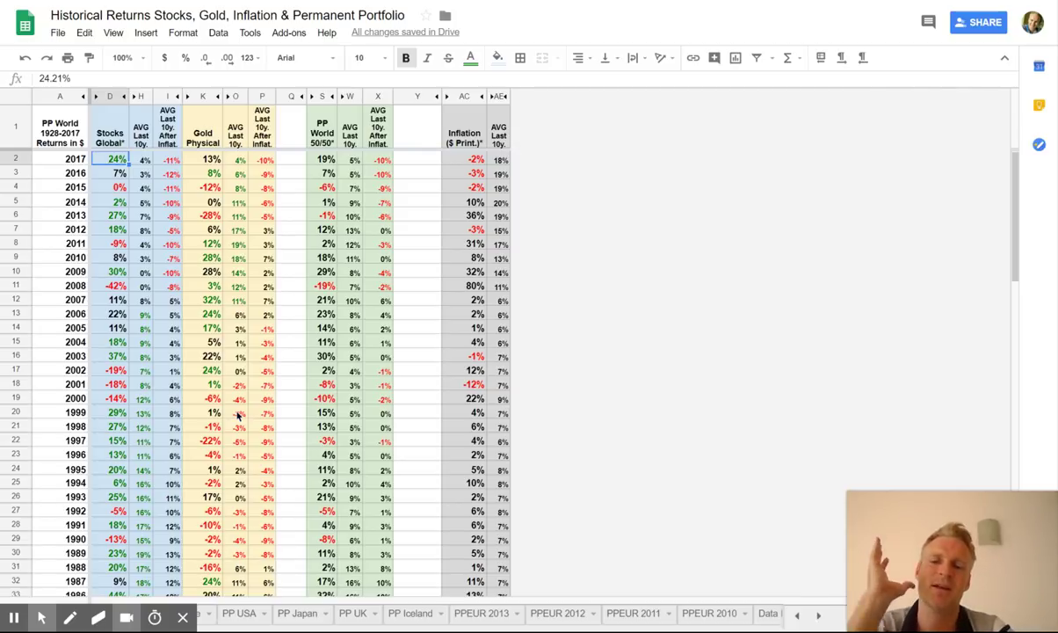
Trace the global stocks' yearly returns back from 2017 to 2013 and compare with physical gold's return for 2013
key("Down")
key("Down")
key("Down")
key("Down")
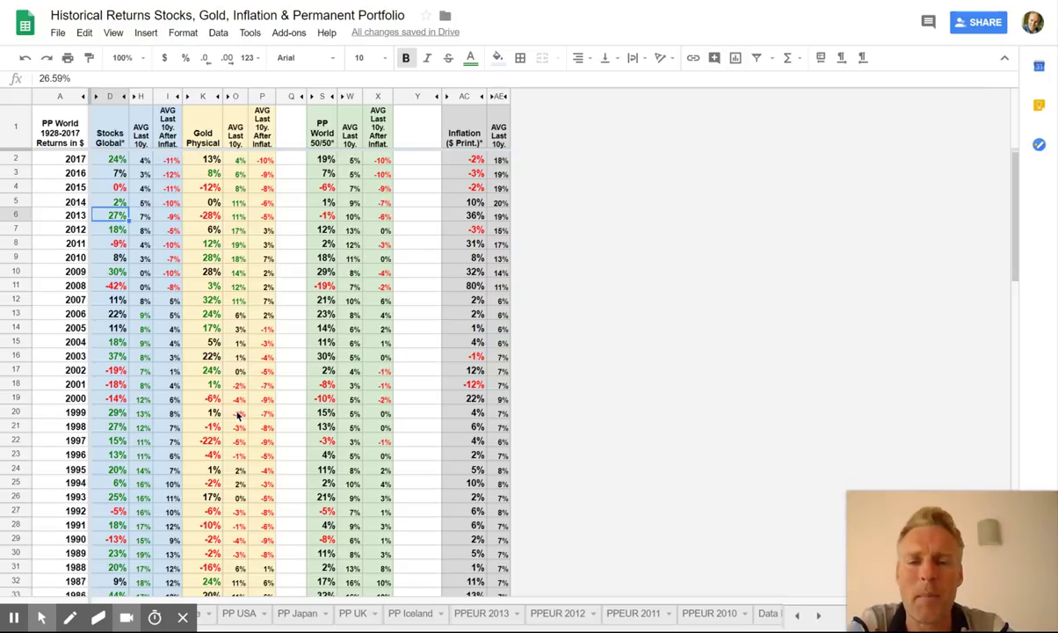
key("Right")
key("Right")
key("Right")
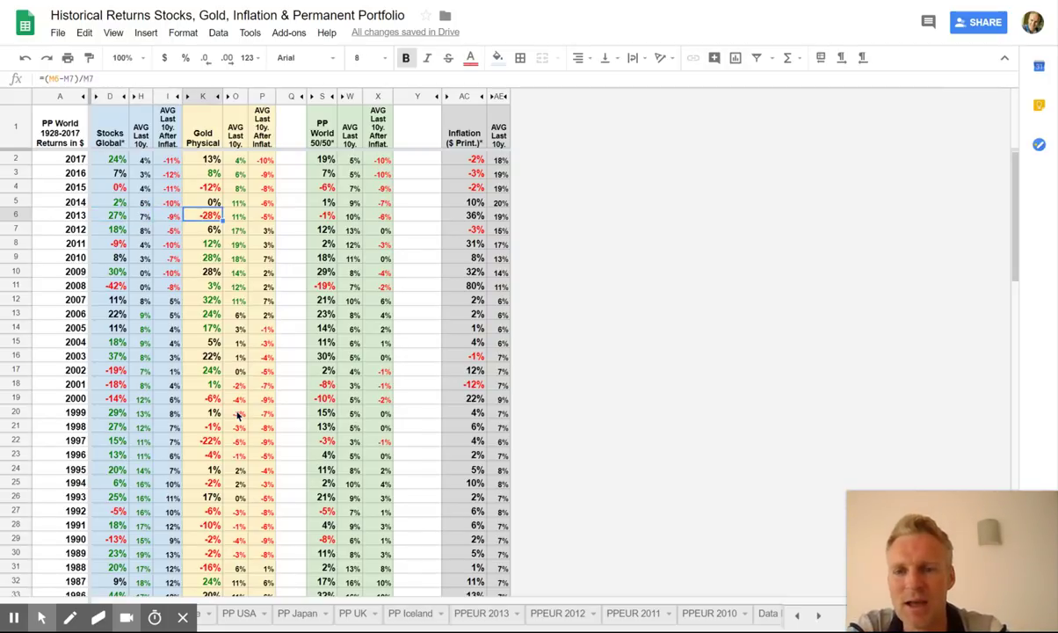
Follow physical gold's yearly returns forward from 2013 to 2017
key("Up")
key("Up")
key("Up")
key("Up")
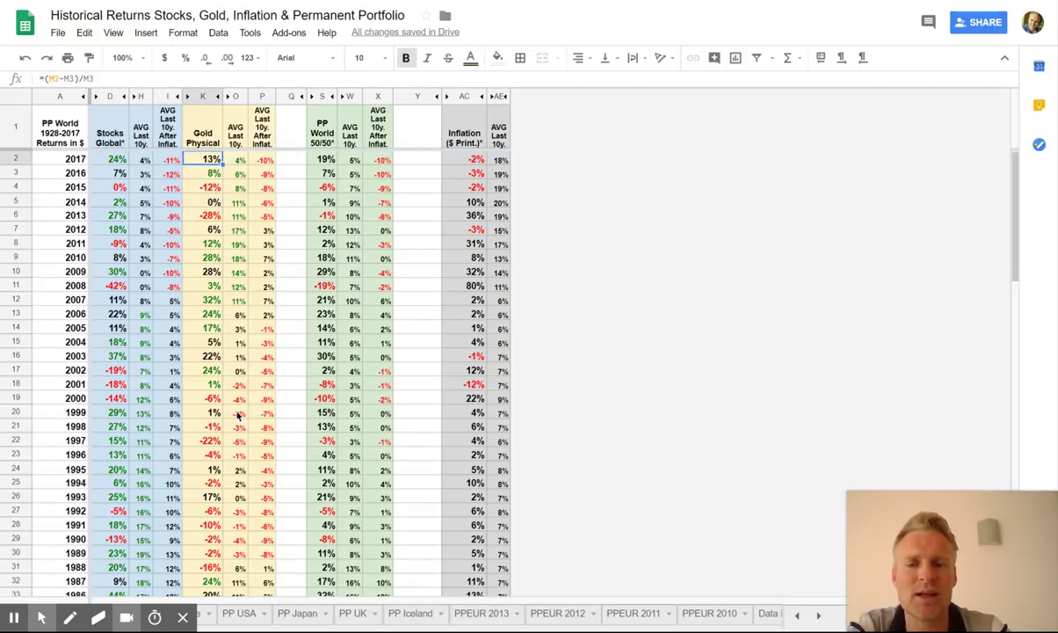
key("Up")
key("Down")
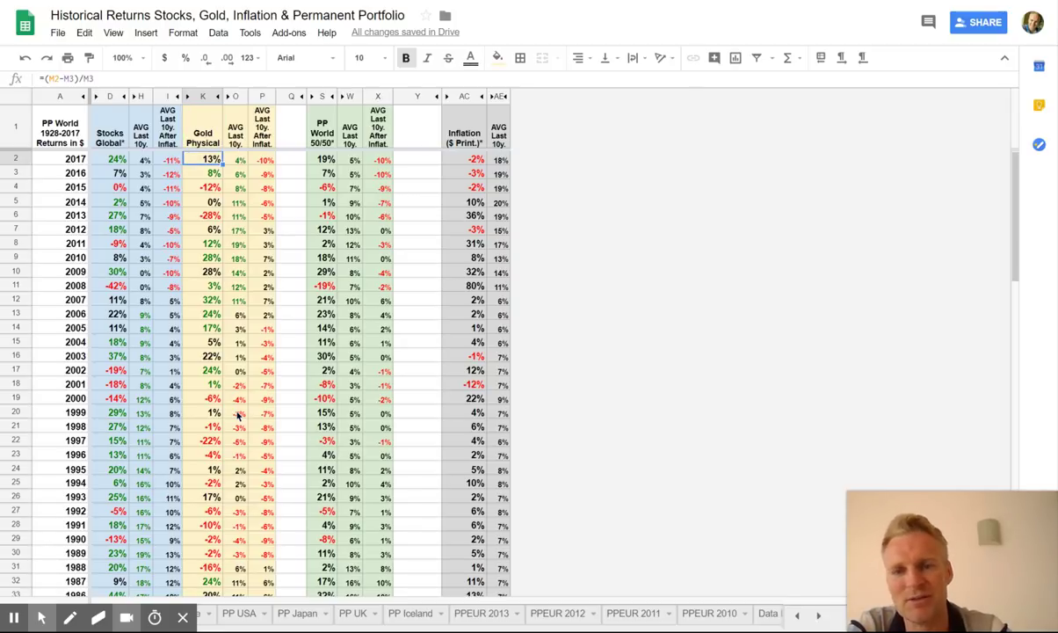
Trace physical gold's yearly returns back from 2017 to 2012 and return to 2017
key("Down")
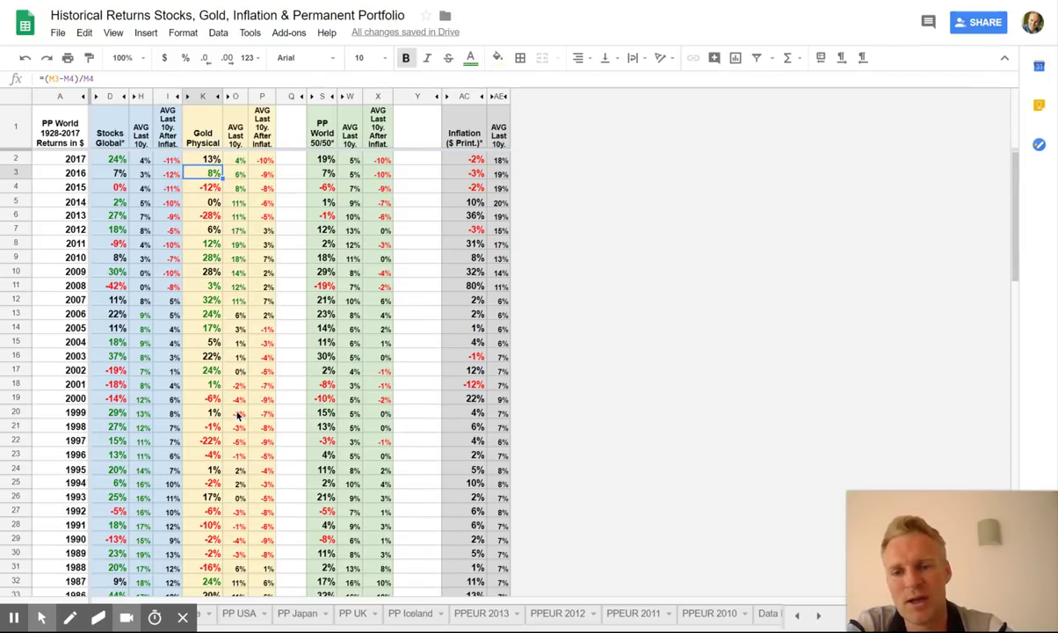
key("Down")
key("Down")
key("Down")
key("Down")
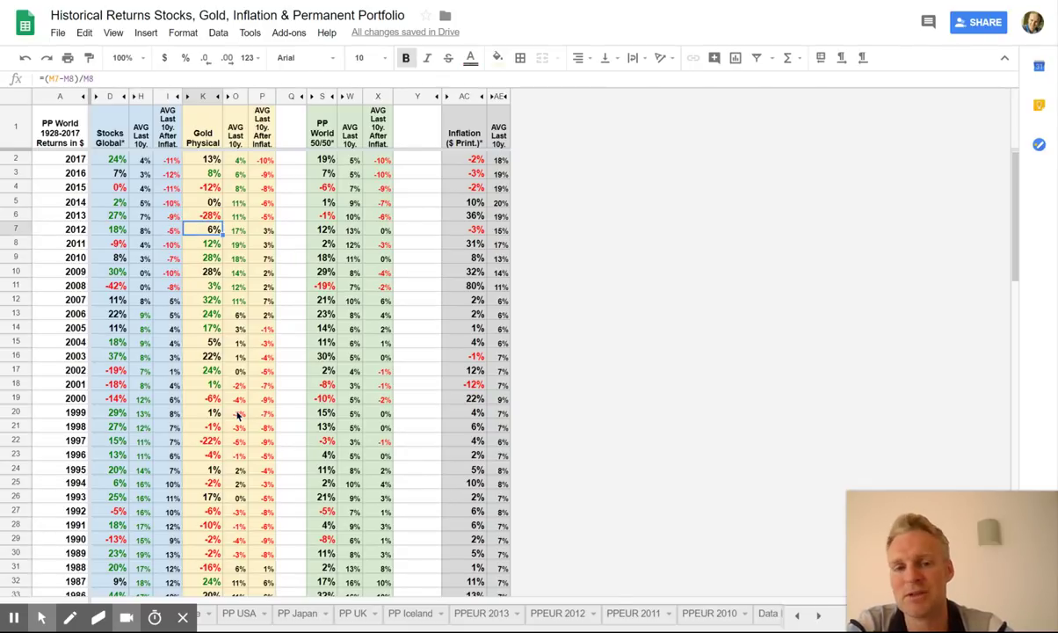
key("Up")
key("Up")
key("Up")
key("Up")
key("Up")
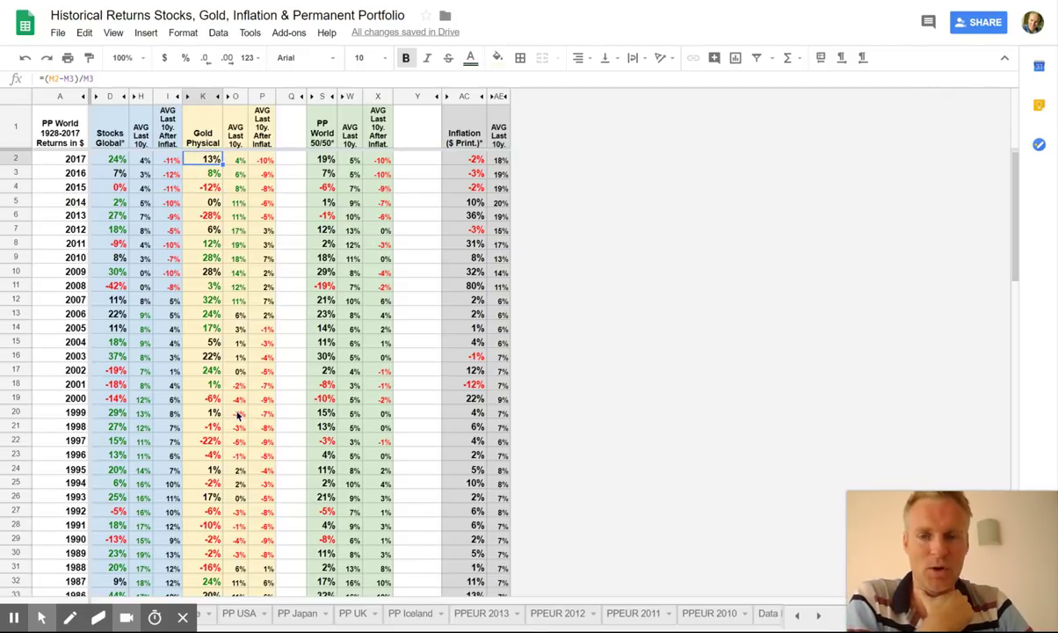
Go across the 2017 row from gold's yearly return to the 50/50 portfolio's 10-year average
key("Right")
key("Right")
key("Right")
key("Right")
key("Right")
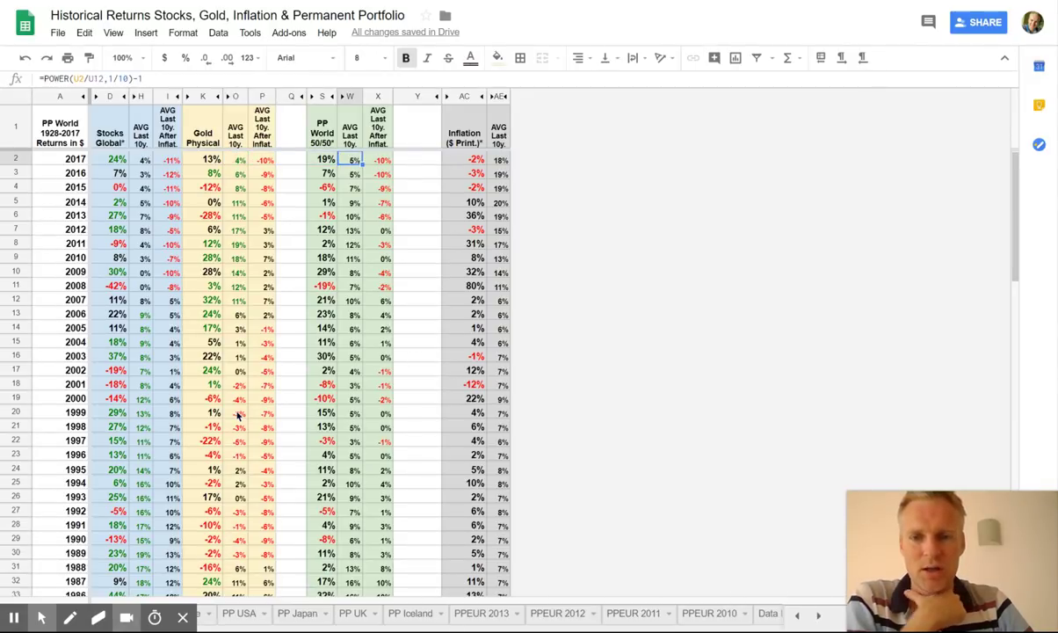
Continue across the 2017 row to the inflation column, check its 2016 figure and return to 2017
key("Right")
key("Right")
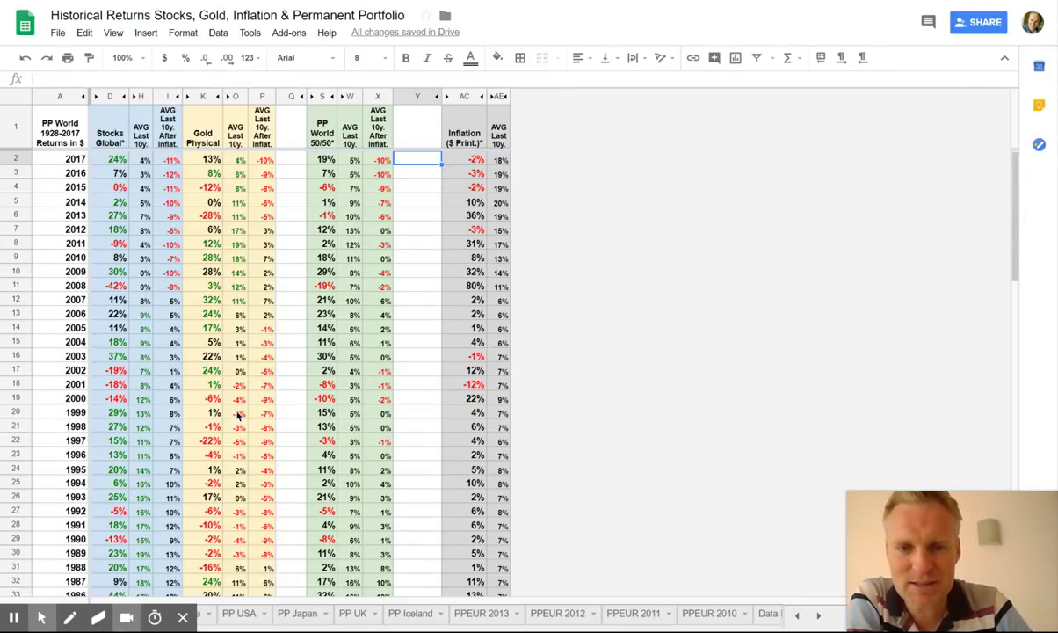
key("Right")
key("Down")
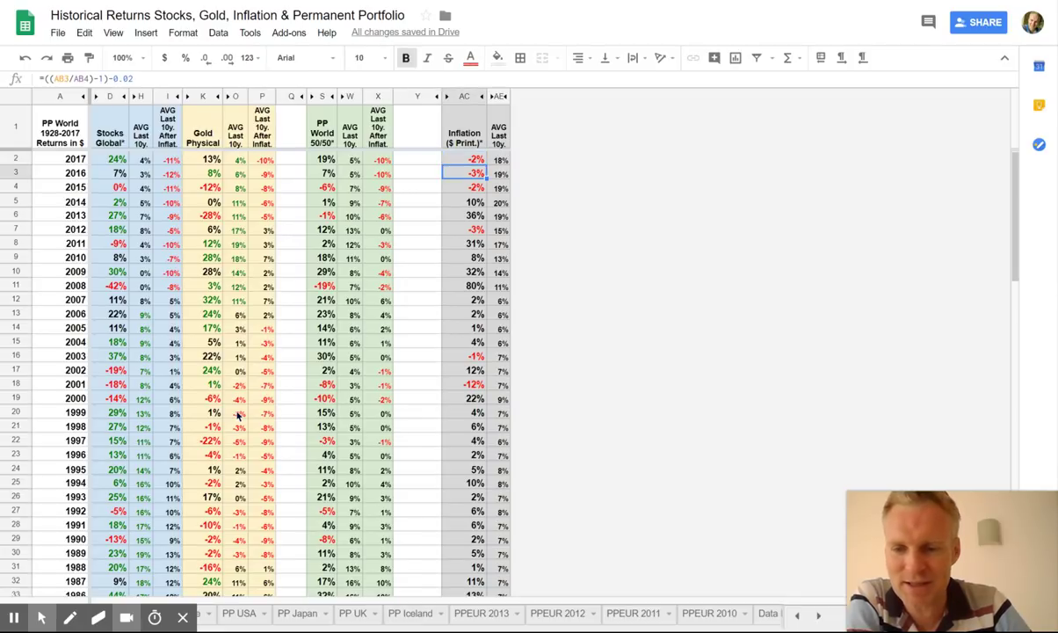
key("Up")
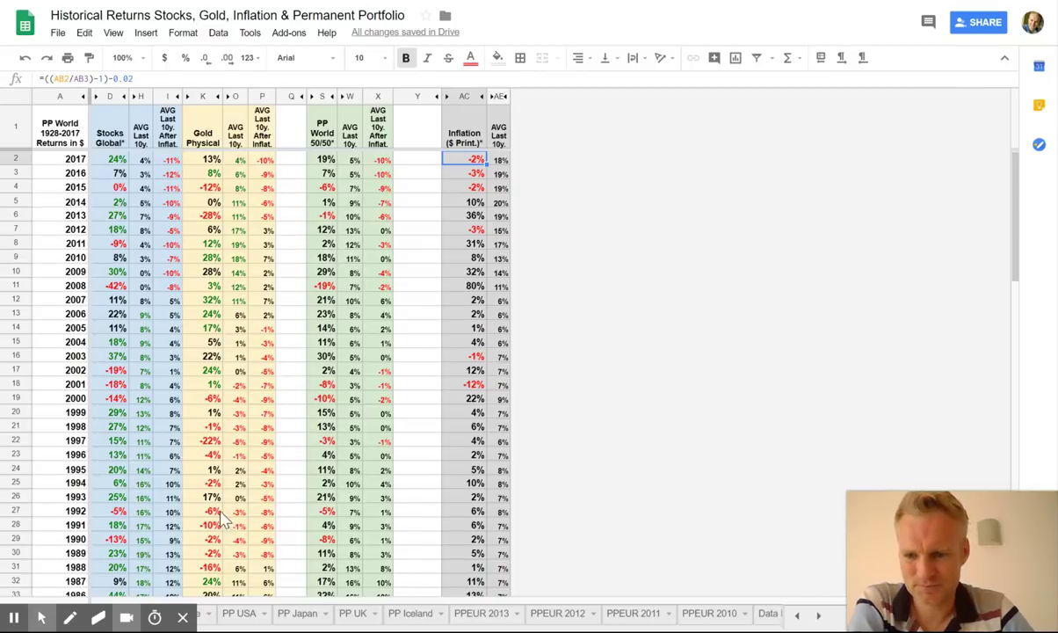
mouse_move(189, 624)
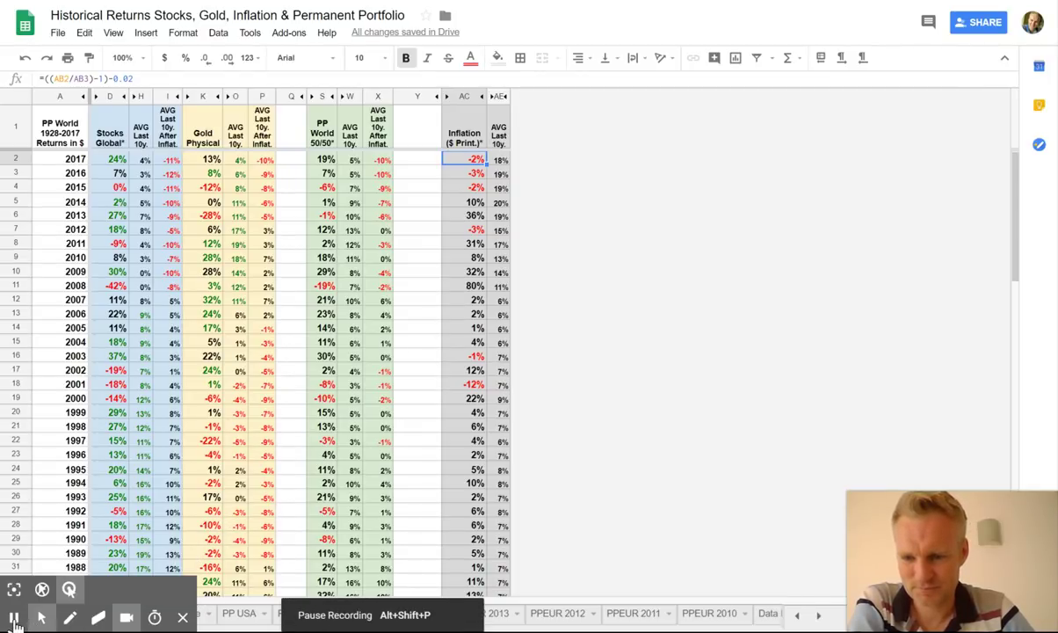